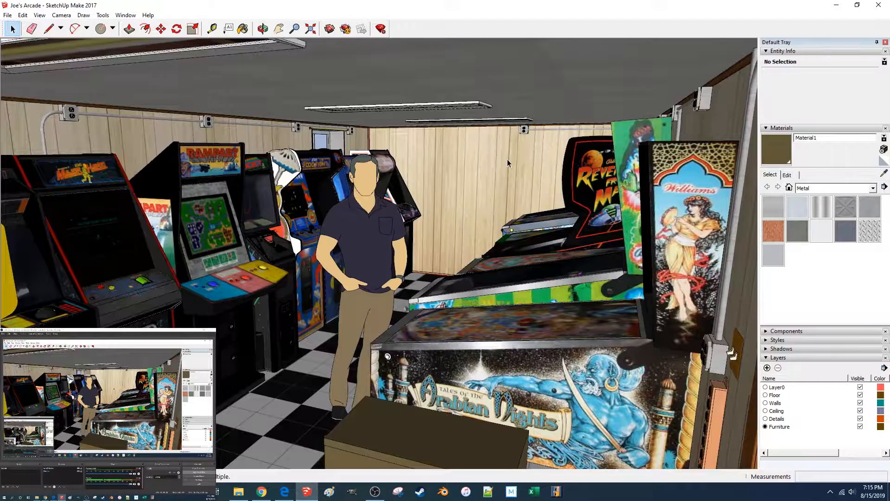
# Examine the outside of the wood-panelled wall beside the exterior door.
pyautogui.scroll(6, 507, 155)
pyautogui.scroll(-8, 507, 155)
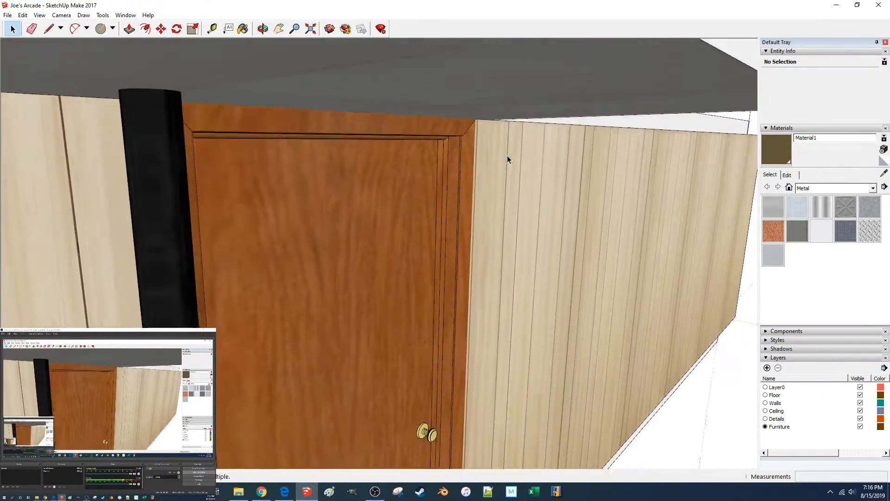
pyautogui.scroll(-3, 199, 326)
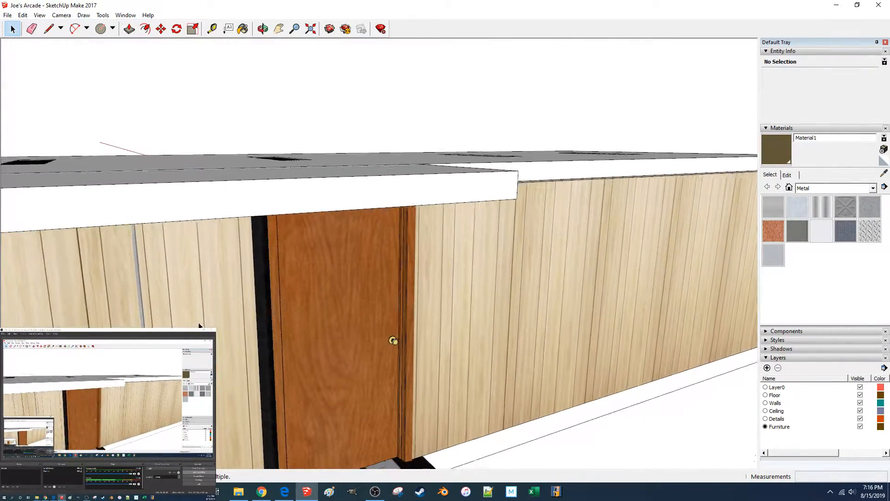
pyautogui.scroll(2, 274, 147)
pyautogui.moveTo(258, 148); pyautogui.dragTo(243, 207, button='middle')
pyautogui.scroll(3, 257, 203)
pyautogui.scroll(-1, 257, 200)
pyautogui.scroll(3, 257, 200)
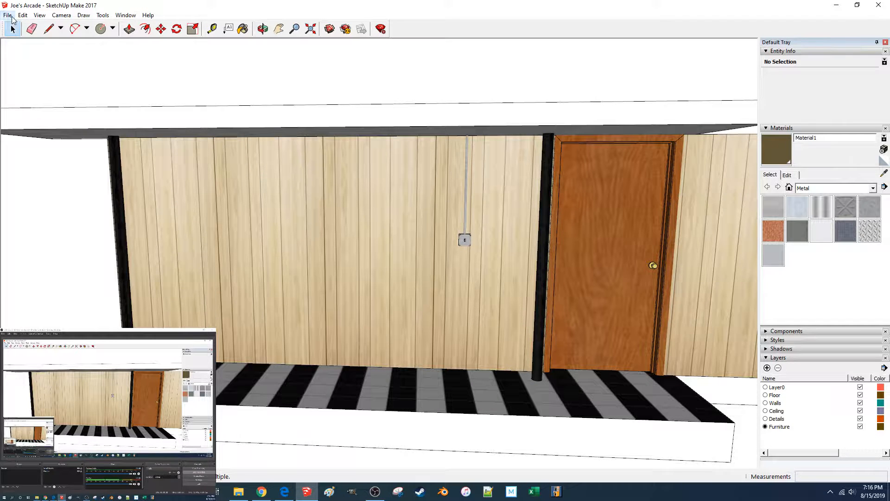
# Open the 3D Warehouse model library and search it for "trap shoot arcade game".
pyautogui.click(8, 16)
pyautogui.moveTo(22, 16)
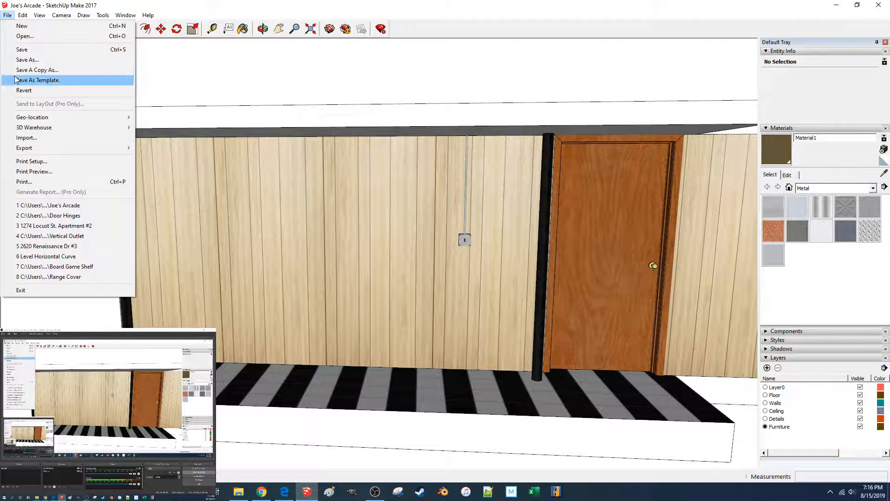
pyautogui.moveTo(86, 127)
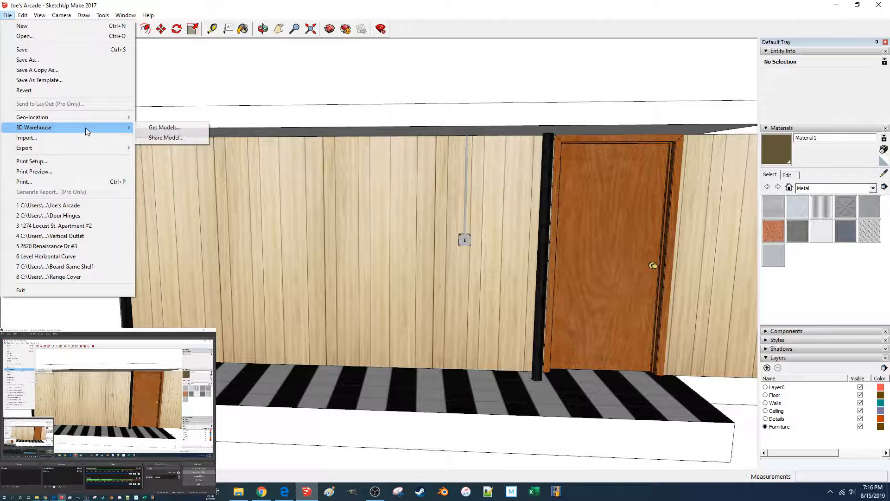
pyautogui.click(157, 126)
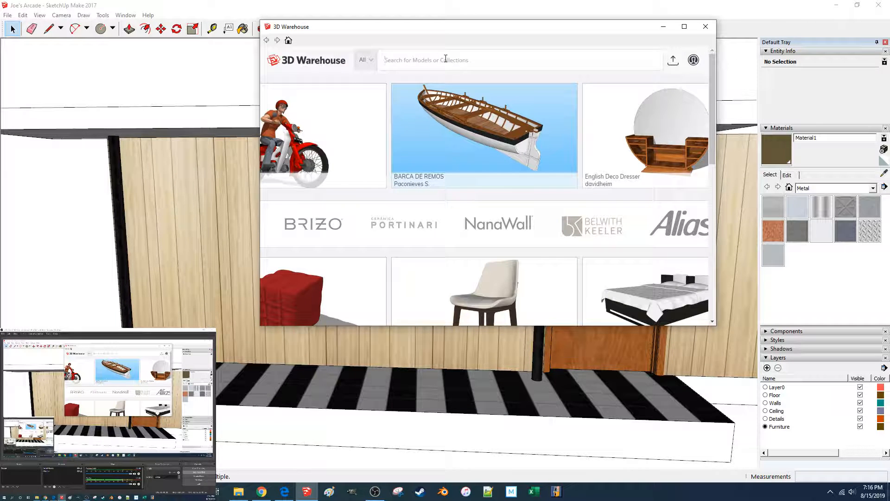
pyautogui.write('trap sho')
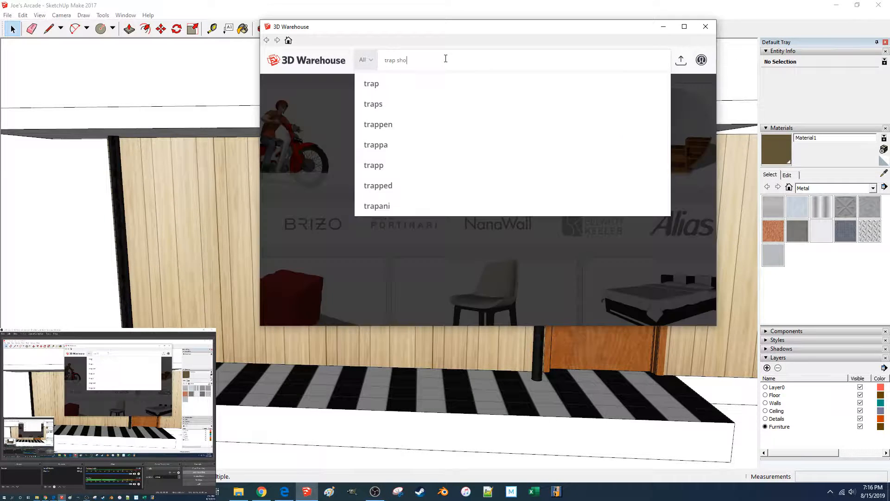
pyautogui.write('ot arca')
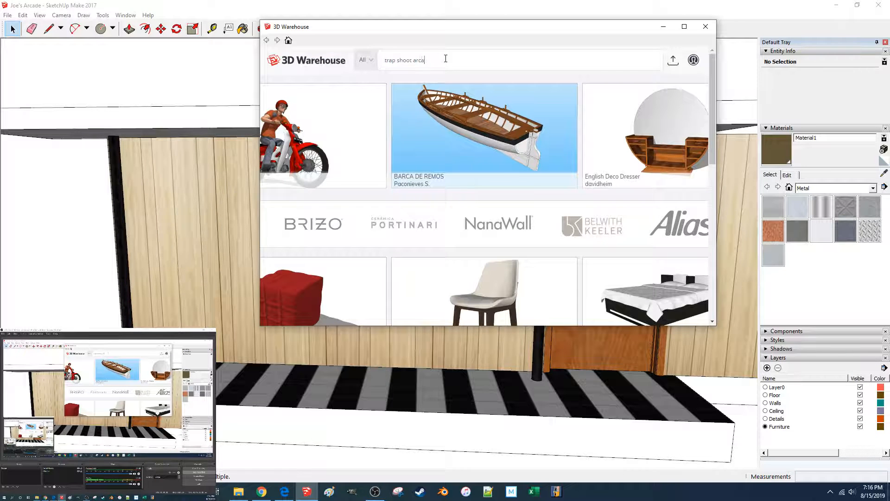
pyautogui.write('de game')
pyautogui.press('Return')
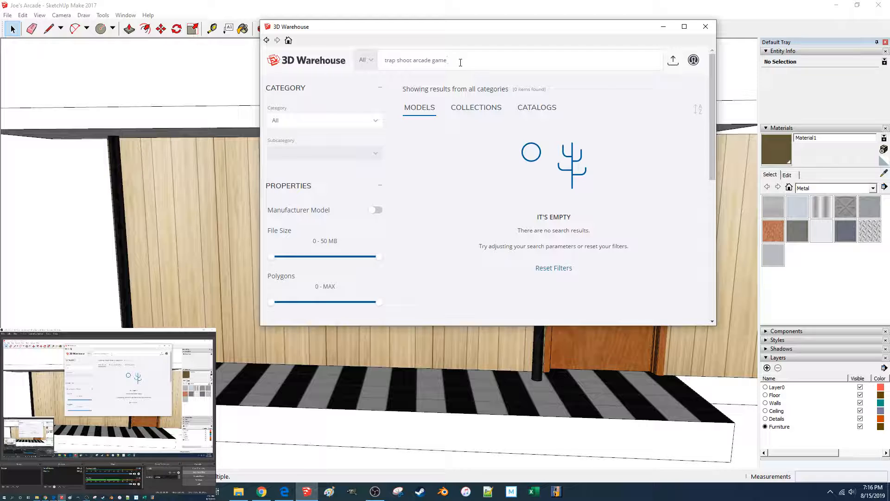
# Search the model library for "trapshoot game" and open the TrapShoot Classic Wall Game model.
pyautogui.press('BackSpace')
pyautogui.write('me')
pyautogui.press('Return')
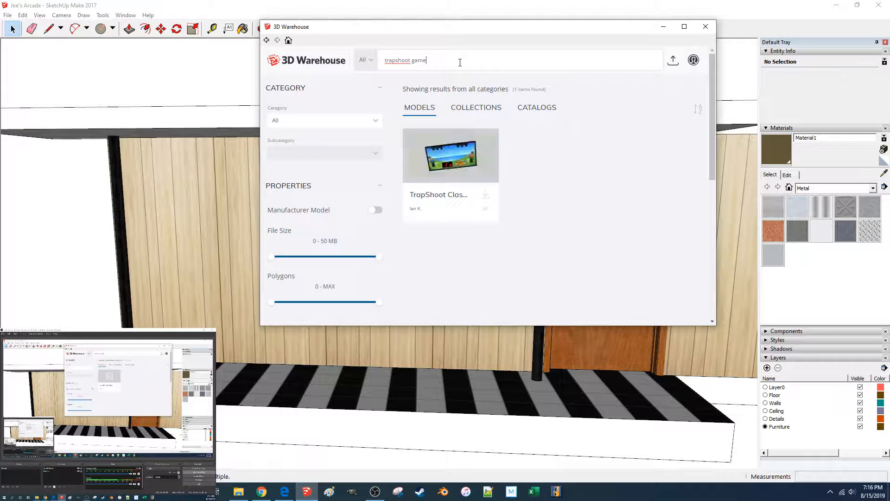
pyautogui.click(440, 199)
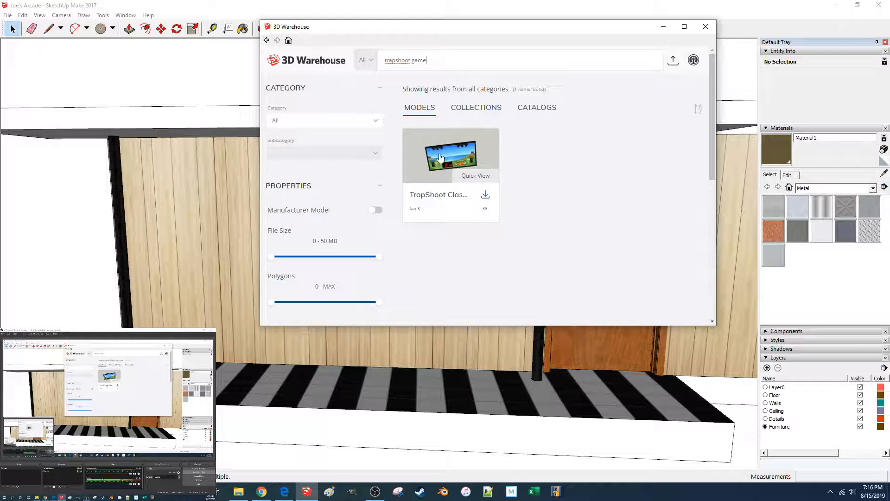
pyautogui.click(454, 195)
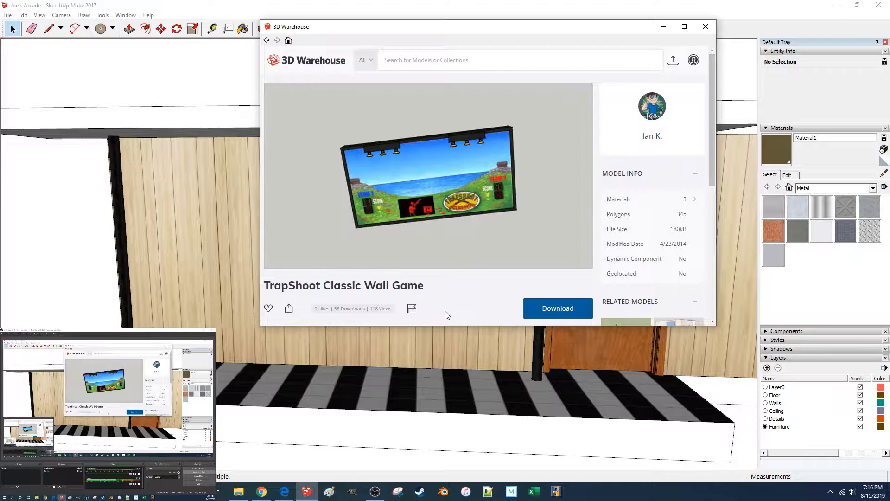
# Load the TrapShoot Classic Wall Game into the model and place it near the wall's end away from the door.
pyautogui.scroll(-2, 456, 292)
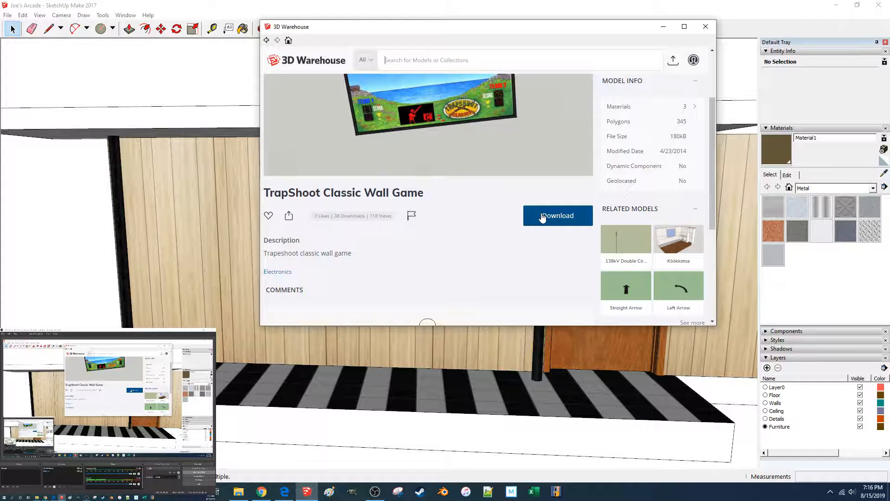
pyautogui.scroll(-3, 481, 213)
pyautogui.scroll(5, 481, 213)
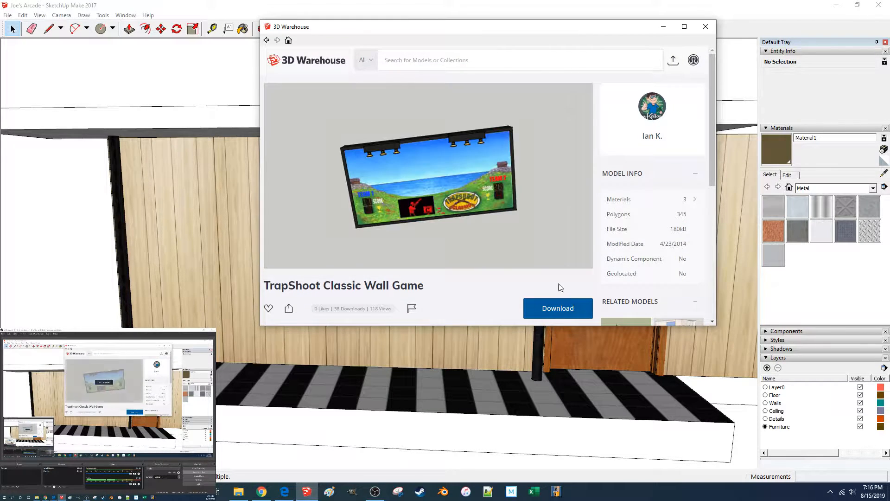
pyautogui.click(567, 308)
pyautogui.click(468, 199)
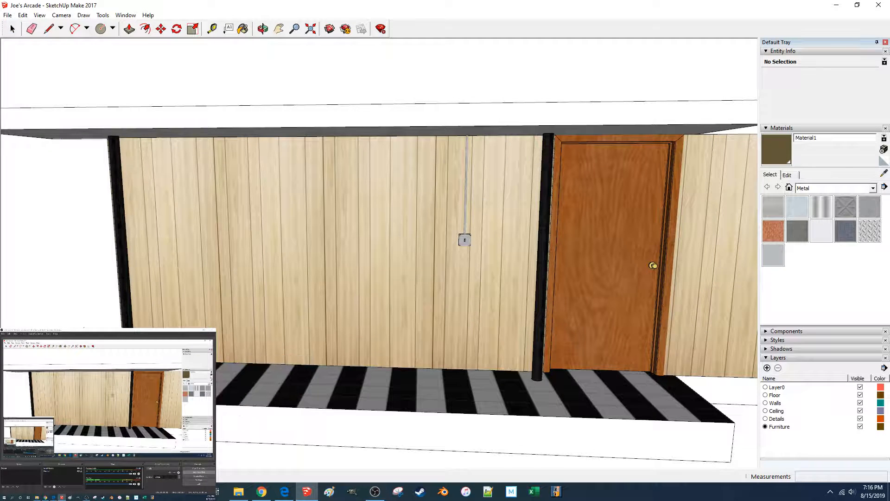
pyautogui.click(105, 394)
pyautogui.scroll(5, 299, 328)
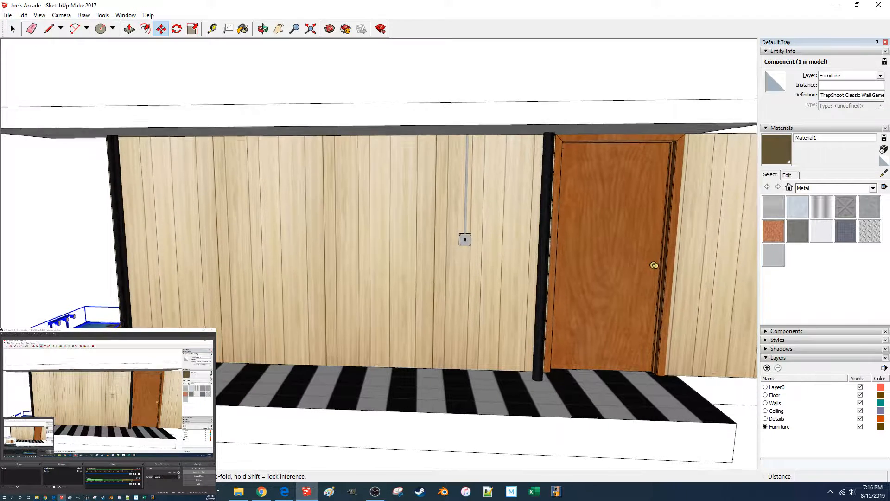
# Rotate the TrapShoot wall game 90 degrees about the vertical axis and deselect it.
pyautogui.press('q')
pyautogui.click(206, 409)
pyautogui.click(276, 407)
pyautogui.moveTo(224, 412); pyautogui.dragTo(286, 381, button='middle')
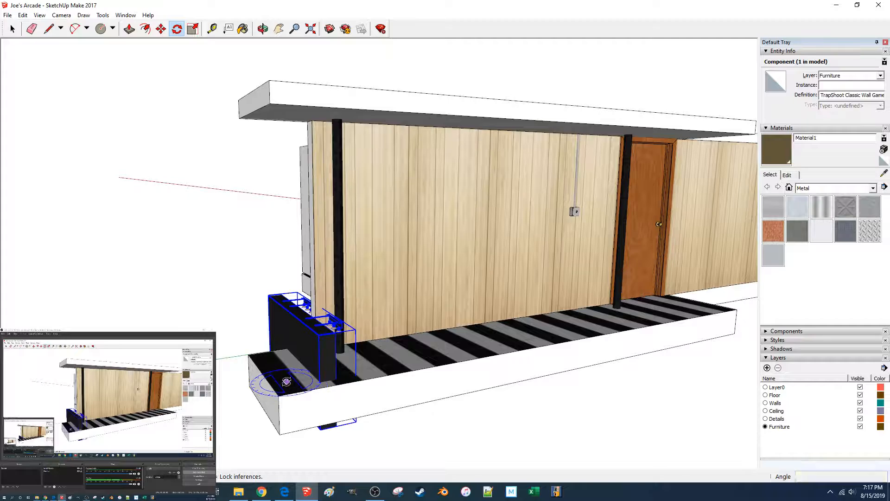
pyautogui.write('90')
pyautogui.press('Return')
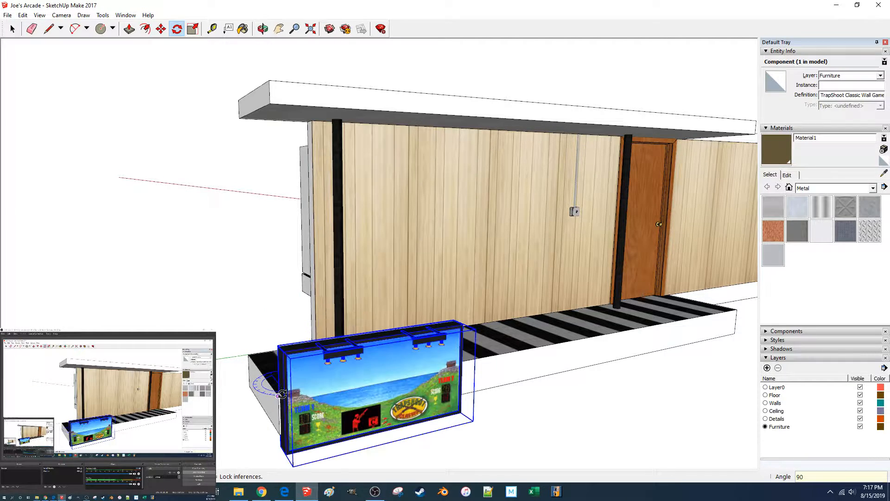
pyautogui.press('space')
pyautogui.moveTo(318, 388); pyautogui.dragTo(395, 408, button='middle')
pyautogui.click(383, 452)
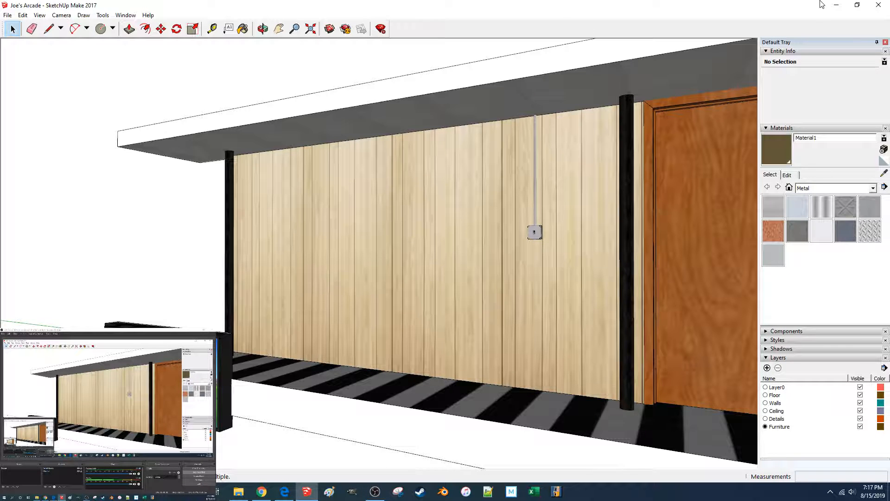
# Minimize the recording and video windows on the second screen and bring the scanned hand-drawn measurement sketch to the front.
pyautogui.click(375, 491)
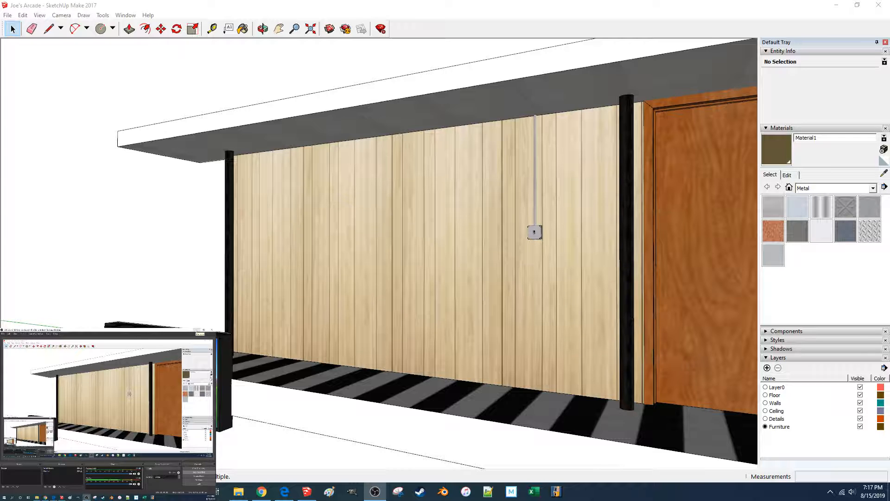
pyautogui.click(194, 331)
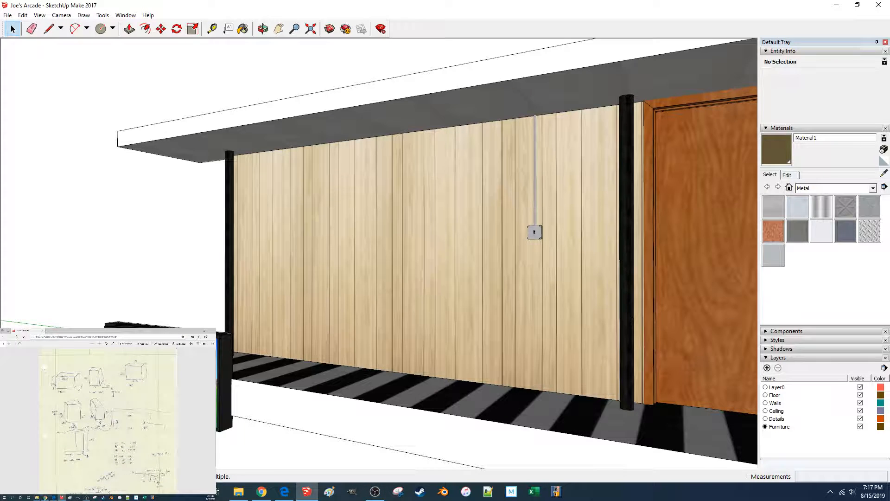
pyautogui.click(46, 498)
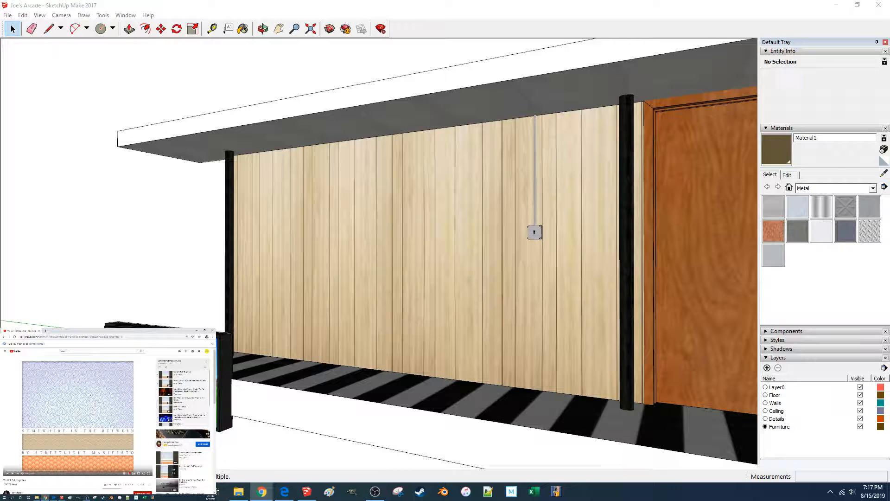
pyautogui.click(198, 331)
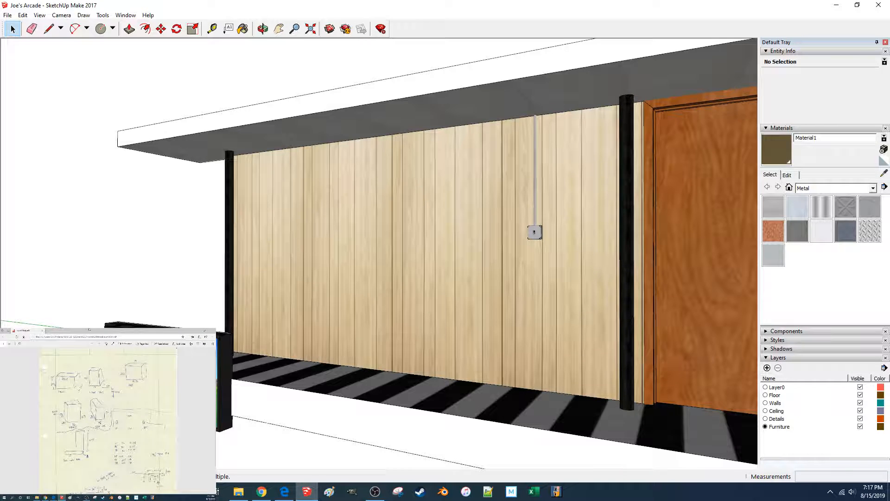
pyautogui.click(90, 330)
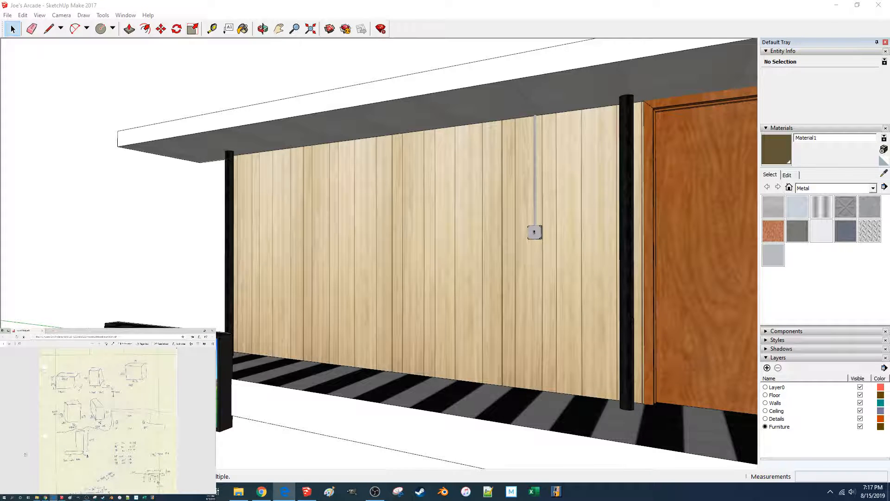
# Open two more scanned measurement sketches from the file folder for reference and return to the SketchUp model.
pyautogui.click(38, 498)
pyautogui.doubleClick(47, 392)
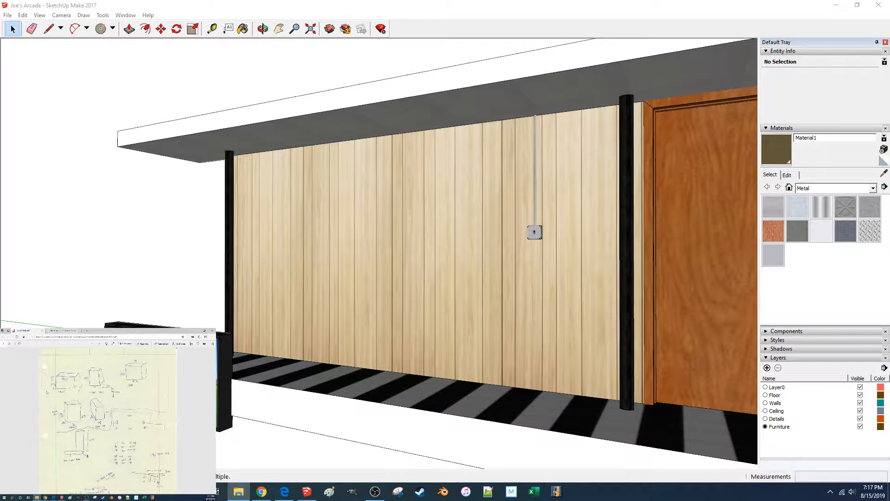
pyautogui.click(38, 497)
pyautogui.doubleClick(47, 397)
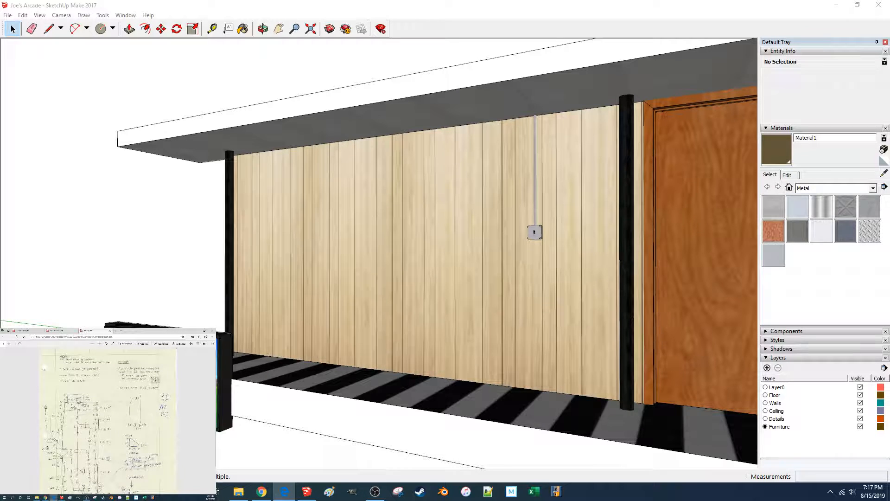
pyautogui.press('XF86AudioLowerVolume')
pyautogui.click(575, 4)
# Draw a line along the wall's base from the corner beside the door, and a 41" line up the wall.
pyautogui.moveTo(650, 310); pyautogui.dragTo(658, 321, button='middle')
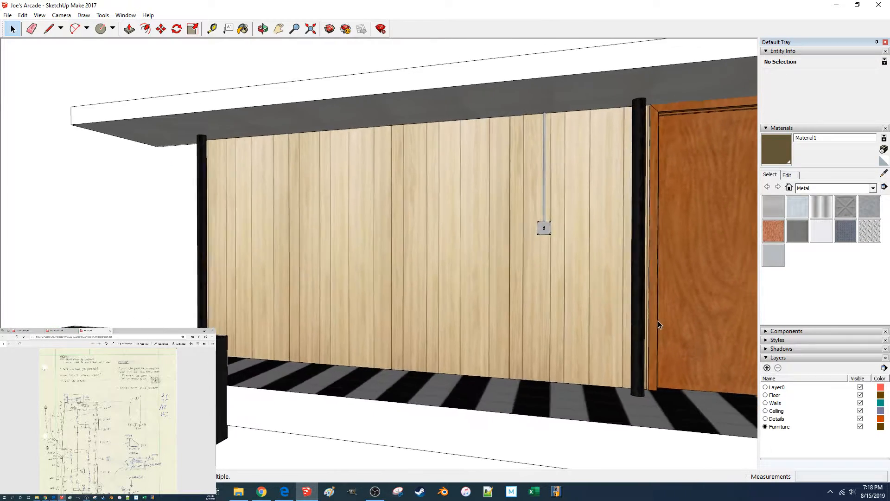
pyautogui.scroll(8, 658, 321)
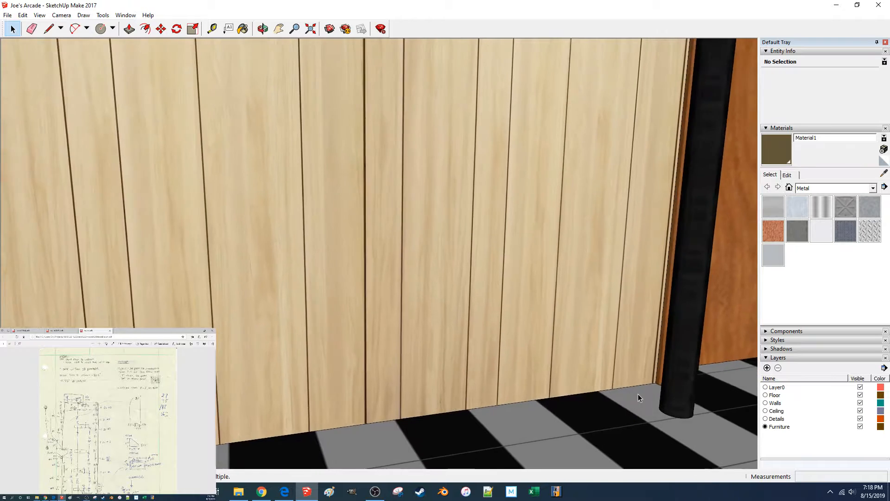
pyautogui.scroll(1, 638, 398)
pyautogui.press('l')
pyautogui.click(696, 391)
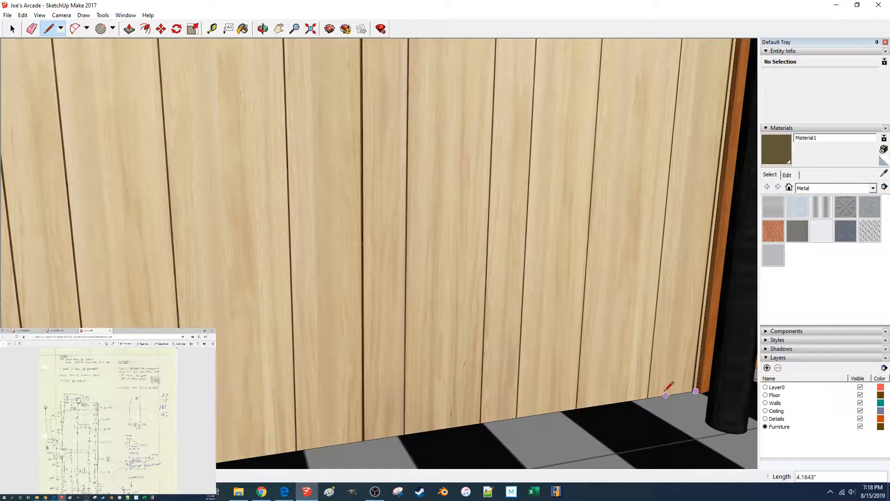
pyautogui.scroll(-5, 602, 327)
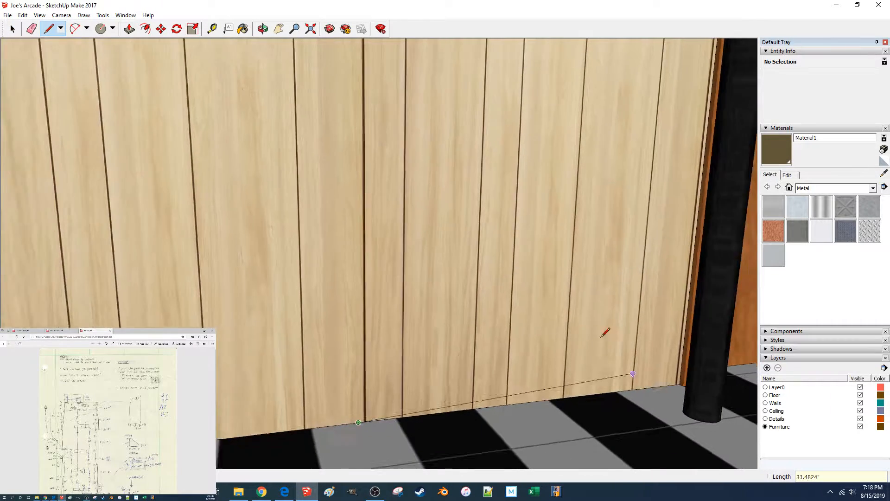
pyautogui.write('41')
pyautogui.press('Return')
pyautogui.scroll(-5, 367, 234)
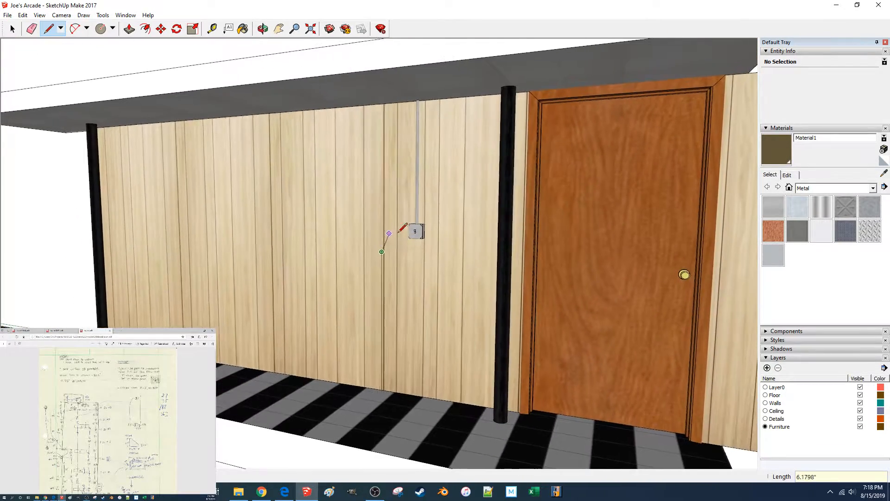
pyautogui.moveTo(392, 232); pyautogui.dragTo(404, 233, button='middle')
pyautogui.press('space')
# Move the TrapShoot wall game by its upper back corner onto the wall at the top end of the 41" line.
pyautogui.moveTo(337, 253); pyautogui.dragTo(382, 256, button='middle')
pyautogui.click(60, 323)
pyautogui.press('m')
pyautogui.scroll(1, 325, 248)
pyautogui.scroll(4, 185, 362)
pyautogui.moveTo(204, 364); pyautogui.dragTo(84, 378, button='middle')
pyautogui.scroll(2, 204, 361)
pyautogui.click(238, 320)
pyautogui.scroll(-1, 236, 328)
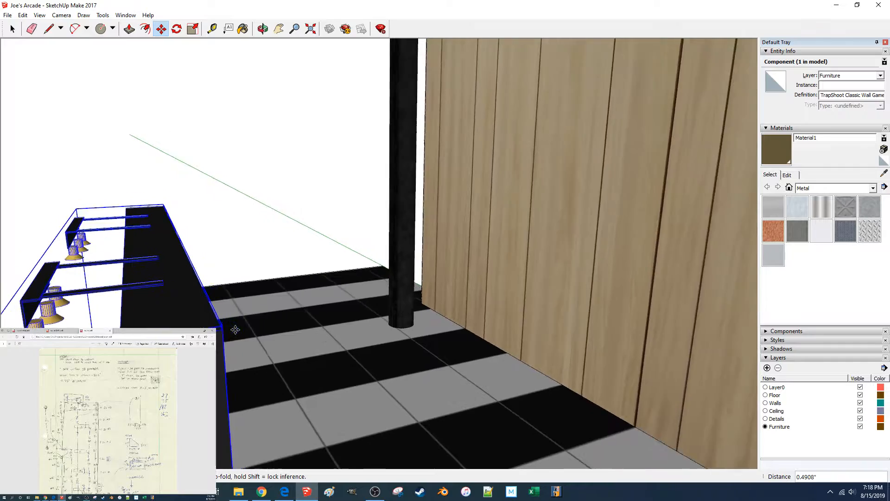
pyautogui.scroll(-6, 236, 329)
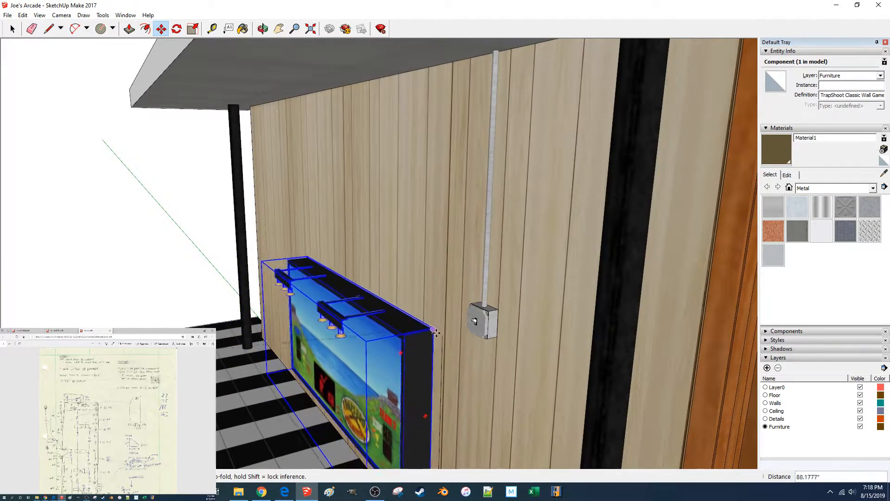
pyautogui.click(442, 336)
pyautogui.press('space')
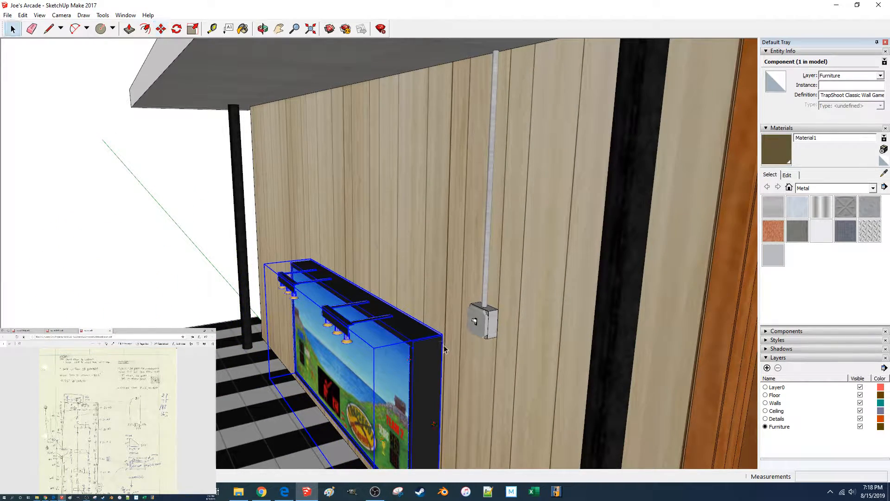
pyautogui.click(444, 344)
# Move the TrapShoot wall game by its lower back corner to the top end of the 41" line and deselect it.
pyautogui.scroll(-1, 457, 328)
pyautogui.scroll(-2, 457, 328)
pyautogui.keyDown('shift'); pyautogui.moveTo(458, 327); pyautogui.dragTo(437, 316, button='middle'); pyautogui.keyUp('shift')
pyautogui.click(411, 351)
pyautogui.press('m')
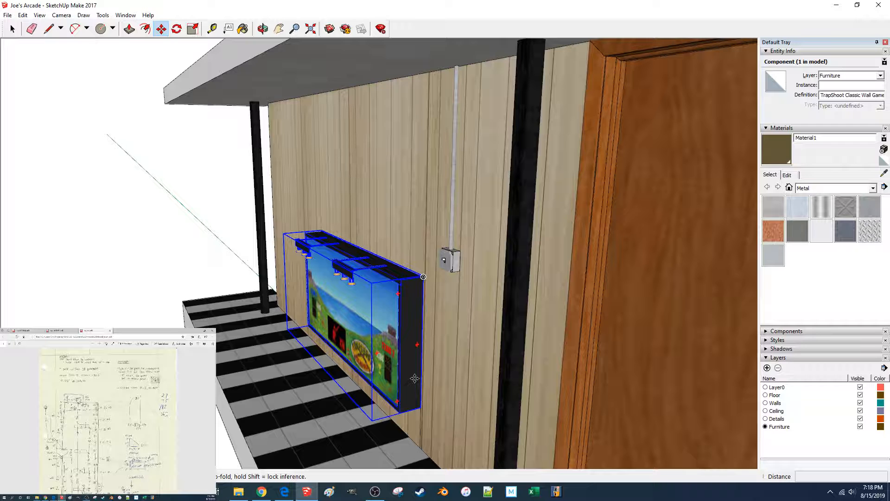
pyautogui.click(422, 406)
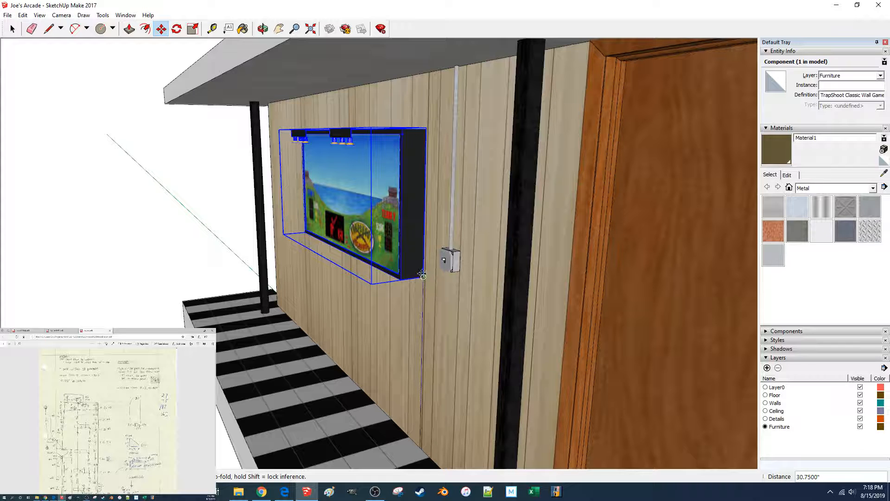
pyautogui.press('space')
pyautogui.click(190, 249)
pyautogui.moveTo(190, 249); pyautogui.dragTo(323, 338, button='middle')
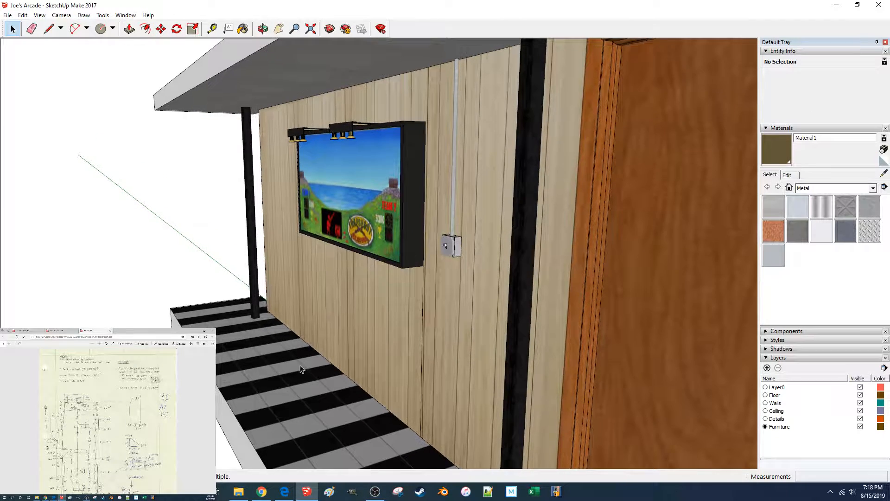
# Play the room walkthrough video from the photos folder to check the wall game's placement, pausing it before returning to the SketchUp model.
pyautogui.click(239, 491)
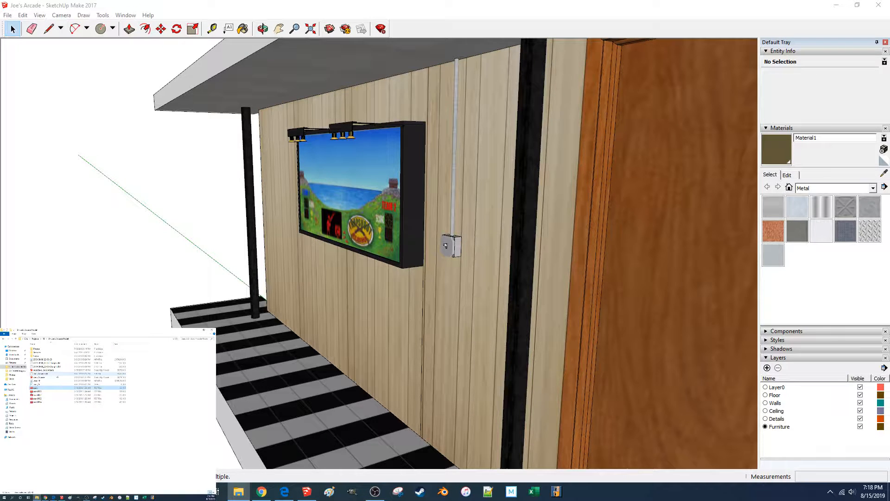
pyautogui.doubleClick(41, 349)
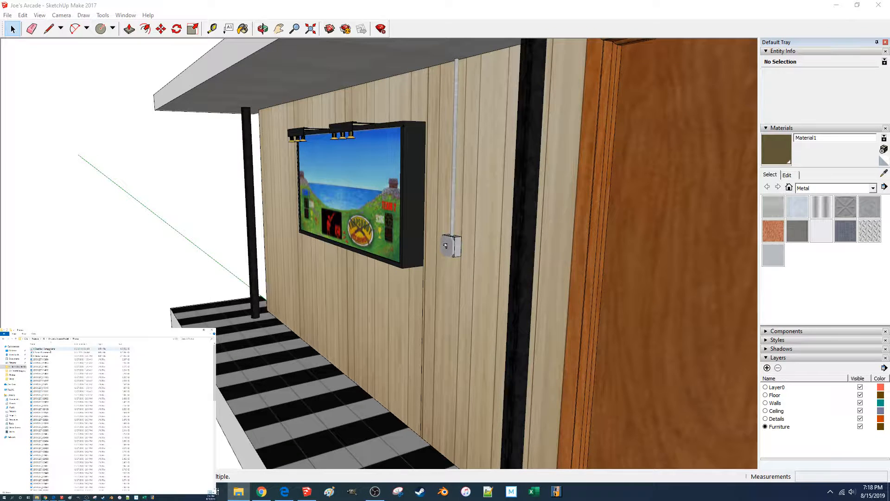
pyautogui.doubleClick(47, 355)
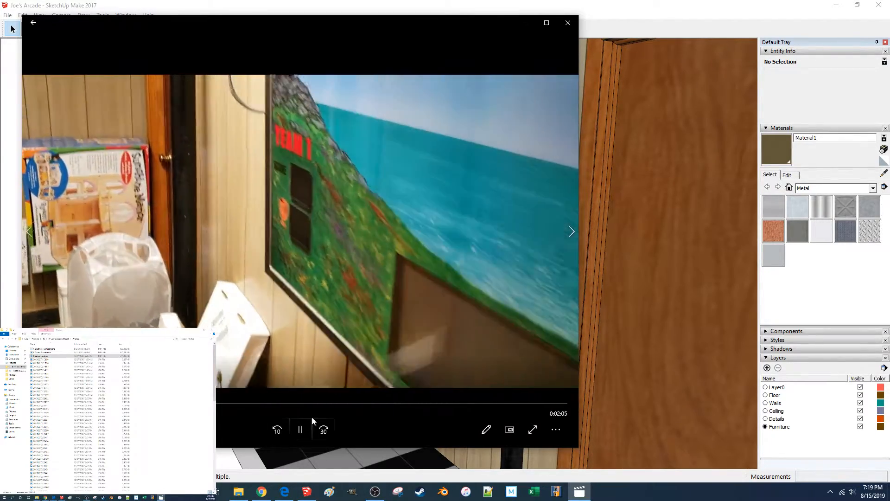
pyautogui.click(300, 430)
pyautogui.click(614, 4)
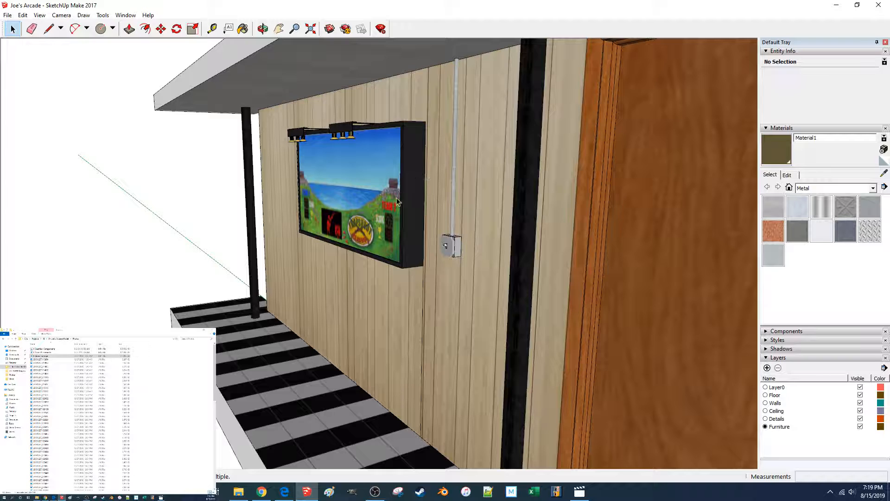
# View the arcade interior beside the door and the Atari cabinet, and consult the scanned measurement sketches for the next item.
pyautogui.click(422, 271)
pyautogui.click(420, 260)
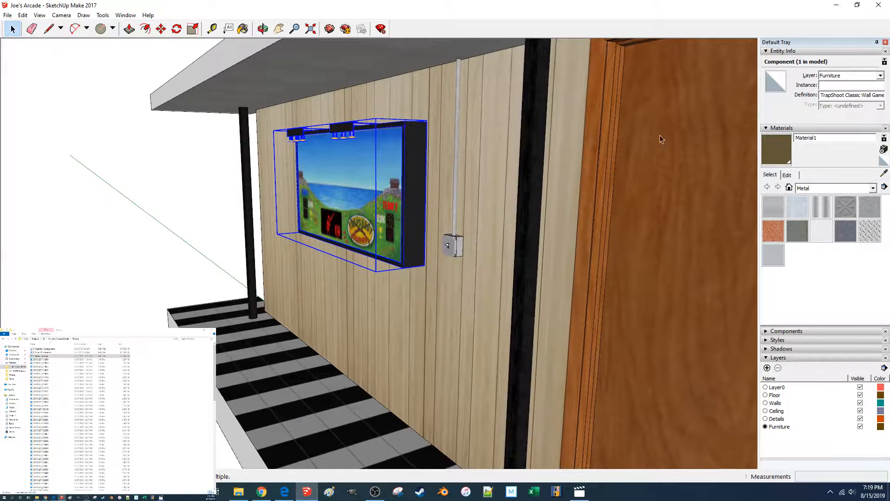
pyautogui.scroll(-3, 521, 191)
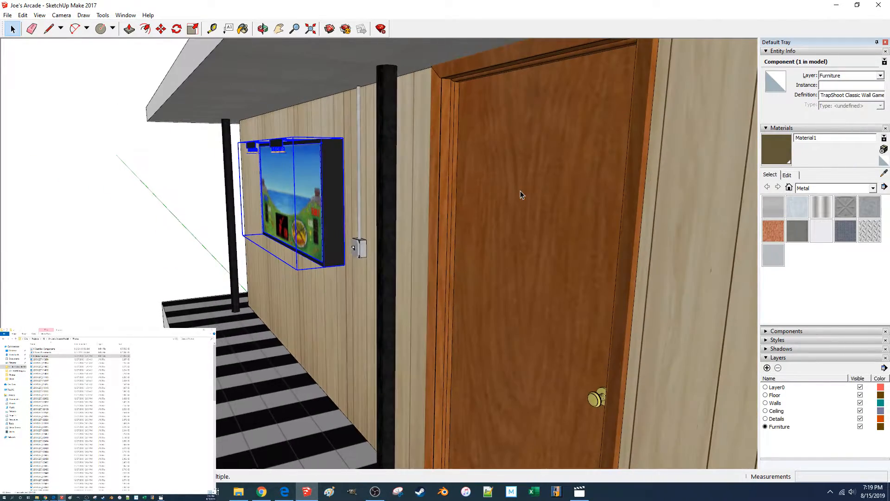
pyautogui.click(132, 217)
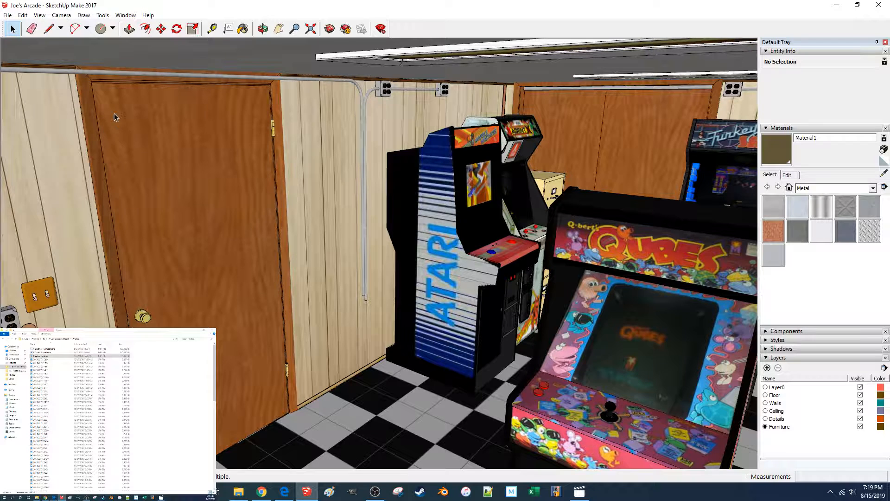
pyautogui.scroll(-3, 108, 422)
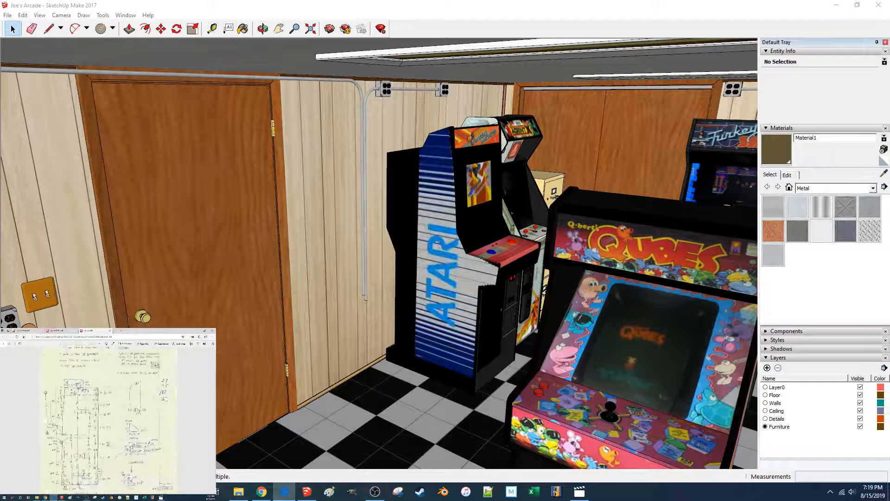
pyautogui.scroll(-10, 107, 422)
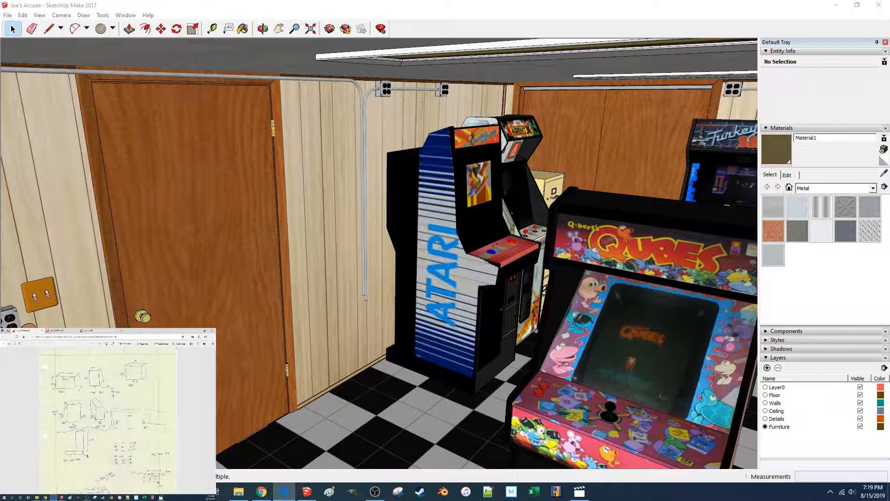
pyautogui.click(363, 4)
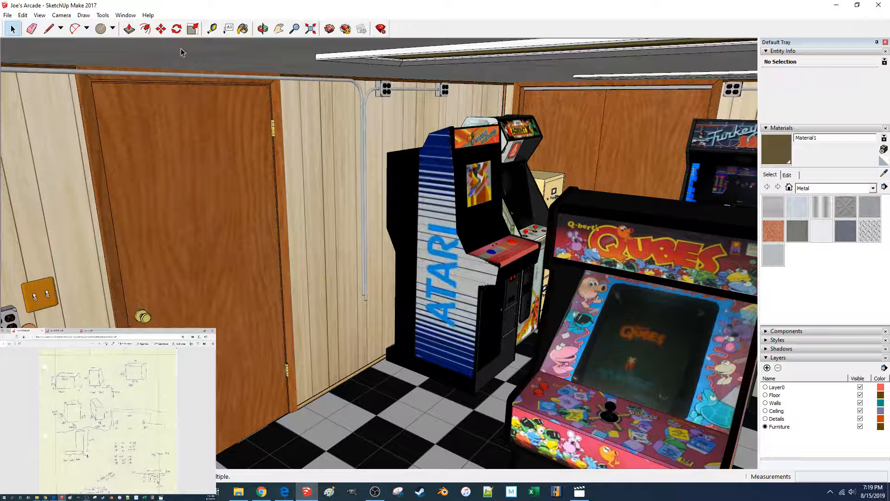
# Search 3D Warehouse for "refrigerator" and browse the resulting models.
pyautogui.click(8, 16)
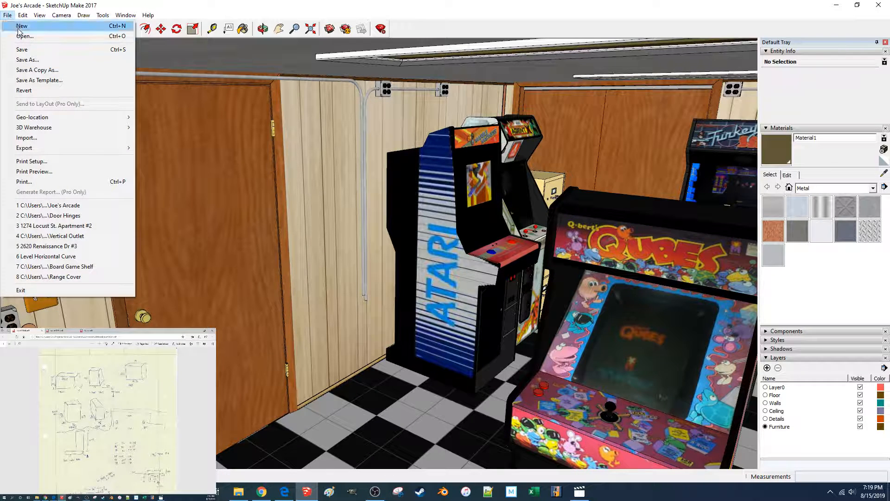
pyautogui.moveTo(109, 126)
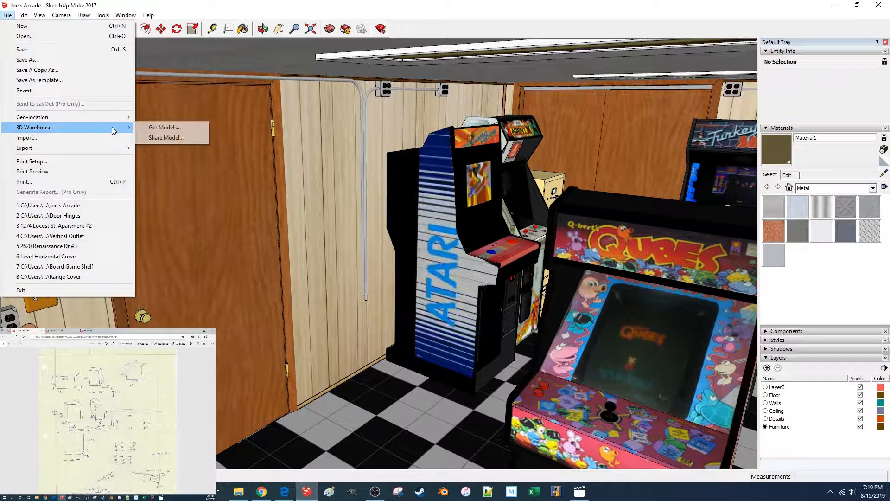
pyautogui.click(149, 126)
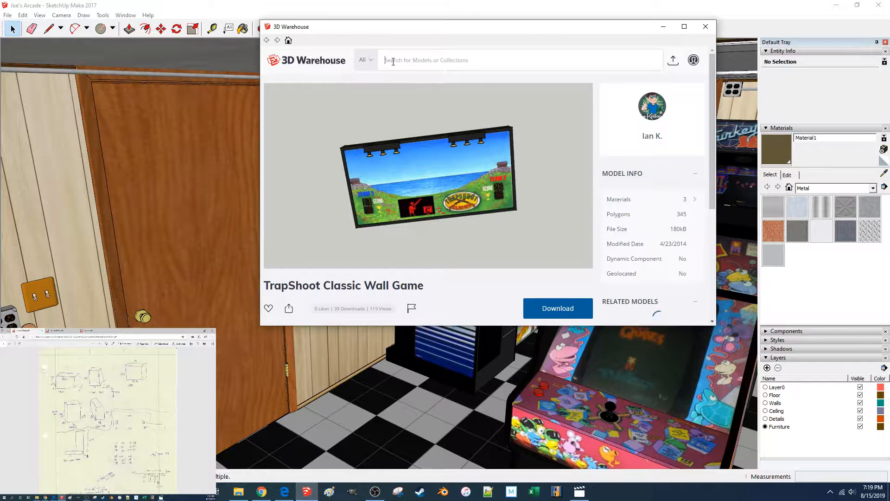
pyautogui.click(394, 60)
pyautogui.write('refrigerator')
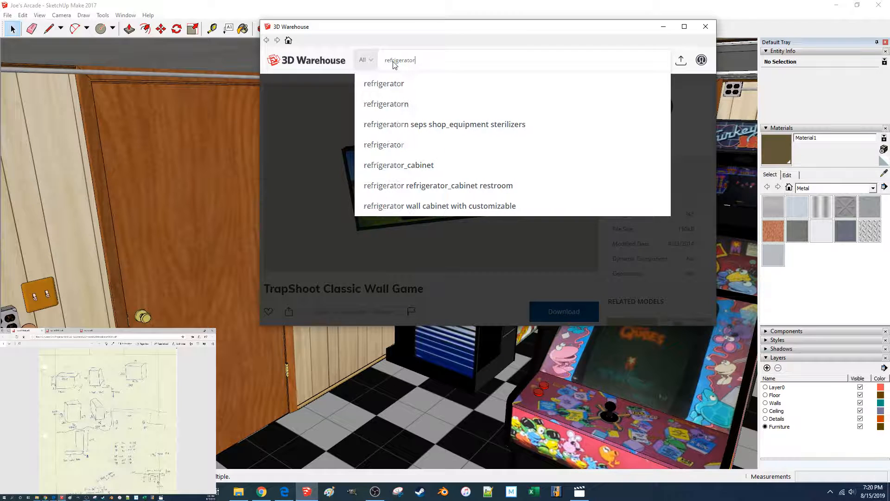
pyautogui.press('Return')
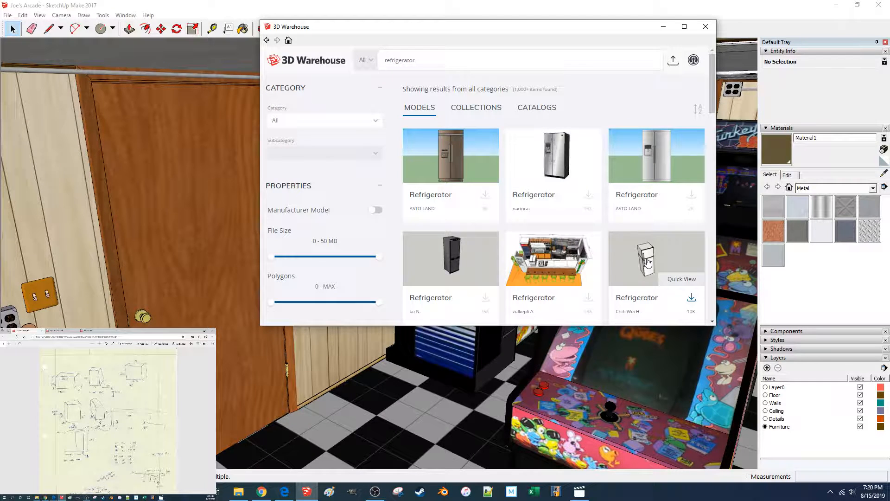
pyautogui.scroll(-1, 648, 263)
pyautogui.scroll(-1, 654, 217)
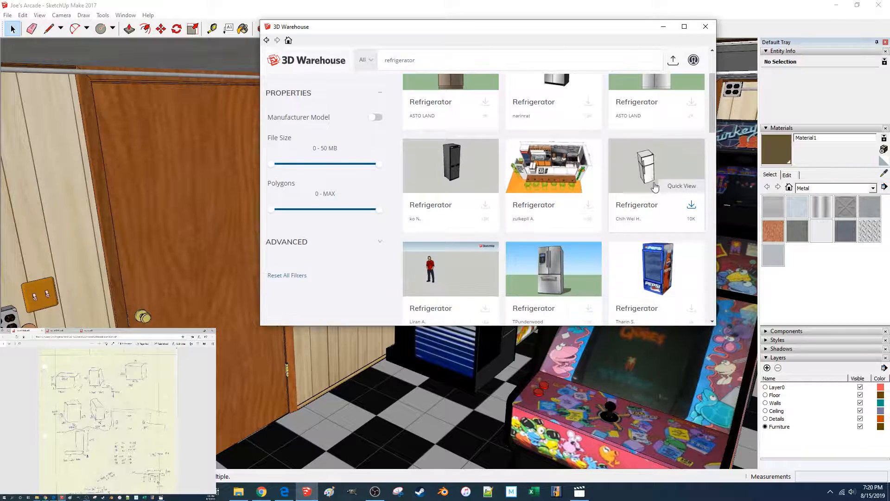
pyautogui.scroll(-4, 663, 173)
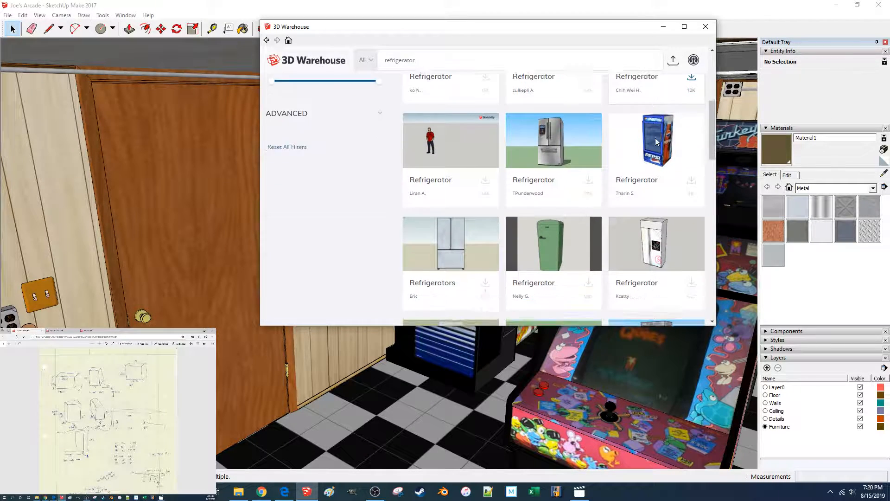
pyautogui.scroll(-1, 587, 182)
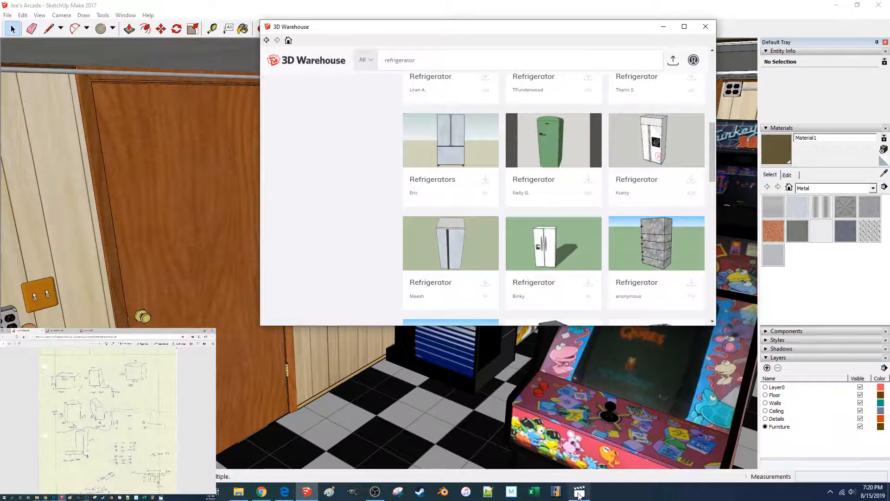
# Replay the walkthrough video, pause it at the white appliance with the clock and statue on top, and return to 3D Warehouse.
pyautogui.click(580, 491)
pyautogui.click(301, 430)
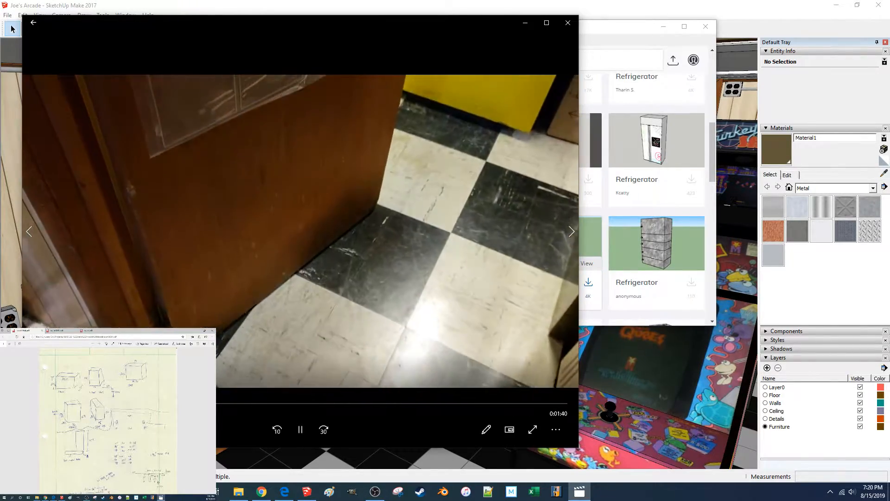
pyautogui.click(153, 403)
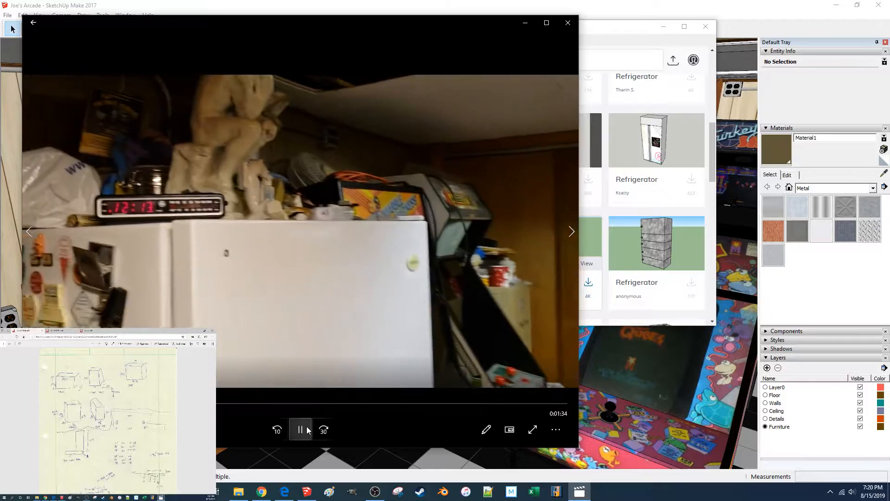
pyautogui.click(307, 430)
pyautogui.click(305, 428)
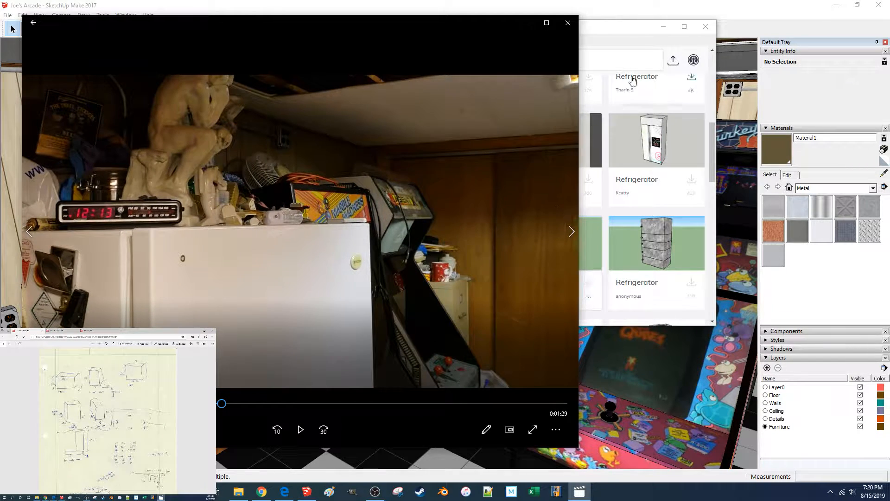
pyautogui.click(642, 30)
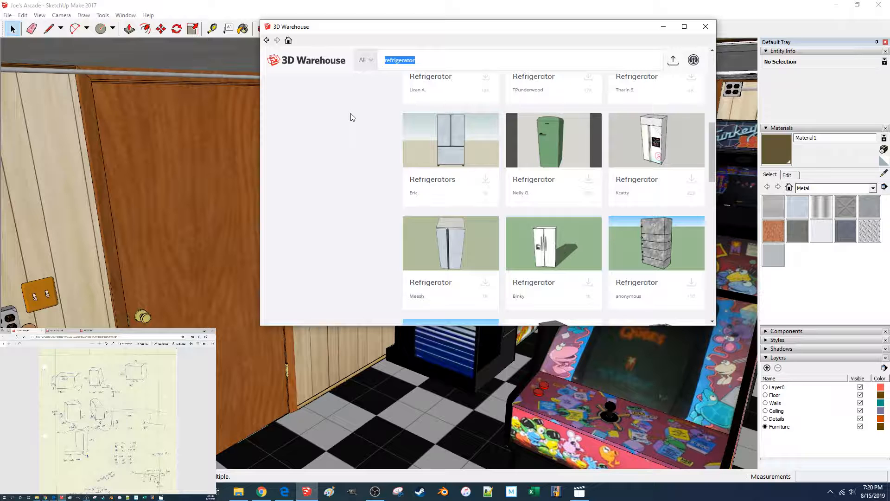
# Search 3D Warehouse for "stand up freezer", shorten the search to "freezer", and browse the results for a suitable upright model.
pyautogui.write('stand up freezer')
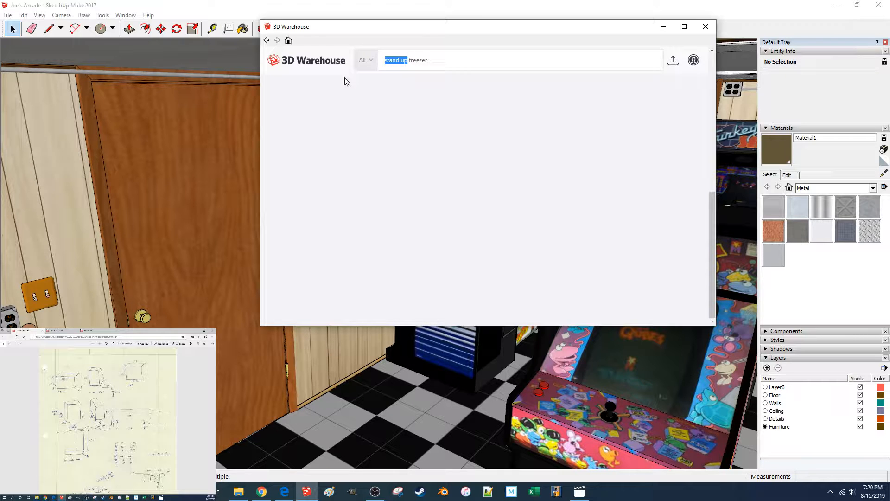
pyautogui.press('BackSpace')
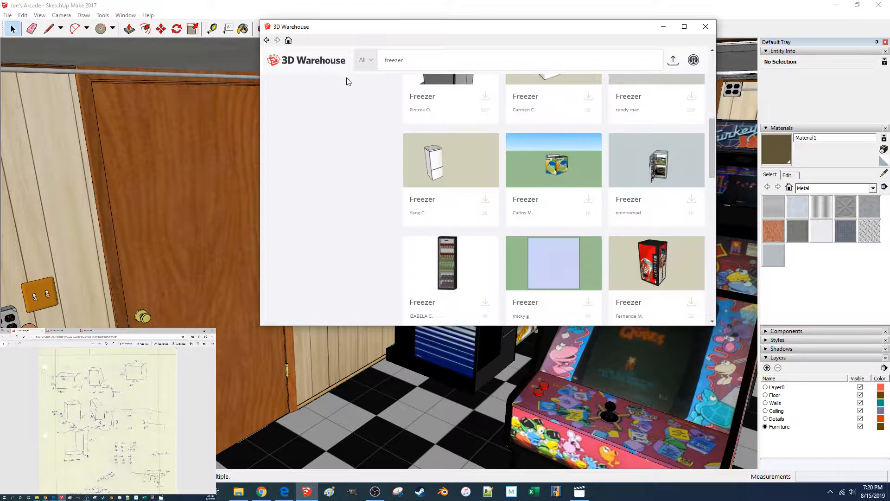
pyautogui.scroll(3, 542, 205)
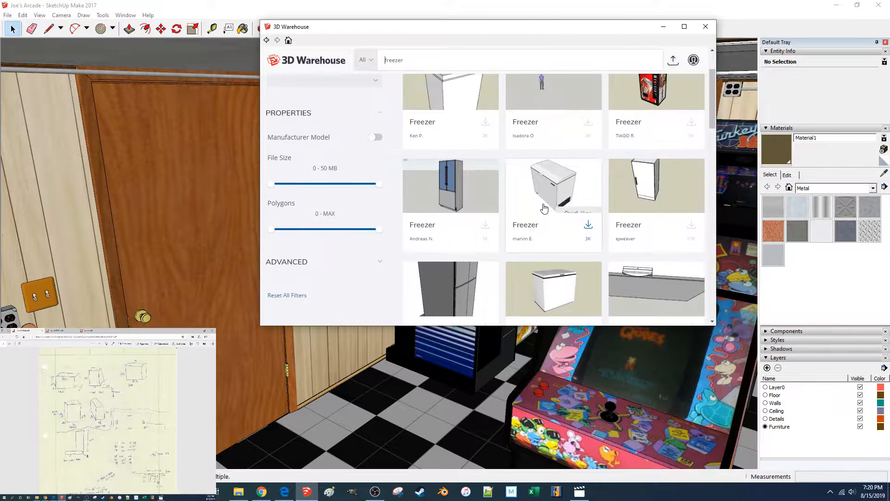
pyautogui.scroll(2, 545, 208)
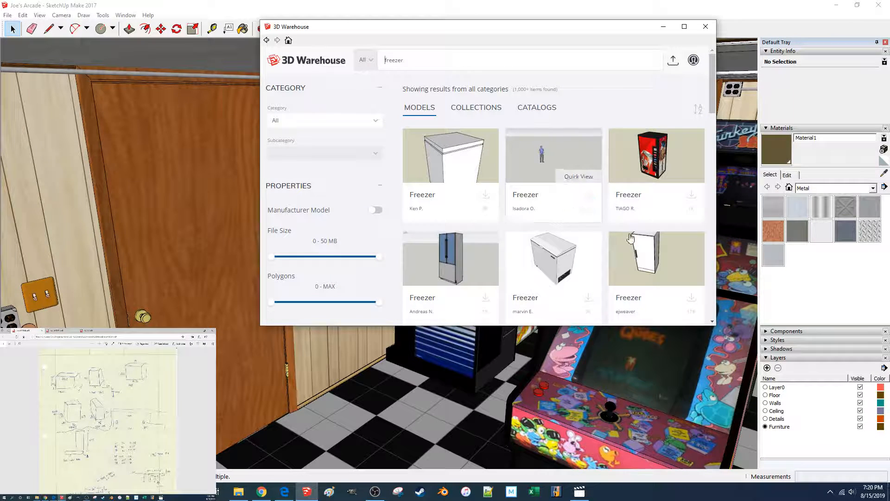
pyautogui.scroll(-8, 633, 242)
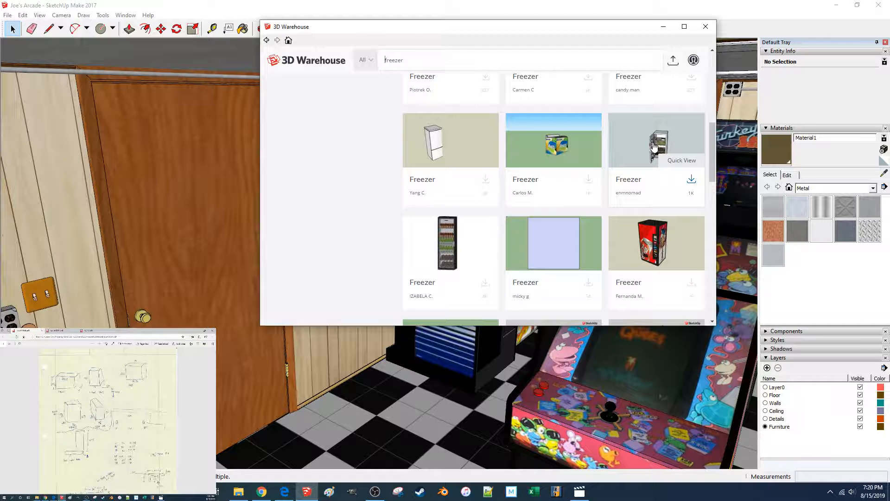
pyautogui.scroll(-1, 646, 146)
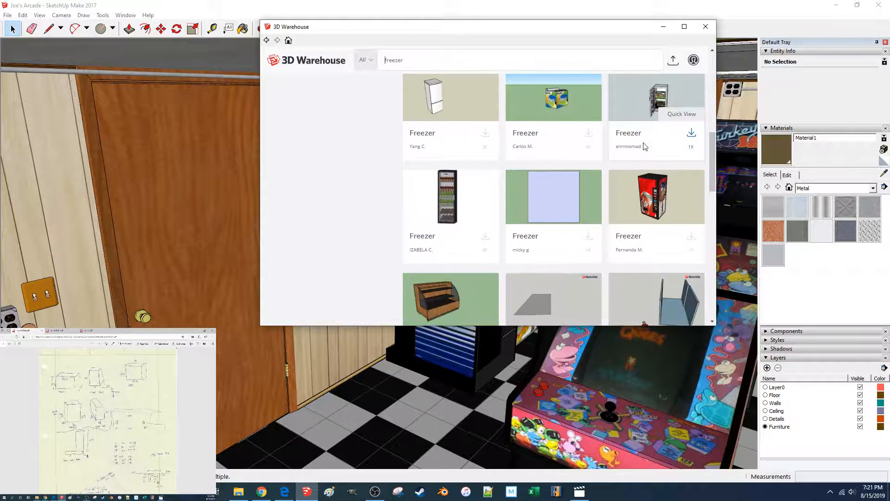
pyautogui.scroll(-6, 645, 146)
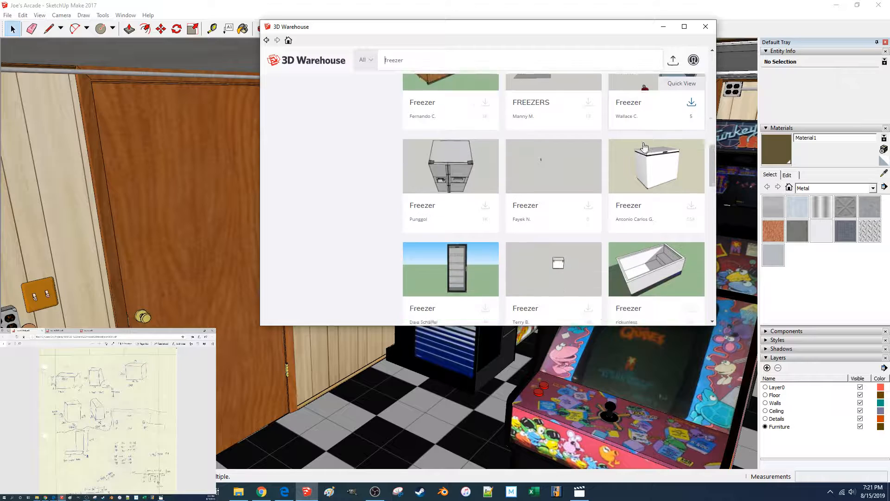
pyautogui.scroll(-7, 645, 146)
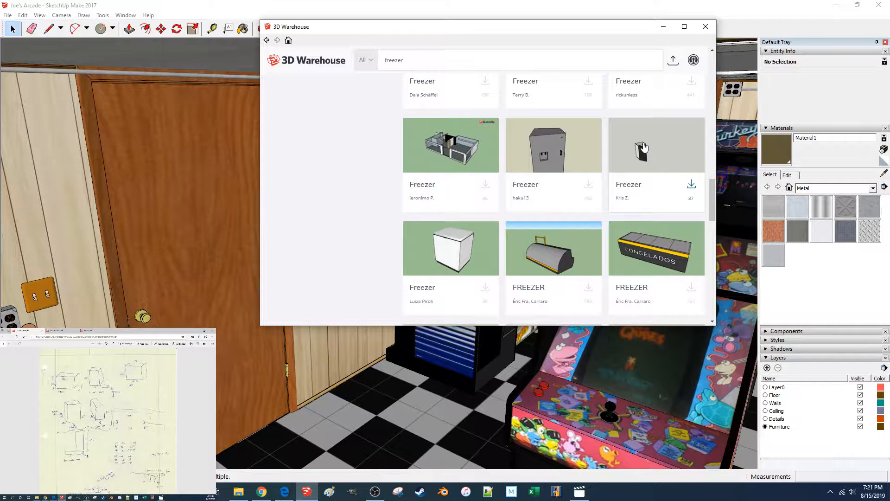
pyautogui.scroll(-4, 645, 146)
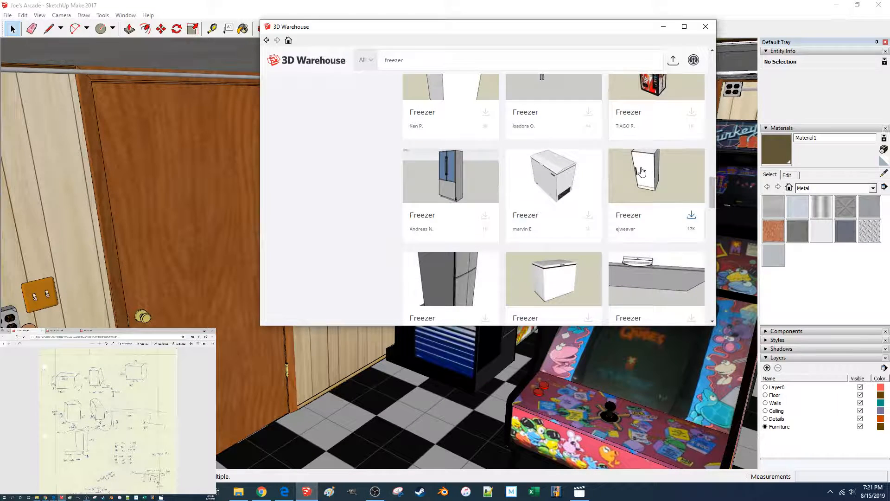
pyautogui.scroll(-2, 498, 222)
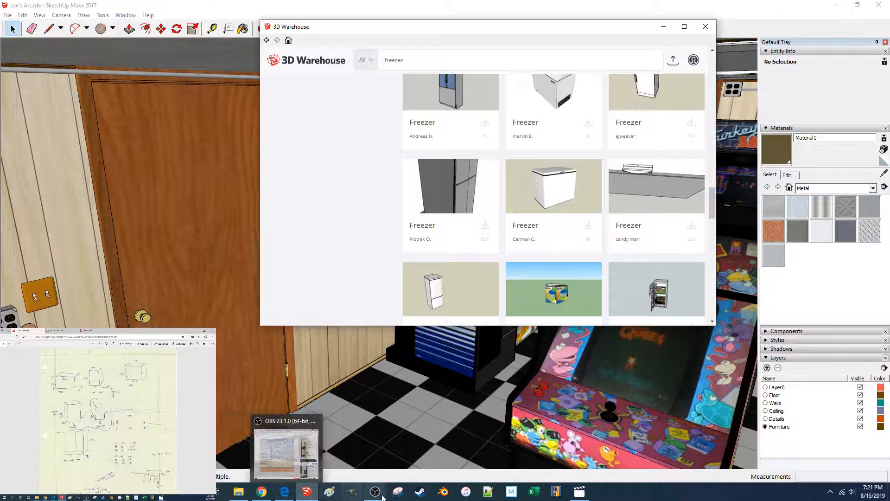
# Switch to the walkthrough video, play on past the white appliance to the neighbouring arcade cabinets, and pause it there.
pyautogui.click(585, 491)
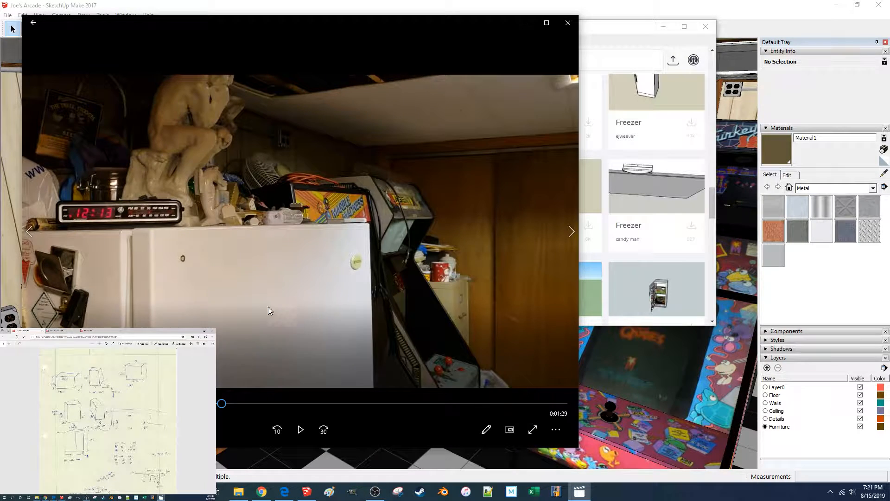
pyautogui.click(301, 430)
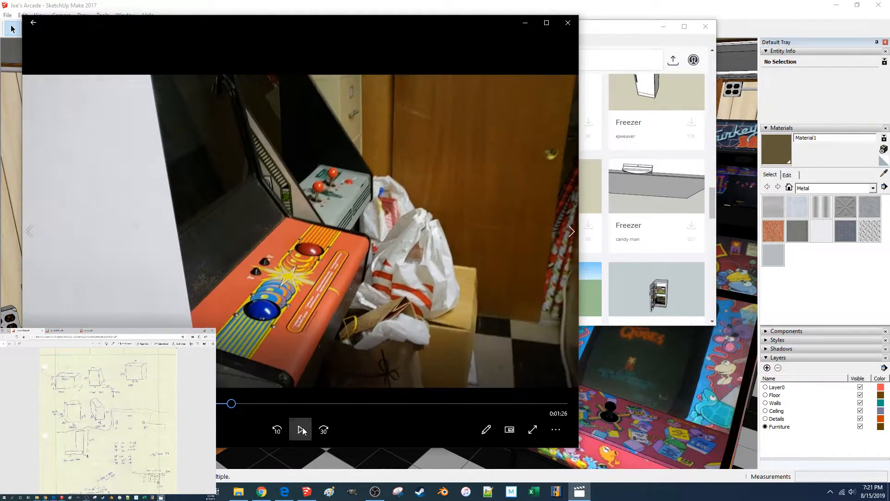
pyautogui.click(302, 430)
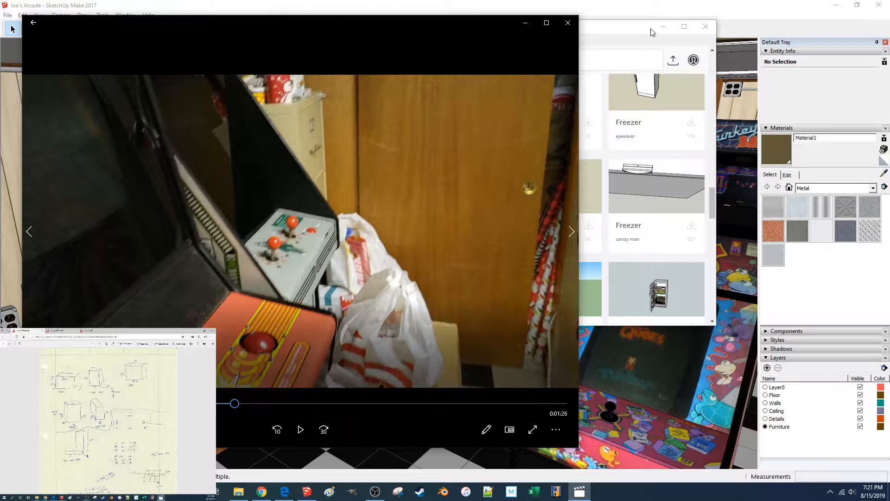
# Maximize 3D Warehouse, look back through the freezer results, and view the details of the upright freezer with its door open.
pyautogui.click(684, 26)
pyautogui.scroll(3, 480, 149)
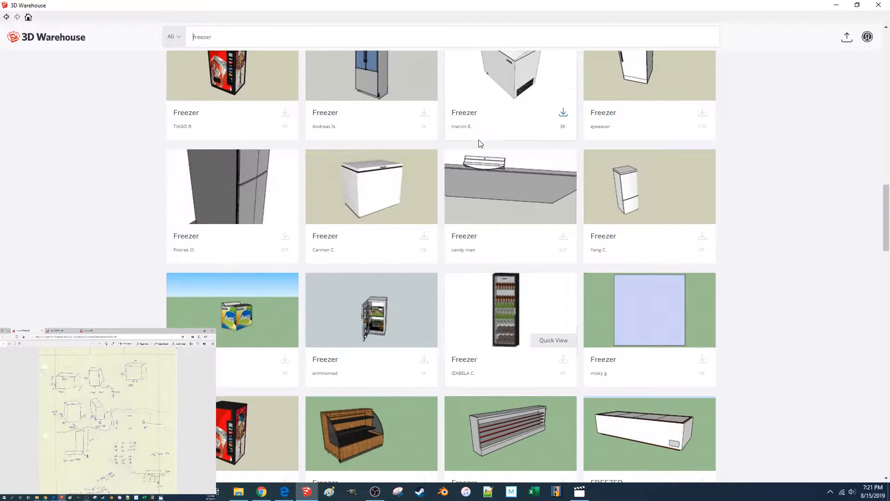
pyautogui.scroll(4, 487, 160)
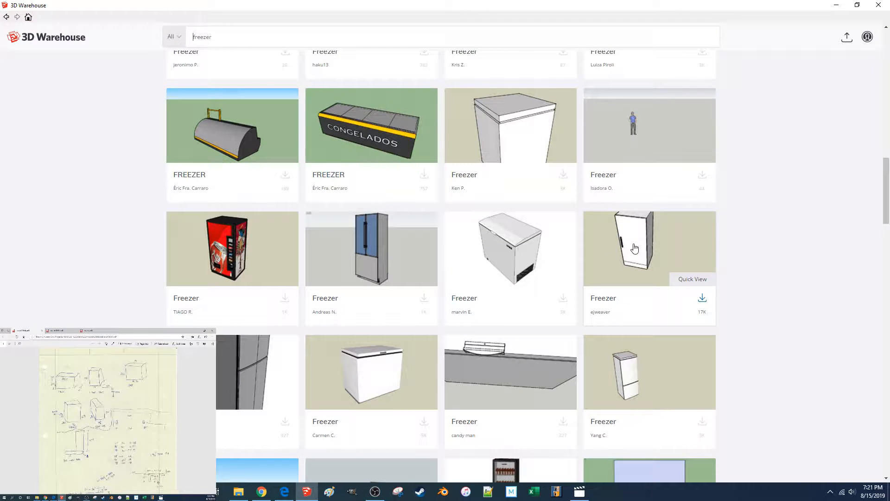
pyautogui.scroll(7, 635, 249)
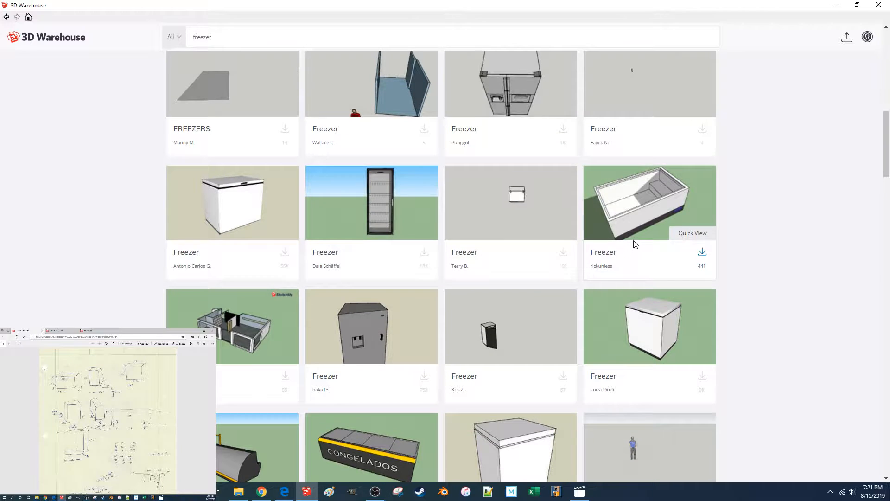
pyautogui.scroll(5, 634, 245)
pyautogui.scroll(-12, 638, 238)
pyautogui.scroll(10, 638, 237)
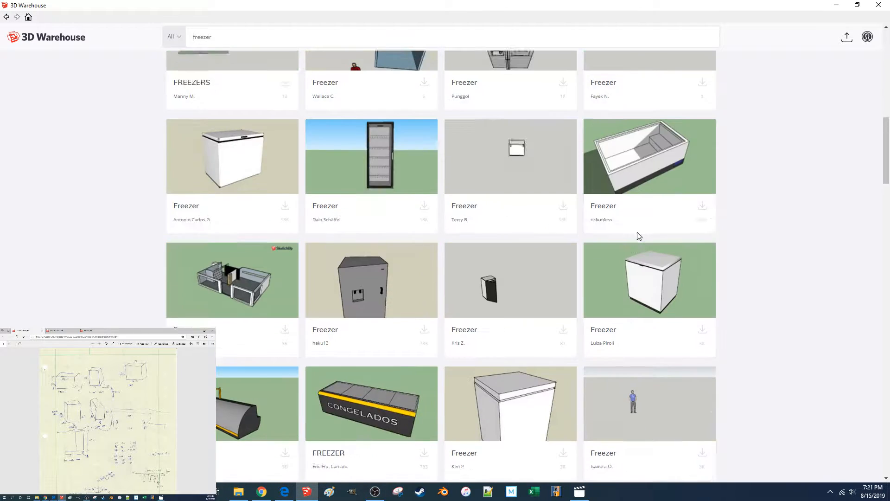
pyautogui.scroll(5, 638, 237)
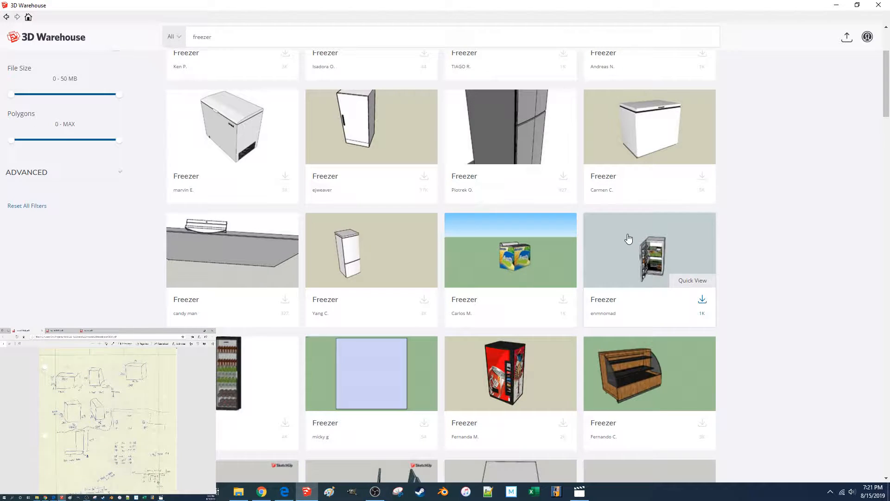
pyautogui.click(665, 253)
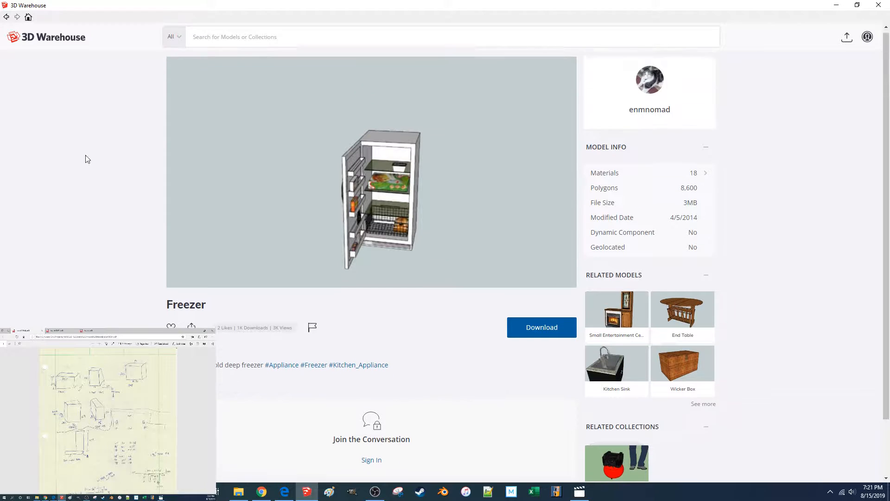
pyautogui.click(5, 18)
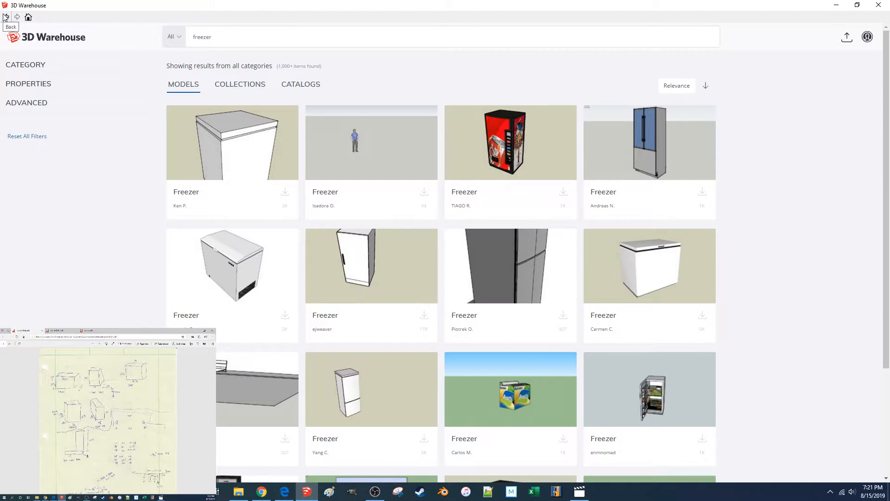
# Examine the full list of freezer results for a white single-door upright model, and return to the first results.
pyautogui.scroll(-4, 469, 251)
pyautogui.scroll(-6, 469, 251)
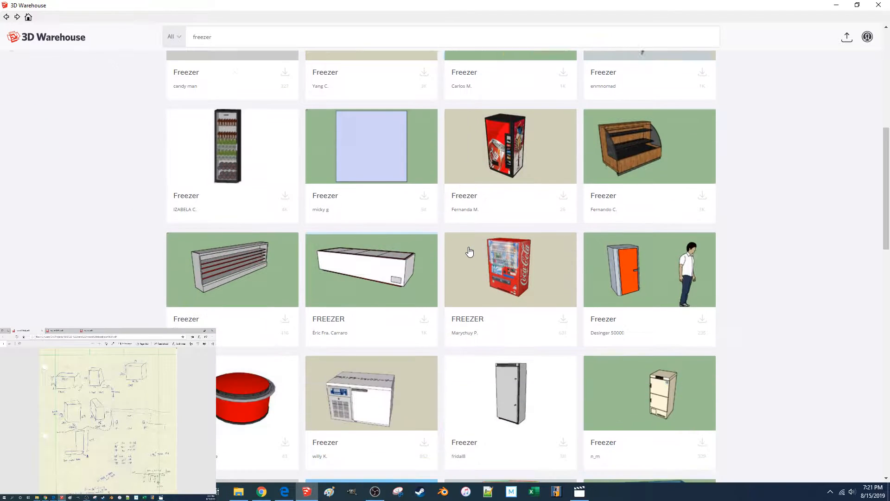
pyautogui.scroll(-6, 470, 251)
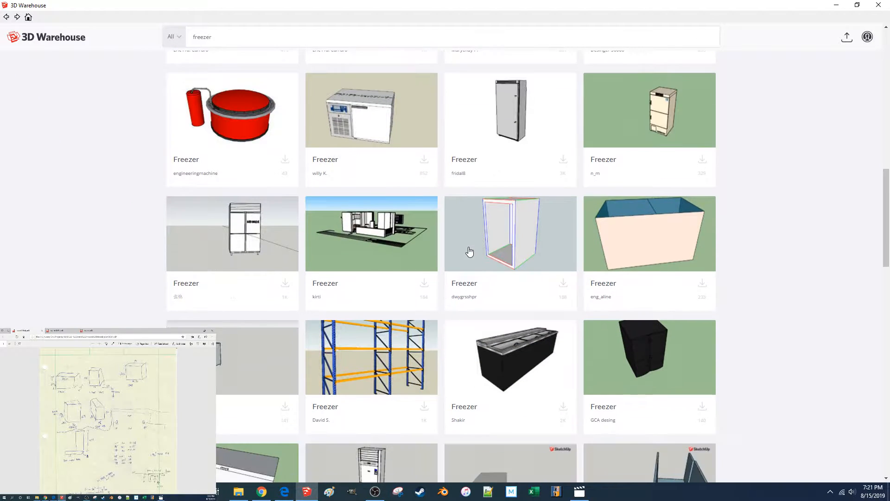
pyautogui.scroll(-10, 470, 251)
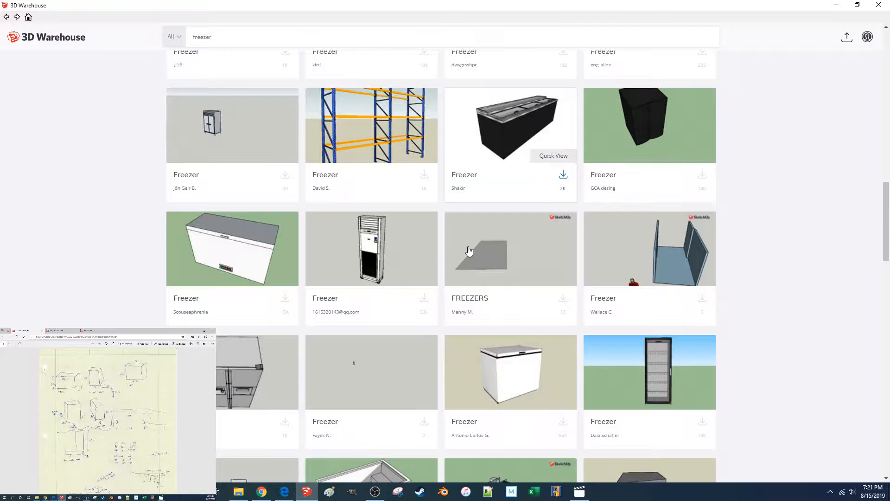
pyautogui.scroll(-4, 469, 251)
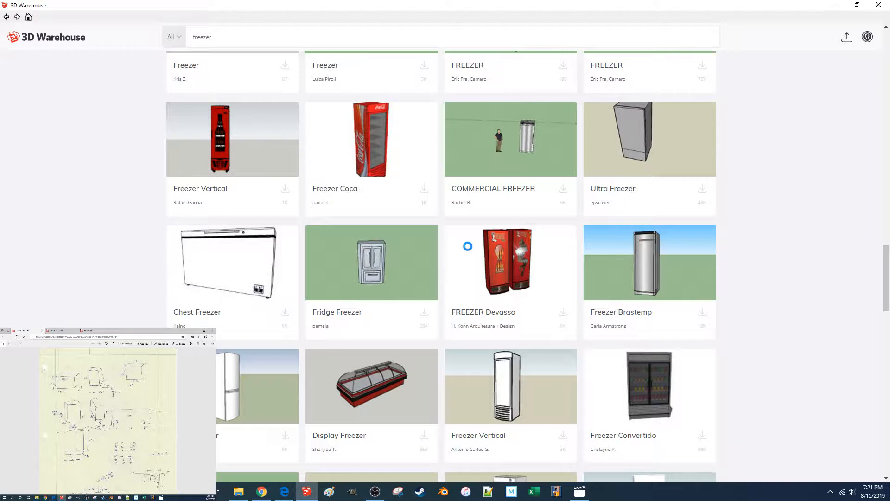
pyautogui.scroll(-17, 467, 248)
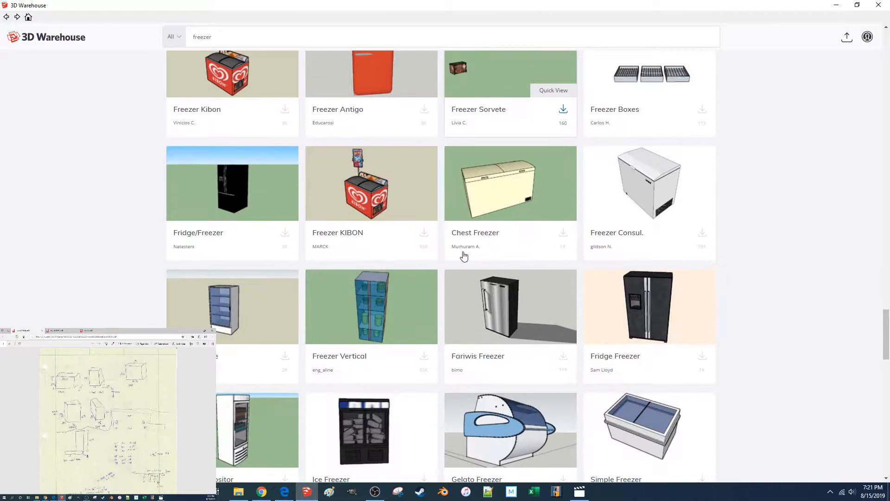
pyautogui.scroll(-4, 465, 256)
pyautogui.scroll(-6, 464, 256)
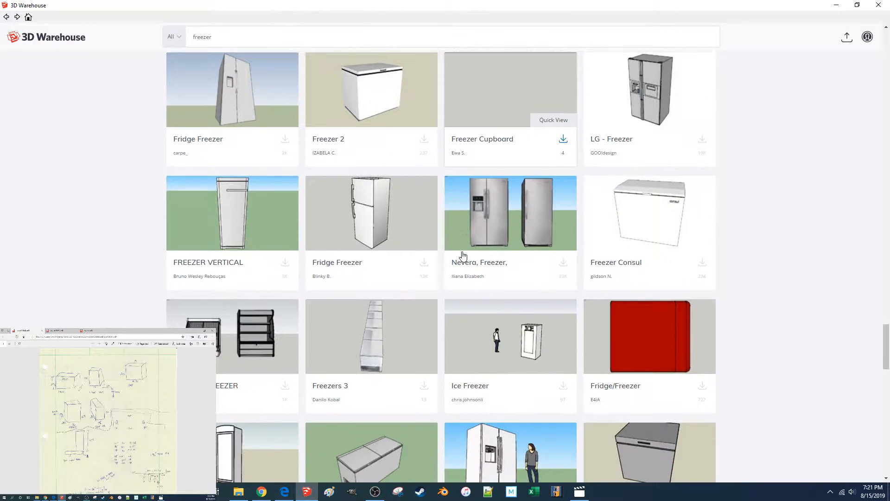
pyautogui.scroll(-6, 371, 227)
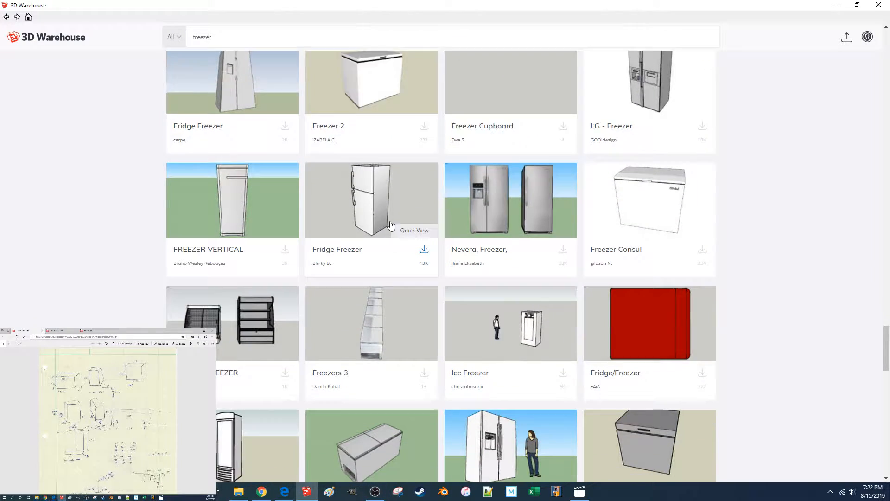
pyautogui.scroll(3, 391, 225)
pyautogui.scroll(2, 391, 225)
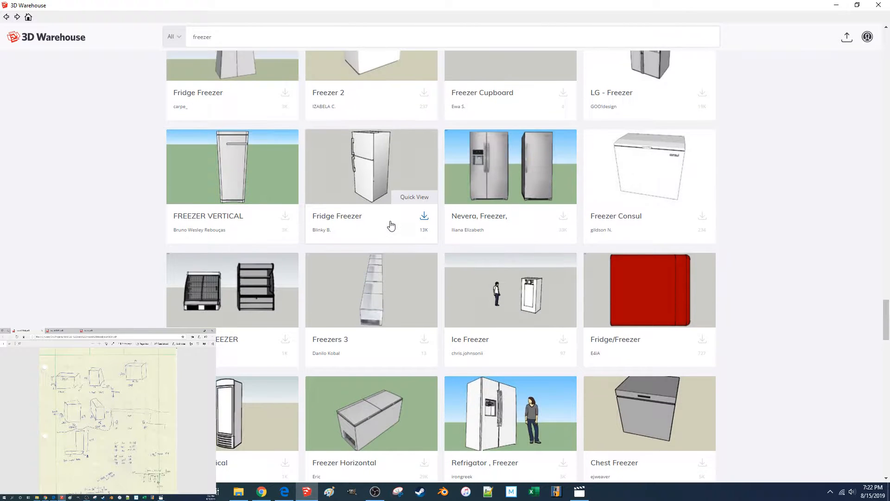
pyautogui.scroll(-6, 391, 226)
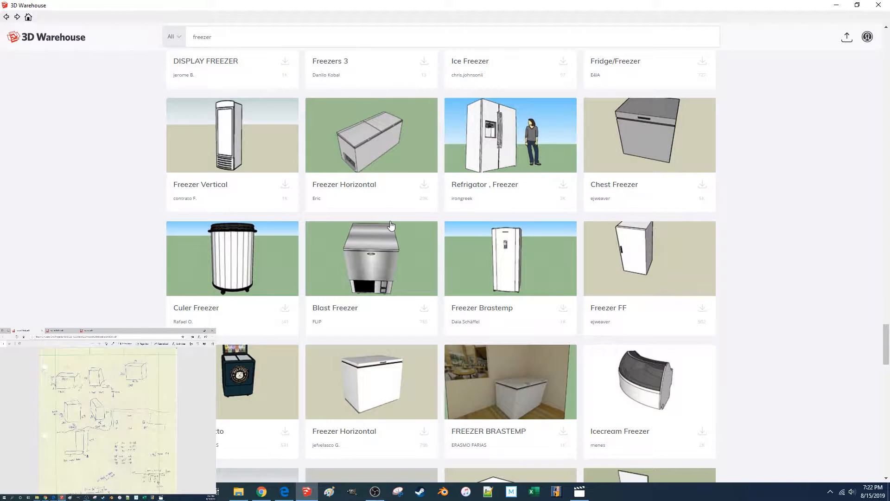
pyautogui.scroll(-7, 391, 225)
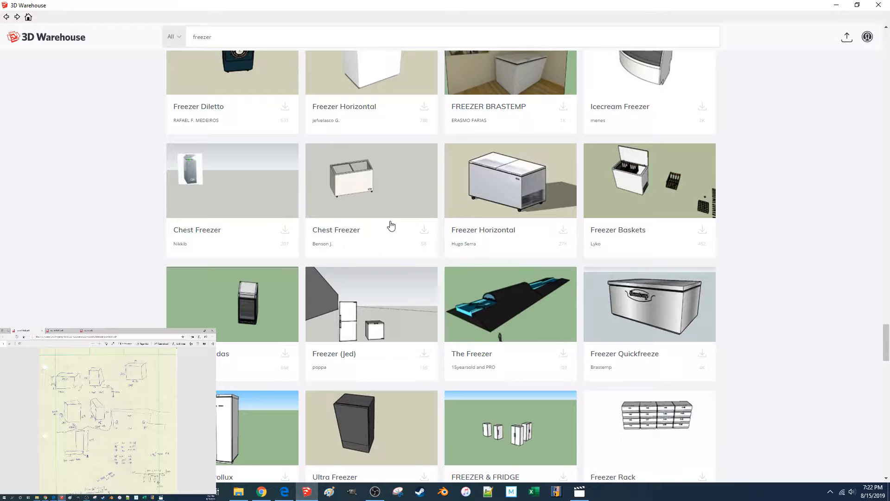
pyautogui.scroll(-8, 391, 226)
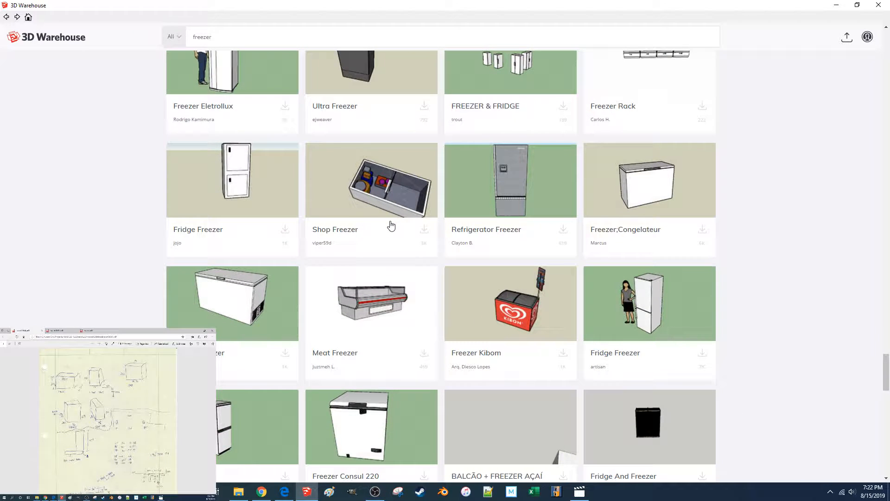
pyautogui.scroll(-12, 391, 225)
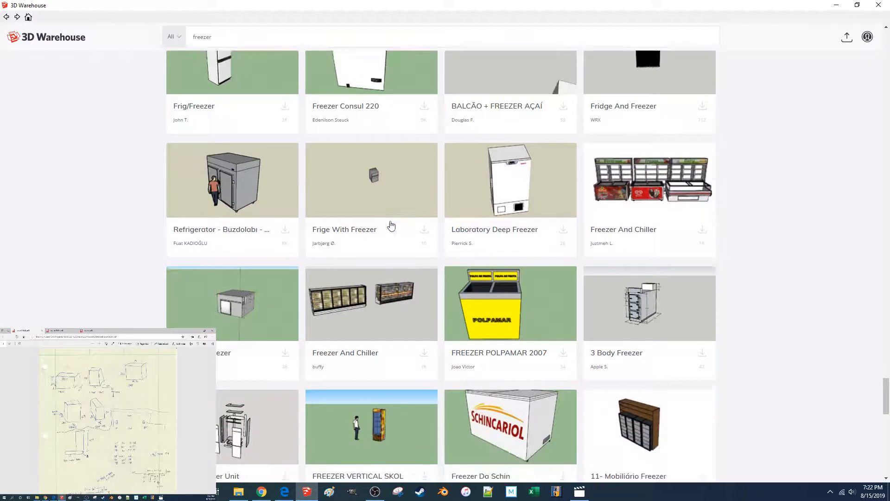
pyautogui.scroll(-10, 390, 226)
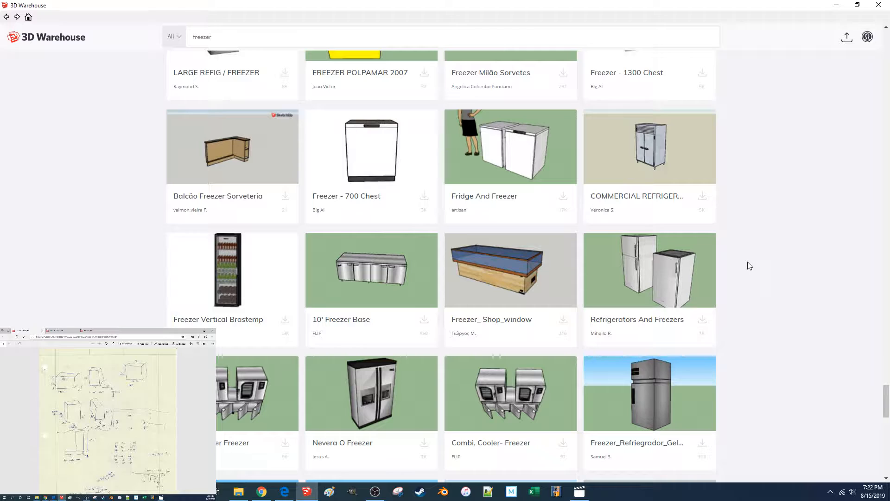
pyautogui.scroll(20, 750, 266)
pyautogui.scroll(8, 749, 266)
pyautogui.scroll(-2, 742, 264)
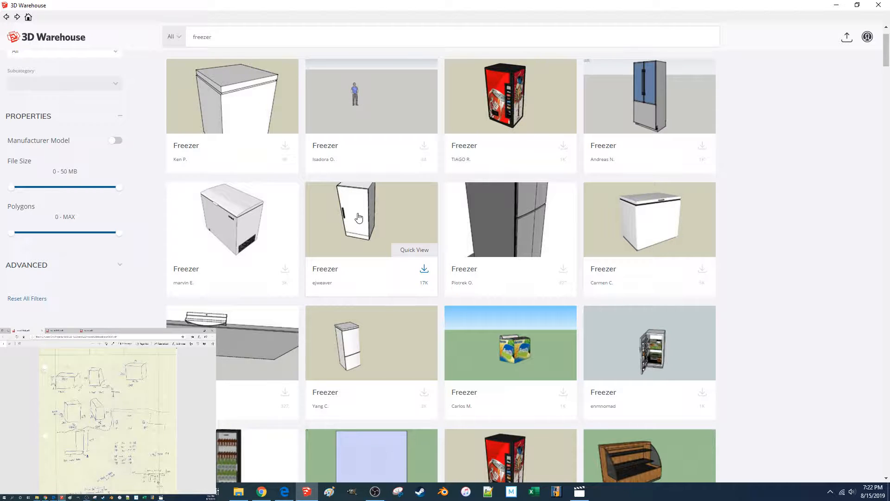
# Search 3D Warehouse for "refrigerator" instead of freezer.
pyautogui.click(288, 38)
pyautogui.scroll(1, 200, 108)
pyautogui.write('refrigerator')
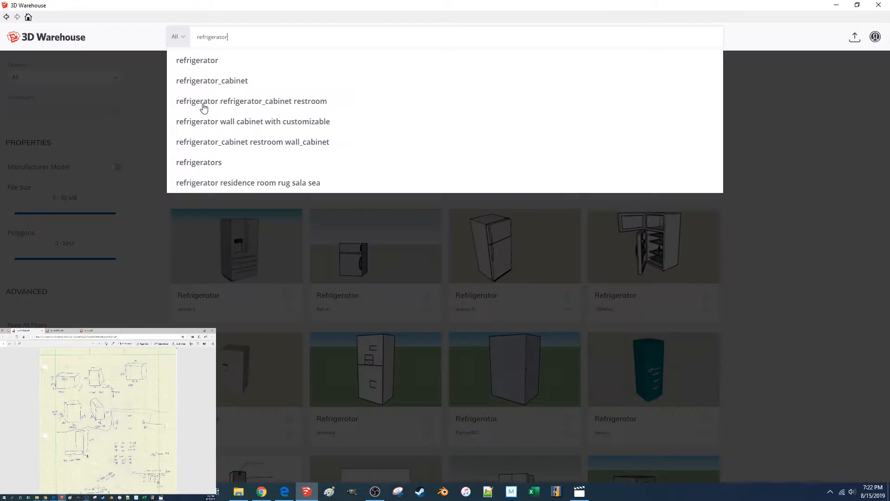
pyautogui.click(828, 224)
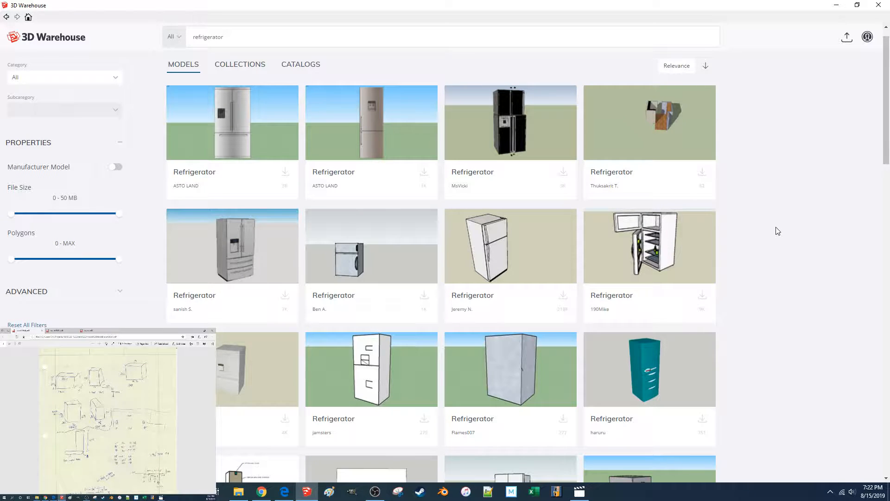
# Examine the refrigerator results at length for a white single-door upright model, and return to the start of the list.
pyautogui.scroll(-1, 777, 230)
pyautogui.scroll(-4, 780, 235)
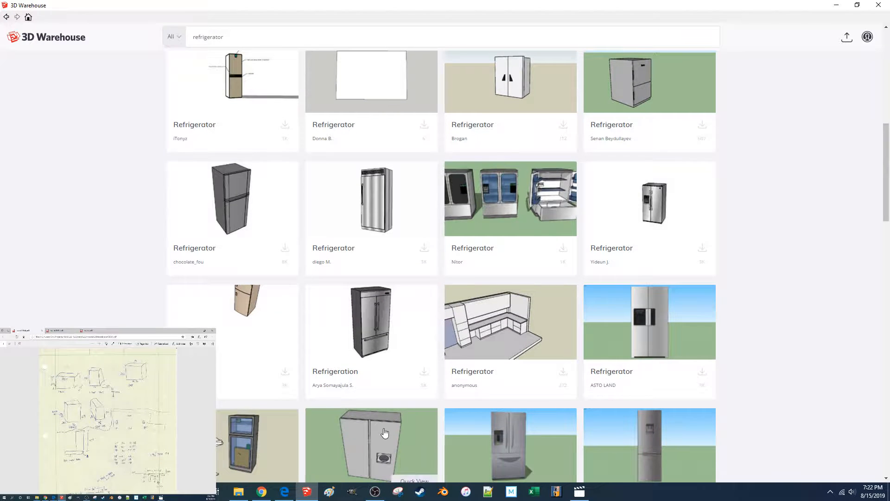
pyautogui.scroll(-3, 647, 298)
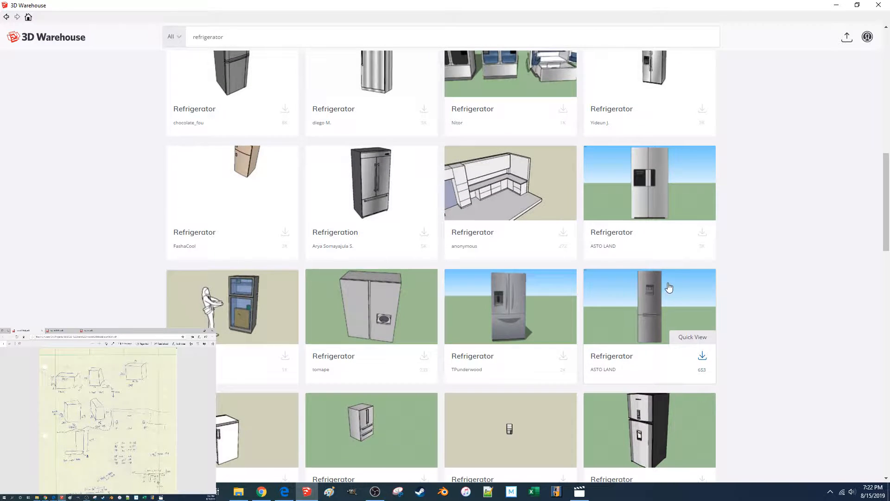
pyautogui.scroll(-3, 670, 287)
pyautogui.scroll(-3, 661, 288)
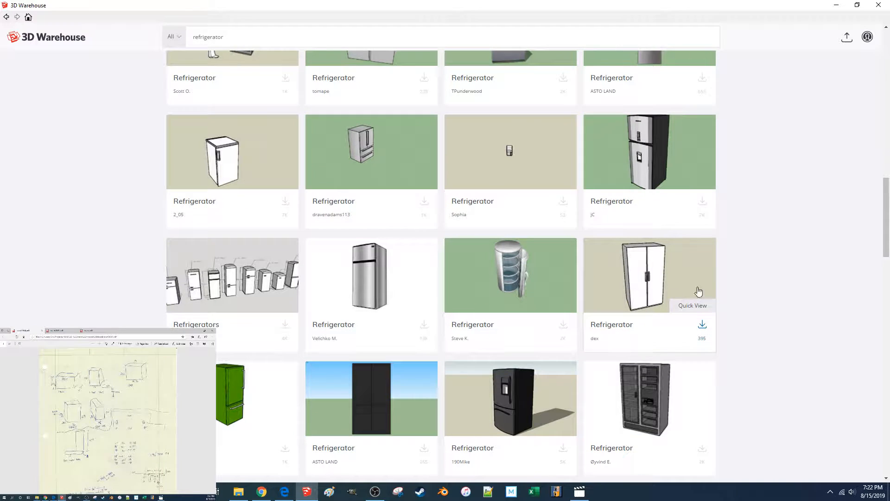
pyautogui.scroll(-5, 799, 275)
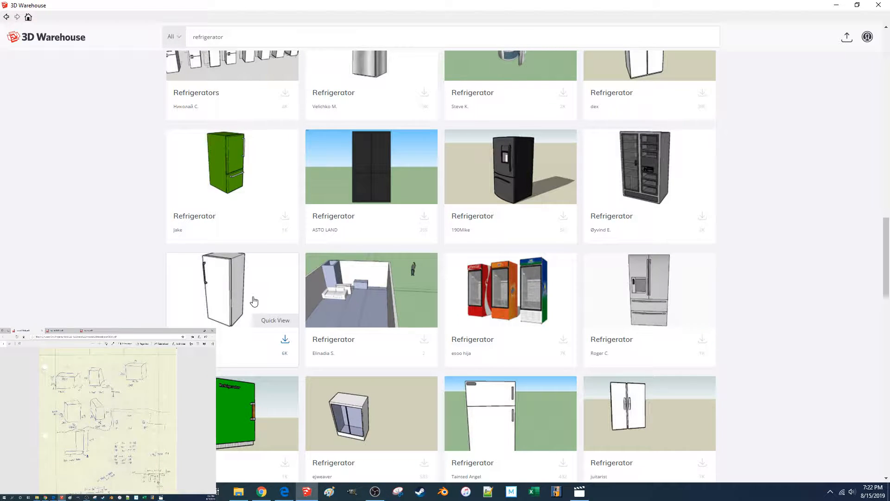
pyautogui.scroll(-7, 732, 276)
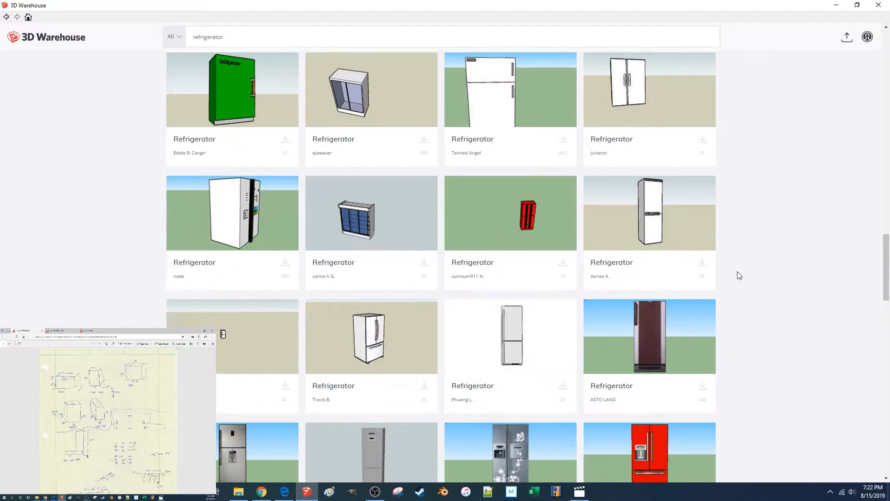
pyautogui.scroll(-8, 736, 275)
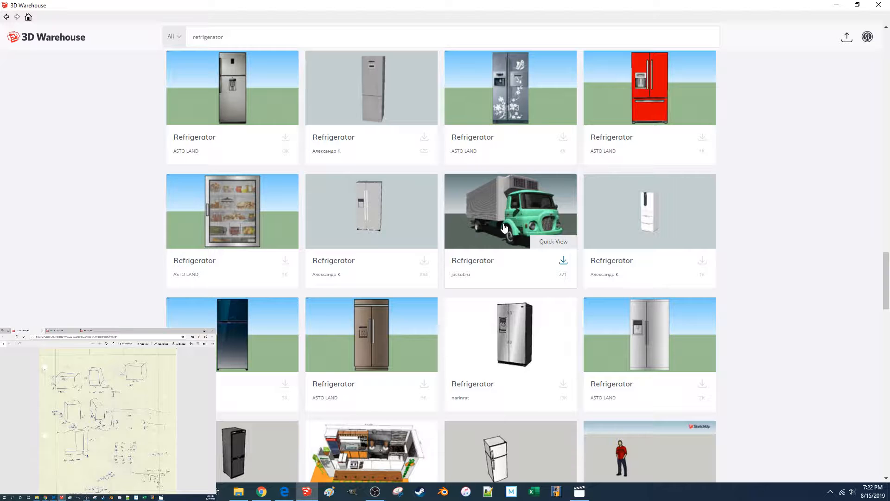
pyautogui.scroll(-3, 806, 235)
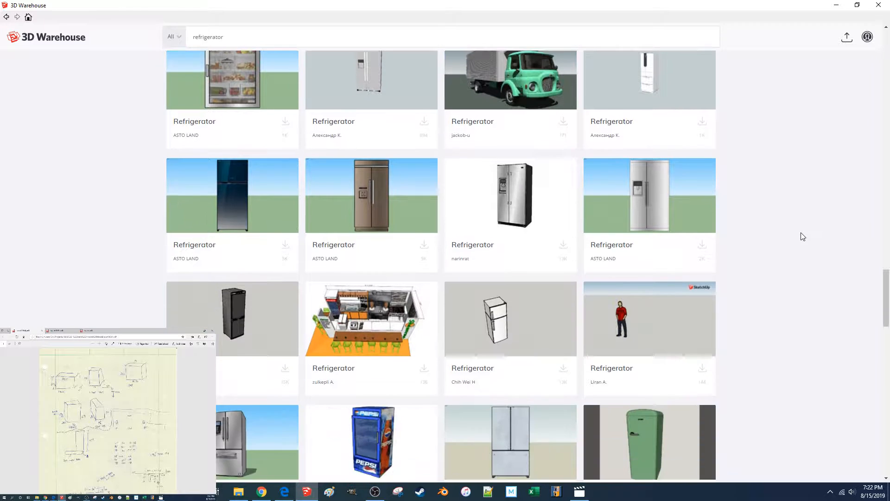
pyautogui.scroll(-3, 803, 237)
pyautogui.scroll(-7, 803, 236)
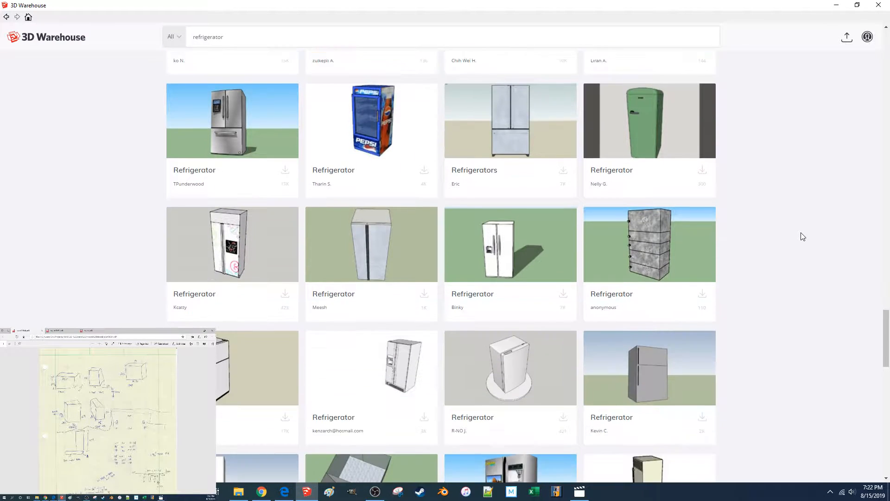
pyautogui.scroll(-9, 803, 236)
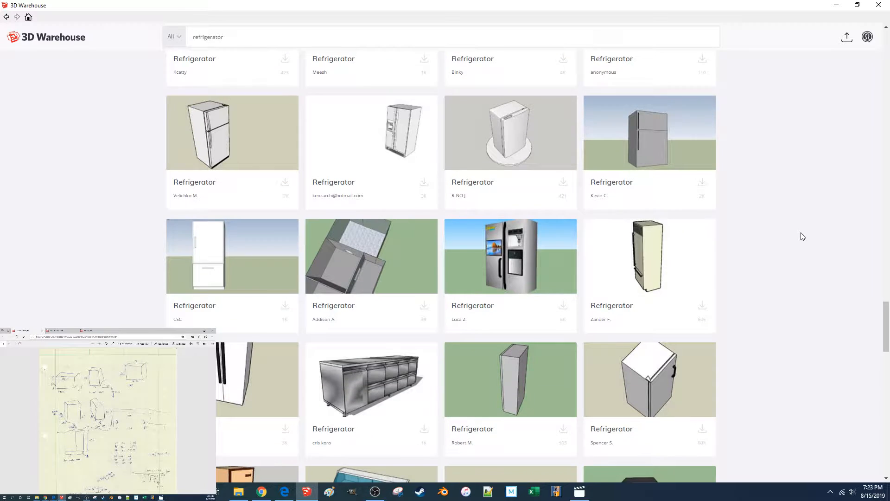
pyautogui.scroll(-8, 803, 237)
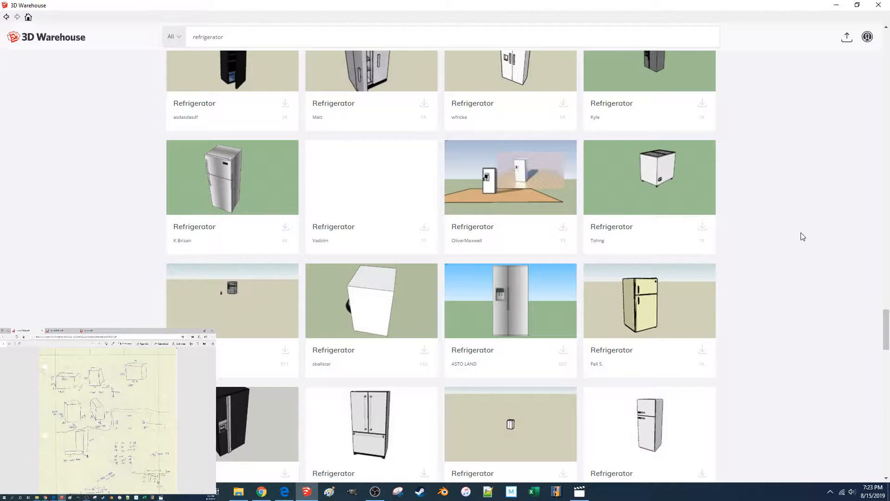
pyautogui.scroll(-4, 803, 237)
pyautogui.scroll(-3, 803, 236)
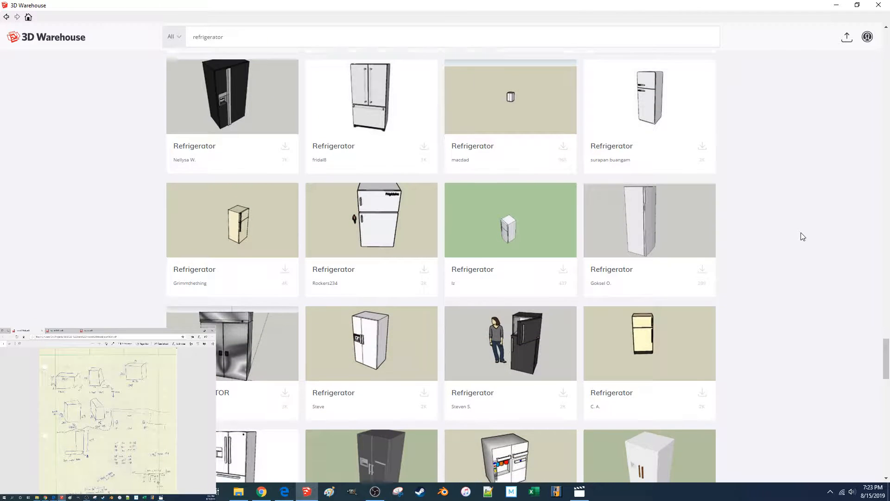
pyautogui.scroll(-4, 803, 236)
pyautogui.scroll(-7, 803, 236)
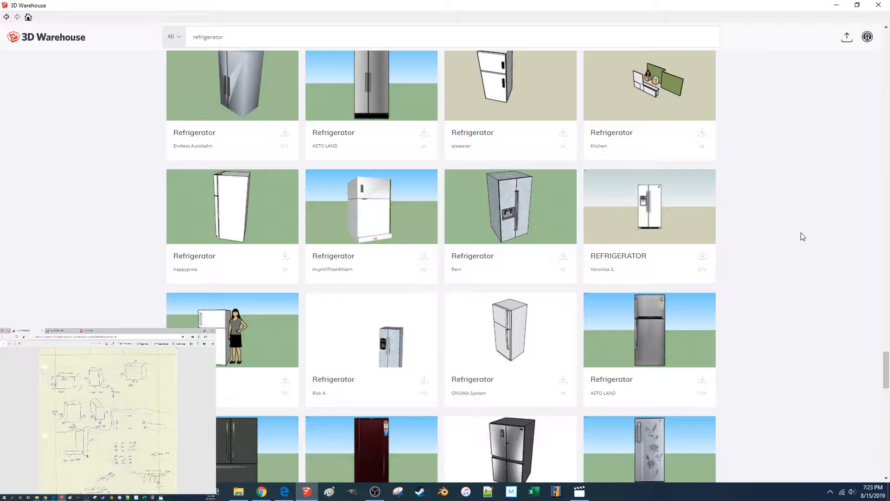
pyautogui.scroll(-9, 803, 236)
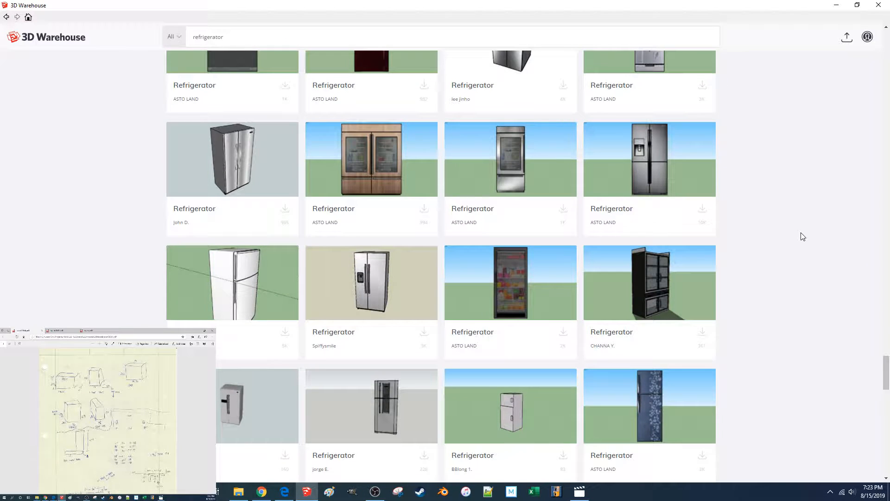
pyautogui.scroll(-6, 803, 236)
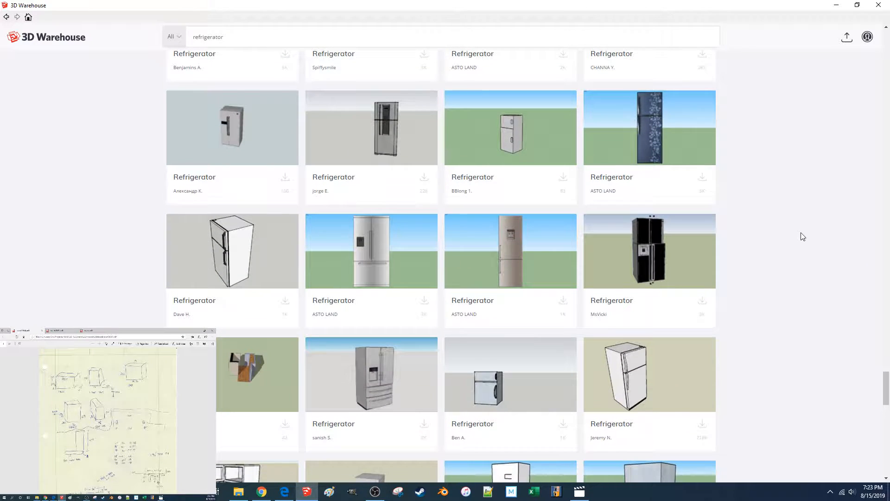
pyautogui.scroll(-4, 803, 236)
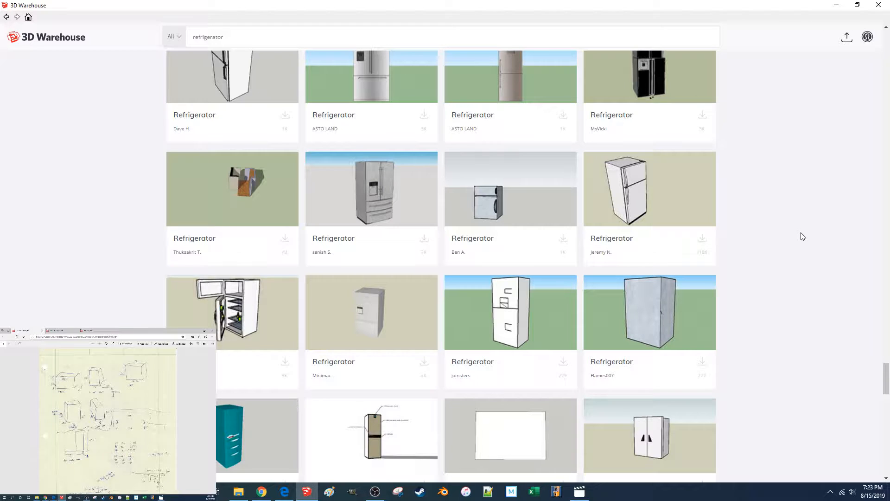
pyautogui.scroll(-4, 804, 236)
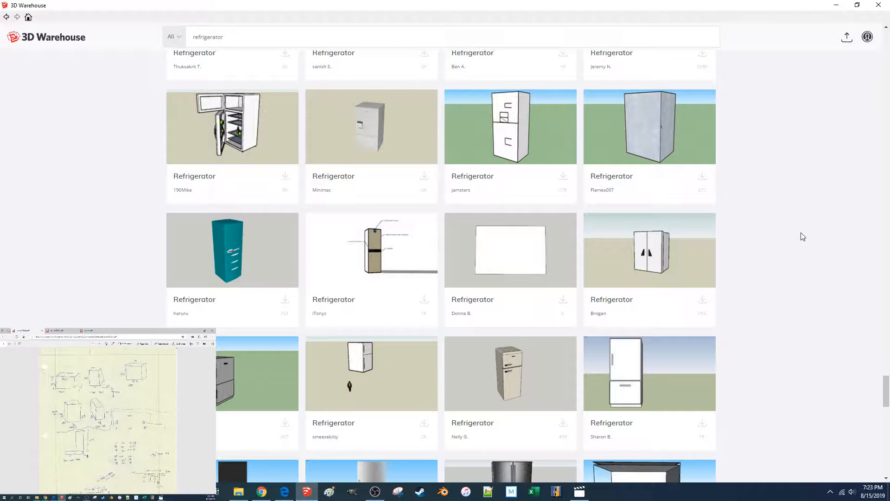
pyautogui.scroll(-7, 803, 236)
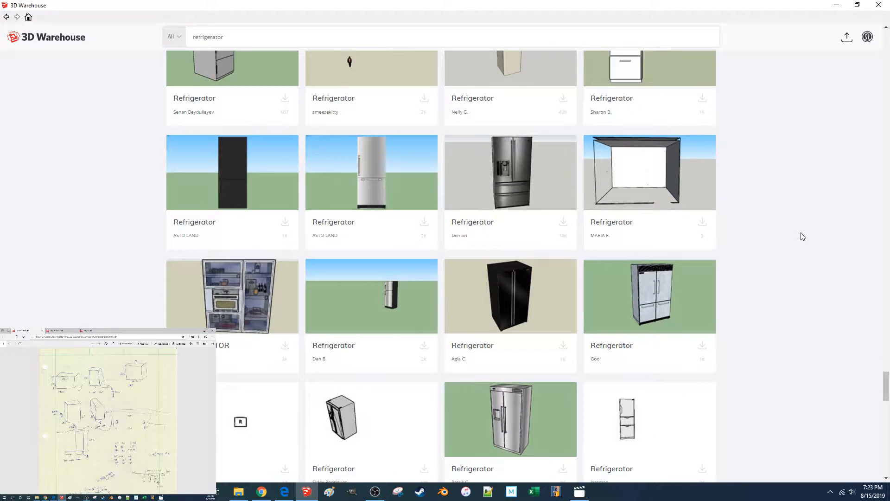
pyautogui.scroll(-9, 803, 237)
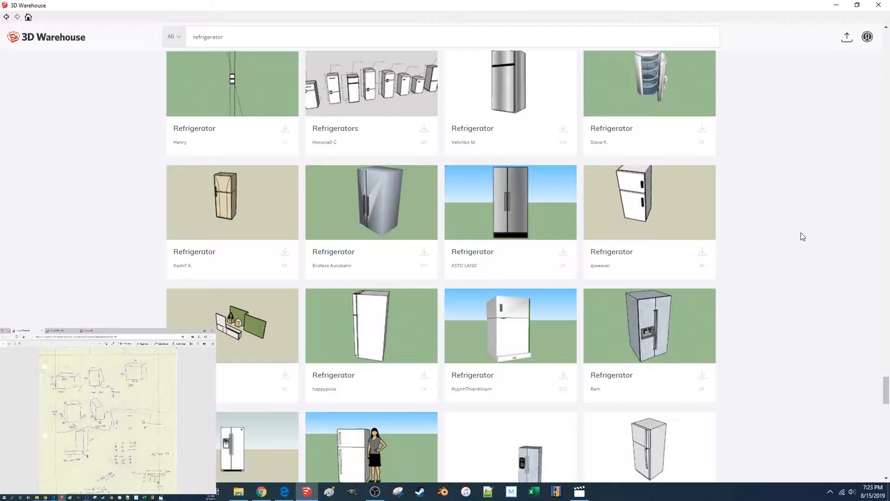
pyautogui.scroll(-6, 804, 236)
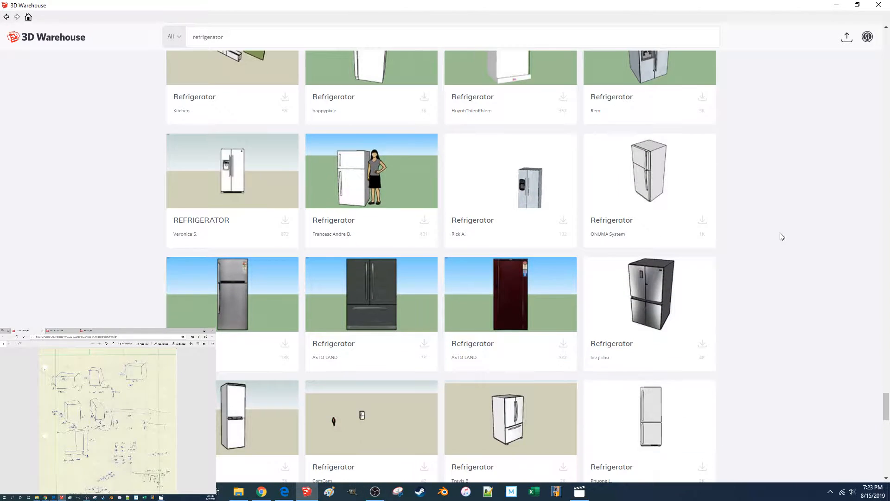
pyautogui.scroll(-5, 765, 238)
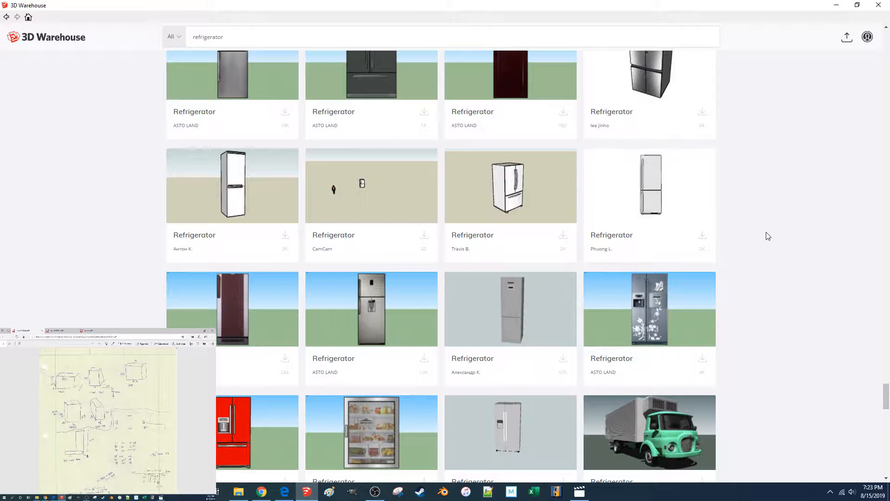
pyautogui.scroll(-7, 583, 224)
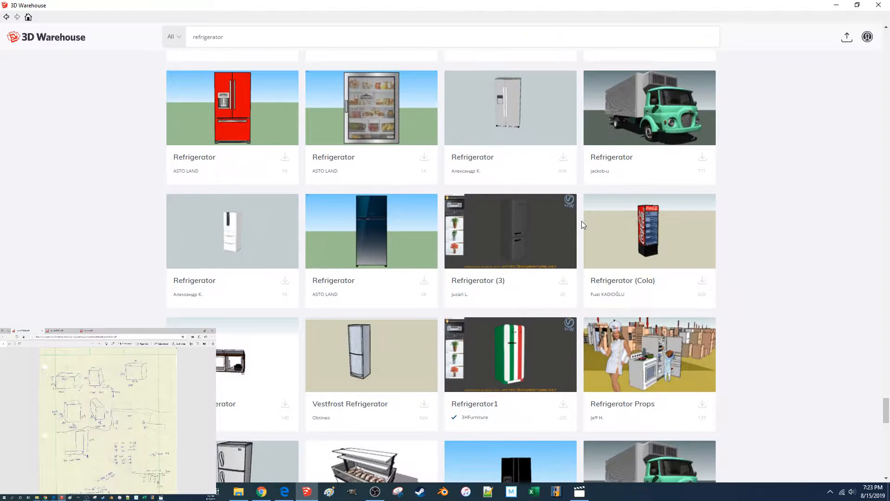
pyautogui.scroll(-4, 583, 224)
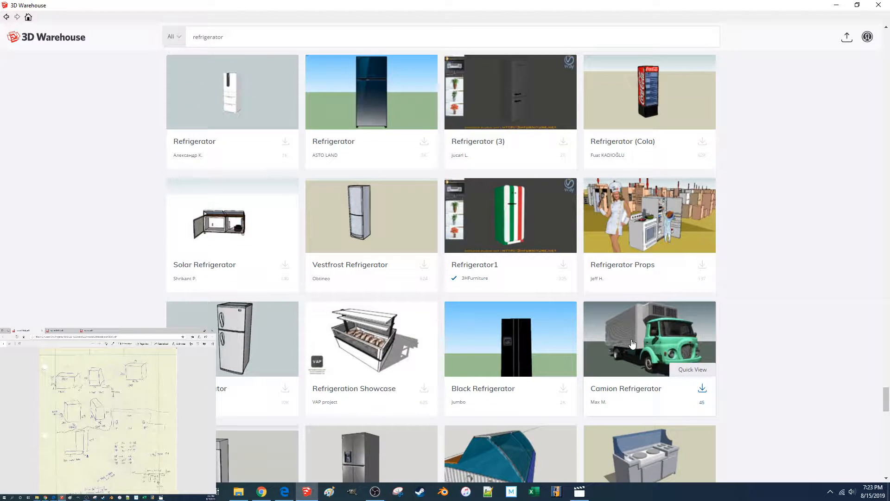
pyautogui.scroll(-7, 632, 343)
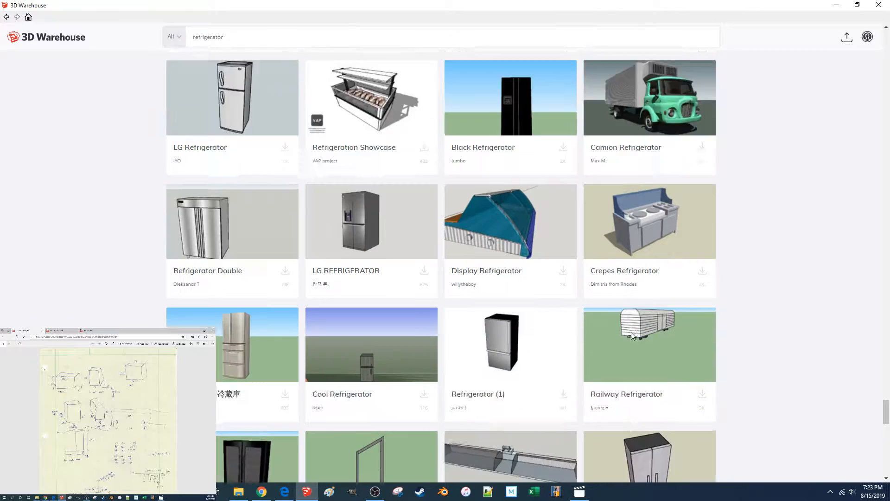
pyautogui.scroll(18, 633, 335)
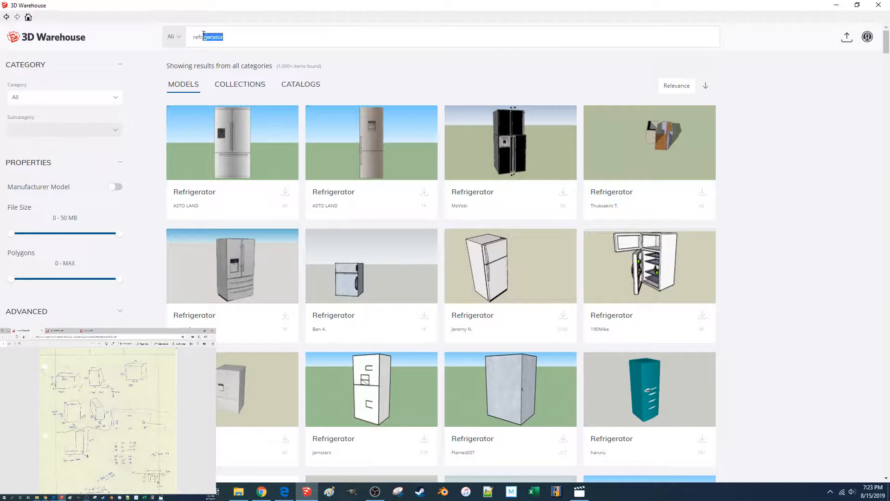
# Search 3D Warehouse for "freezer" instead of refrigerator.
pyautogui.press('BackSpace')
pyautogui.press('BackSpace')
pyautogui.press('BackSpace')
pyautogui.press('BackSpace')
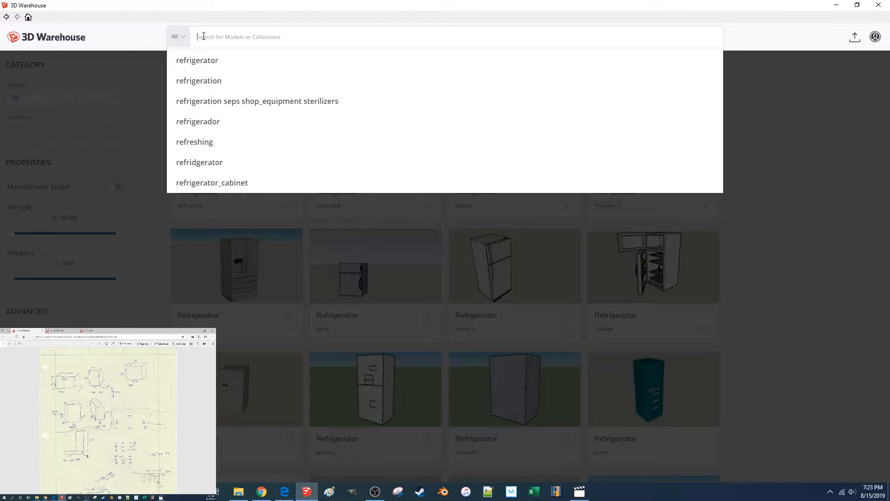
pyautogui.write('freezer')
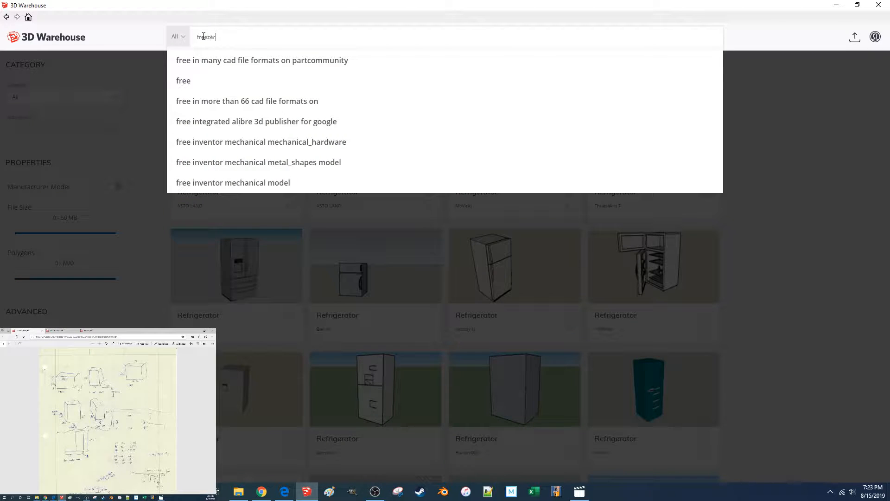
pyautogui.press('Return')
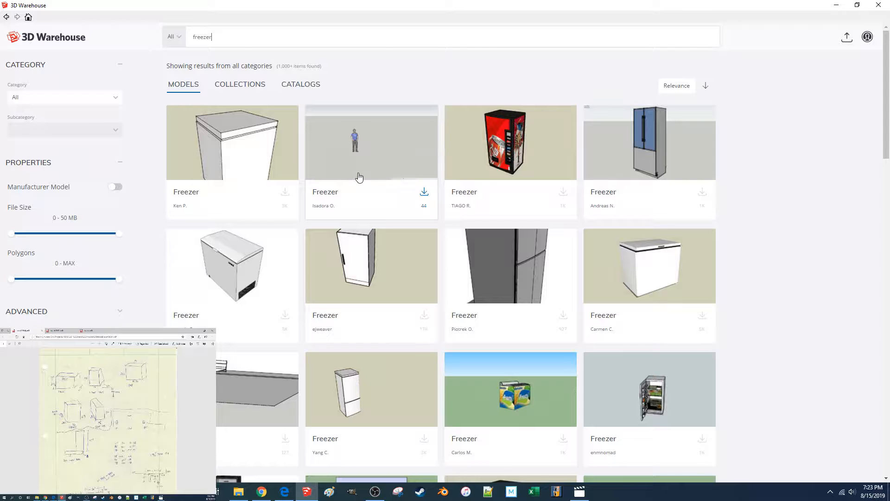
# Examine the freezer results again for an upright model resembling the white appliance, and return to the first results.
pyautogui.scroll(-3, 393, 257)
pyautogui.scroll(-4, 395, 257)
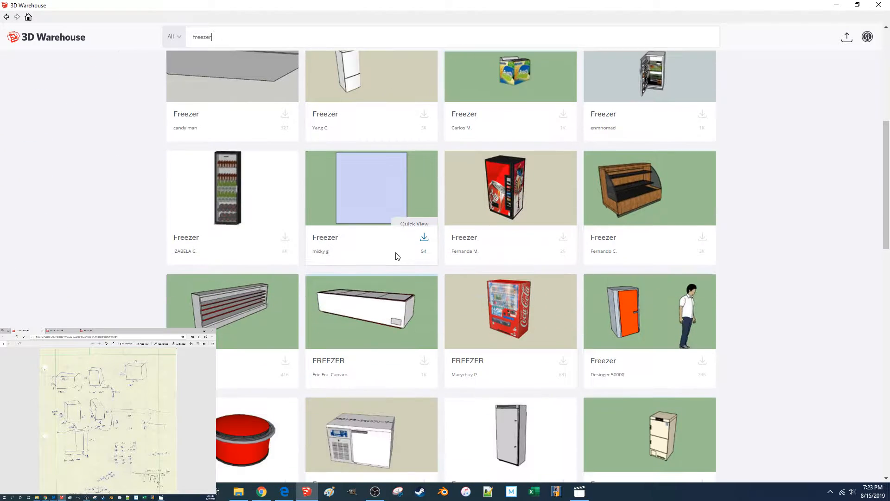
pyautogui.scroll(-3, 397, 256)
pyautogui.scroll(-4, 397, 256)
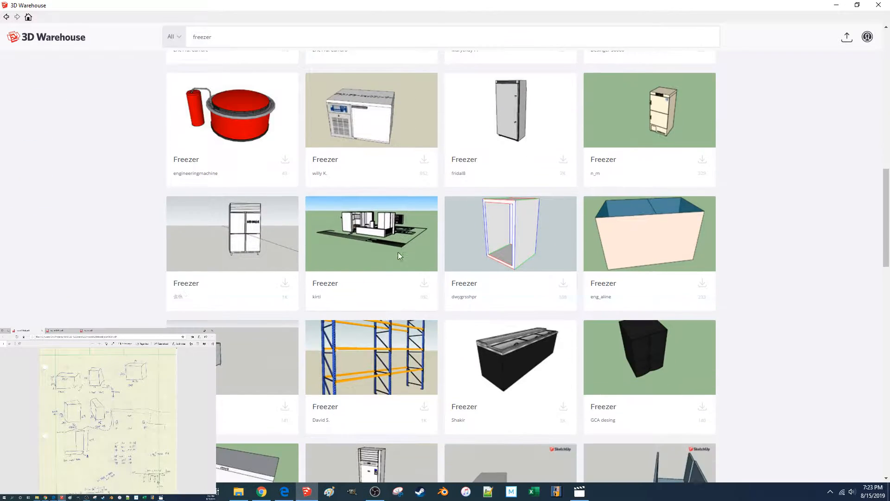
pyautogui.scroll(-5, 399, 256)
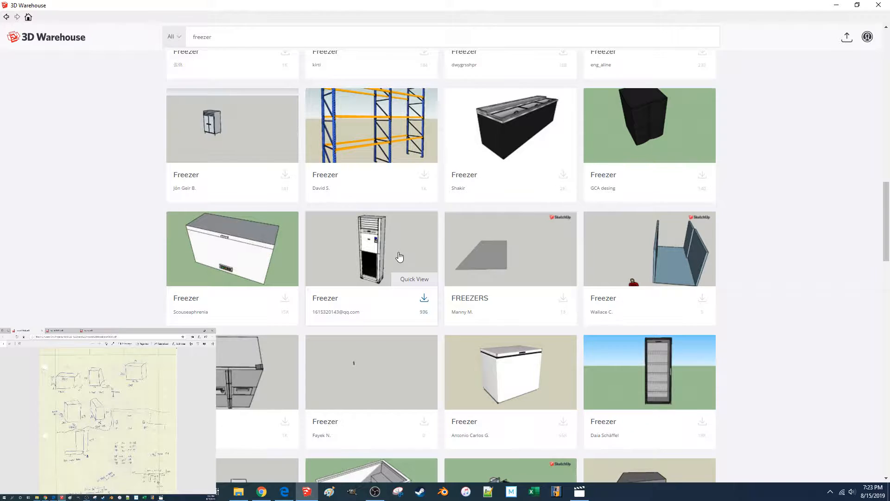
pyautogui.scroll(-4, 400, 257)
pyautogui.scroll(-9, 400, 256)
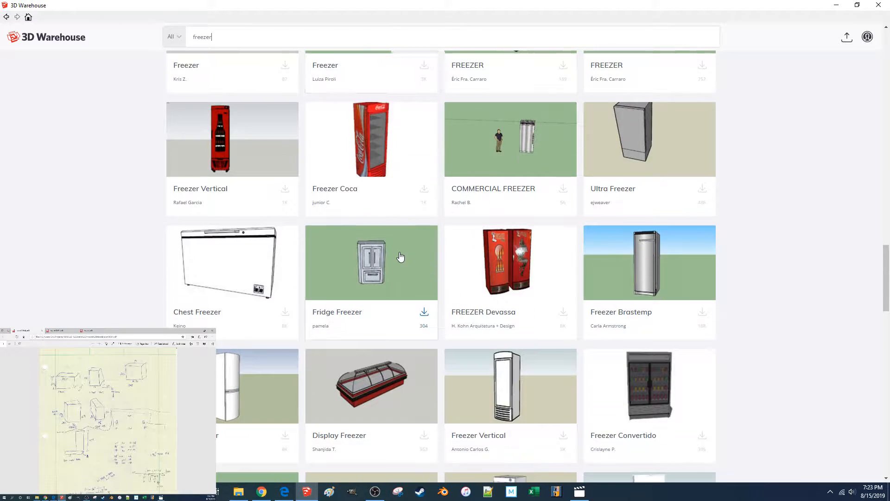
pyautogui.scroll(-5, 401, 257)
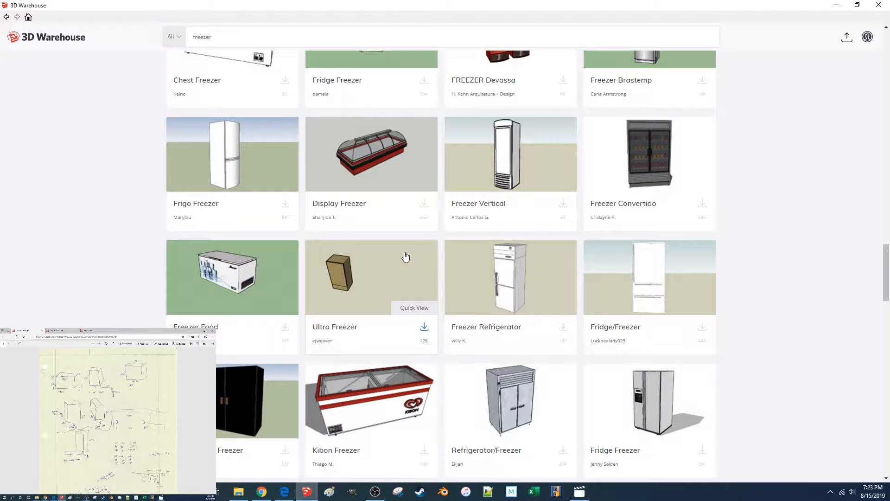
pyautogui.scroll(-5, 405, 257)
pyautogui.scroll(-3, 405, 257)
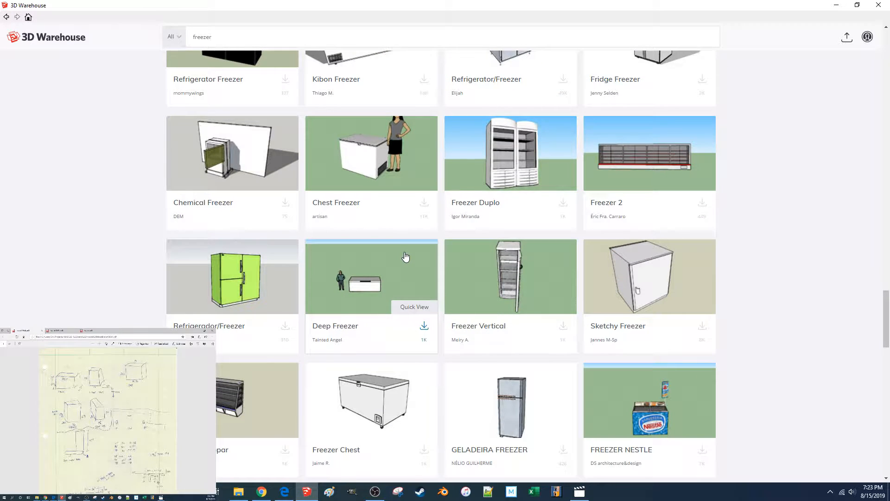
pyautogui.scroll(-4, 406, 256)
pyautogui.scroll(-4, 404, 256)
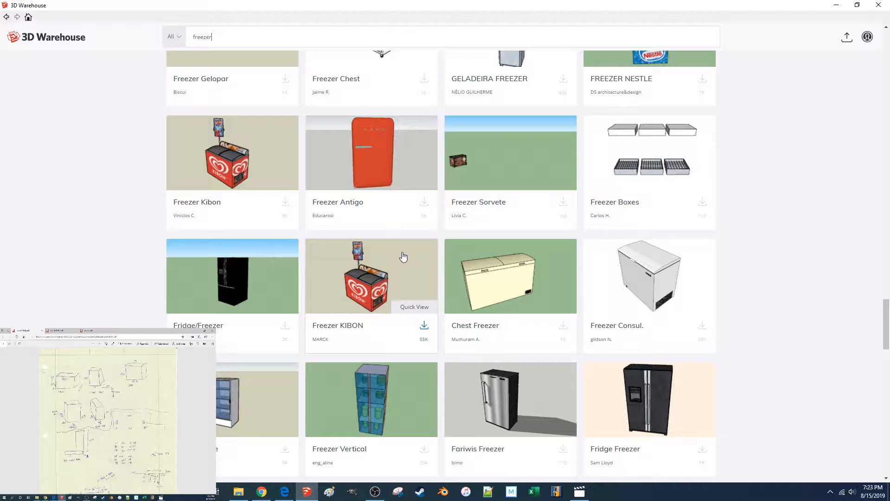
pyautogui.scroll(20, 403, 256)
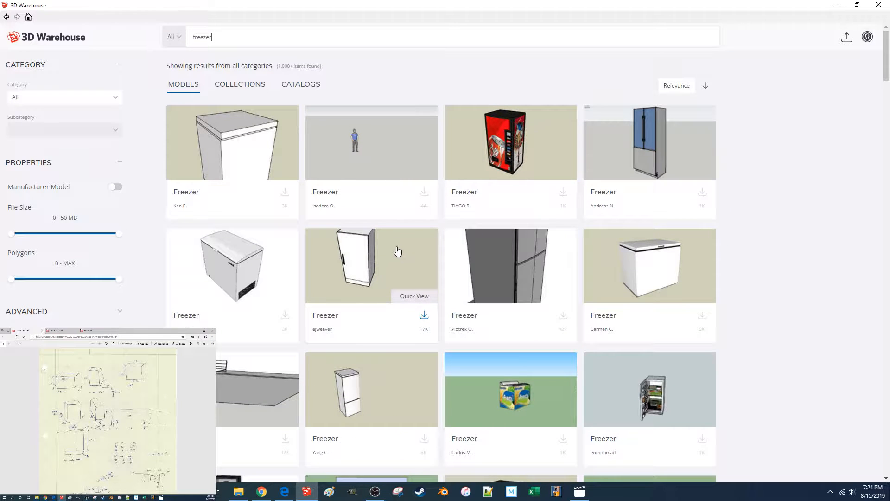
# Inspect the white single-door freezer's model page, return to the freezer results, and examine further results for a closer upright match.
pyautogui.click(369, 260)
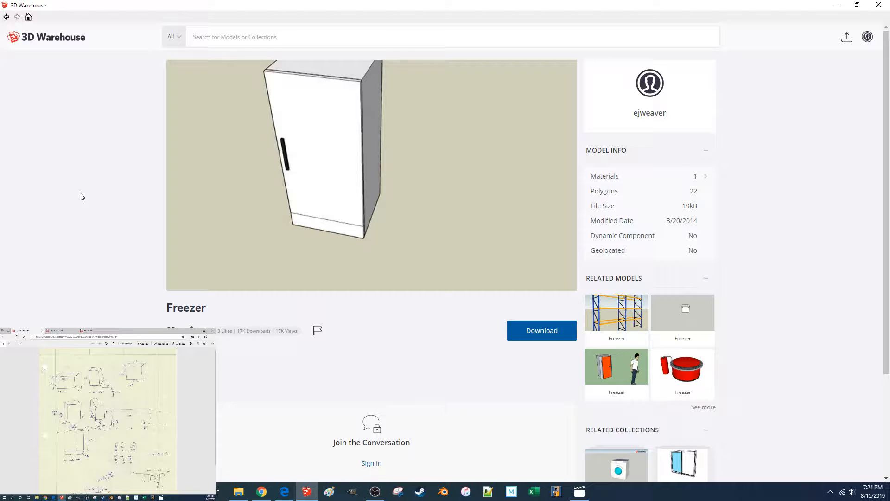
pyautogui.click(5, 18)
pyautogui.scroll(-10, 428, 237)
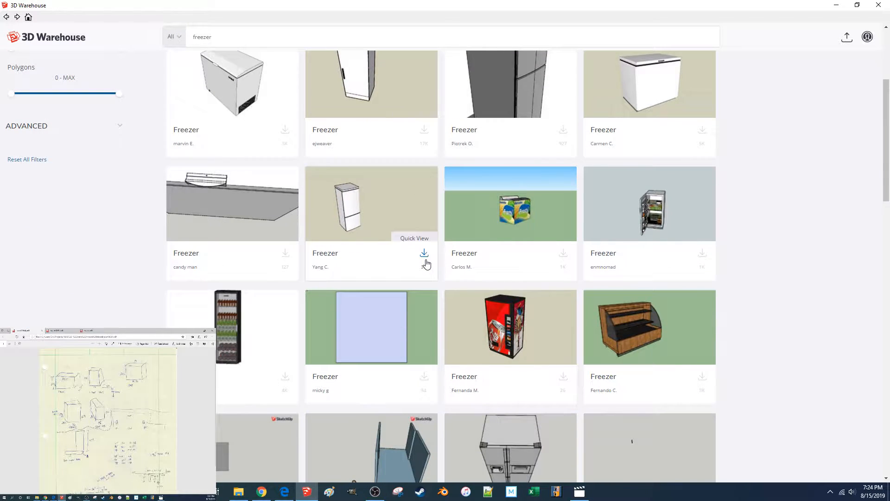
pyautogui.scroll(-10, 428, 263)
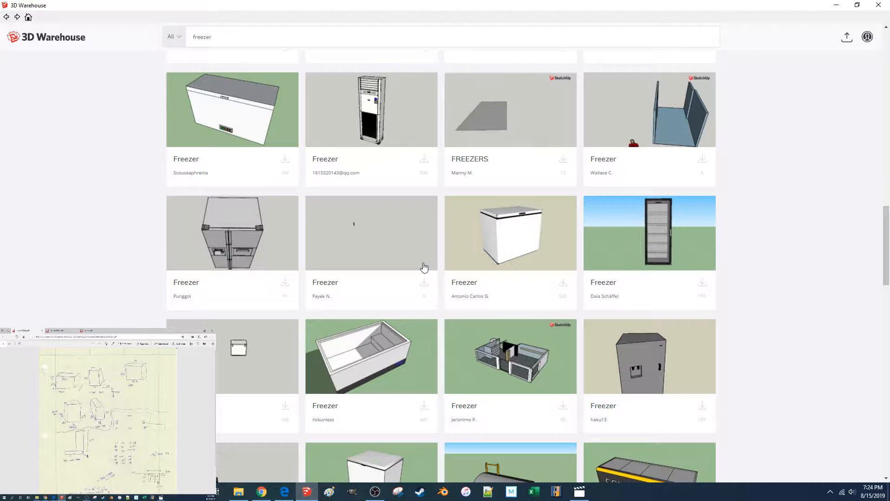
pyautogui.scroll(-5, 424, 267)
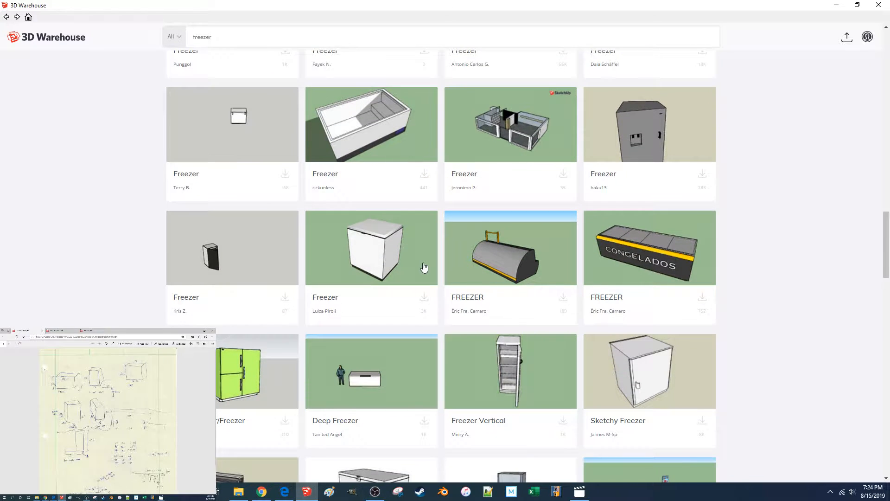
pyautogui.scroll(-4, 424, 267)
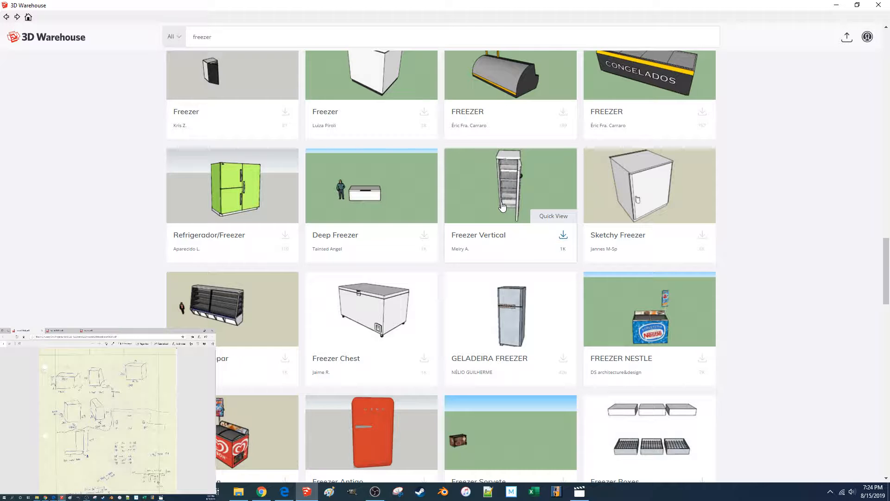
pyautogui.scroll(-10, 503, 205)
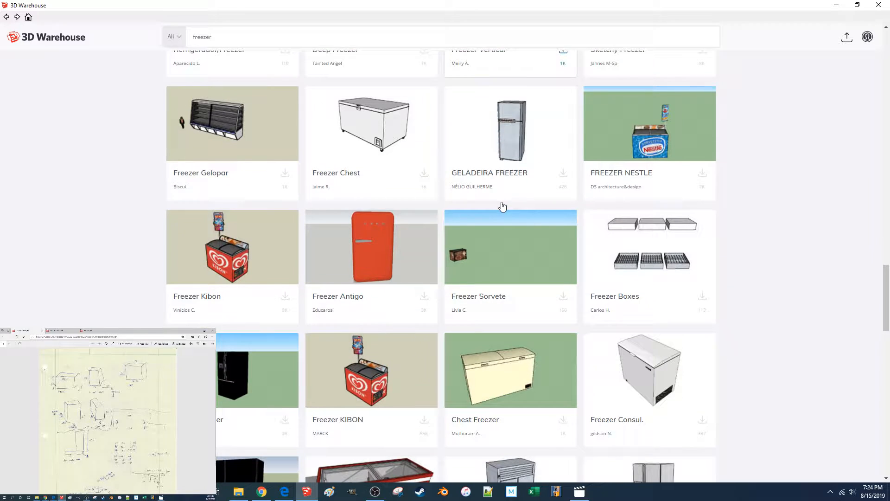
pyautogui.scroll(-5, 502, 205)
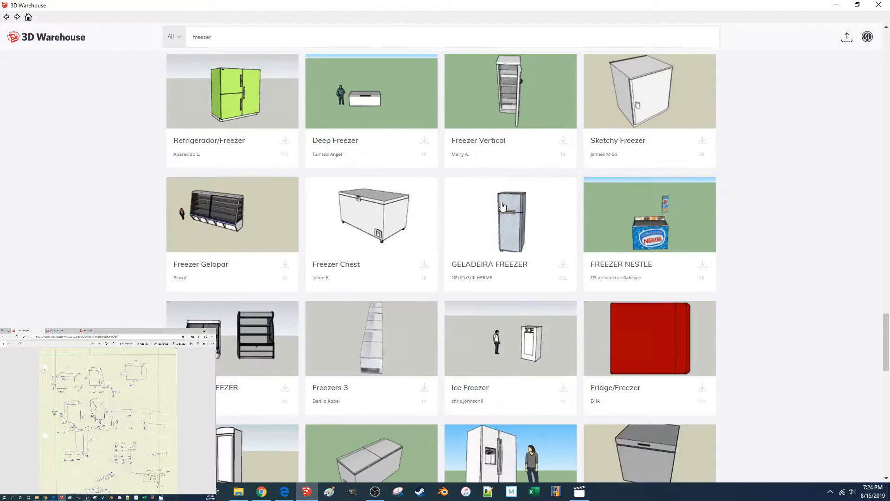
pyautogui.scroll(-10, 447, 212)
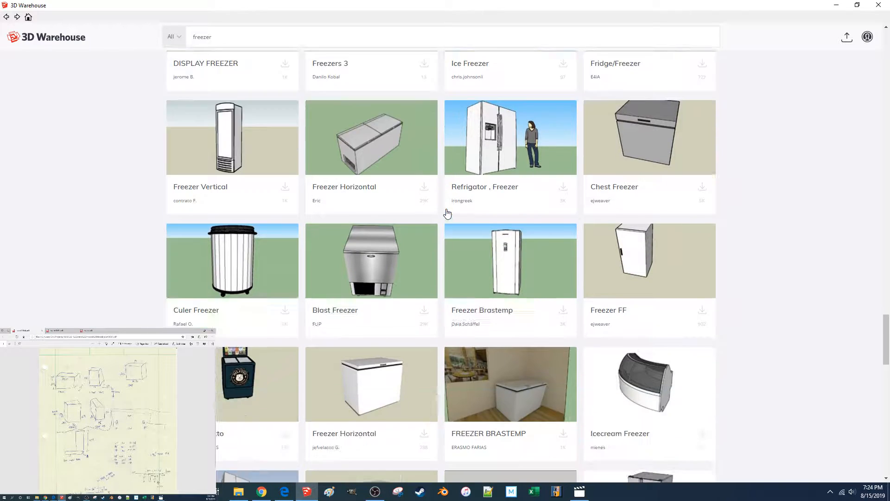
pyautogui.scroll(2, 447, 212)
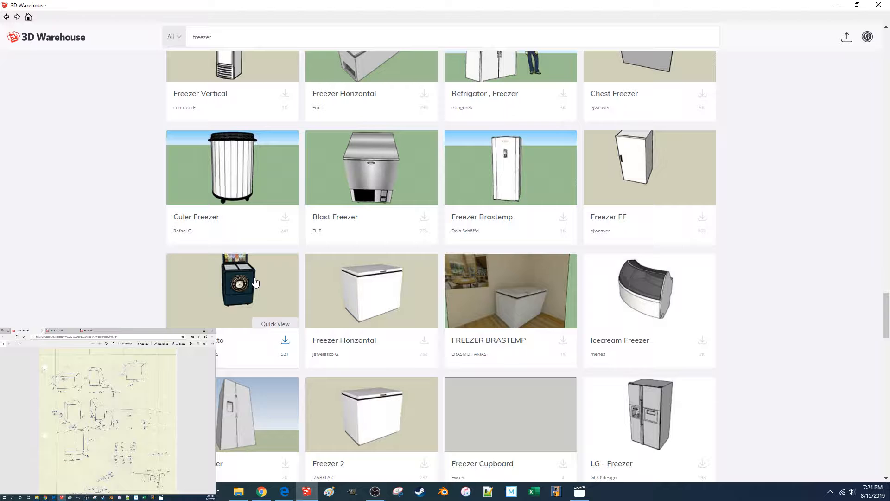
pyautogui.scroll(-6, 272, 275)
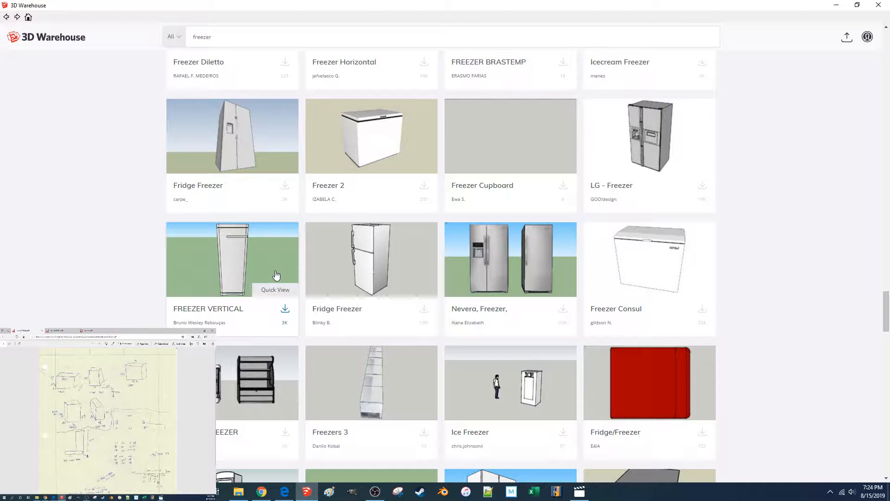
pyautogui.scroll(-1, 337, 258)
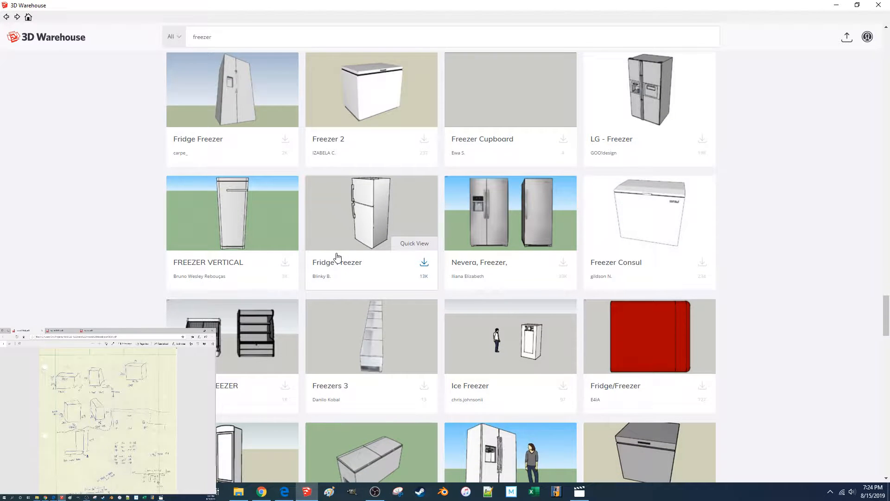
pyautogui.scroll(-5, 337, 258)
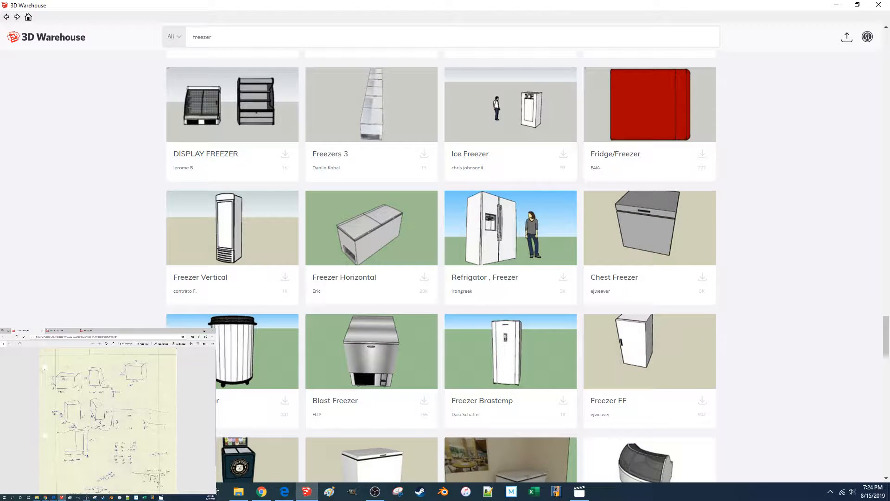
# Switch to the reference photo folder in File Explorer, play the second video, and scan it to the end for the white appliance.
pyautogui.click(39, 498)
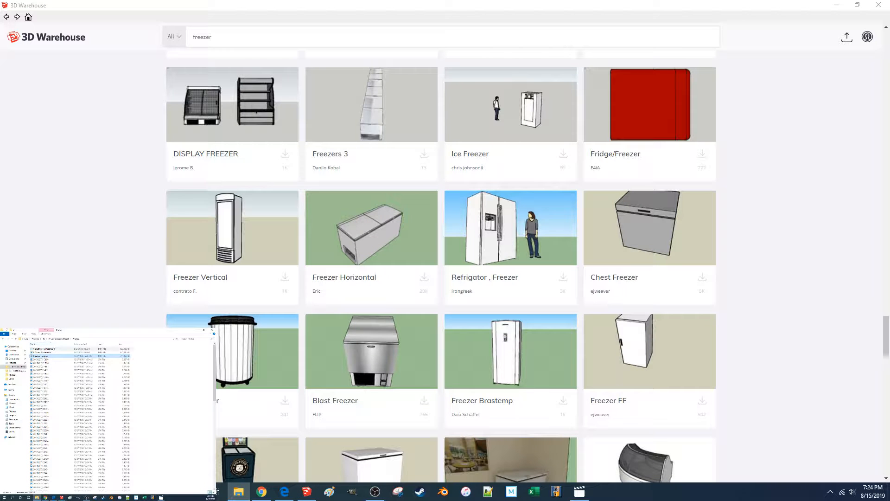
pyautogui.doubleClick(48, 352)
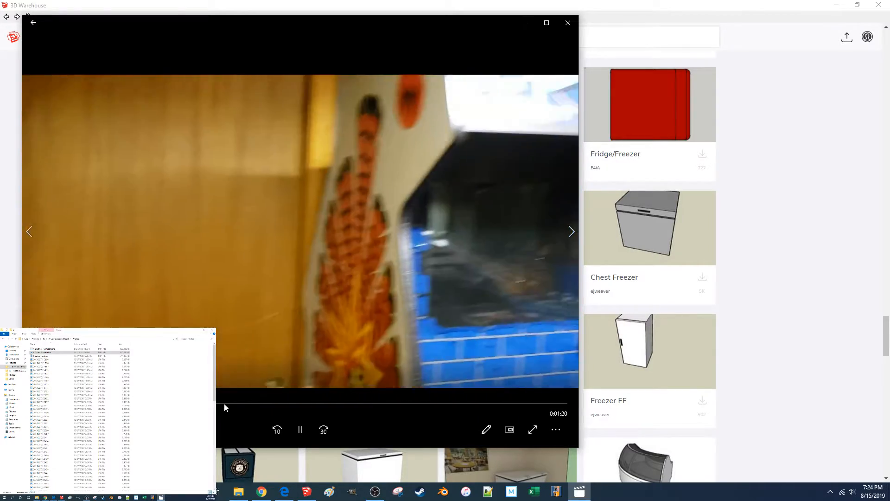
pyautogui.click(230, 403)
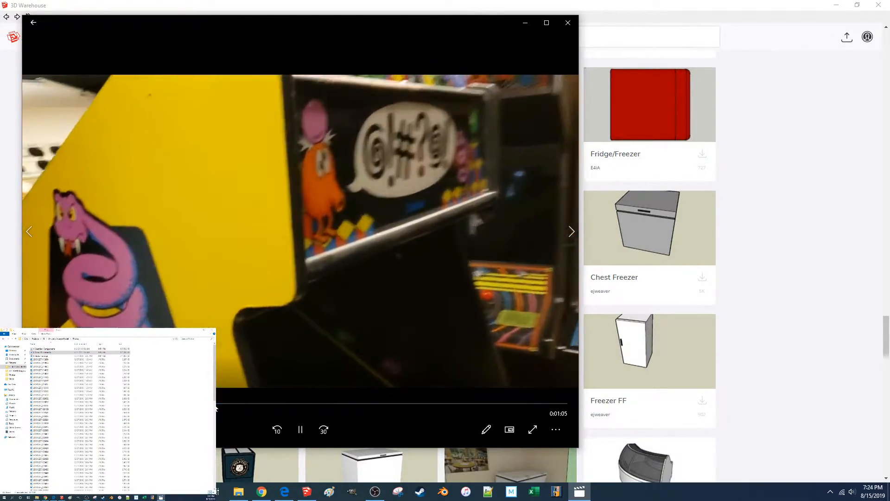
pyautogui.click(191, 405)
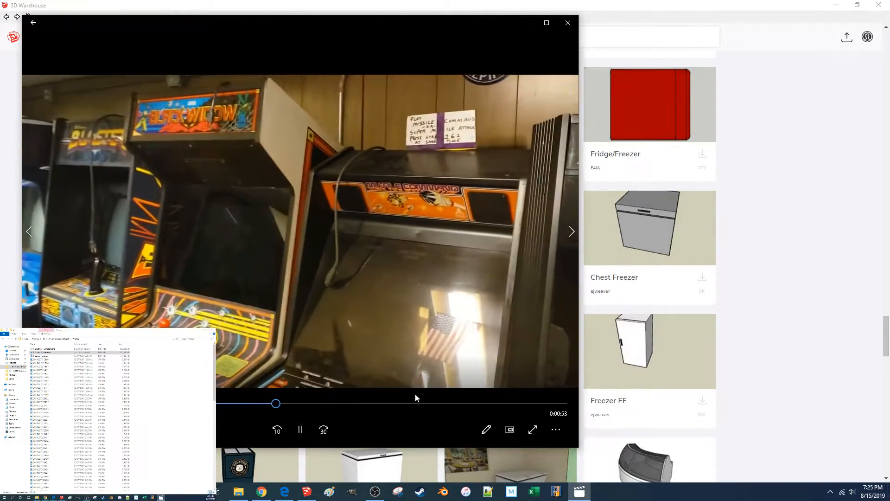
pyautogui.click(424, 404)
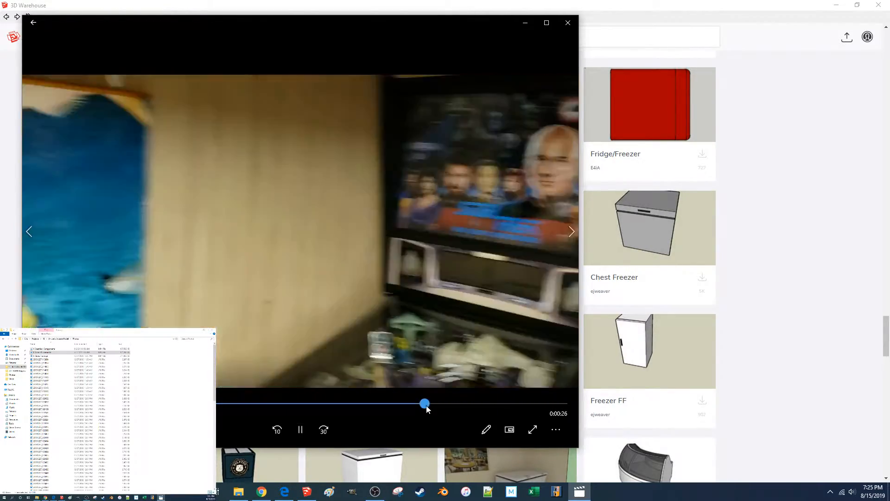
pyautogui.click(473, 404)
pyautogui.click(510, 403)
pyautogui.click(530, 404)
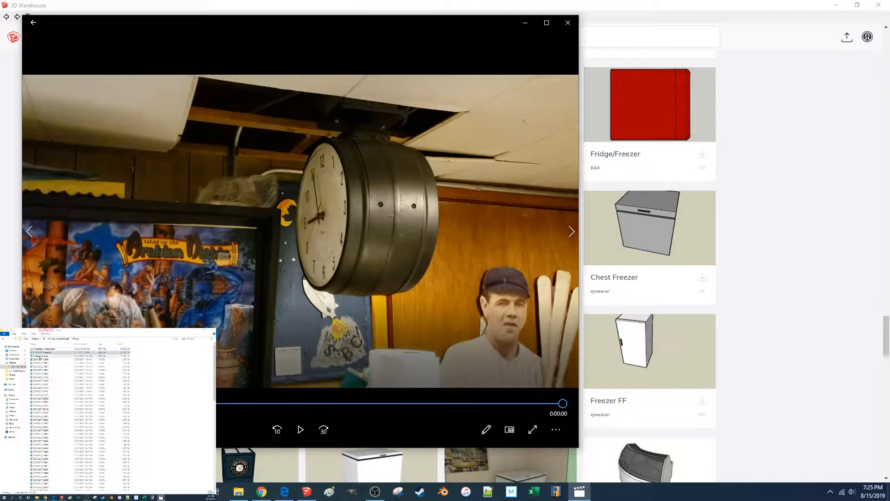
# Play the third reference video and scan it for the white appliance, pausing on its oval badge.
pyautogui.doubleClick(40, 356)
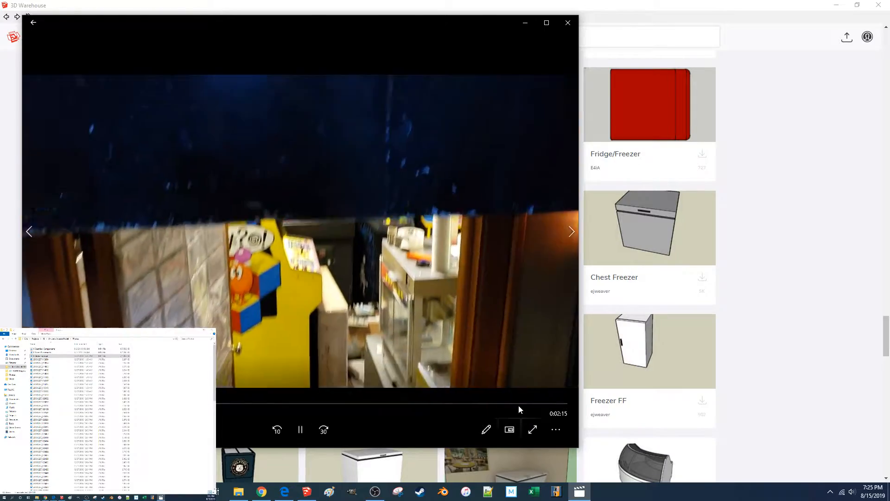
pyautogui.click(525, 403)
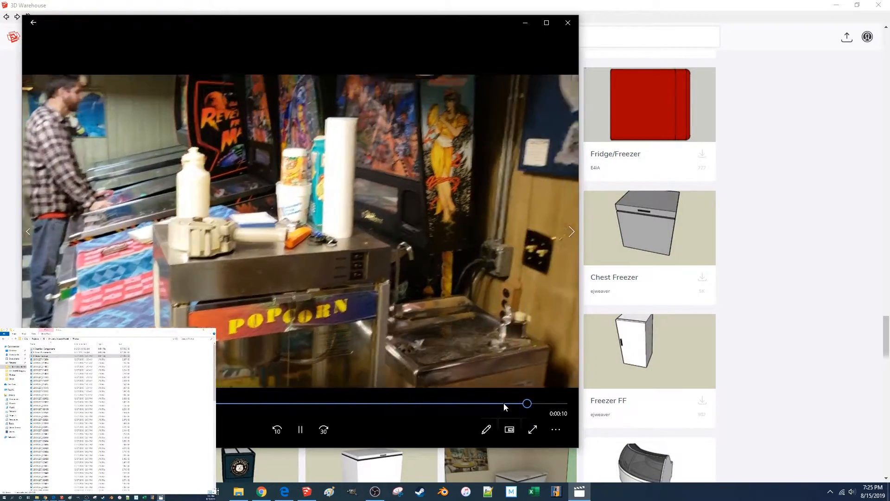
pyautogui.moveTo(504, 403); pyautogui.dragTo(439, 403)
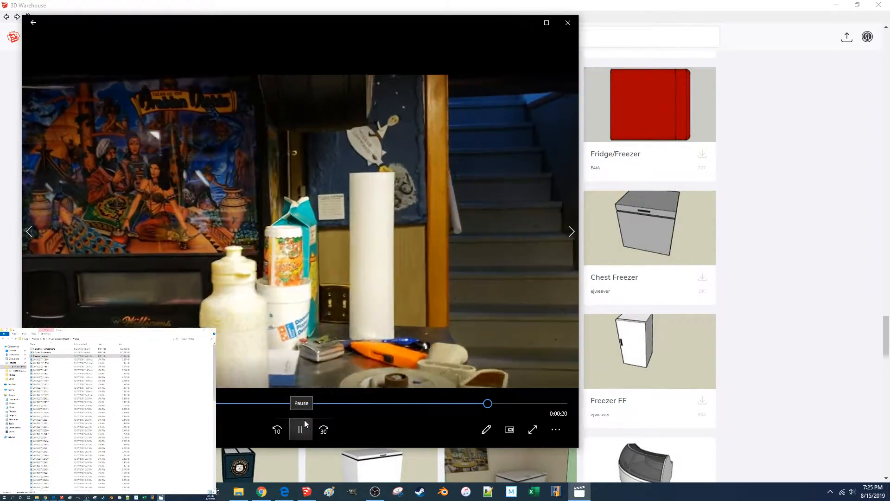
pyautogui.click(511, 403)
pyautogui.moveTo(516, 403)
pyautogui.mouseDown()
pyautogui.moveTo(541, 403)
pyautogui.moveTo(515, 404)
pyautogui.mouseUp()
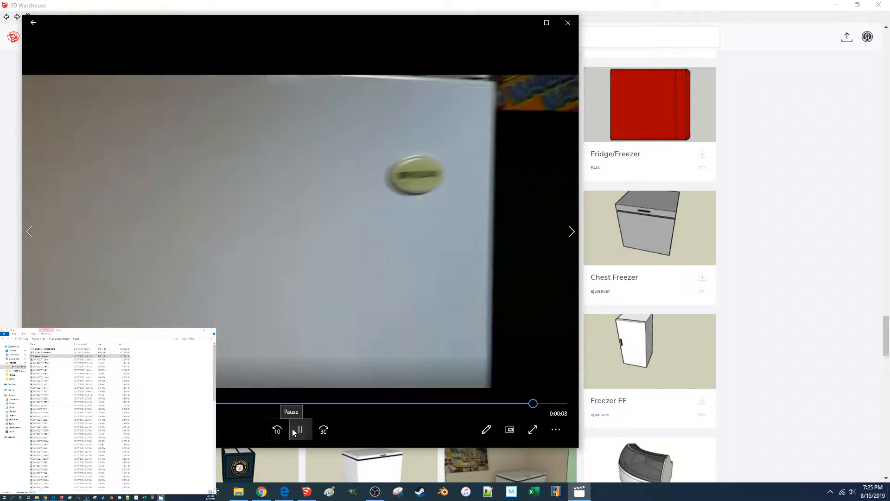
pyautogui.click(294, 433)
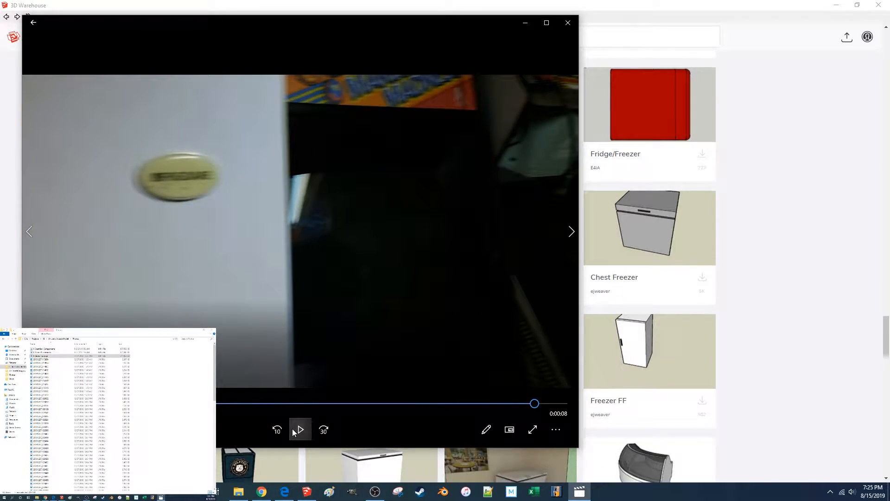
pyautogui.click(293, 433)
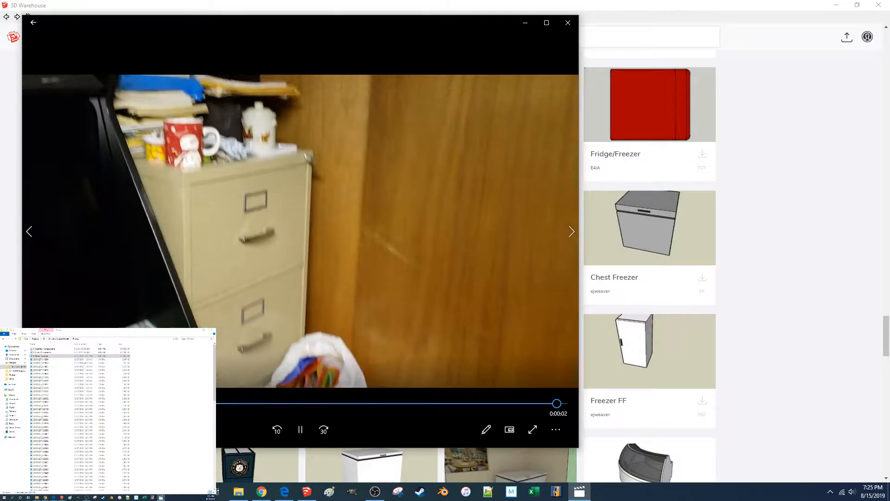
# Play the first reference video in the folder and skim through it for the white appliance.
pyautogui.doubleClick(57, 349)
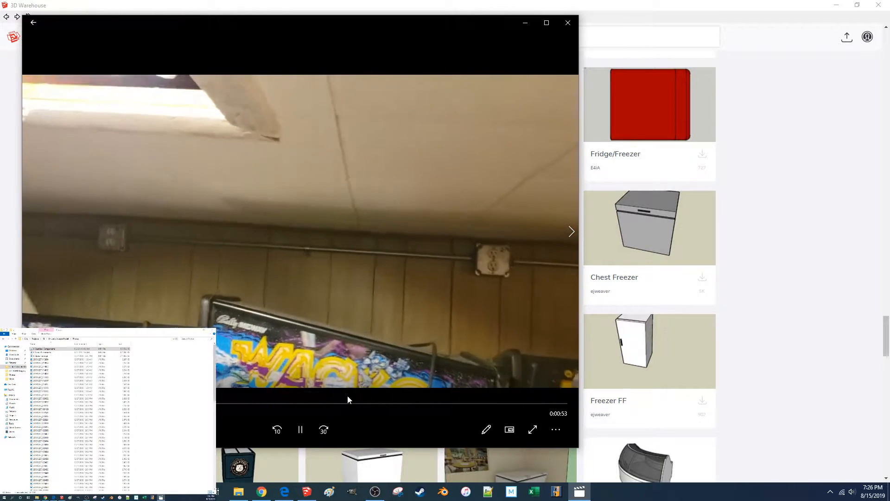
pyautogui.click(389, 403)
pyautogui.click(468, 404)
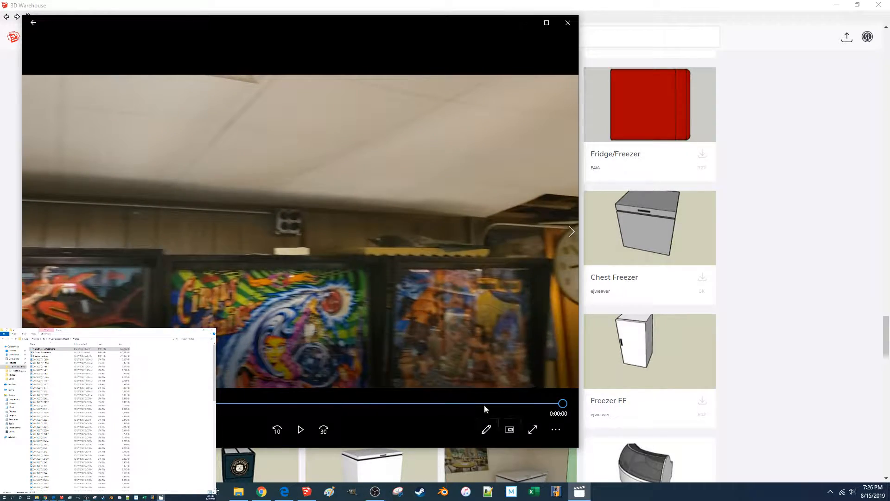
# Open the reference photo 20181227_114005.jpg and close the video player.
pyautogui.click(45, 373)
pyautogui.press('Return')
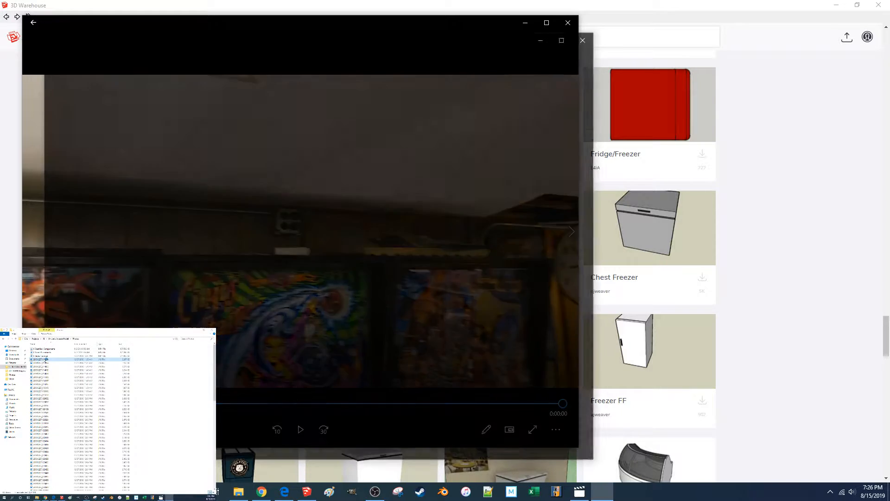
pyautogui.click(567, 23)
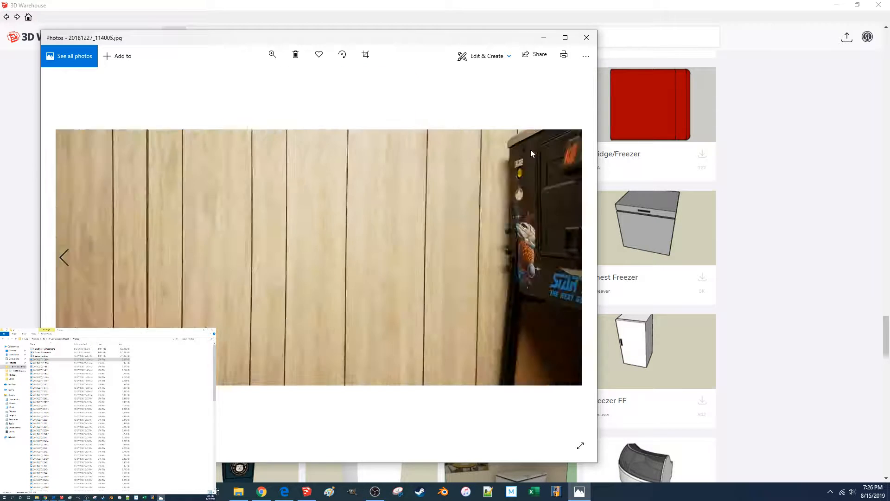
# Browse through the reference photos from 20181227_114005.jpg onward, looking for the white appliance.
pyautogui.press('Right')
pyautogui.press('Right')
pyautogui.press('Right')
pyautogui.press('Right')
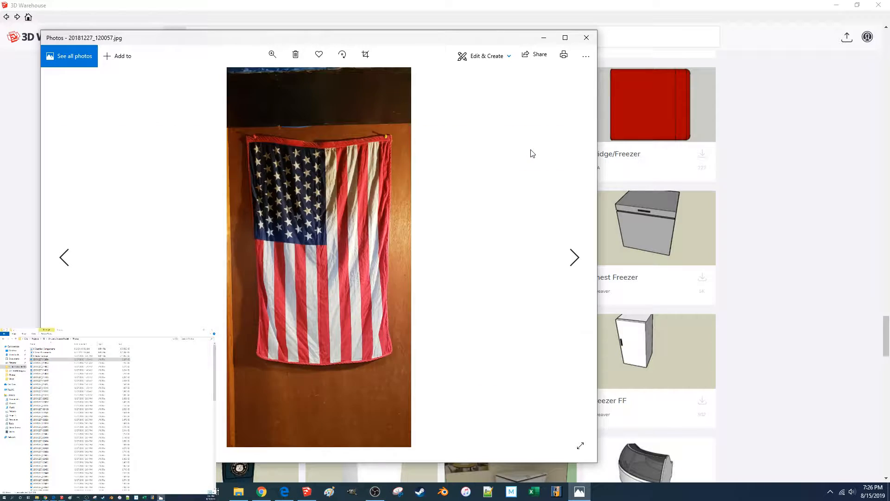
pyautogui.press('Right')
pyautogui.press('Right')
pyautogui.press('Right')
pyautogui.press('Right')
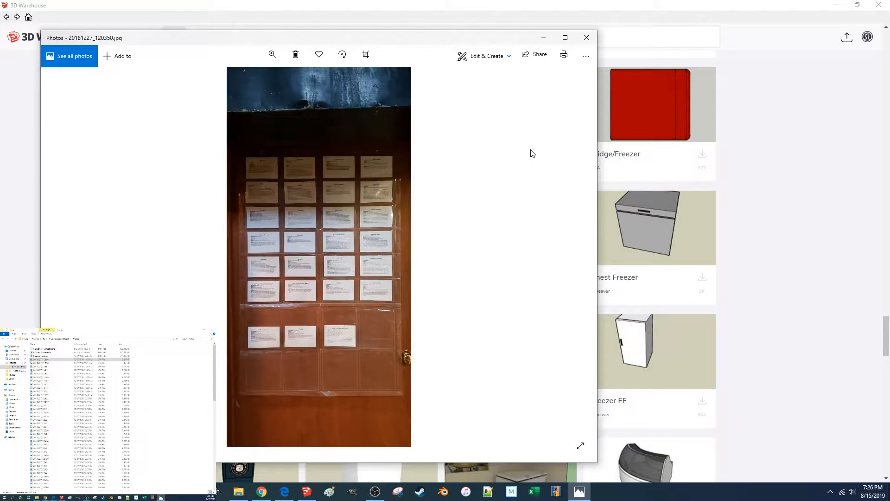
pyautogui.press('Right')
pyautogui.press('Right')
pyautogui.press('Right')
pyautogui.press('Right')
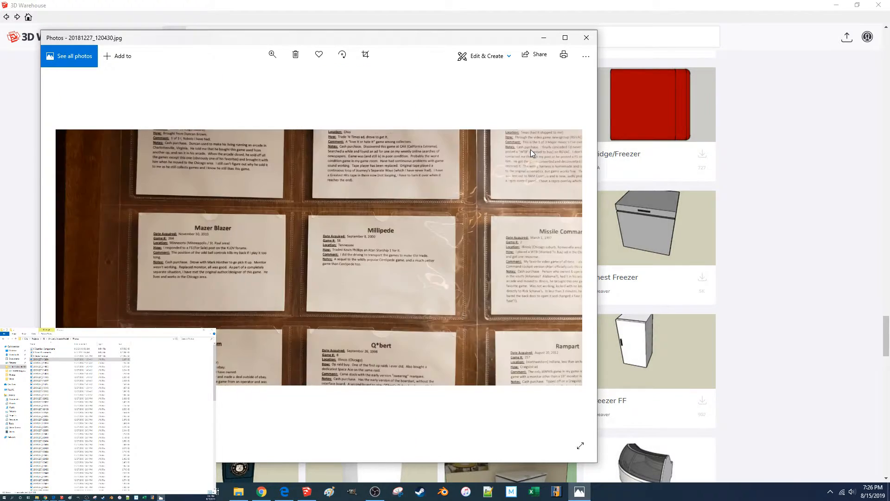
pyautogui.press('Right')
pyautogui.press('Right')
pyautogui.press('Right')
pyautogui.press('Right')
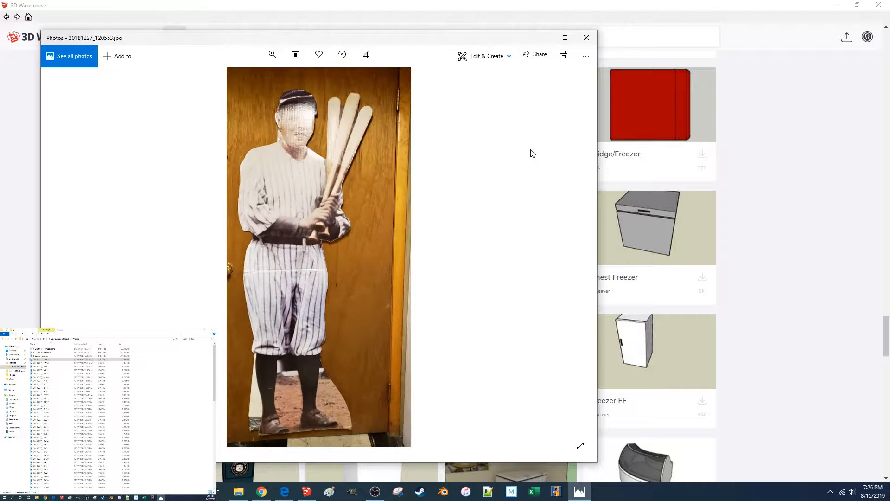
pyautogui.press('Right')
pyautogui.press('Right')
pyautogui.press('Right')
pyautogui.press('Right')
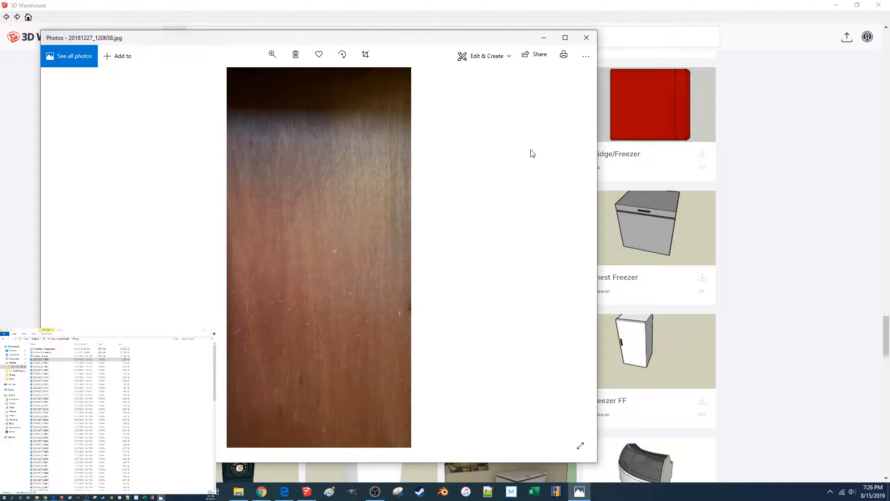
pyautogui.press('Right')
pyautogui.press('Right')
pyautogui.press('Right')
pyautogui.press('Right')
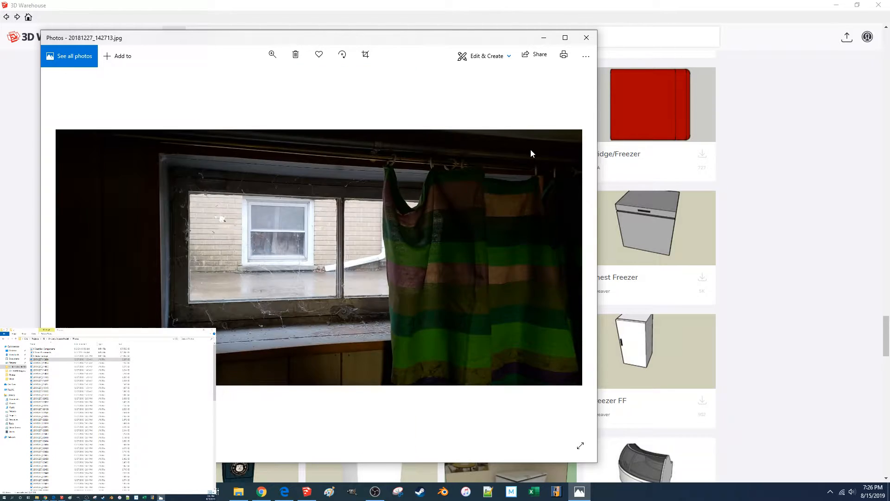
pyautogui.press('Right')
pyautogui.press('Right')
pyautogui.press('Right')
pyautogui.press('Right')
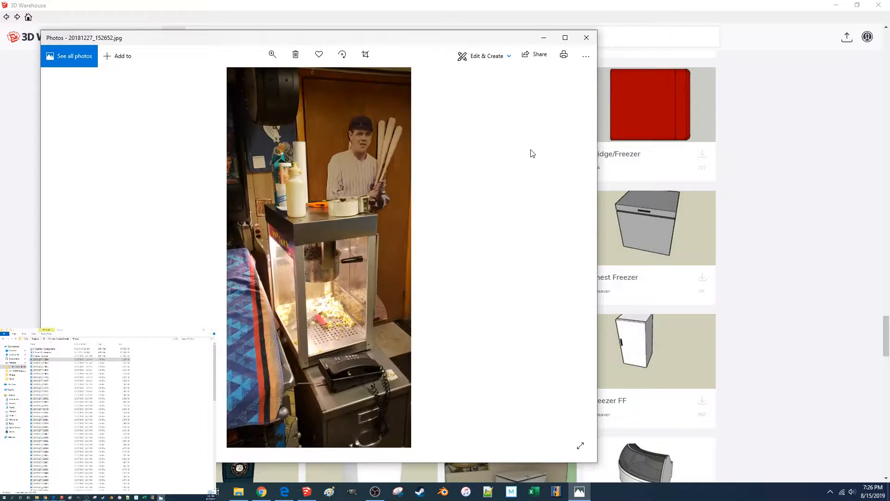
pyautogui.press('Right')
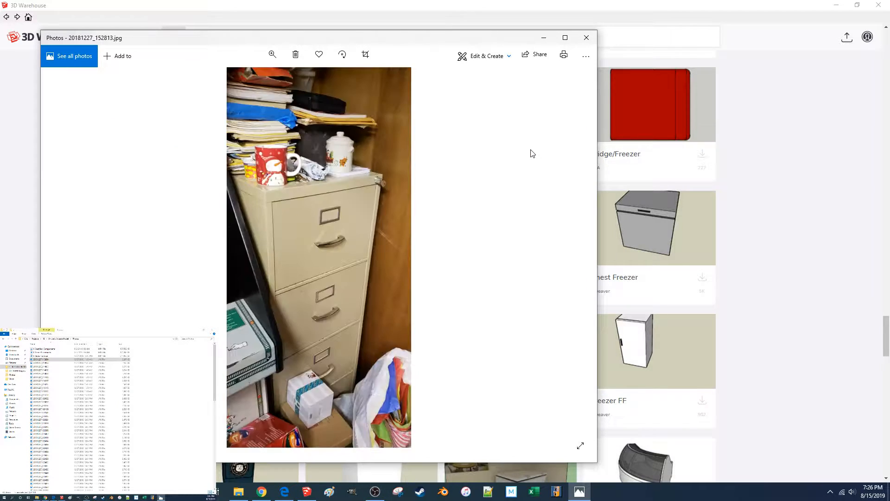
pyautogui.press('Right')
pyautogui.press('Right')
pyautogui.press('Right')
pyautogui.press('Right')
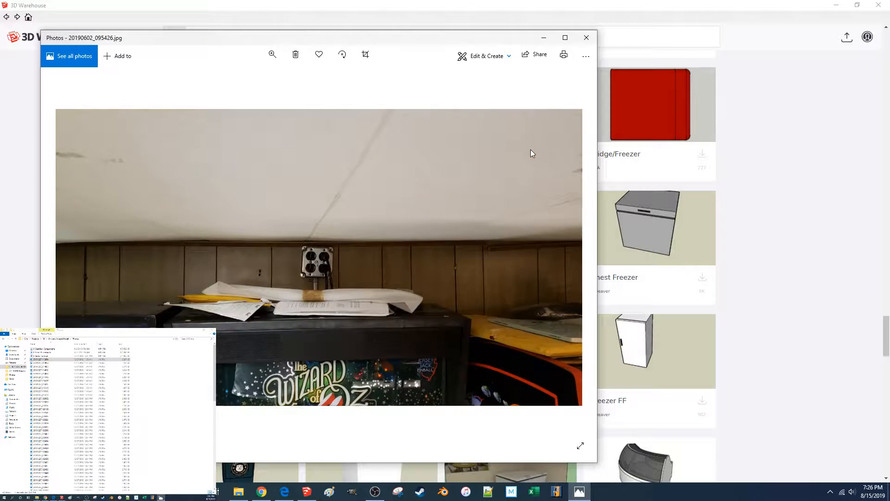
pyautogui.press('Right')
pyautogui.press('Right')
pyautogui.press('Right')
pyautogui.press('Right')
pyautogui.press('Right')
pyautogui.press('Right')
pyautogui.press('Right')
pyautogui.press('Right')
pyautogui.press('Right')
pyautogui.press('Right')
pyautogui.press('Right')
pyautogui.press('Right')
pyautogui.press('Right')
pyautogui.press('Right')
pyautogui.press('Right')
pyautogui.press('Right')
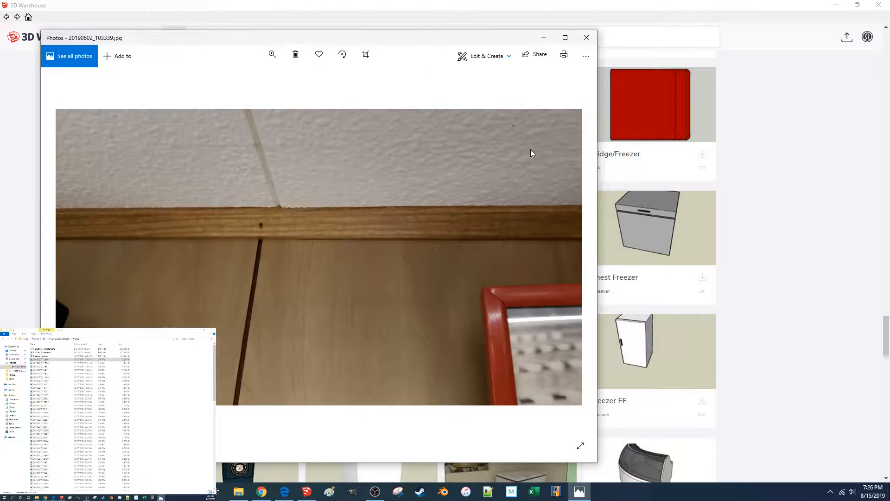
pyautogui.press('Right')
pyautogui.press('Right')
pyautogui.press('Right')
pyautogui.press('Right')
pyautogui.press('Right')
pyautogui.press('Right')
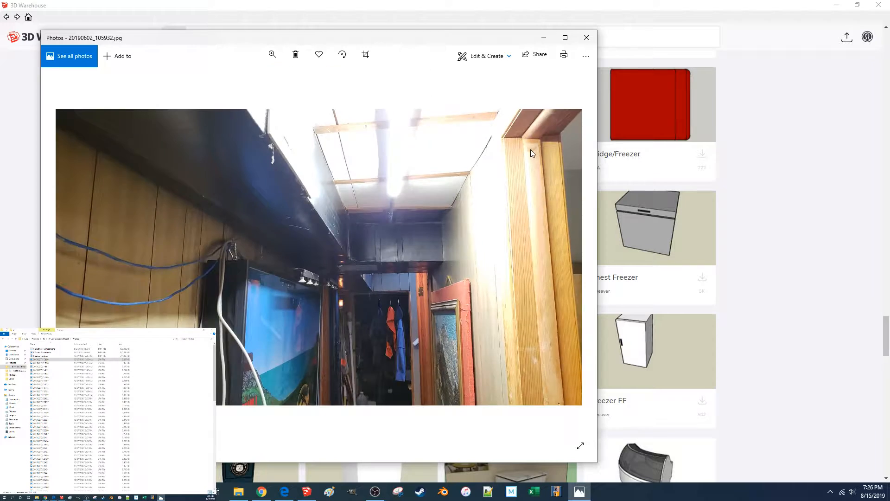
# Review the photo 20190602_114404.jpg with the white refrigerator behind the hanging clock, and minimize the photo viewer.
pyautogui.press('Left')
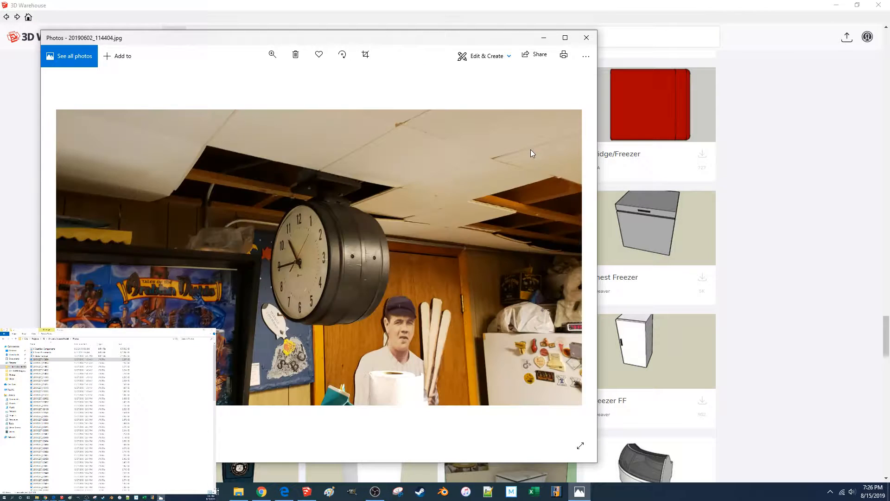
pyautogui.press('Right')
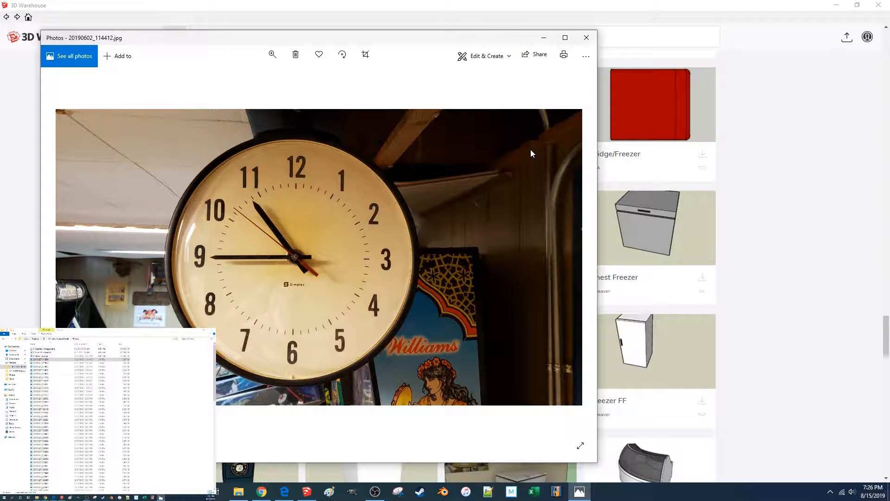
pyautogui.click(543, 37)
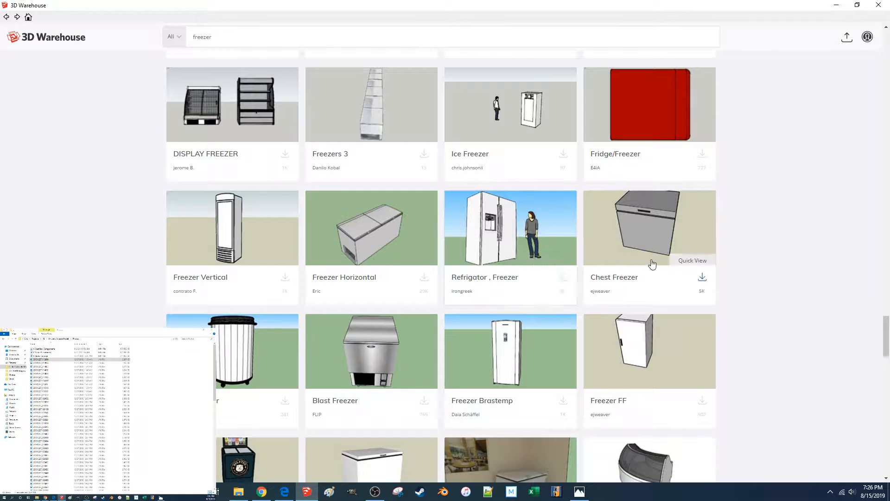
# Find the Bottom Freezer Refrigerator among the freezer results and load it directly into the SketchUp model.
pyautogui.scroll(-6, 649, 260)
pyautogui.scroll(-8, 652, 263)
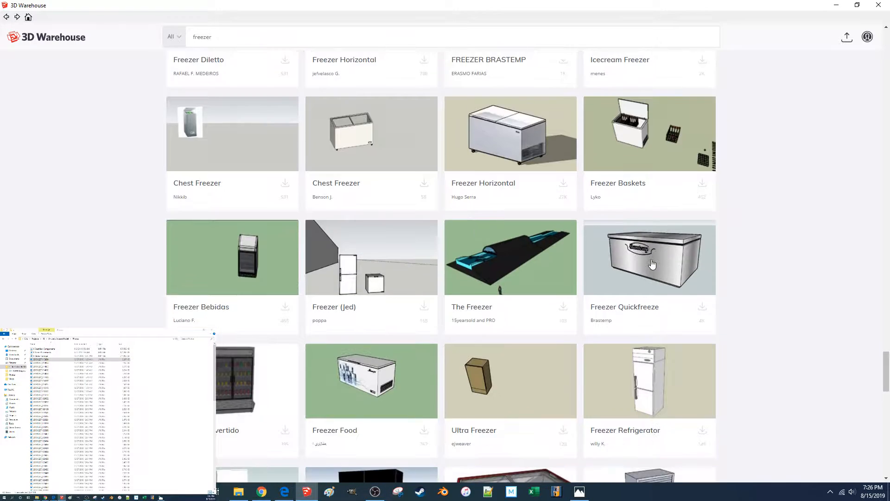
pyautogui.scroll(-4, 785, 238)
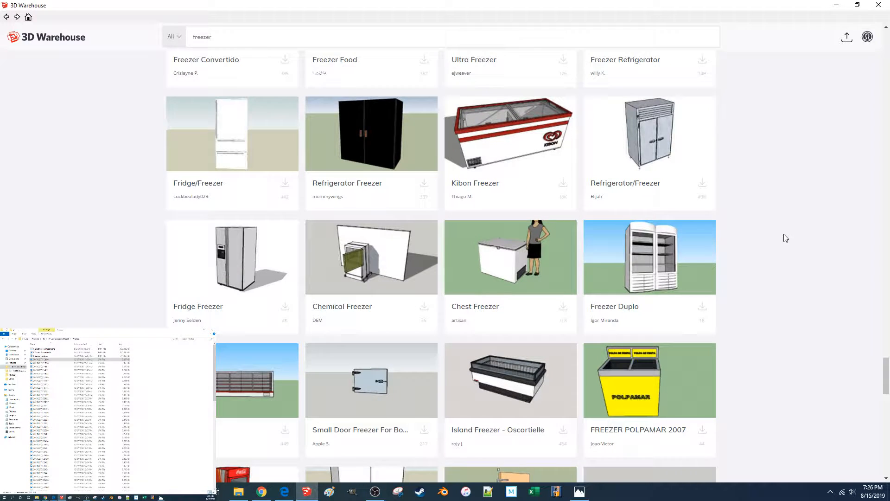
pyautogui.scroll(-10, 786, 238)
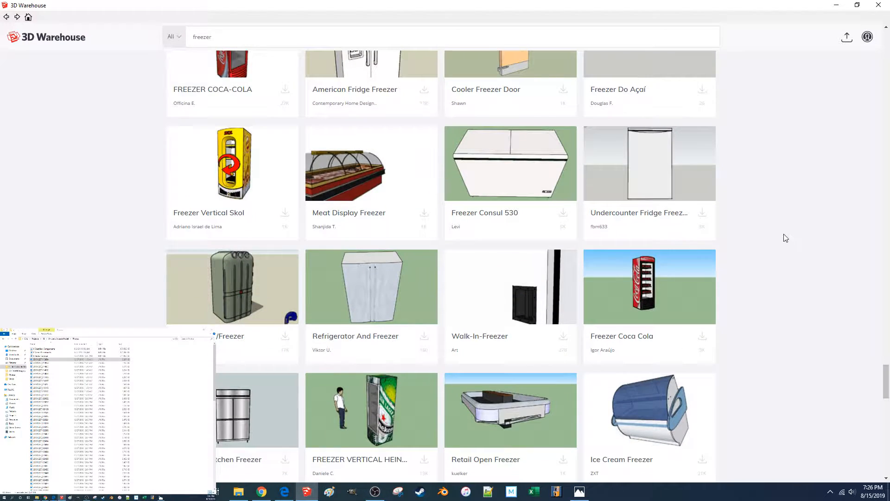
pyautogui.scroll(-11, 786, 238)
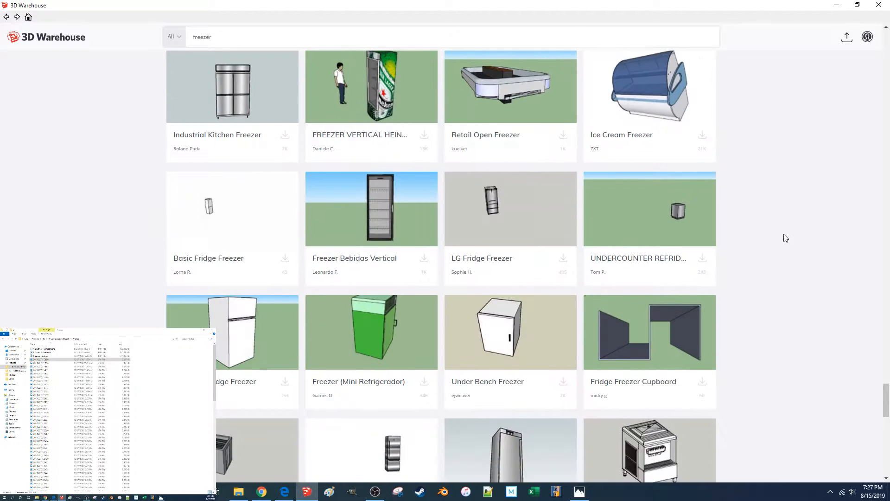
pyautogui.scroll(-4, 786, 238)
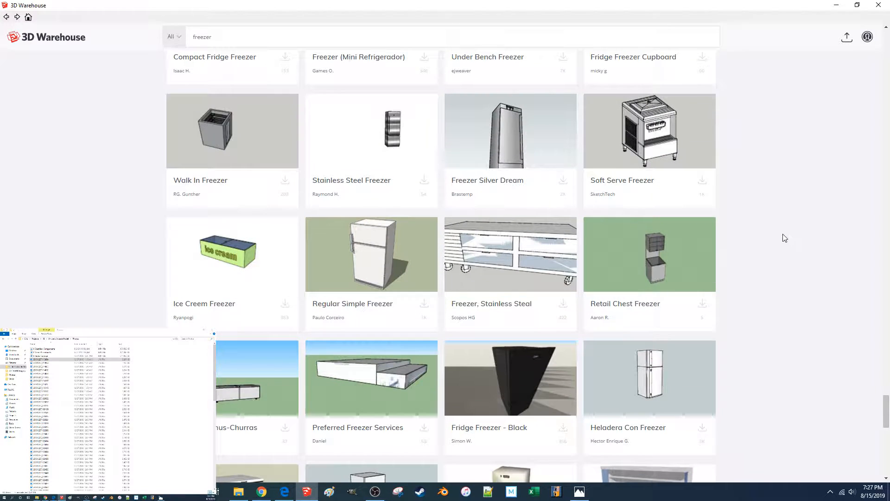
pyautogui.scroll(-3, 785, 238)
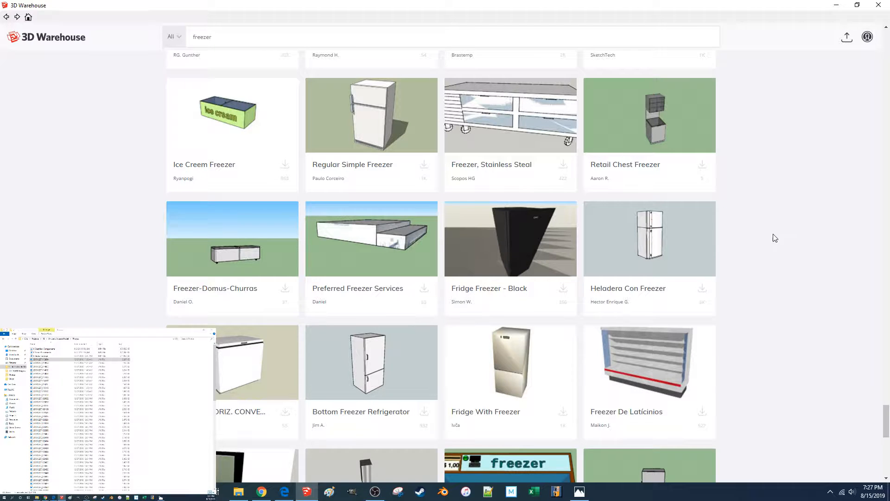
pyautogui.scroll(-1, 750, 233)
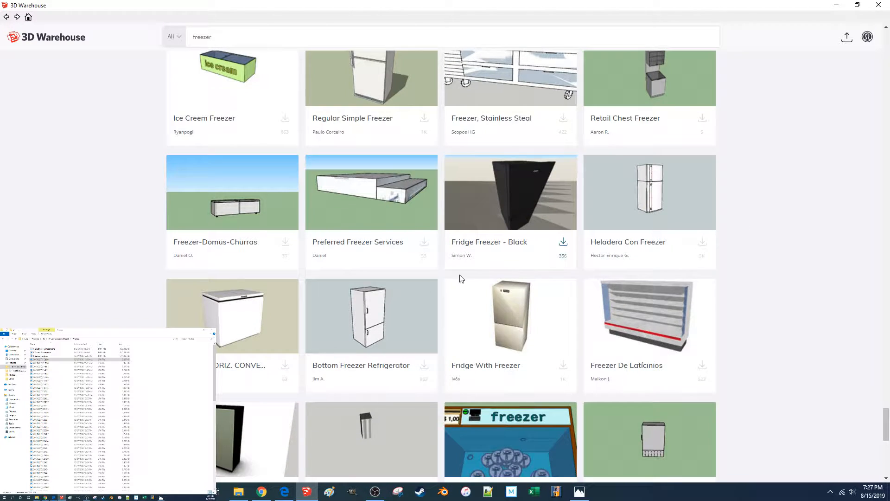
pyautogui.click(385, 310)
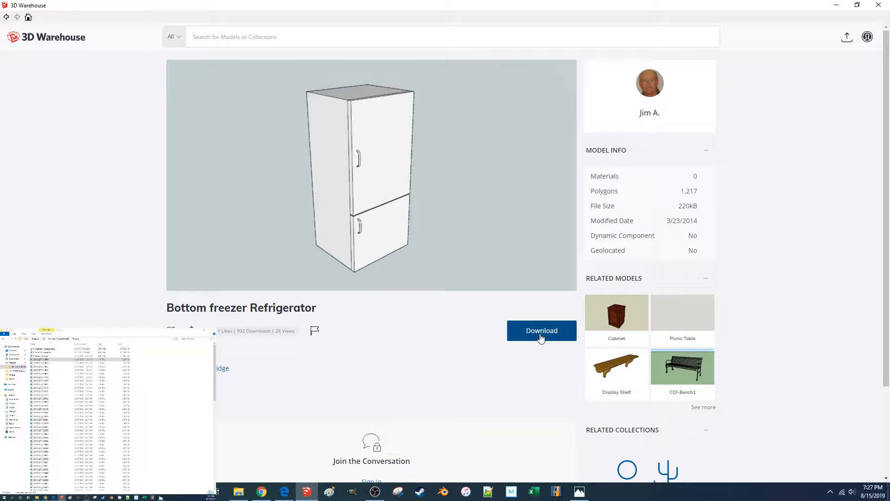
pyautogui.click(541, 336)
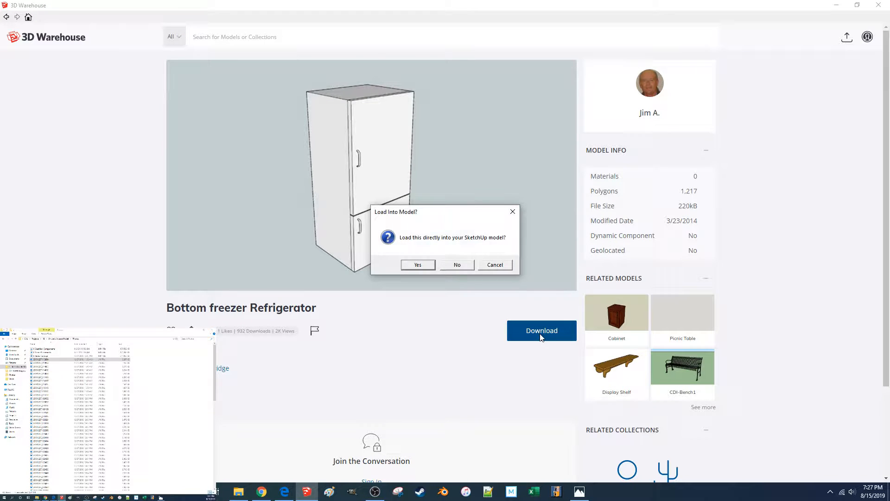
pyautogui.click(412, 266)
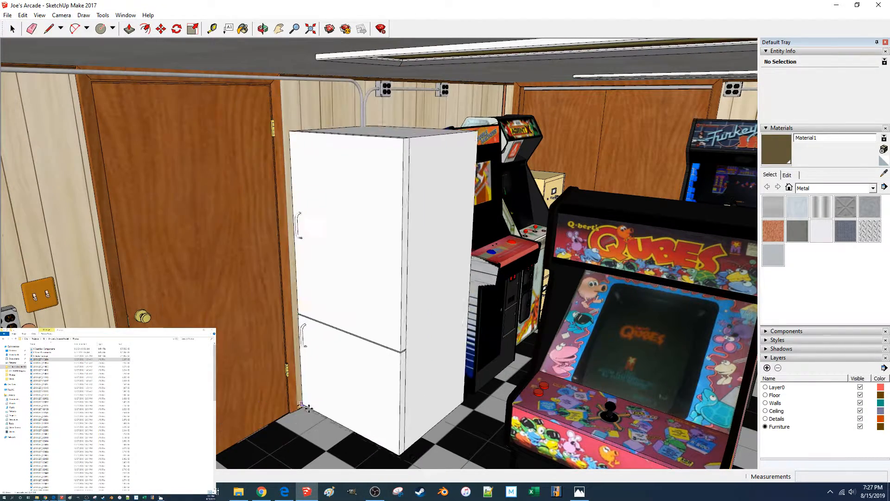
# Place the refrigerator on the floor beside the wooden door and adjust its position.
pyautogui.click(315, 418)
pyautogui.keyDown('shift'); pyautogui.moveTo(351, 395); pyautogui.dragTo(452, 390, button='middle'); pyautogui.keyUp('shift')
pyautogui.click(433, 458)
pyautogui.keyDown('shift'); pyautogui.moveTo(412, 457); pyautogui.dragTo(603, 399, button='middle'); pyautogui.keyUp('shift')
pyautogui.keyDown('shift'); pyautogui.moveTo(338, 370); pyautogui.dragTo(364, 336, button='middle'); pyautogui.keyUp('shift')
pyautogui.click(400, 305)
pyautogui.moveTo(400, 305); pyautogui.dragTo(524, 241, button='middle')
# Open the refrigerator's nested geometry for editing down to the door level.
pyautogui.press('space')
pyautogui.doubleClick(506, 237)
pyautogui.click(483, 218)
pyautogui.doubleClick(492, 218)
pyautogui.click(532, 218)
pyautogui.click(509, 216)
pyautogui.click(478, 217)
pyautogui.moveTo(474, 218); pyautogui.dragTo(440, 261, button='middle')
pyautogui.tripleClick(439, 262)
pyautogui.click(566, 310)
pyautogui.scroll(4, 351, 291)
pyautogui.moveTo(350, 291); pyautogui.dragTo(398, 246, button='middle')
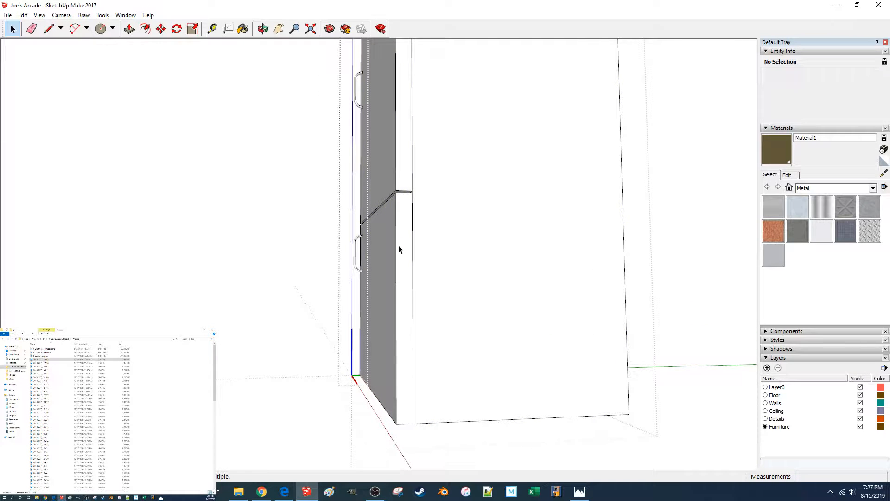
# Delete the lower freezer door's outer faces and edges together with the lower handle.
pyautogui.doubleClick(395, 249)
pyautogui.press('Delete')
pyautogui.moveTo(396, 248); pyautogui.dragTo(414, 208, button='middle')
pyautogui.moveTo(415, 270); pyautogui.dragTo(471, 173, button='middle')
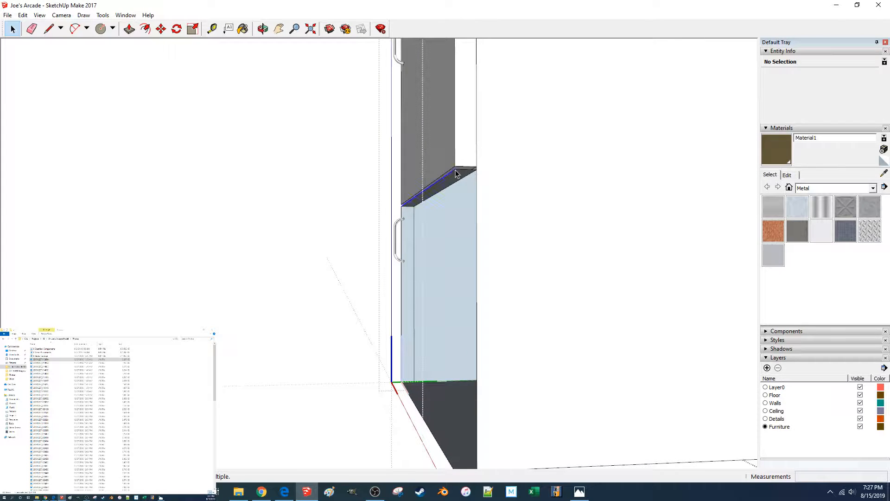
pyautogui.click(456, 173)
pyautogui.press('Delete')
pyautogui.doubleClick(459, 171)
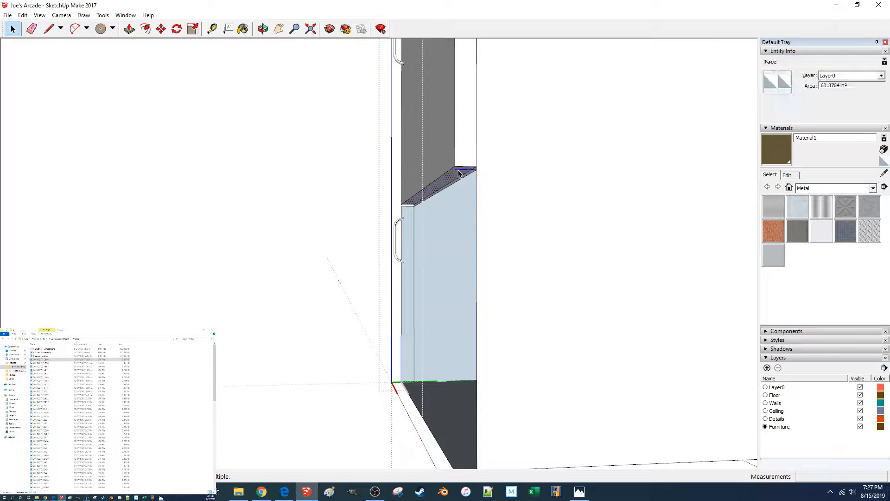
pyautogui.moveTo(398, 221); pyautogui.dragTo(402, 210, button='middle')
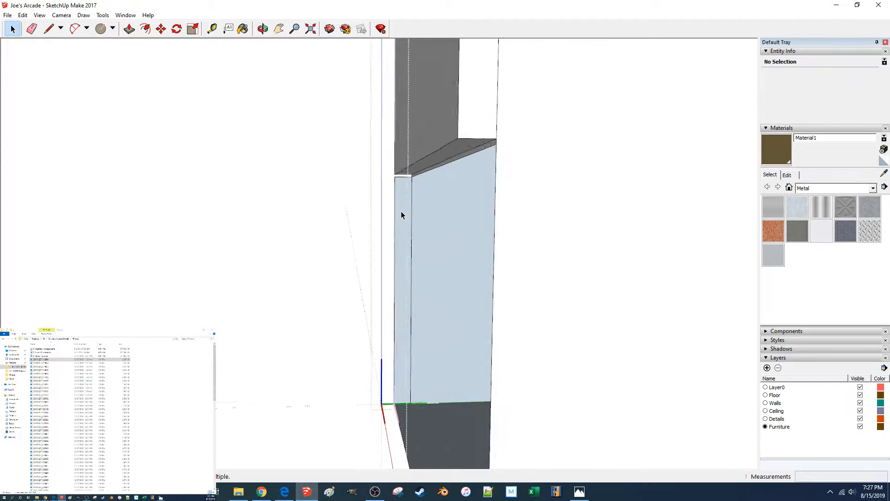
pyautogui.scroll(3, 402, 211)
# Delete the divider face between the two doors and the leftover edges around the gap.
pyautogui.moveTo(414, 133); pyautogui.dragTo(385, 155)
pyautogui.moveTo(385, 155); pyautogui.dragTo(444, 102, button='middle')
pyautogui.click(444, 103)
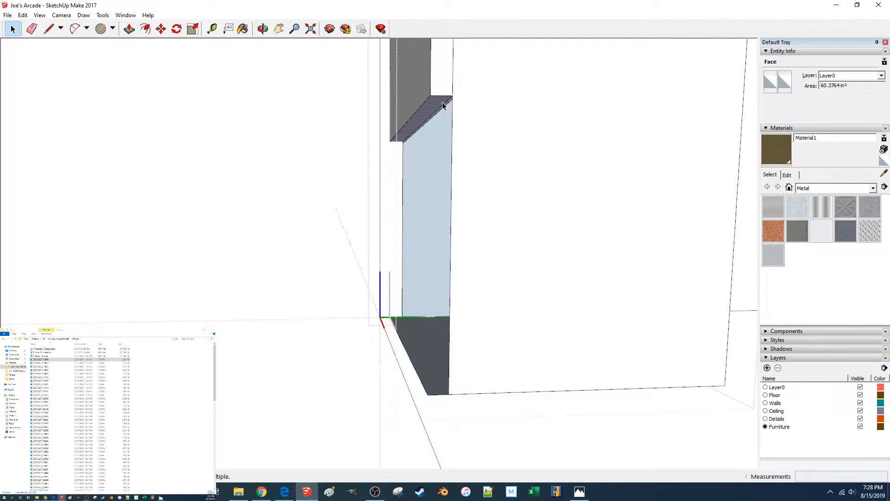
pyautogui.press('Delete')
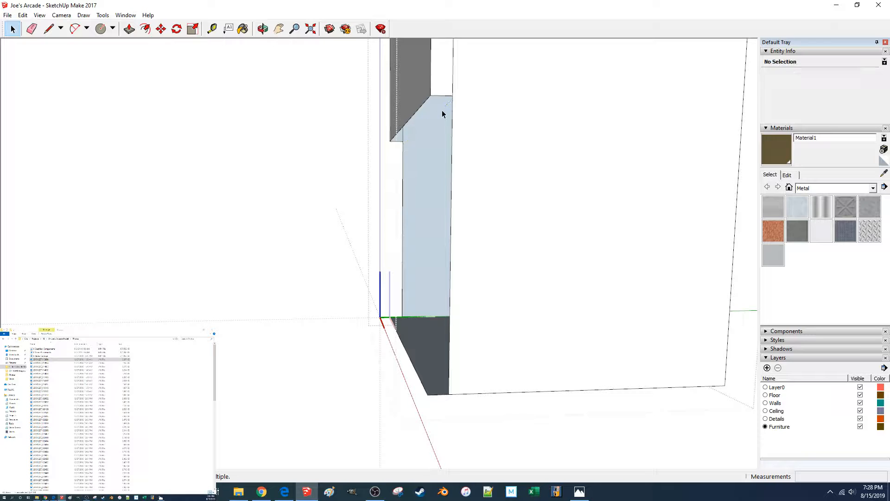
pyautogui.click(442, 96)
pyautogui.press('Delete')
pyautogui.click(430, 96)
pyautogui.moveTo(430, 96); pyautogui.dragTo(433, 195, button='middle')
pyautogui.click(405, 251)
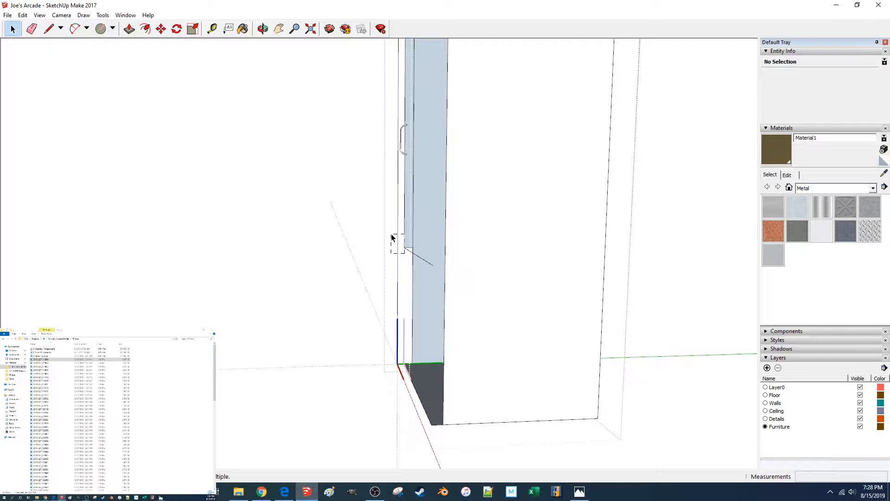
pyautogui.moveTo(391, 235); pyautogui.dragTo(392, 236)
pyautogui.press('Delete')
# Draw a line along the door's vertical edge from top corner to bottom corner to rebuild one full-height door.
pyautogui.press('l')
pyautogui.keyDown('shift'); pyautogui.moveTo(445, 43); pyautogui.dragTo(439, 84, button='middle'); pyautogui.keyUp('shift')
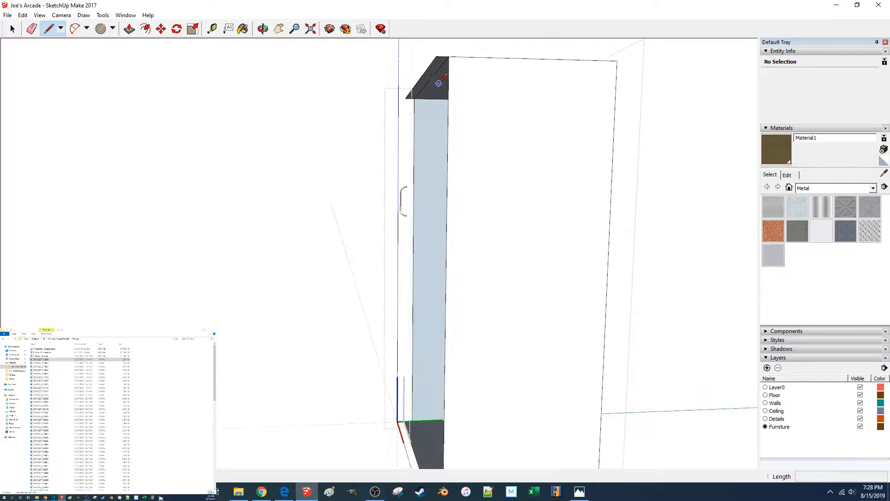
pyautogui.click(436, 56)
pyautogui.click(426, 351)
pyautogui.moveTo(424, 348)
pyautogui.mouseDown(button='middle')
pyautogui.moveTo(417, 319)
pyautogui.moveTo(428, 201)
pyautogui.mouseUp(button='middle')
pyautogui.click(421, 188)
pyautogui.press('space')
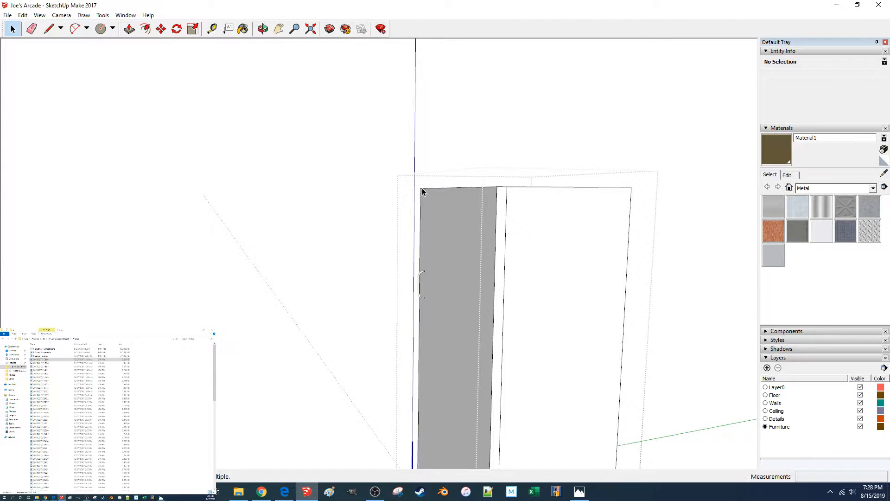
# Open the door handle's geometry and lengthen the handle by moving its lower end down 12 inches.
pyautogui.moveTo(425, 190); pyautogui.dragTo(443, 271, button='middle')
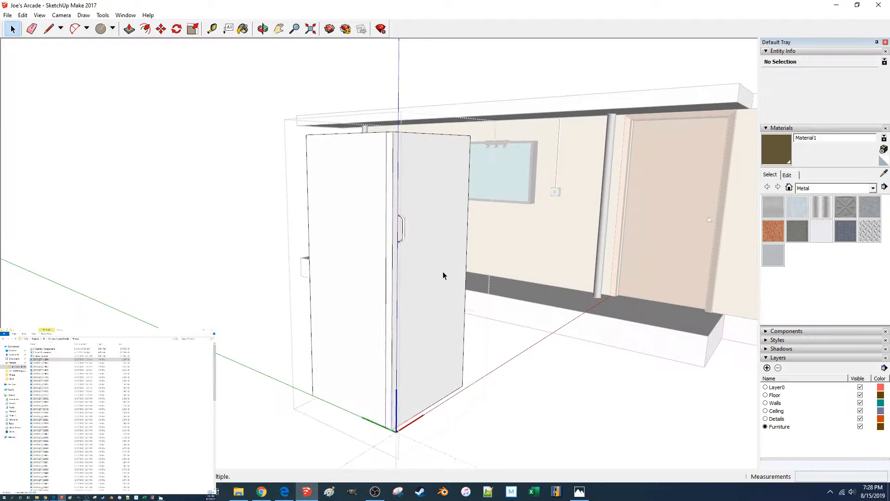
pyautogui.scroll(3, 450, 232)
pyautogui.doubleClick(458, 218)
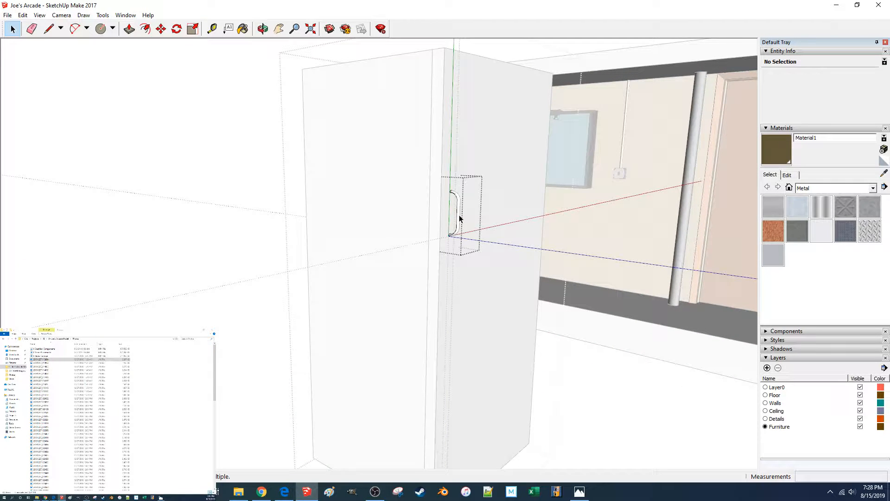
pyautogui.scroll(2, 442, 204)
pyautogui.hotkey('ctrl', 'a')
pyautogui.press('m')
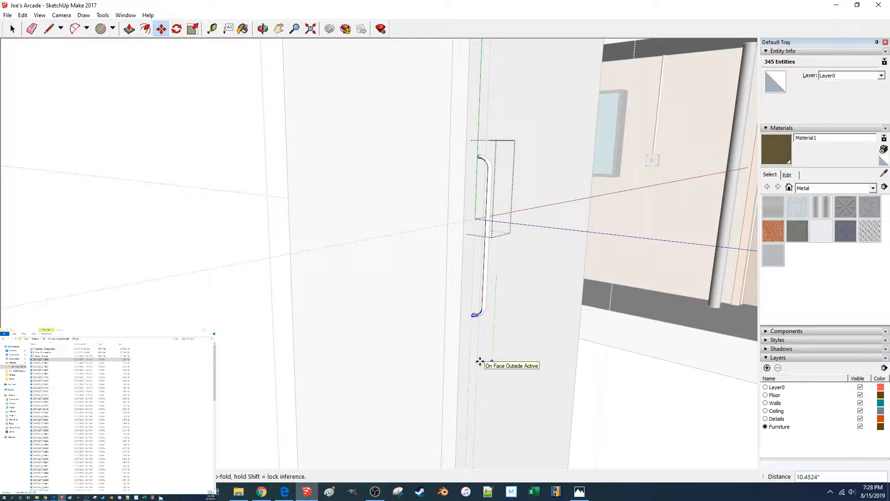
pyautogui.write('12')
pyautogui.moveTo(525, 346); pyautogui.dragTo(419, 334, button='middle')
pyautogui.scroll(3, 419, 334)
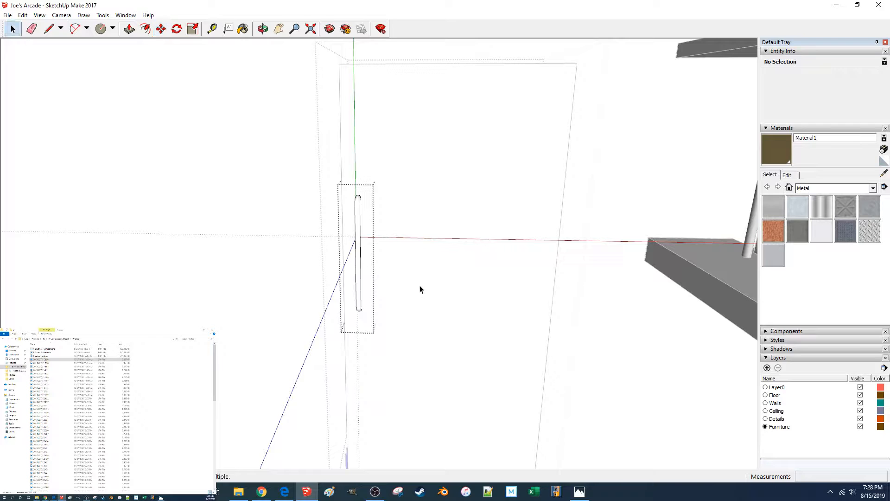
# Move the whole lengthened handle 6 inches down the refrigerator door.
pyautogui.moveTo(435, 268); pyautogui.dragTo(417, 245, button='middle')
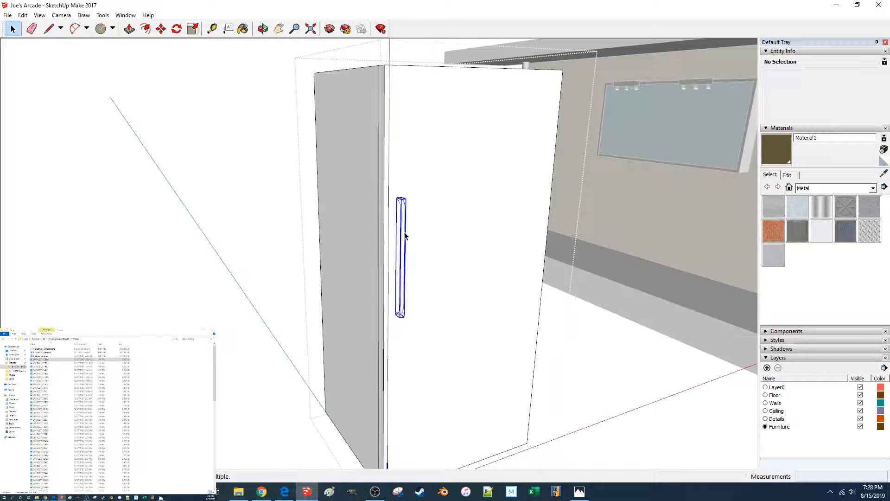
pyautogui.click(457, 220)
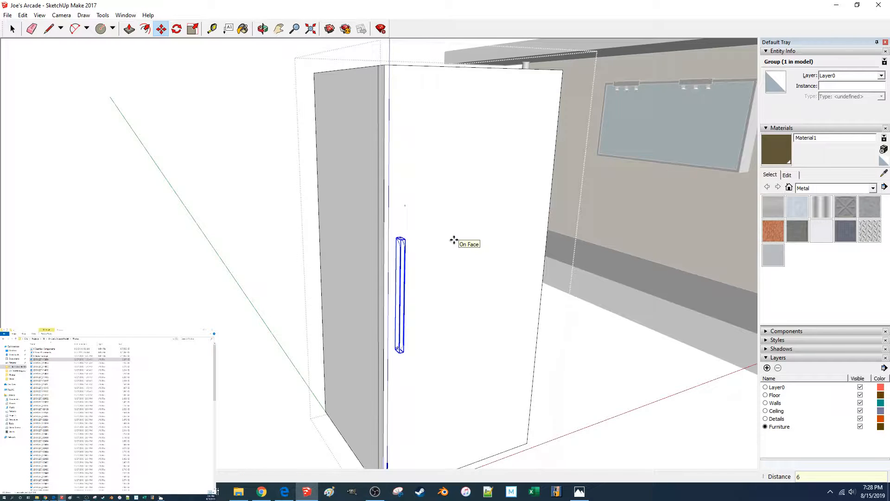
pyautogui.scroll(-6, 453, 240)
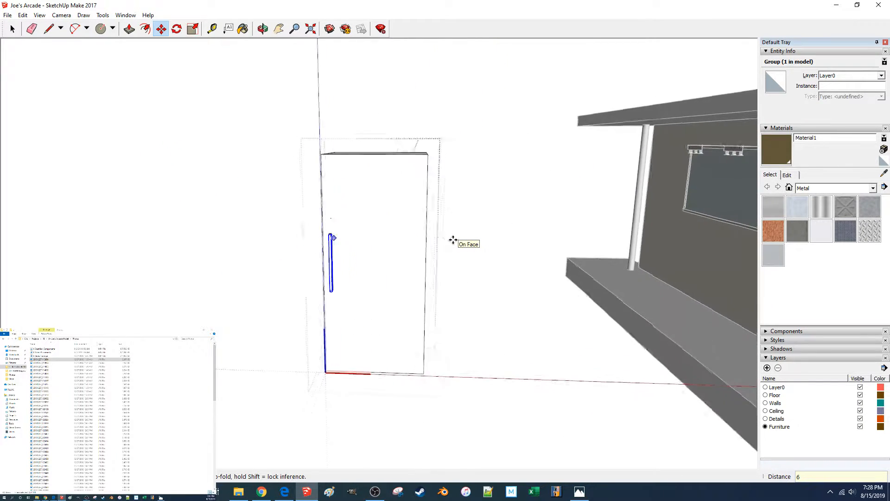
pyautogui.moveTo(453, 240); pyautogui.dragTo(358, 246, button='middle')
pyautogui.scroll(5, 241, 291)
pyautogui.scroll(-4, 217, 328)
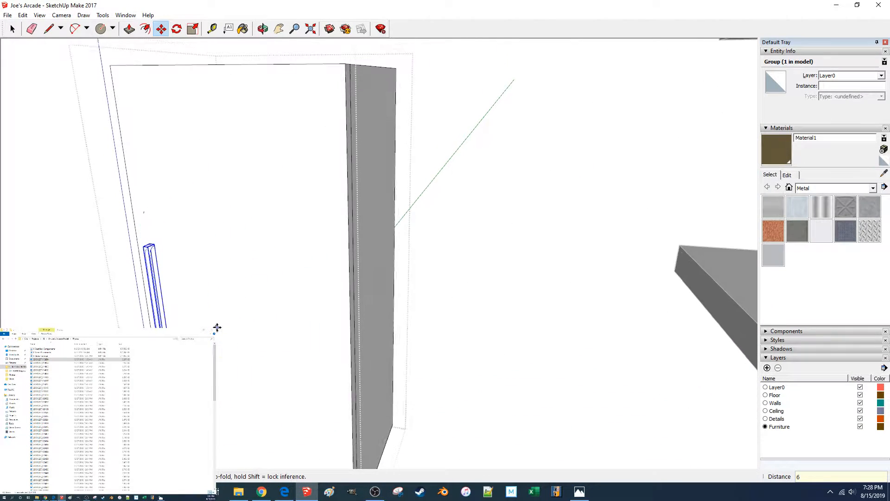
# Raise the handle 3 inches on the door and step out of the door's inner group.
pyautogui.press('space')
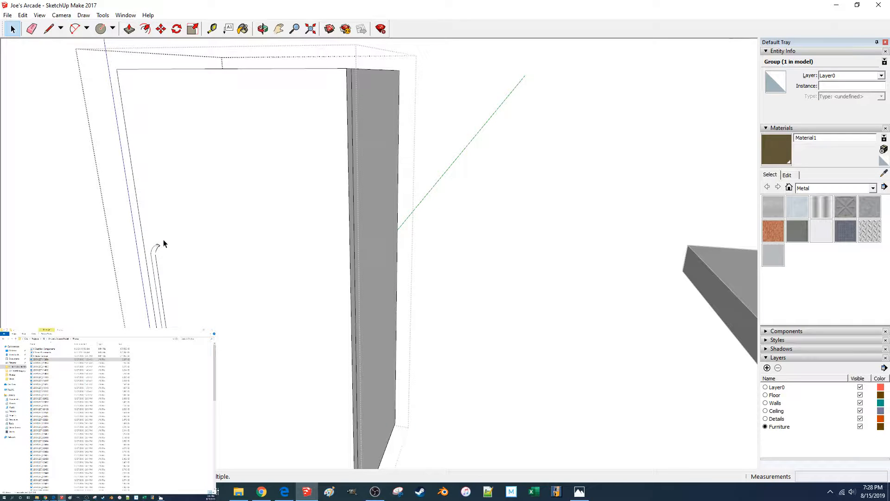
pyautogui.click(157, 248)
pyautogui.click(178, 265)
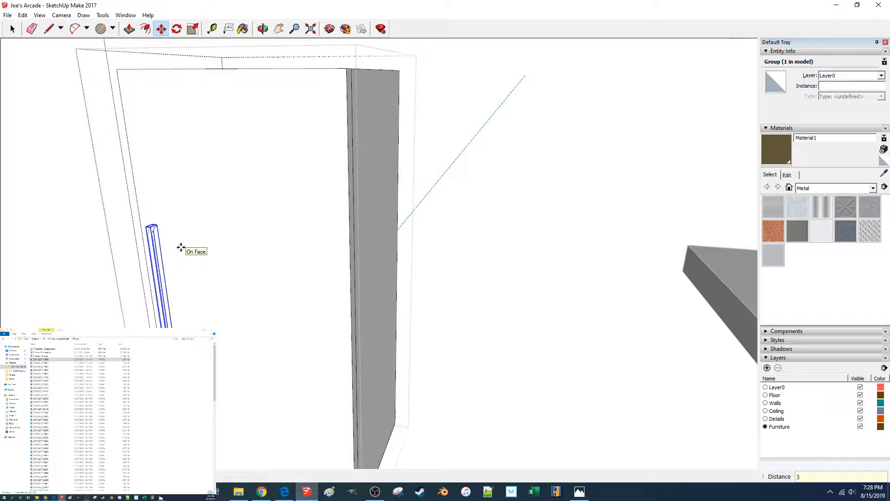
pyautogui.scroll(-4, 181, 247)
pyautogui.press('space')
pyautogui.click(471, 263)
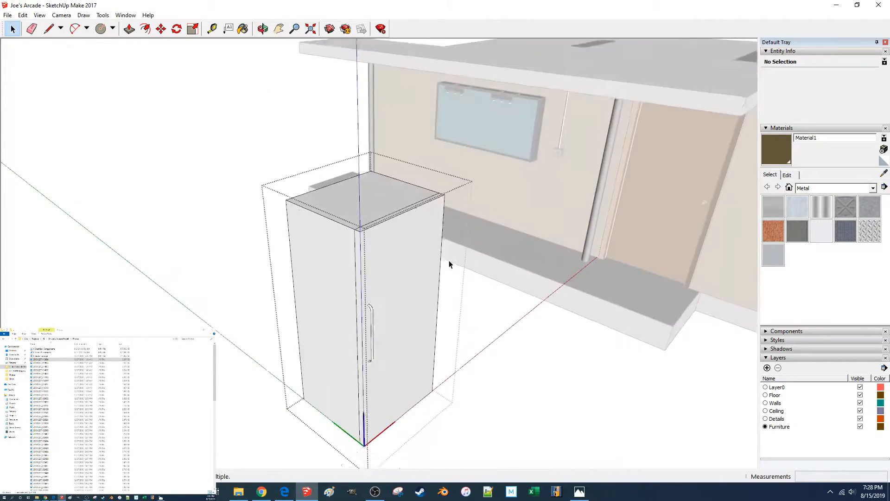
# Open the refrigerator body's geometry for editing near the seam between the door and the cabinet.
pyautogui.scroll(-1, 449, 261)
pyautogui.moveTo(366, 288); pyautogui.dragTo(382, 233, button='middle')
pyautogui.scroll(2, 375, 247)
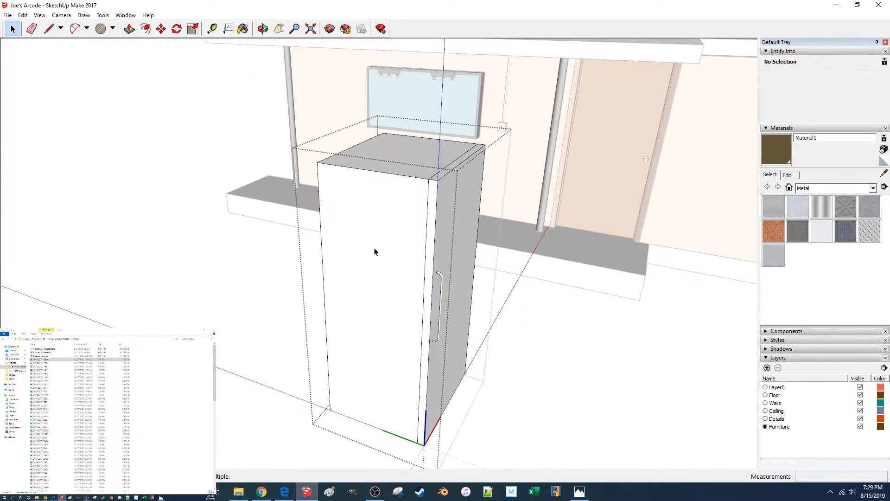
pyautogui.scroll(5, 374, 250)
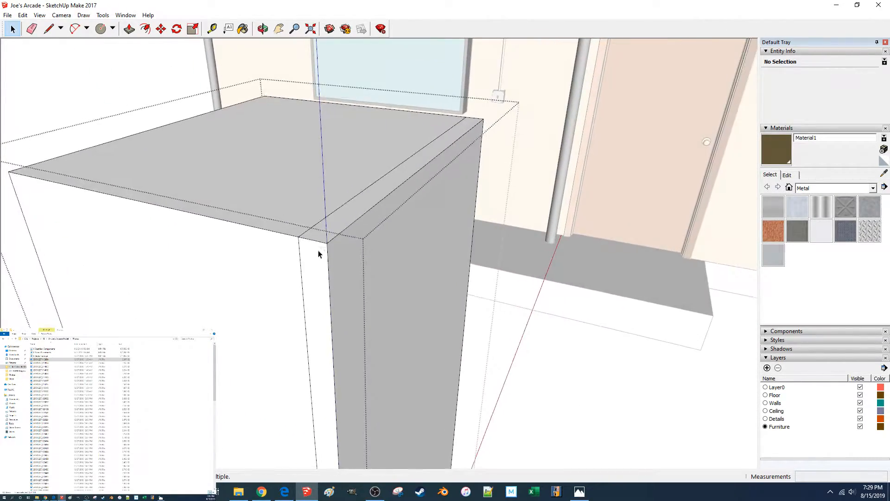
pyautogui.tripleClick(345, 239)
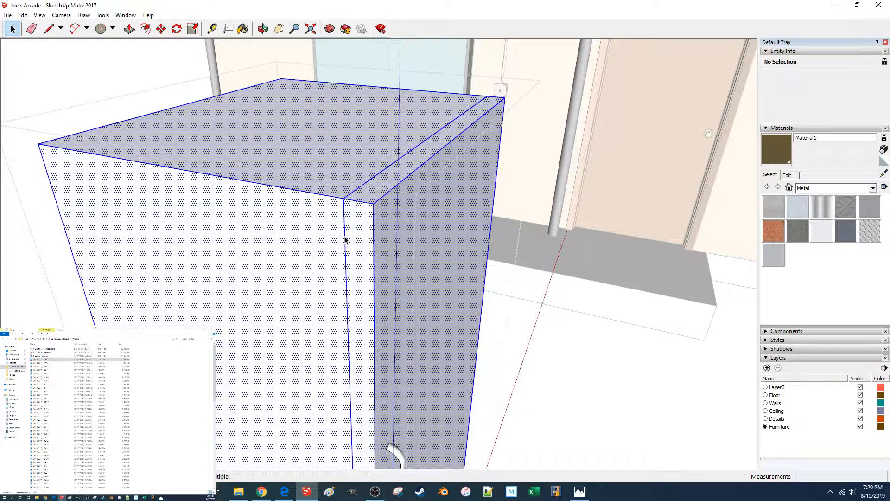
# Try to offset the three seam edges on the refrigerator's sides and top by 0.25 inch.
pyautogui.click(344, 234)
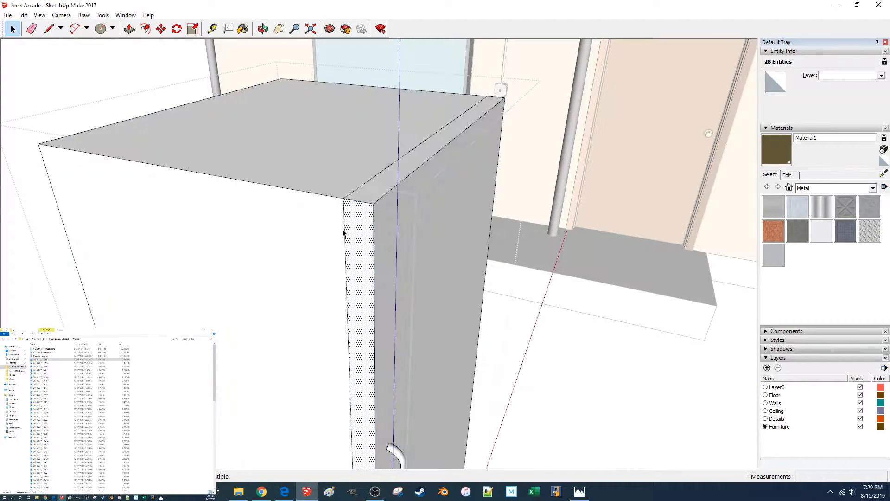
pyautogui.click(344, 229)
pyautogui.keyDown('ctrl'); pyautogui.click(350, 196); pyautogui.keyUp('ctrl')
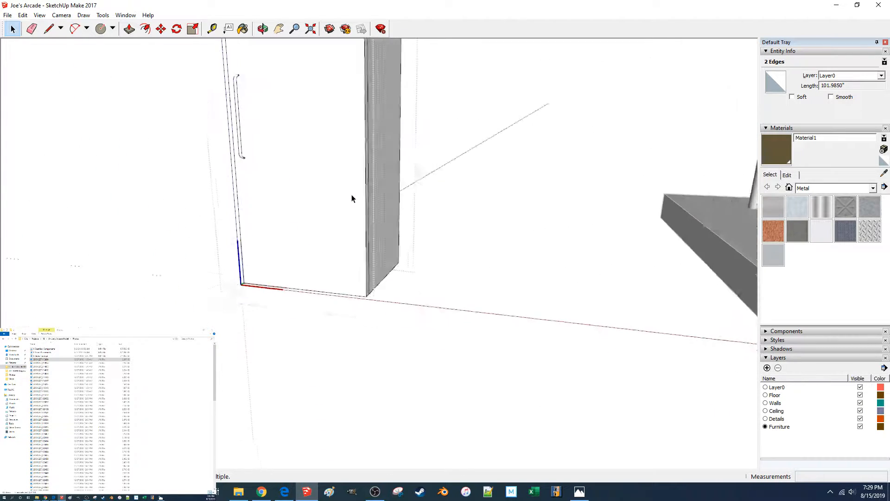
pyautogui.keyDown('ctrl'); pyautogui.click(321, 247); pyautogui.keyUp('ctrl')
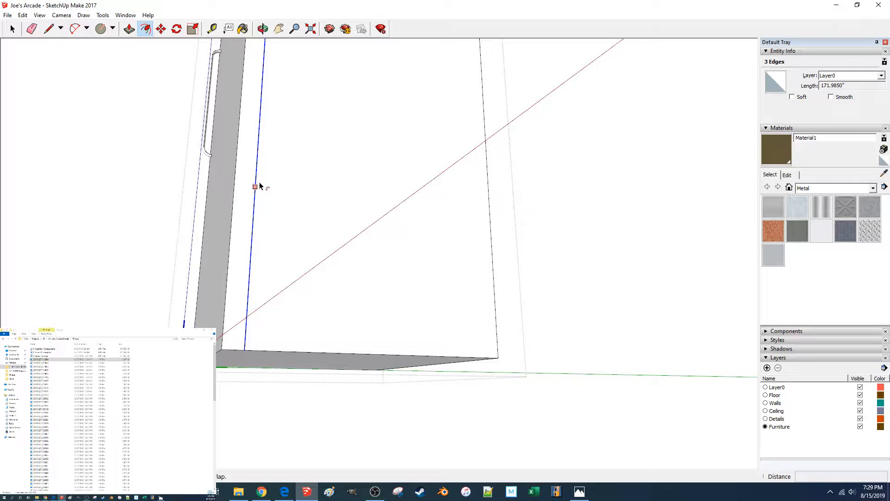
pyautogui.click(257, 190)
pyautogui.write('1.3')
pyautogui.press('Return')
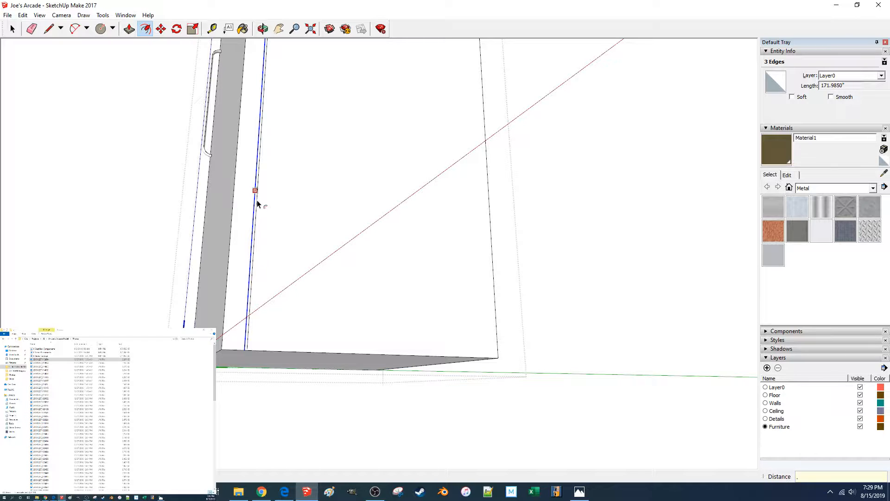
pyautogui.write('.25')
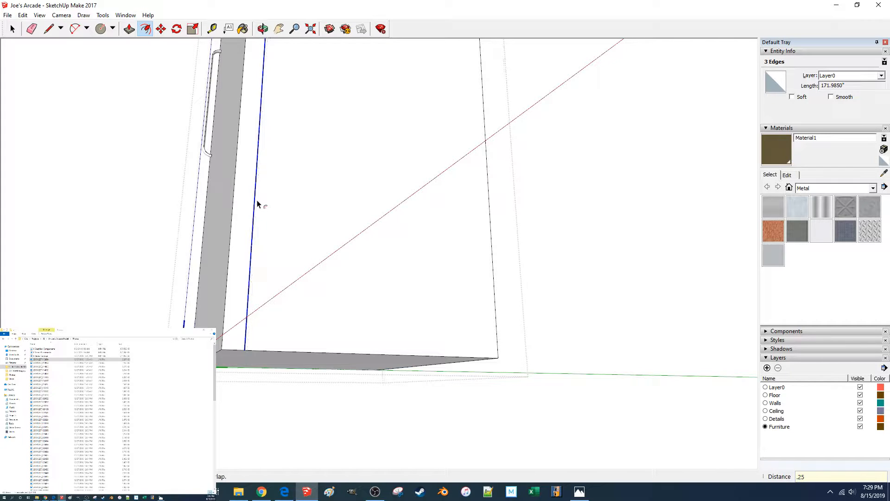
pyautogui.scroll(5, 250, 340)
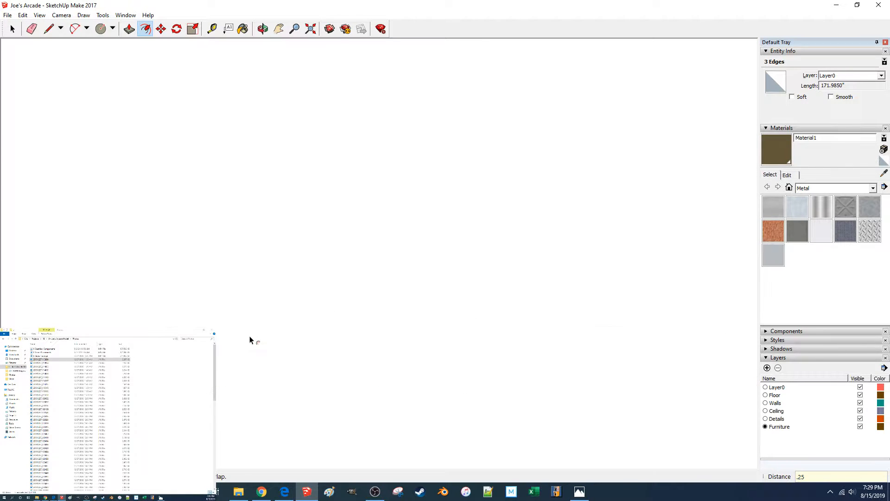
pyautogui.moveTo(252, 340)
pyautogui.mouseDown(button='middle')
pyautogui.moveTo(322, 336)
pyautogui.moveTo(314, 321)
pyautogui.mouseUp(button='middle')
pyautogui.press('Delete')
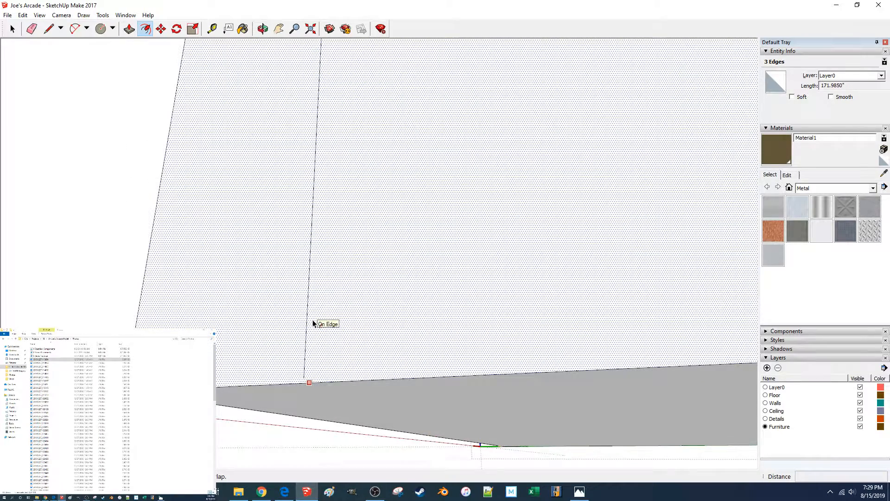
pyautogui.hotkey('ctrl', 'z')
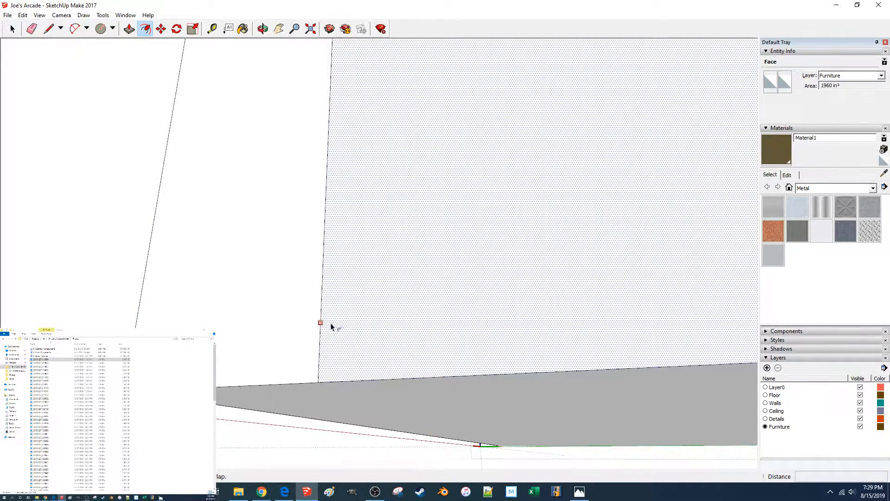
# Draw a line across the refrigerator's underside to join the lower ends of the door seam.
pyautogui.press('l')
pyautogui.moveTo(322, 372)
pyautogui.mouseDown(button='middle')
pyautogui.moveTo(420, 364)
pyautogui.moveTo(397, 329)
pyautogui.moveTo(375, 333)
pyautogui.moveTo(360, 307)
pyautogui.moveTo(245, 274)
pyautogui.mouseUp(button='middle')
pyautogui.click(420, 349)
# Copy the four edges of the door seam 0.25 inch toward the back of the refrigerator.
pyautogui.press('space')
pyautogui.click(359, 306)
pyautogui.keyDown('ctrl'); pyautogui.click(264, 270); pyautogui.keyUp('ctrl')
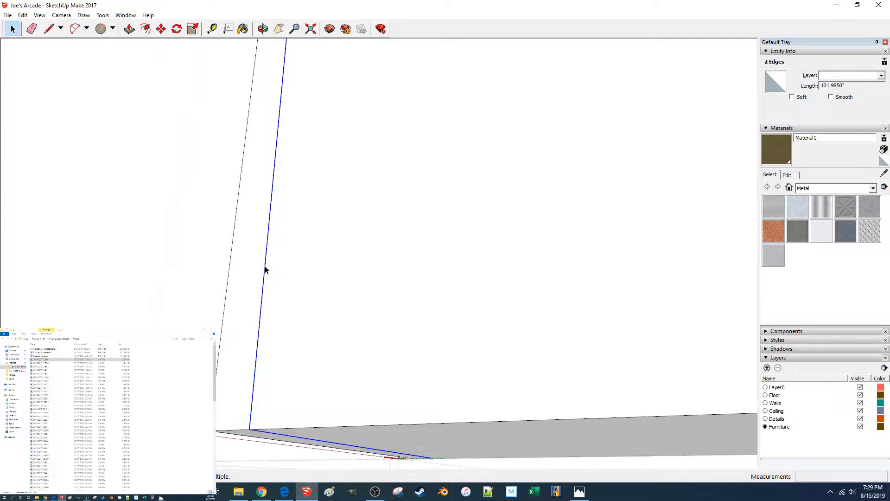
pyautogui.scroll(3, 265, 270)
pyautogui.scroll(-5, 266, 270)
pyautogui.moveTo(266, 268); pyautogui.dragTo(278, 279, button='middle')
pyautogui.keyDown('ctrl'); pyautogui.click(329, 375); pyautogui.keyUp('ctrl')
pyautogui.keyDown('ctrl'); pyautogui.click(341, 385); pyautogui.keyUp('ctrl')
pyautogui.moveTo(342, 386); pyautogui.dragTo(315, 377, button='middle')
pyautogui.press('m')
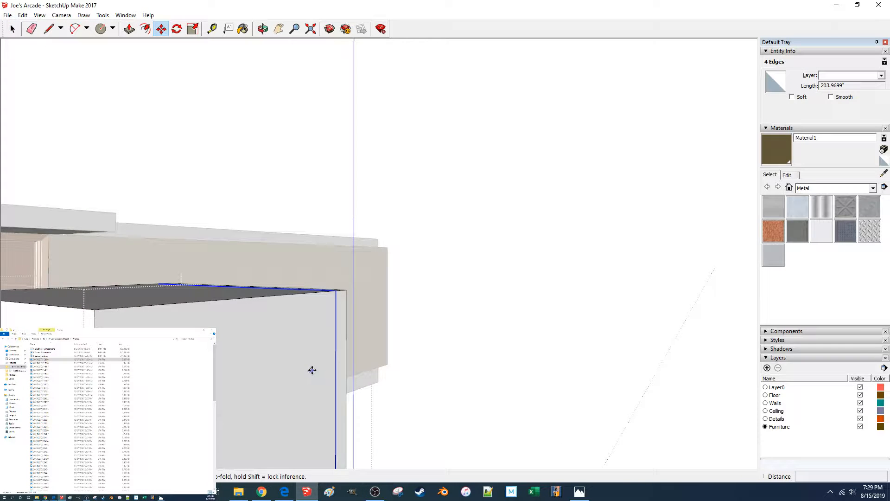
pyautogui.click(311, 369)
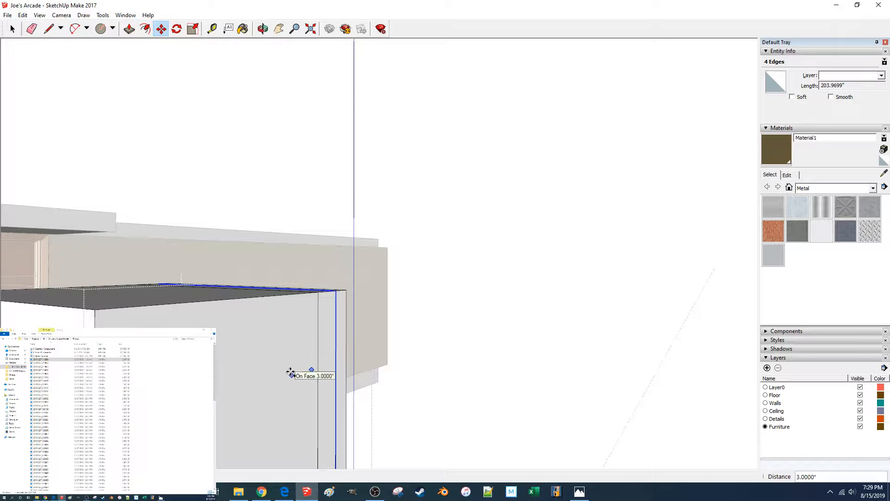
pyautogui.write('.75')
pyautogui.press('Return')
# Push the narrow seam strips on the refrigerator's side and top inward 0.2 inch with Push/Pull.
pyautogui.press('space')
pyautogui.moveTo(367, 368)
pyautogui.mouseDown(button='middle')
pyautogui.moveTo(337, 377)
pyautogui.moveTo(415, 386)
pyautogui.moveTo(363, 378)
pyautogui.mouseUp(button='middle')
pyautogui.scroll(3, 270, 352)
pyautogui.click(287, 352)
pyautogui.moveTo(304, 355); pyautogui.dragTo(250, 276, button='middle')
pyautogui.press('p')
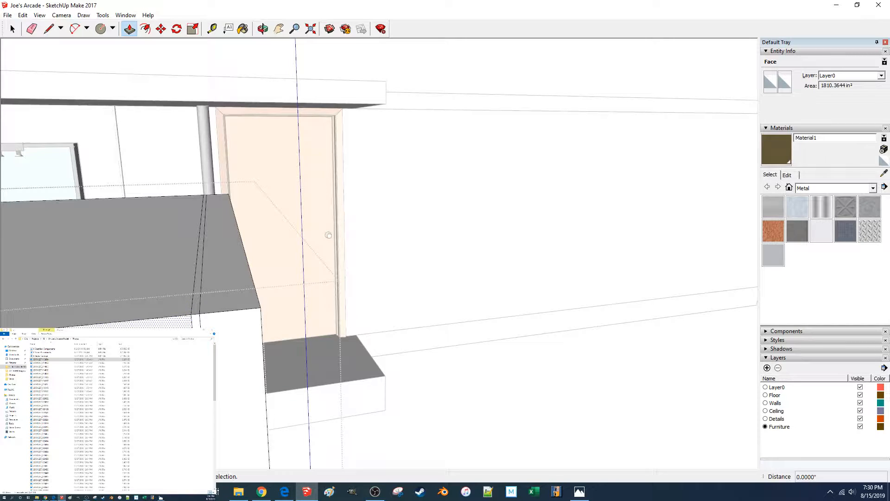
pyautogui.click(195, 323)
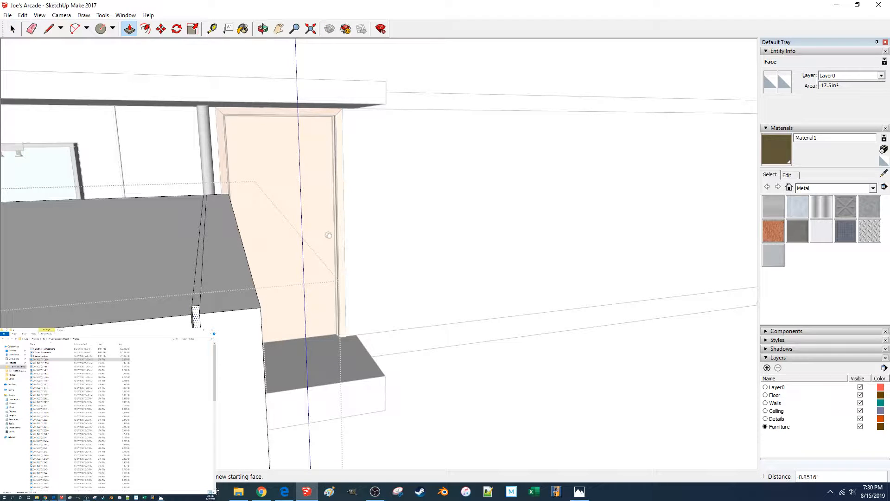
pyautogui.write('.125')
pyautogui.press('Return')
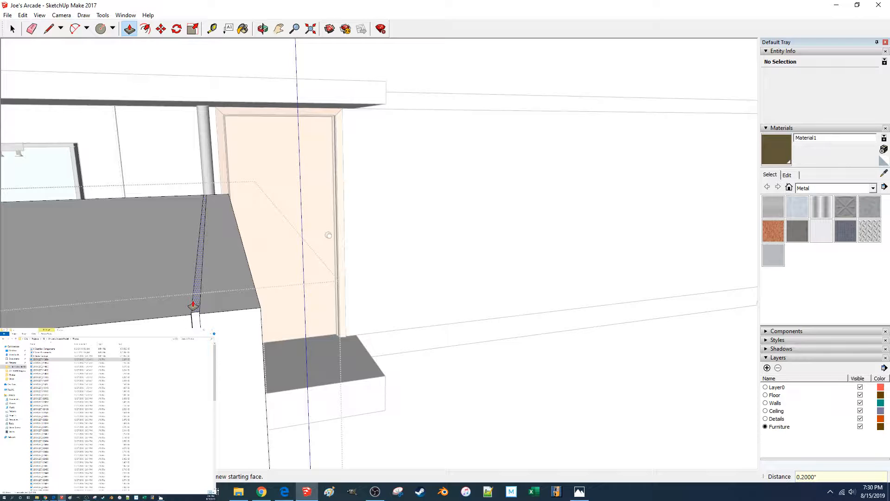
pyautogui.click(195, 307)
pyautogui.press('Return')
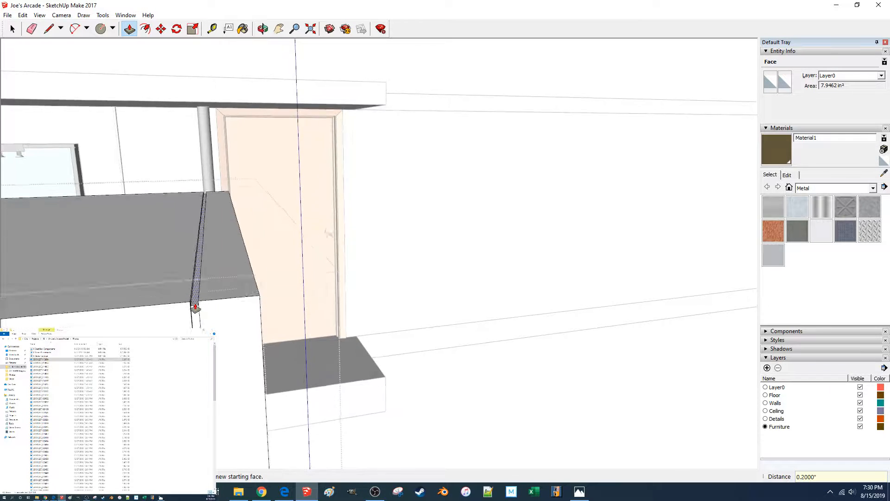
# Push the seam strip on the refrigerator's underside inward 0.2 inch.
pyautogui.moveTo(247, 314); pyautogui.dragTo(282, 145, button='middle')
pyautogui.click(284, 136)
pyautogui.write('.2')
pyautogui.press('Return')
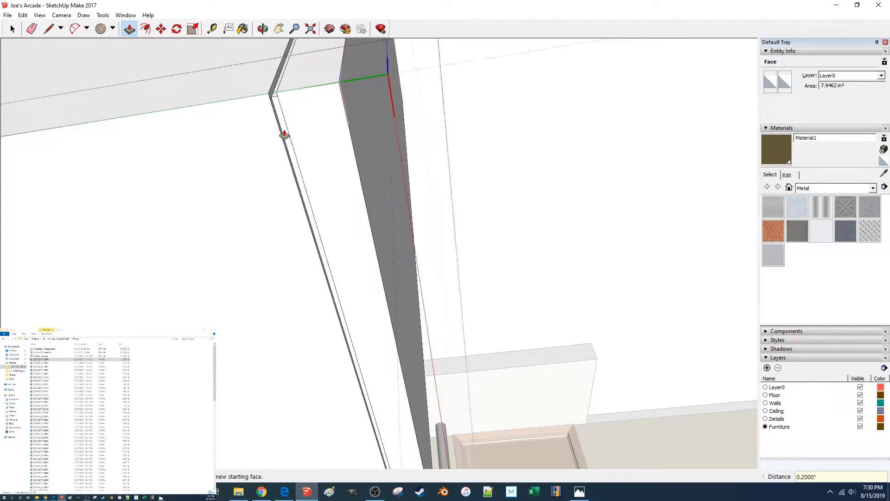
# Push the door's bottom face inward 0.5 inch.
pyautogui.click(283, 128)
pyautogui.click(284, 124)
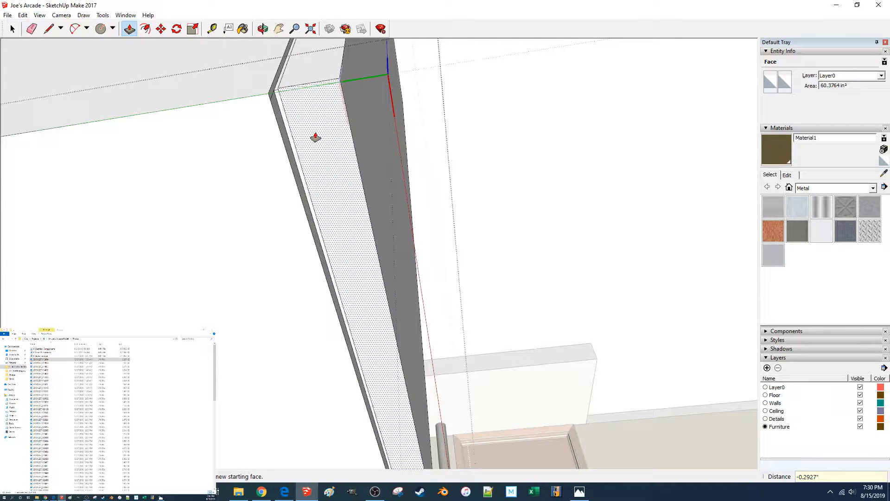
pyautogui.write('.5')
pyautogui.press('Return')
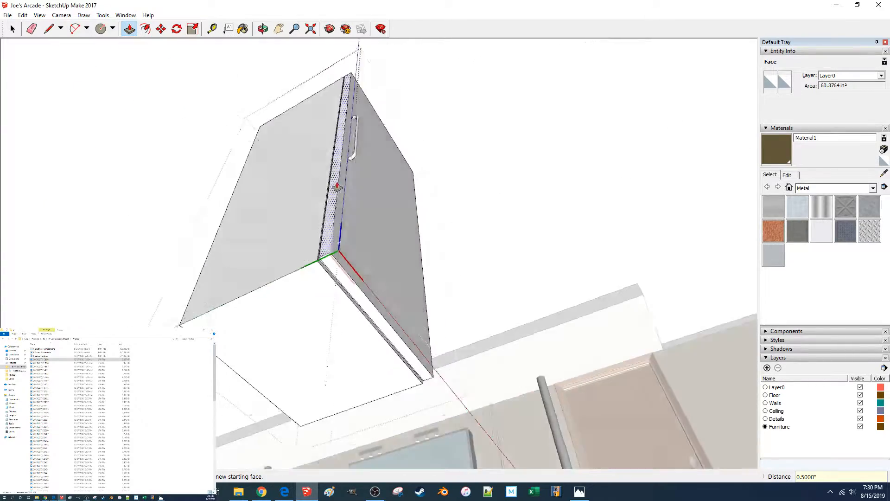
# Push the seam strip on the refrigerator's remaining side inward 0.2 inch.
pyautogui.moveTo(338, 186)
pyautogui.mouseDown(button='middle')
pyautogui.moveTo(92, 258)
pyautogui.moveTo(145, 306)
pyautogui.mouseUp(button='middle')
pyautogui.scroll(4, 98, 271)
pyautogui.click(220, 317)
pyautogui.write('.25')
pyautogui.press('Return')
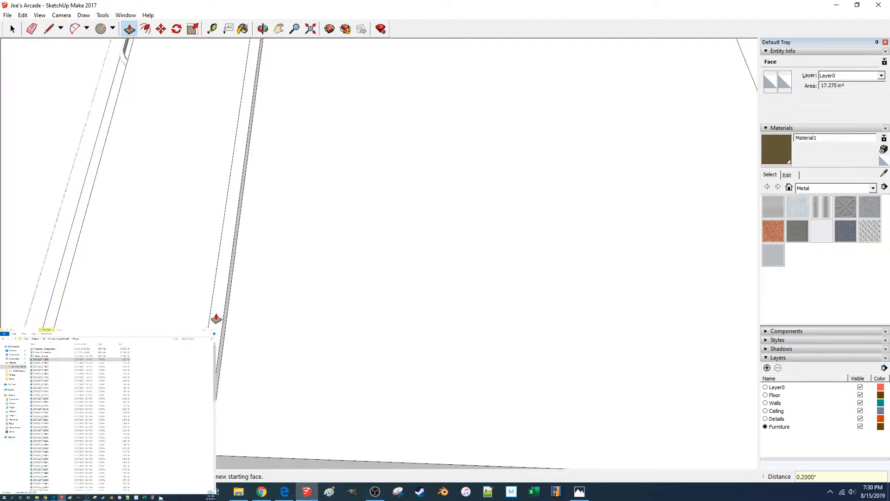
# Exit the refrigerator's nested groups and return to the whole arcade model.
pyautogui.scroll(-5, 217, 318)
pyautogui.press('space')
pyautogui.click(160, 252)
pyautogui.moveTo(160, 252)
pyautogui.mouseDown(button='middle')
pyautogui.moveTo(493, 231)
pyautogui.moveTo(397, 247)
pyautogui.moveTo(616, 264)
pyautogui.mouseUp(button='middle')
pyautogui.scroll(-10, 616, 267)
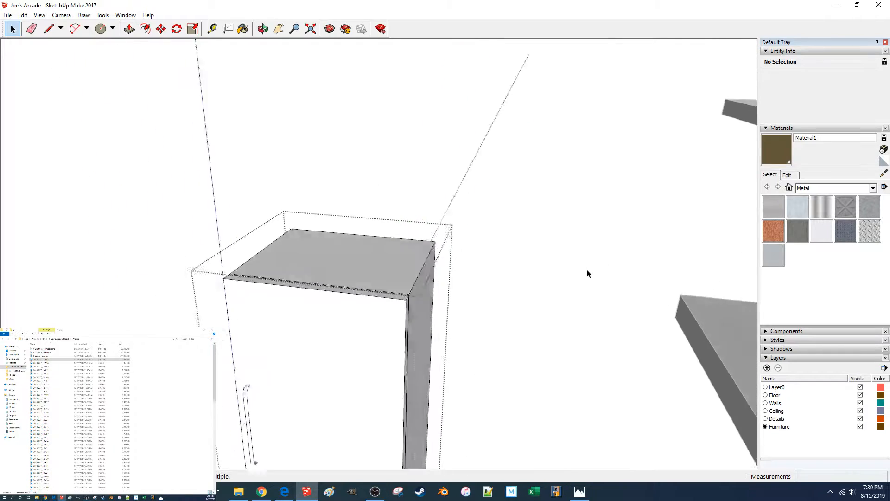
pyautogui.moveTo(524, 256); pyautogui.dragTo(512, 254, button='middle')
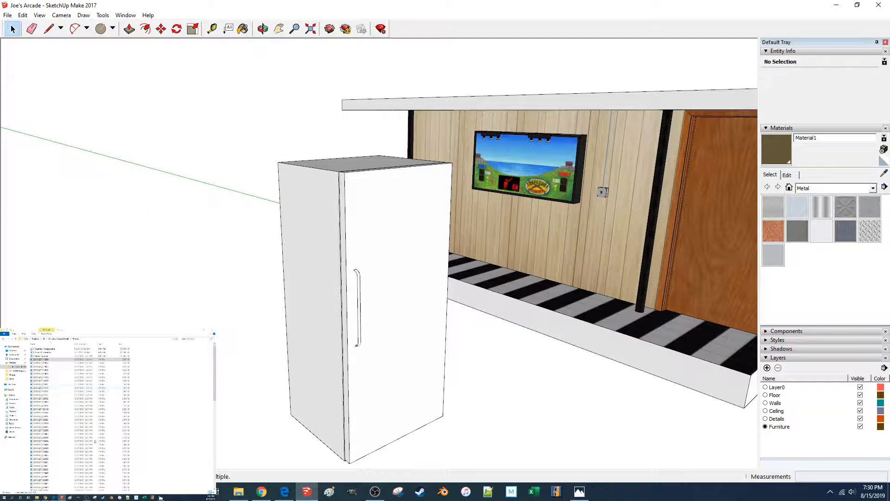
# Bring up the hand-drawn dimension sketch and measure the refrigerator's height along its vertical back edge.
pyautogui.moveTo(161, 497)
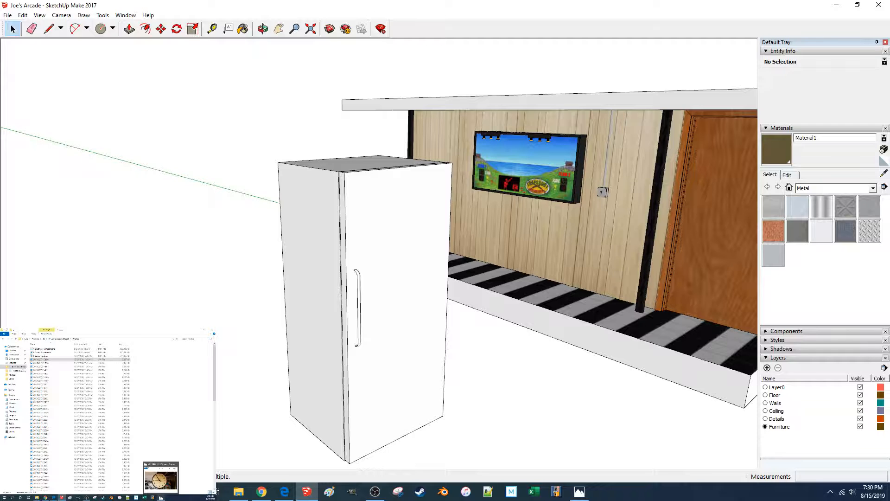
pyautogui.click(54, 497)
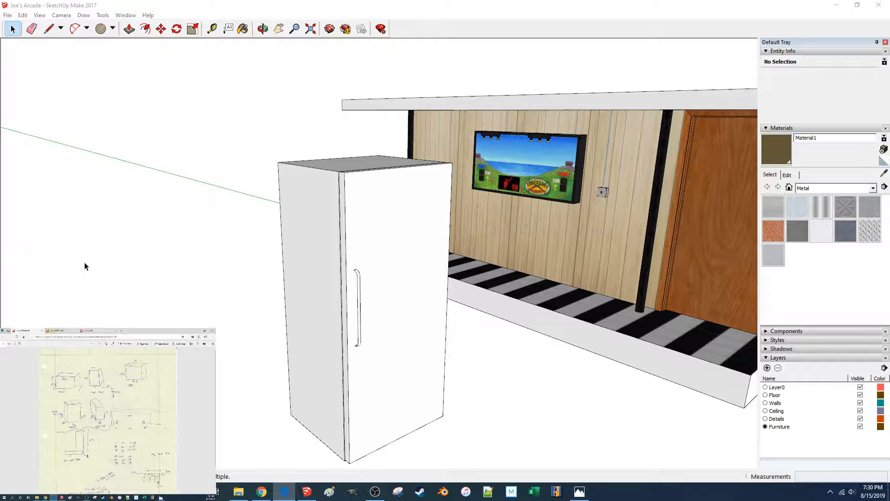
pyautogui.click(353, 175)
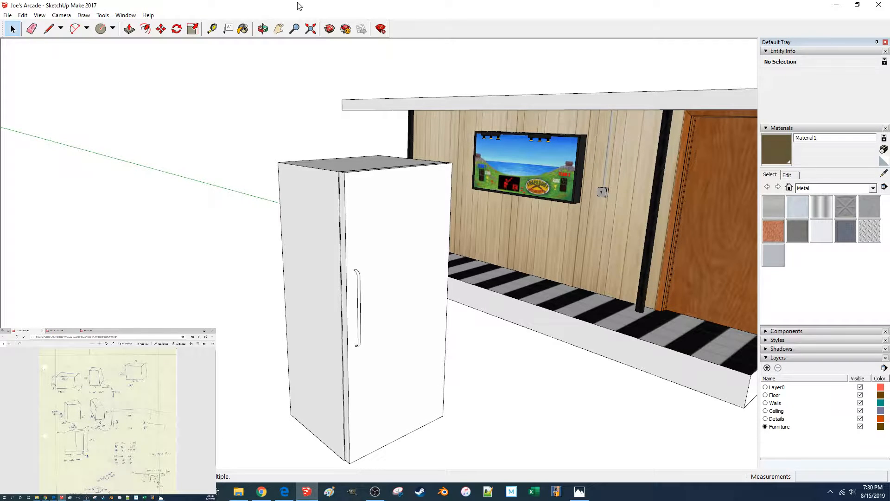
pyautogui.press('l')
pyautogui.click(277, 162)
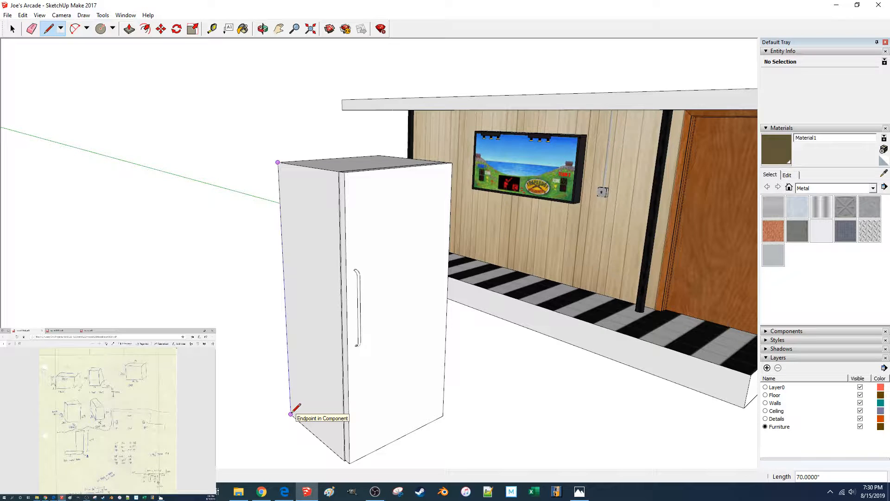
pyautogui.press('space')
# Open the refrigerator component, select all geometry around its top, and move it down along the blue axis to shorten the cabinet.
pyautogui.moveTo(293, 341); pyautogui.dragTo(335, 267, button='middle')
pyautogui.doubleClick(348, 235)
pyautogui.moveTo(348, 236); pyautogui.dragTo(277, 138, button='middle')
pyautogui.moveTo(276, 138); pyautogui.dragTo(523, 249)
pyautogui.moveTo(522, 250); pyautogui.dragTo(382, 239, button='middle')
pyautogui.moveTo(281, 148); pyautogui.dragTo(525, 254)
pyautogui.moveTo(525, 254); pyautogui.dragTo(461, 252, button='middle')
pyautogui.press('m')
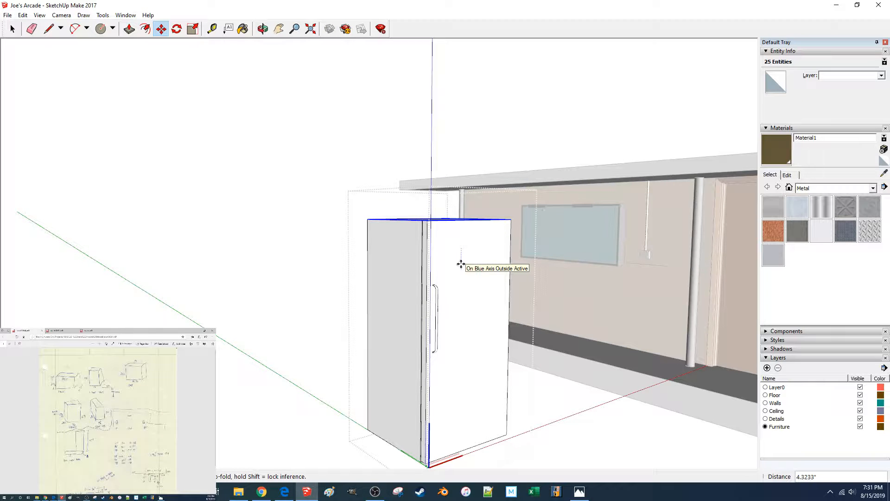
pyautogui.moveTo(370, 246); pyautogui.dragTo(309, 246, button='middle')
# Move the door handle group down about 2.7 inches on the door.
pyautogui.press('space')
pyautogui.click(285, 260)
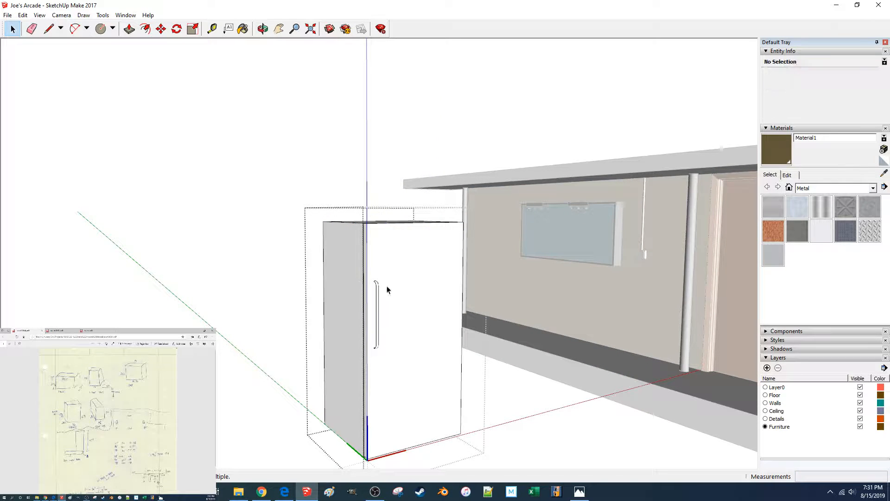
pyautogui.click(378, 287)
pyautogui.doubleClick(379, 291)
pyautogui.click(377, 297)
pyautogui.press('m')
pyautogui.click(418, 286)
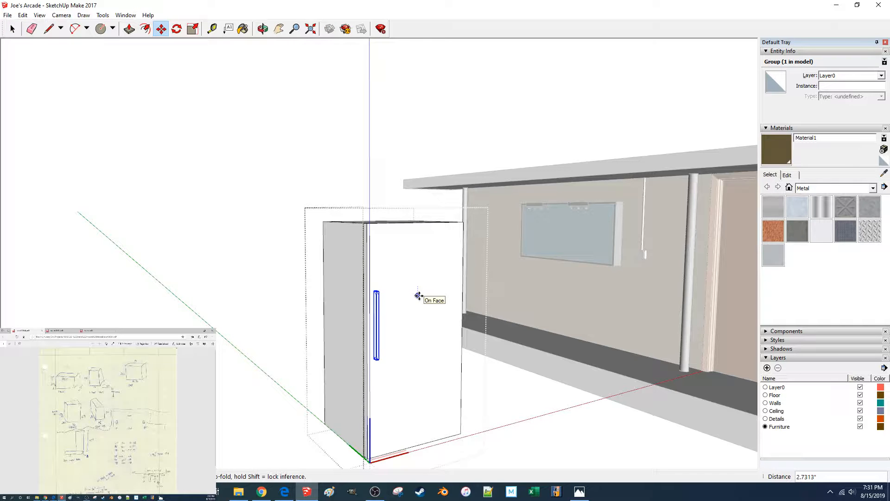
pyautogui.click(418, 296)
pyautogui.press('space')
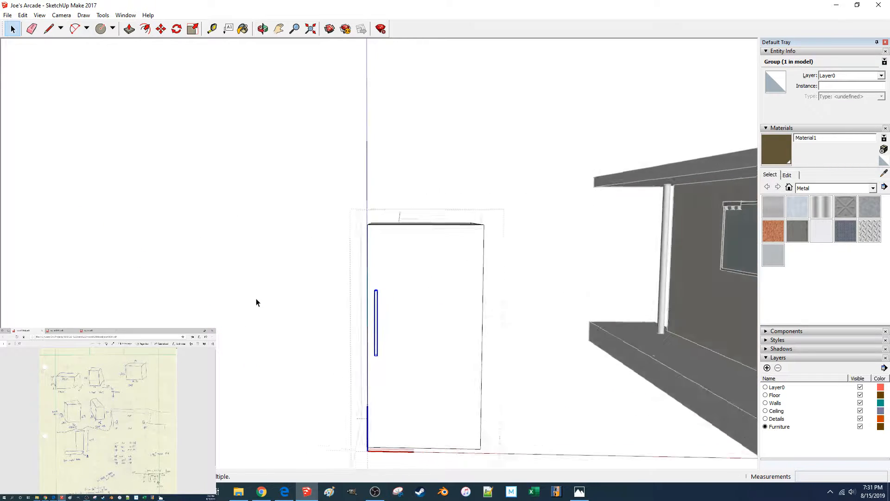
# Consult the dimension sketch and measure the refrigerator's width between its bottom corners.
pyautogui.click(161, 329)
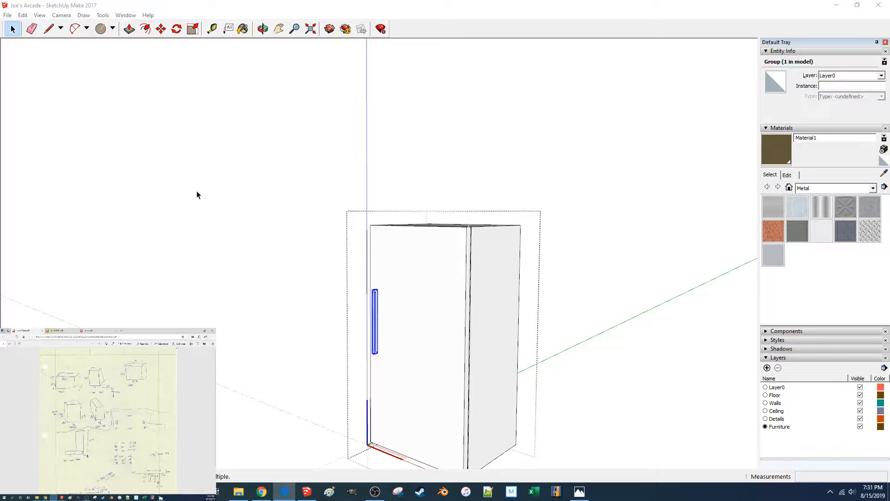
pyautogui.click(649, 343)
pyautogui.click(443, 330)
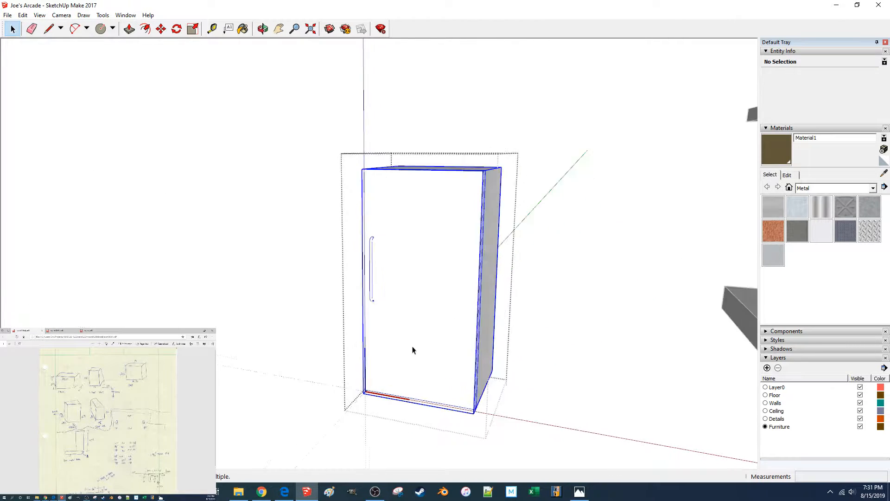
pyautogui.press('l')
pyautogui.click(358, 428)
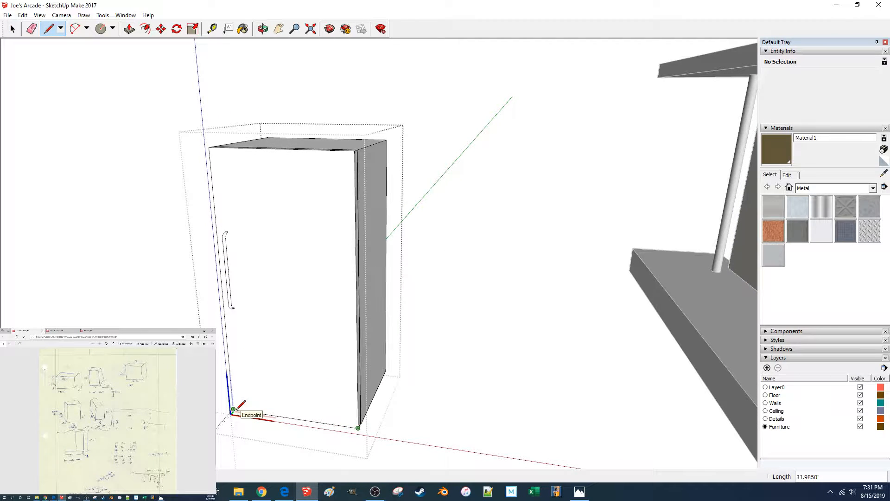
pyautogui.moveTo(233, 409); pyautogui.dragTo(299, 453, button='middle')
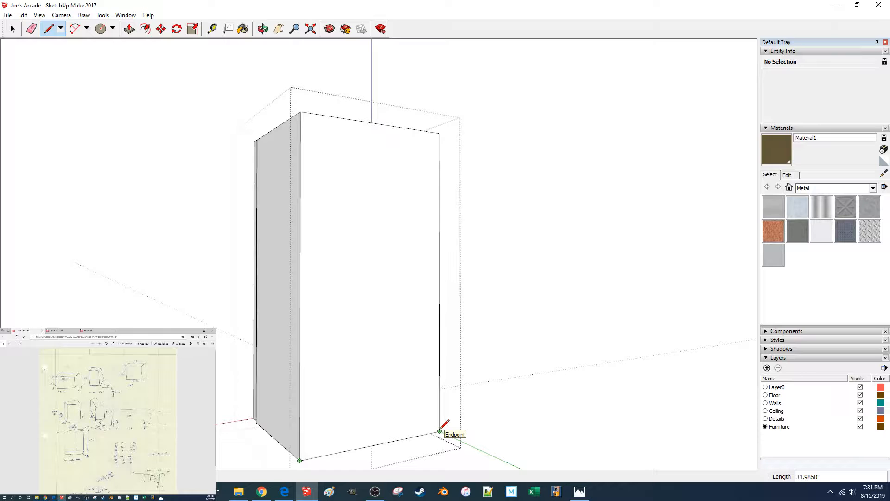
pyautogui.moveTo(445, 433); pyautogui.dragTo(300, 378, button='middle')
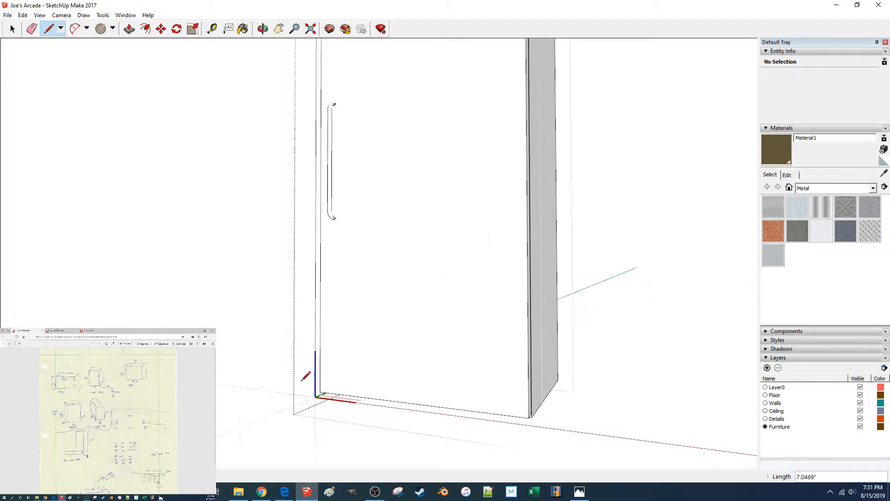
pyautogui.click(321, 391)
pyautogui.moveTo(529, 410); pyautogui.dragTo(363, 336, button='middle')
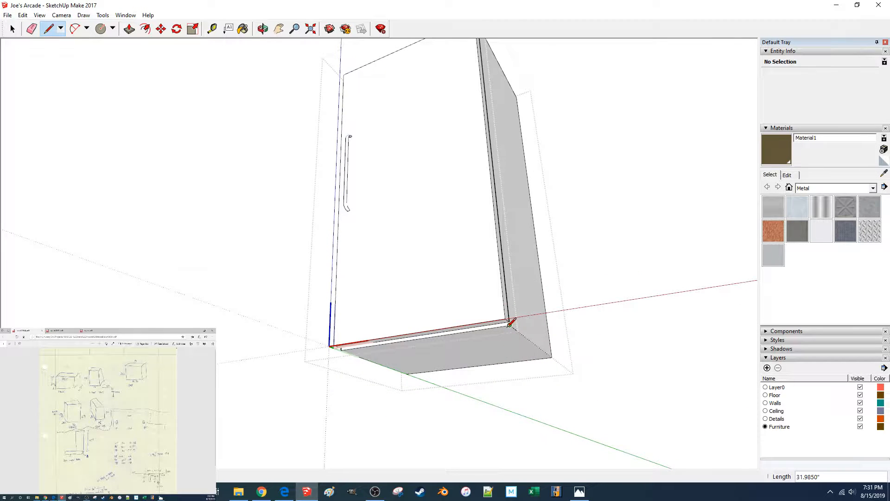
pyautogui.click(341, 350)
pyautogui.press('space')
# Select all geometry on the refrigerator's side opposite the handle and move it outward 0.015 inch along the red axis.
pyautogui.moveTo(427, 342); pyautogui.dragTo(469, 186, button='middle')
pyautogui.tripleClick(349, 215)
pyautogui.click(459, 194)
pyautogui.moveTo(366, 121); pyautogui.dragTo(473, 419)
pyautogui.moveTo(357, 126); pyautogui.dragTo(456, 442)
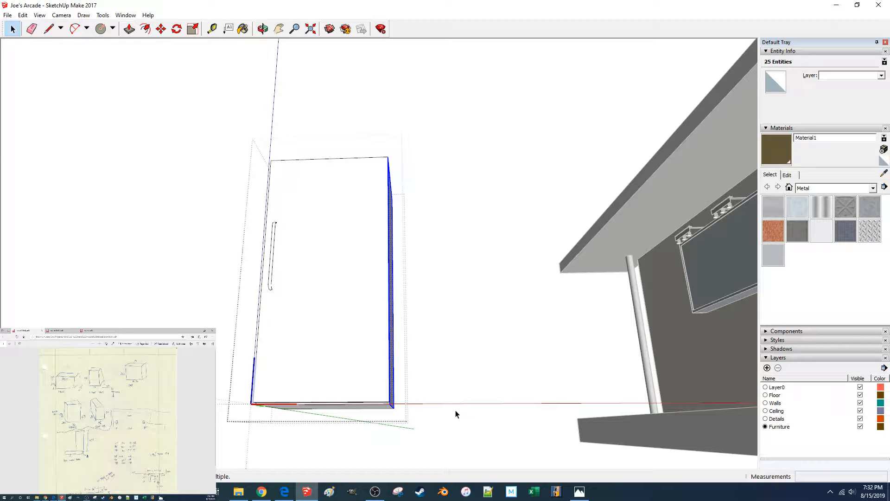
pyautogui.press('m')
pyautogui.click(328, 351)
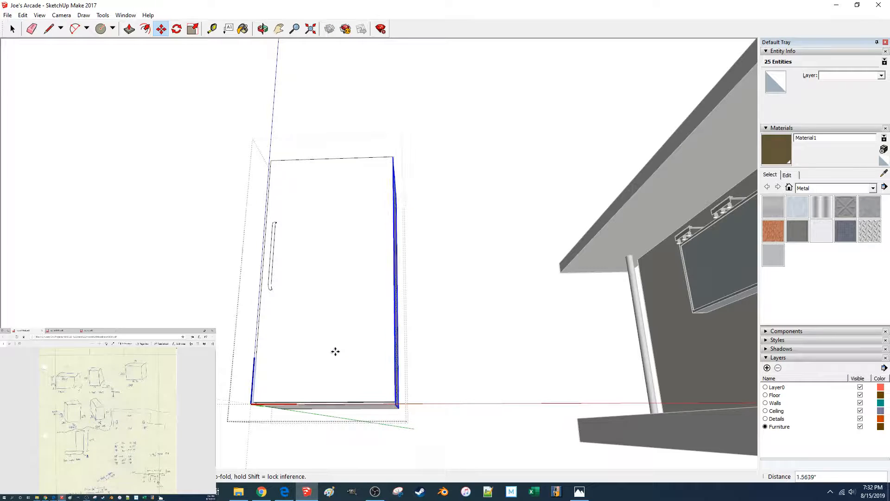
pyautogui.write('.')
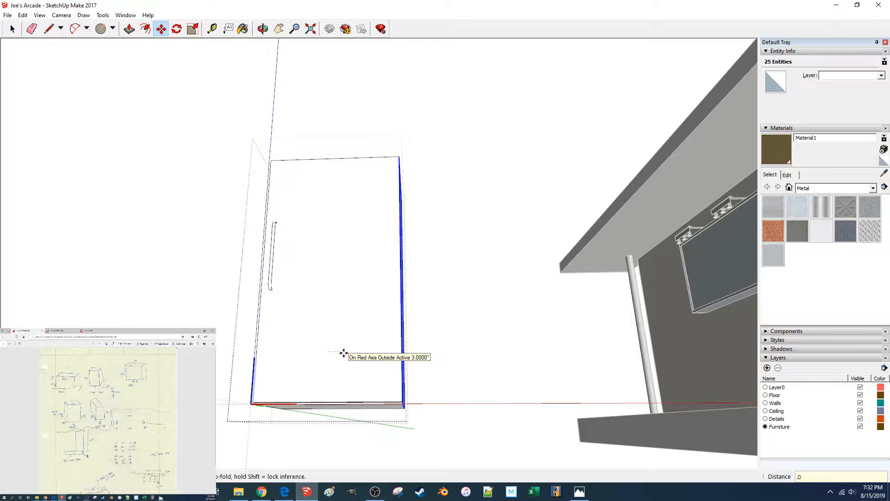
pyautogui.write('015')
pyautogui.press('Return')
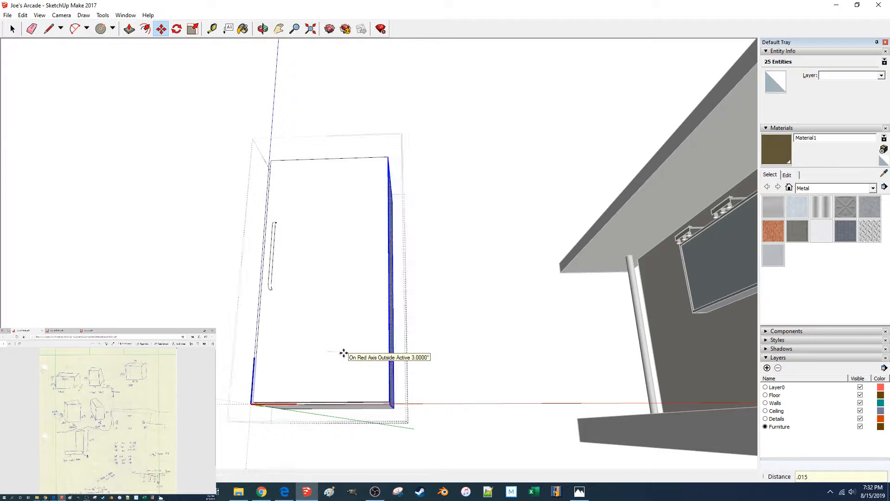
# Measure the refrigerator's width again along the underside's back edge and leave the component.
pyautogui.press('l')
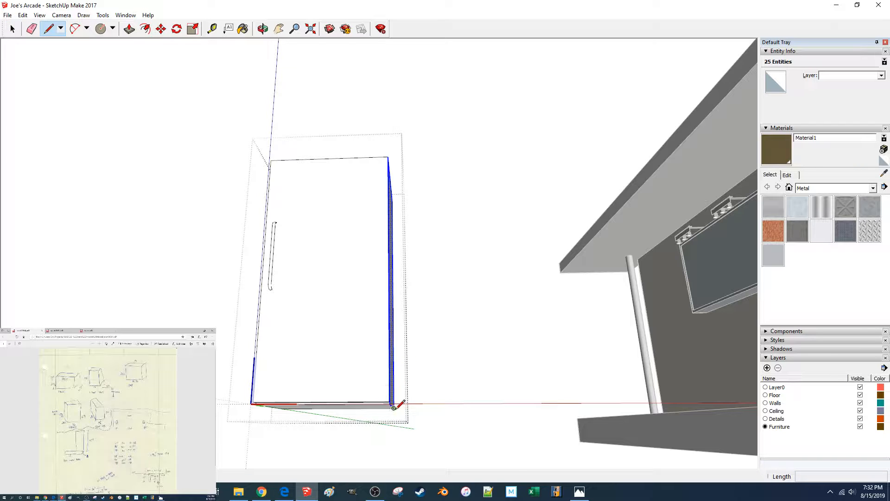
pyautogui.click(393, 408)
pyautogui.moveTo(394, 408); pyautogui.dragTo(378, 373, button='middle')
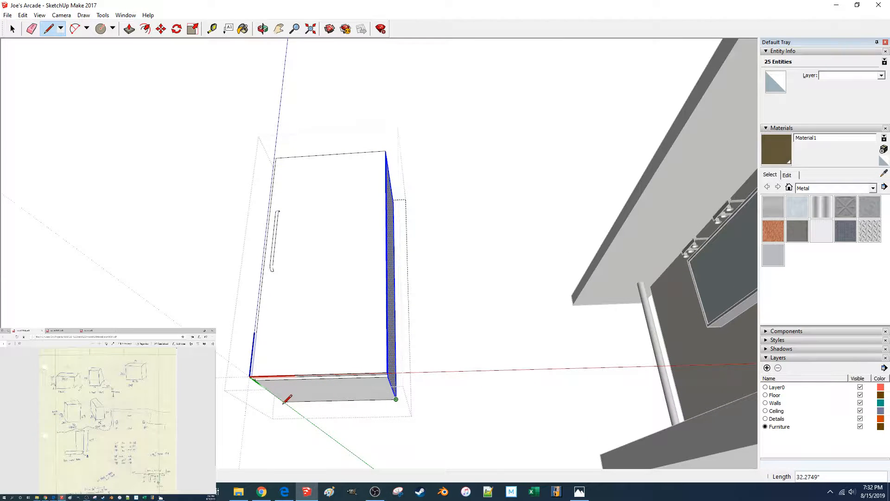
pyautogui.click(283, 401)
pyautogui.press('space')
pyautogui.click(452, 388)
pyautogui.press('F2')
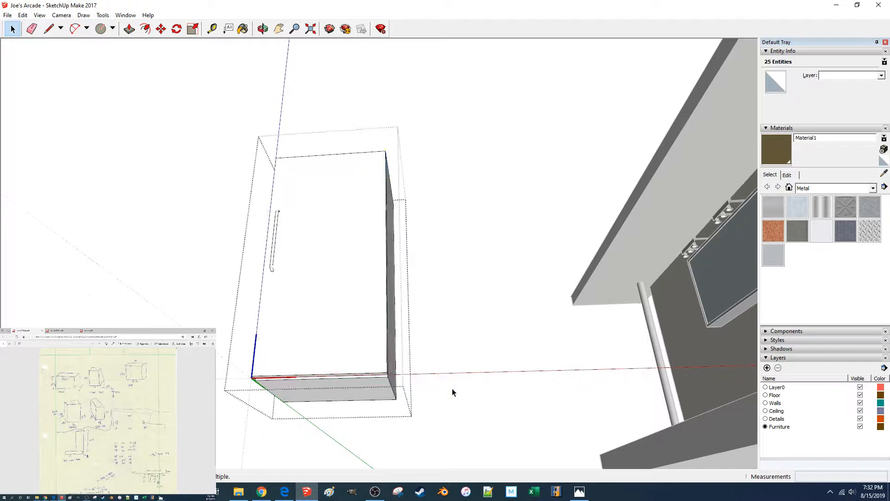
# Measure the refrigerator's depth from the door front to the back corner along the top edge.
pyautogui.moveTo(353, 321); pyautogui.dragTo(349, 272, button='middle')
pyautogui.click(309, 252)
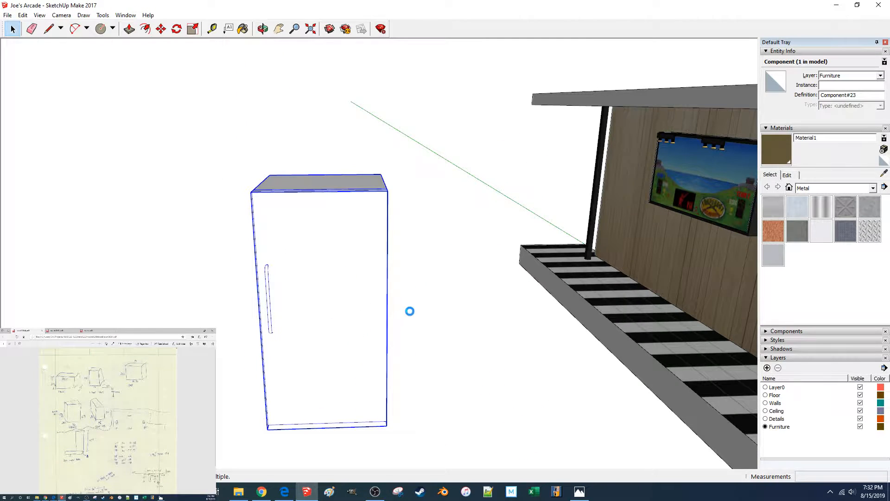
pyautogui.click(417, 334)
pyautogui.moveTo(416, 334); pyautogui.dragTo(406, 354, button='middle')
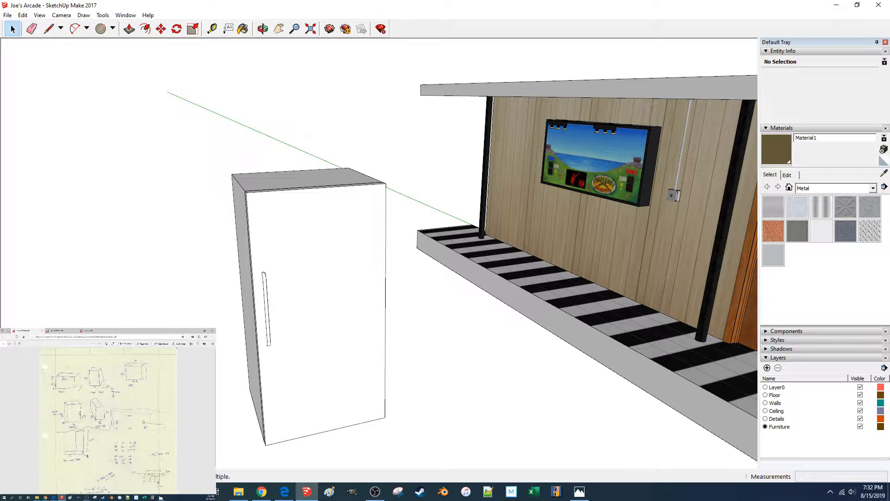
pyautogui.moveTo(333, 297); pyautogui.dragTo(466, 297, button='middle')
pyautogui.scroll(-1, 394, 232)
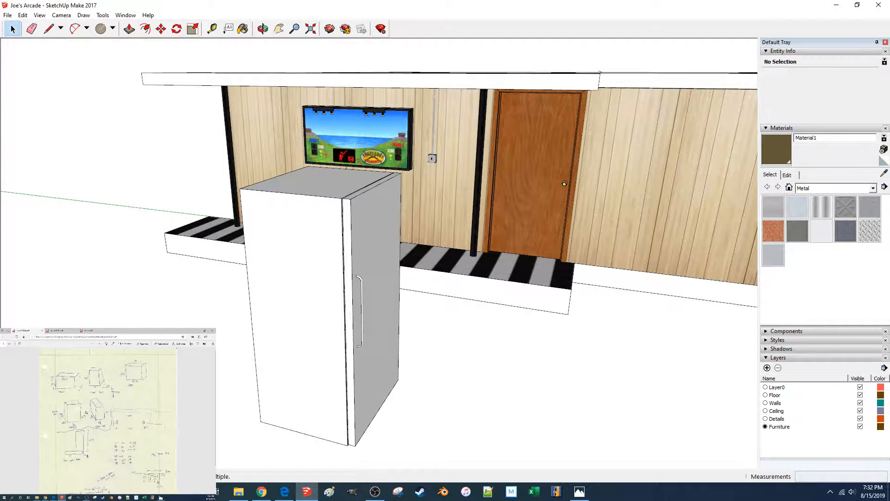
pyautogui.moveTo(234, 286); pyautogui.dragTo(276, 332, button='middle')
pyautogui.press('l')
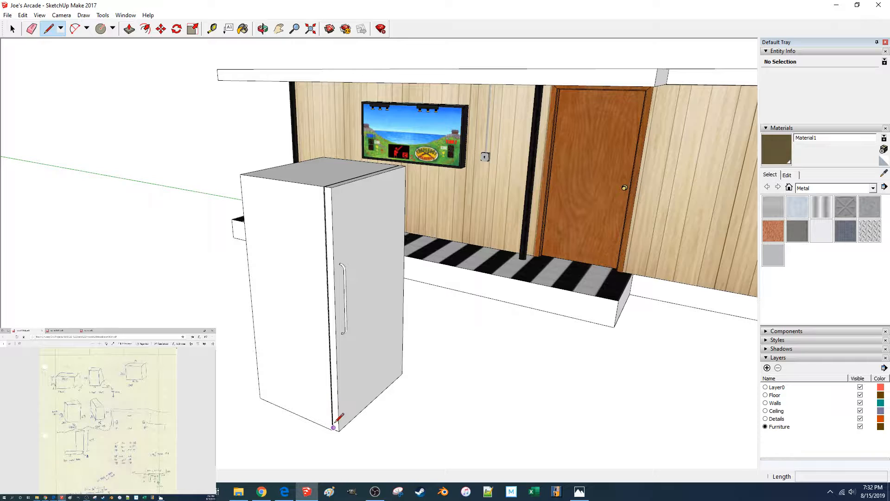
pyautogui.click(337, 186)
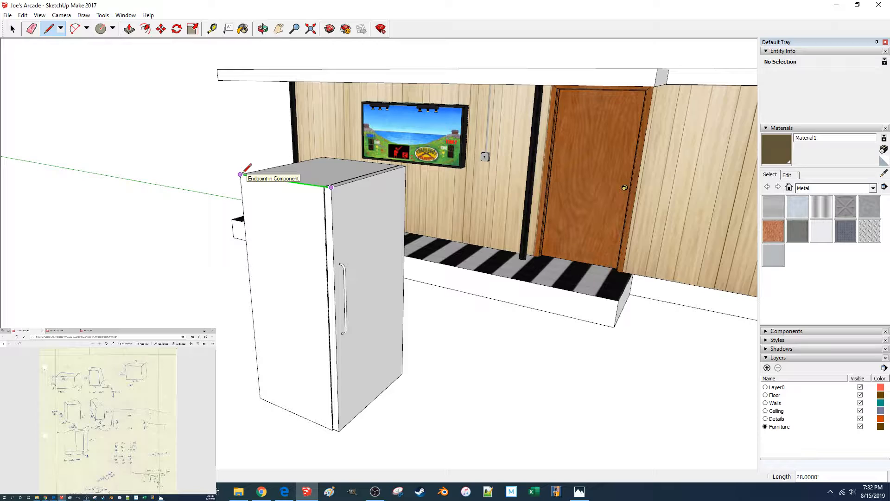
pyautogui.scroll(5, 242, 173)
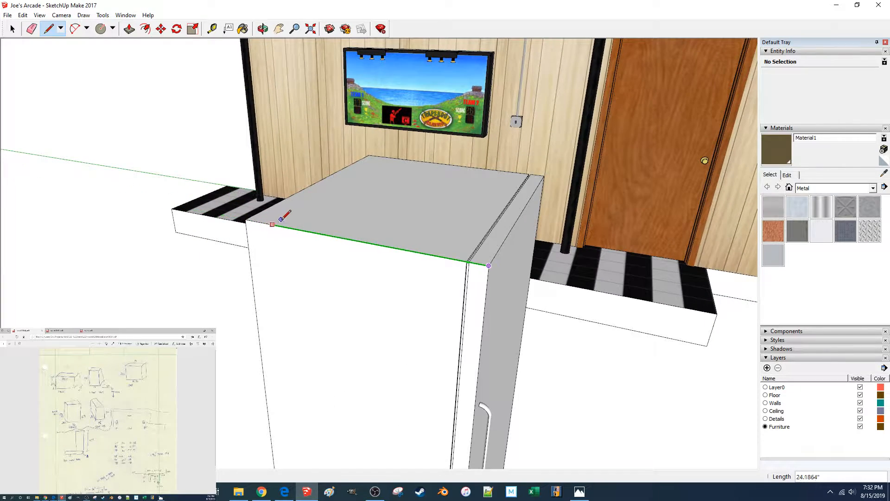
pyautogui.scroll(-5, 291, 226)
pyautogui.press('space')
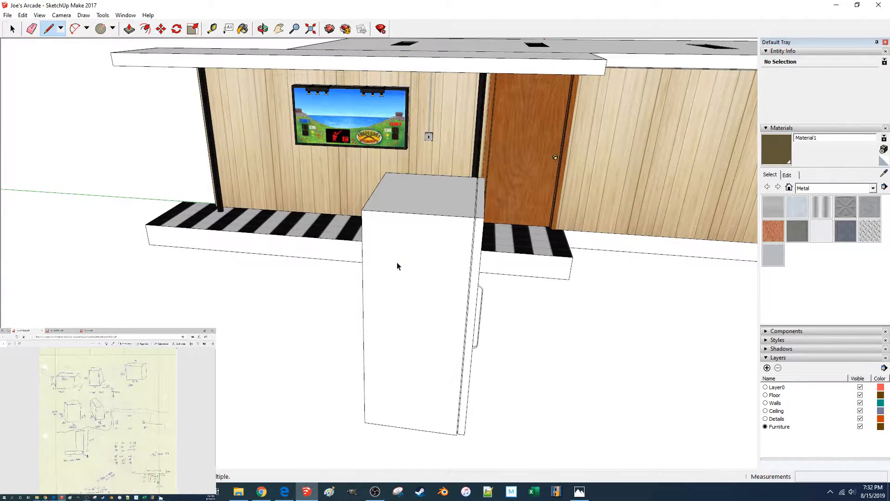
# Open the refrigerator component and push its back face inward to make the refrigerator 26.5 inches deep.
pyautogui.doubleClick(398, 265)
pyautogui.scroll(-1, 397, 264)
pyautogui.moveTo(397, 265); pyautogui.dragTo(380, 238, button='middle')
pyautogui.press('p')
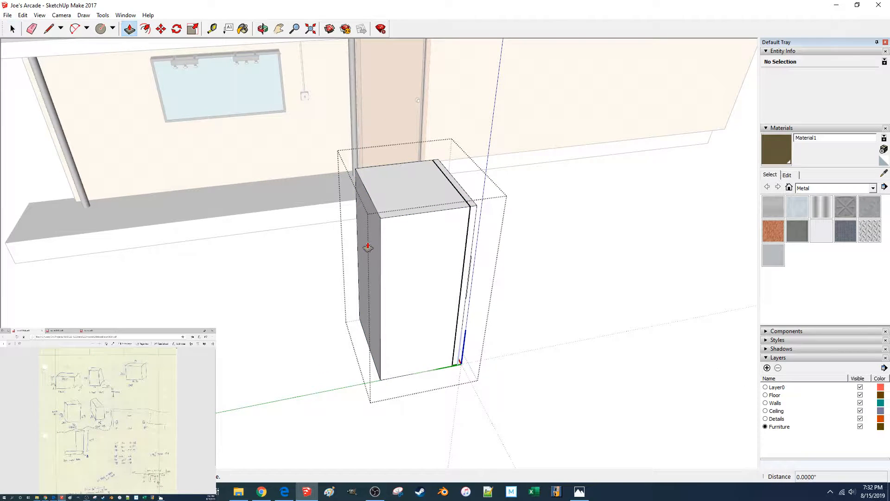
pyautogui.click(368, 247)
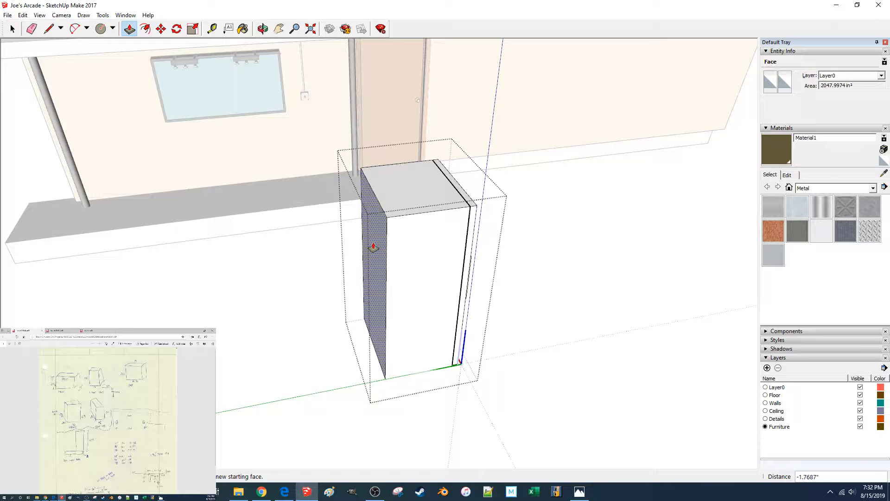
pyautogui.press('space')
# Return to the whole model, select the refrigerator and remeasure its depth along the top edge.
pyautogui.moveTo(290, 296); pyautogui.dragTo(624, 370, button='middle')
pyautogui.click(386, 330)
pyautogui.press('g')
pyautogui.press('Return')
pyautogui.moveTo(487, 338); pyautogui.dragTo(417, 278, button='middle')
pyautogui.press('l')
pyautogui.scroll(5, 418, 218)
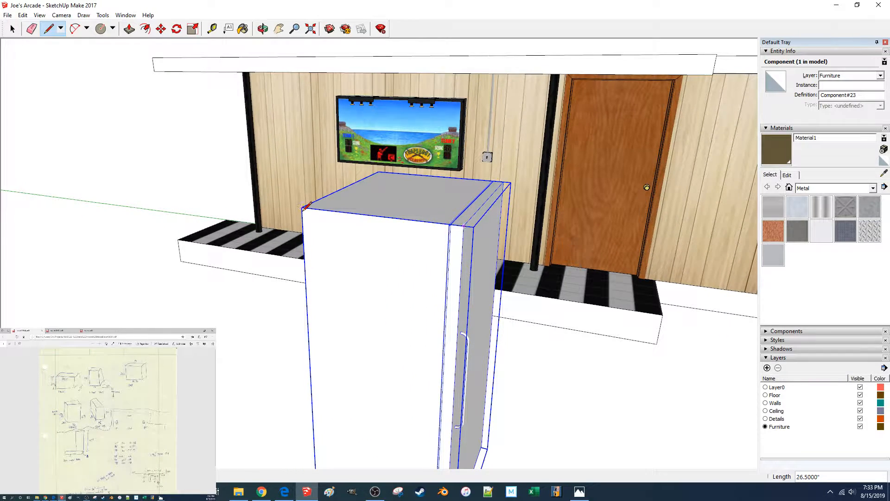
pyautogui.press('space')
# Rotate the refrigerator 90 degrees about the vertical axis.
pyautogui.moveTo(399, 236); pyautogui.dragTo(269, 282, button='middle')
pyautogui.scroll(-3, 306, 279)
pyautogui.press('q')
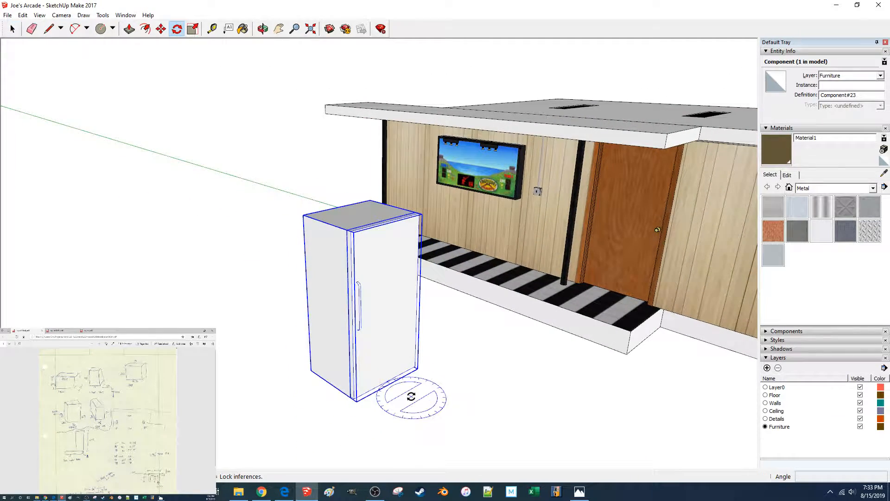
pyautogui.click(435, 411)
pyautogui.write('9')
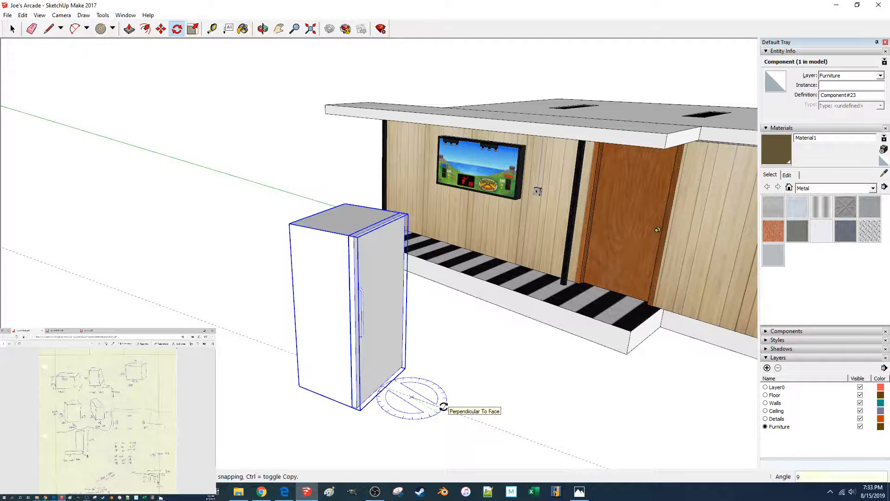
pyautogui.write('0')
pyautogui.press('Return')
# Move the refrigerator by its lower corner from outside into the arcade room beside the Marble Madness cabinet.
pyautogui.press('space')
pyautogui.press('m')
pyautogui.moveTo(389, 431); pyautogui.dragTo(368, 435, button='middle')
pyautogui.click(359, 439)
pyautogui.scroll(5, 407, 396)
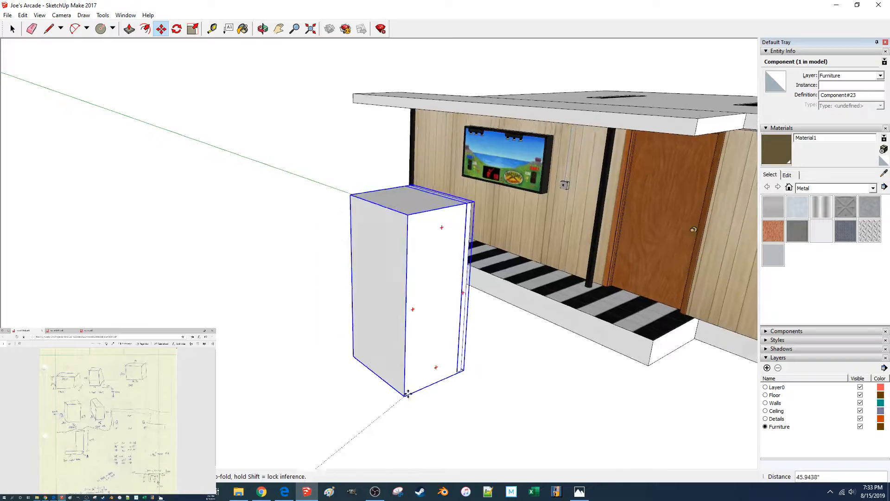
pyautogui.scroll(6, 405, 323)
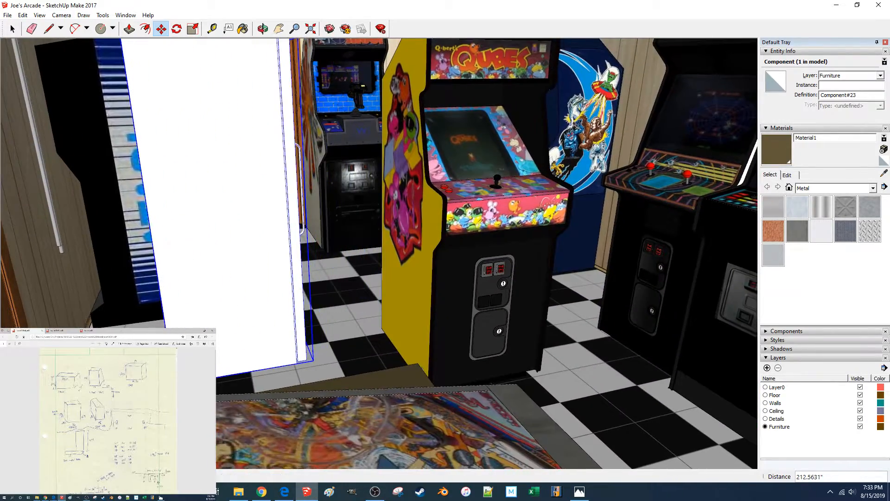
# Shift the refrigerator by its lower corner until it sits against the side of the Marble Madness cabinet.
pyautogui.moveTo(406, 325); pyautogui.dragTo(325, 362, button='middle')
pyautogui.scroll(-4, 362, 367)
pyautogui.scroll(-8, 266, 332)
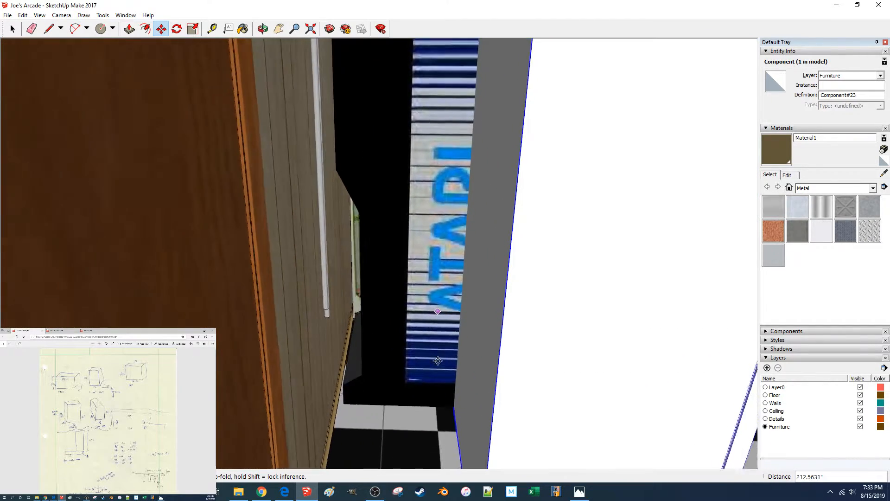
pyautogui.keyDown('shift'); pyautogui.moveTo(438, 361); pyautogui.dragTo(457, 429, button='middle'); pyautogui.keyUp('shift')
pyautogui.click(456, 454)
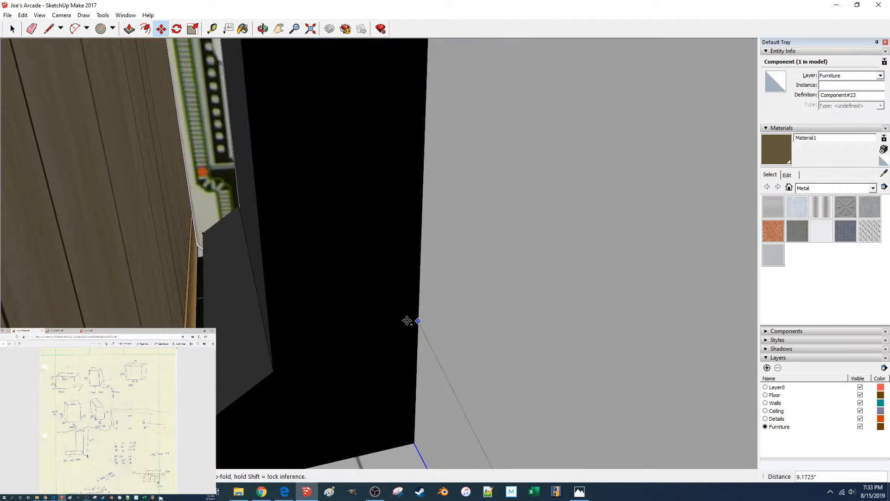
pyautogui.click(275, 370)
pyautogui.moveTo(274, 372); pyautogui.dragTo(300, 343, button='middle')
pyautogui.click(296, 340)
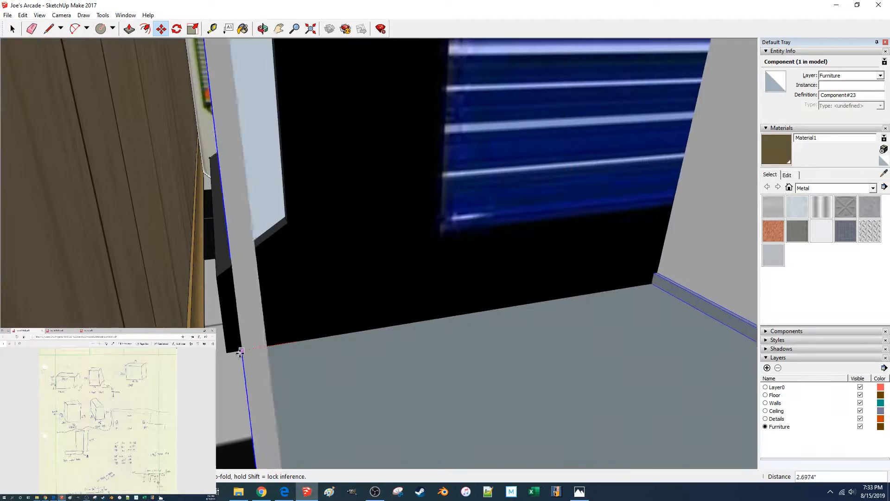
pyautogui.scroll(-6, 245, 352)
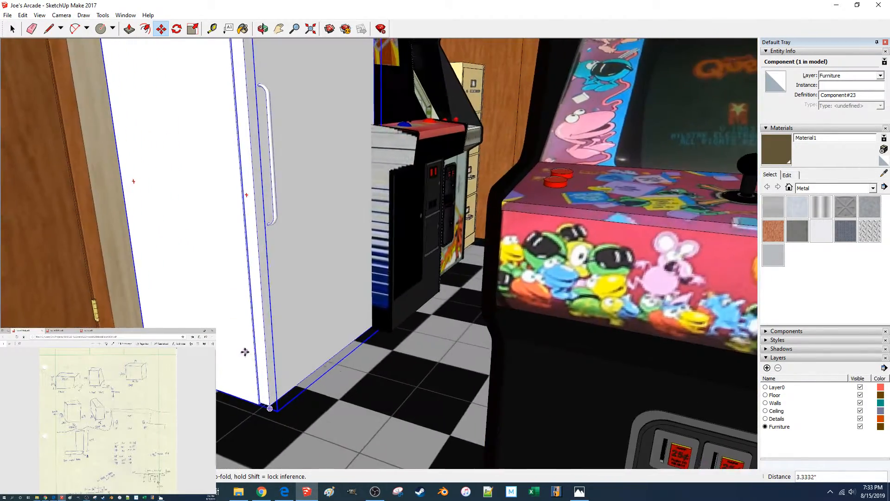
# Move the refrigerator 3 inches along the wall, away from the cabinet and toward the door.
pyautogui.moveTo(244, 352); pyautogui.dragTo(417, 394, button='middle')
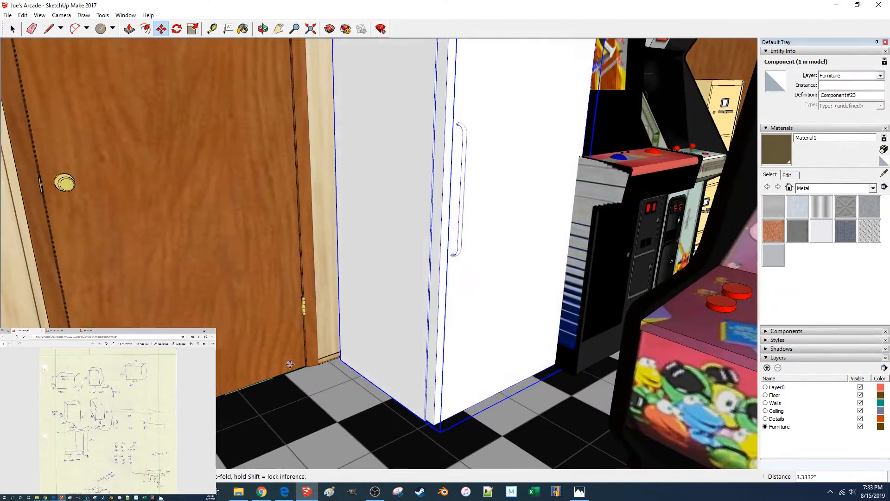
pyautogui.scroll(3, 306, 385)
pyautogui.scroll(5, 311, 384)
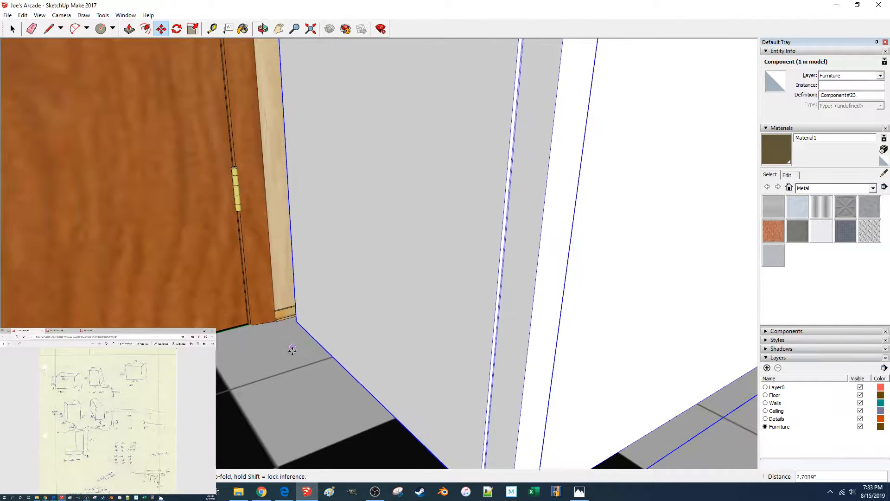
pyautogui.press('Escape')
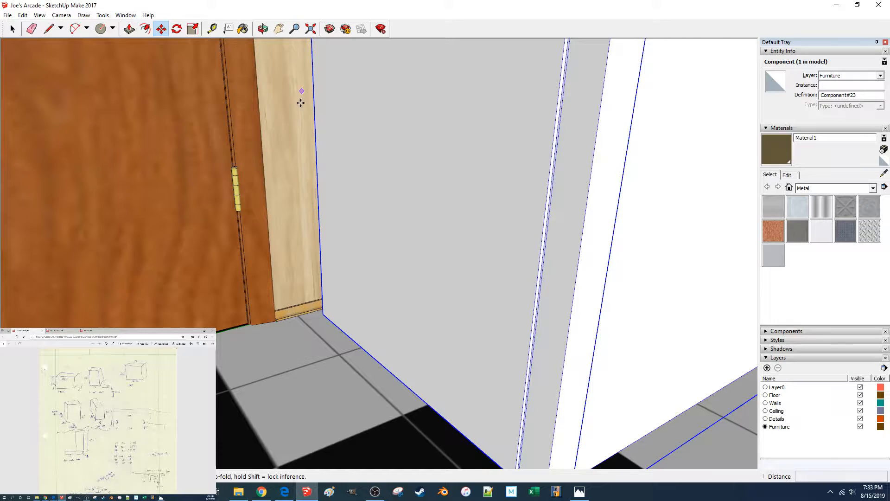
pyautogui.moveTo(300, 103); pyautogui.dragTo(565, 194, button='middle')
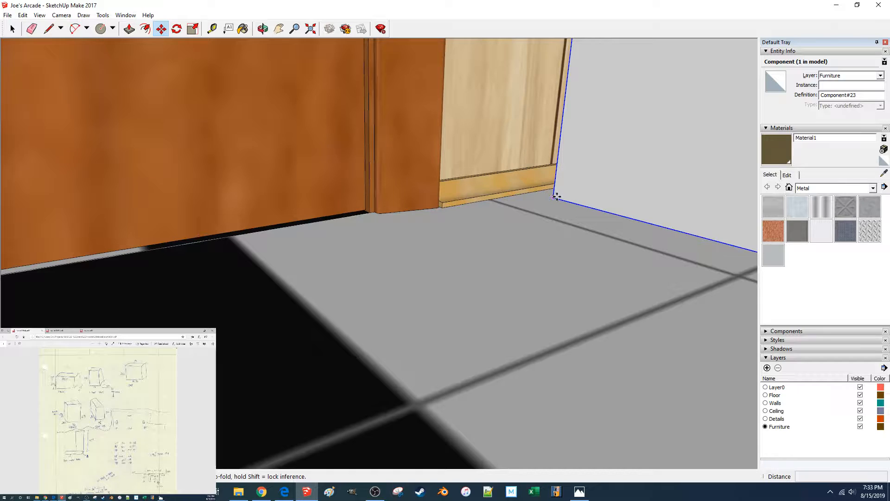
pyautogui.click(556, 197)
pyautogui.click(441, 207)
pyautogui.click(406, 268)
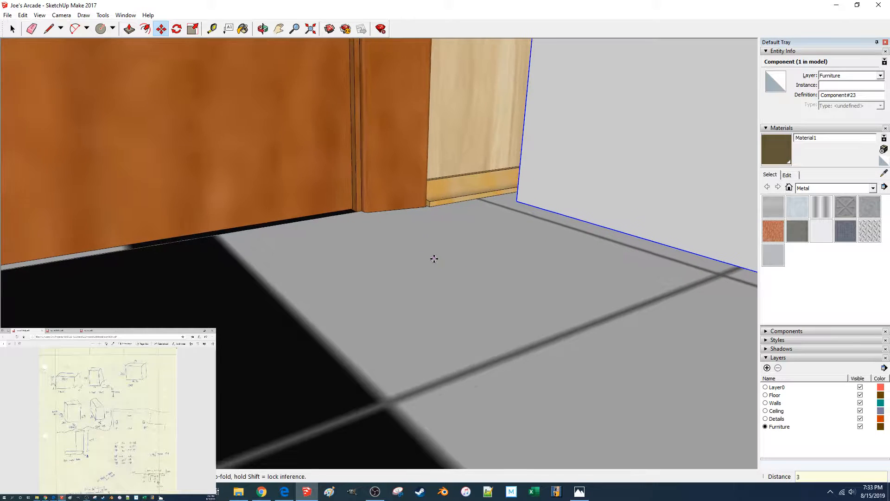
pyautogui.write('3')
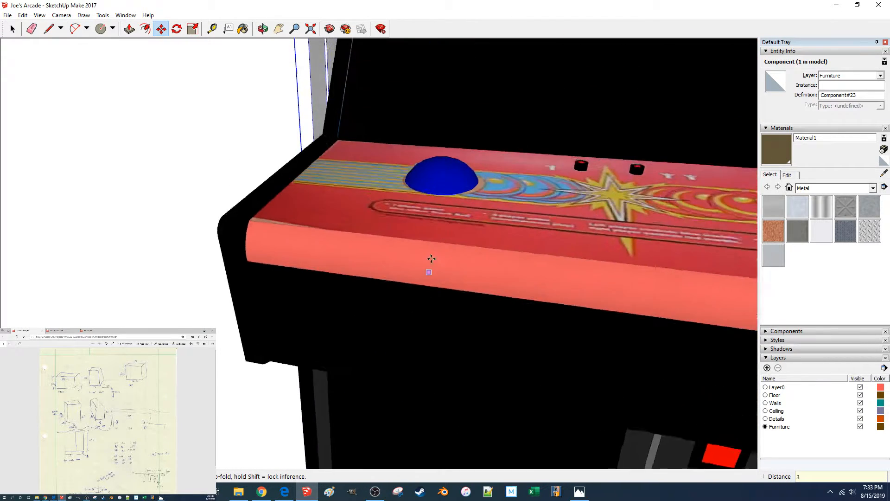
pyautogui.press('Return')
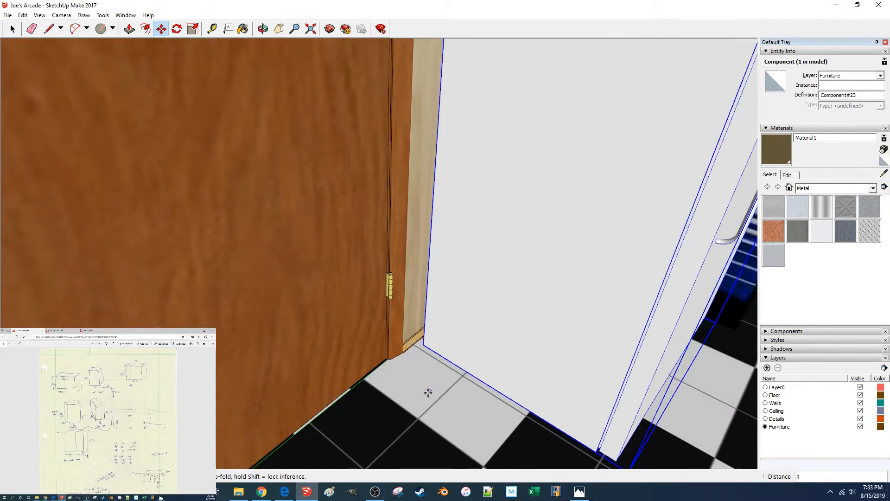
# Nudge the refrigerator another 0.5 inches along the wall toward the door and deselect it.
pyautogui.click(425, 396)
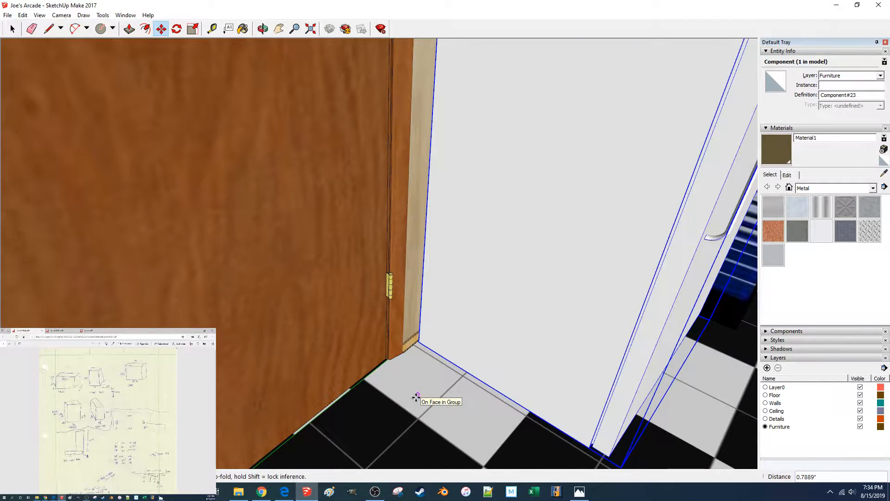
pyautogui.write('.5')
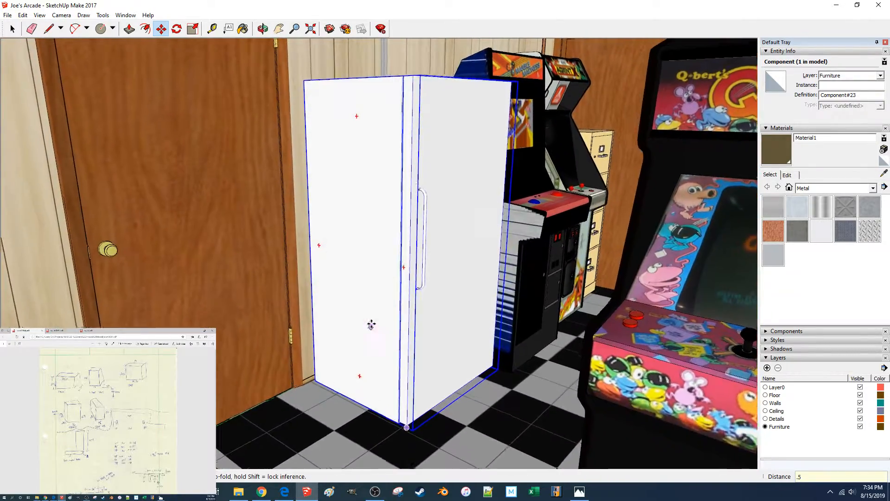
pyautogui.press('space')
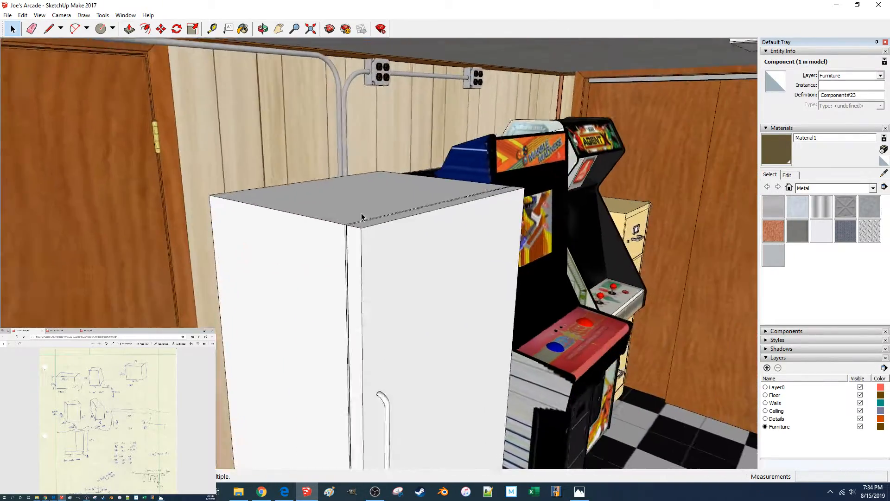
pyautogui.click(351, 212)
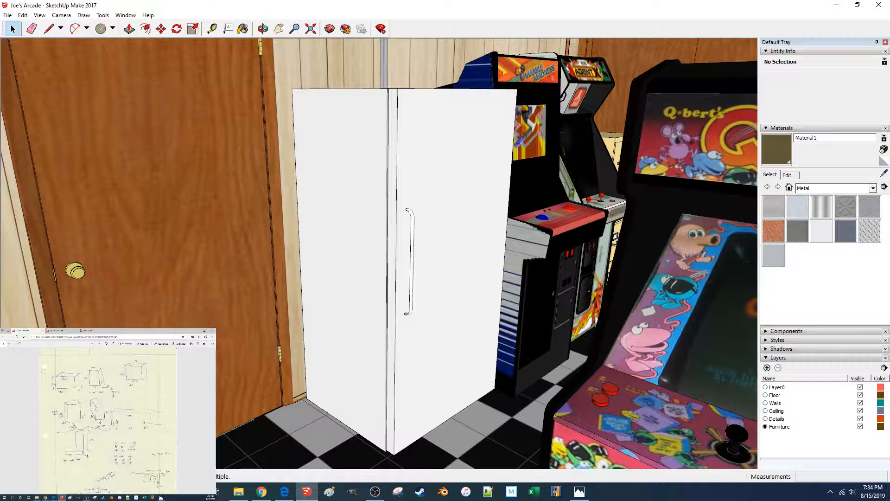
pyautogui.click(160, 498)
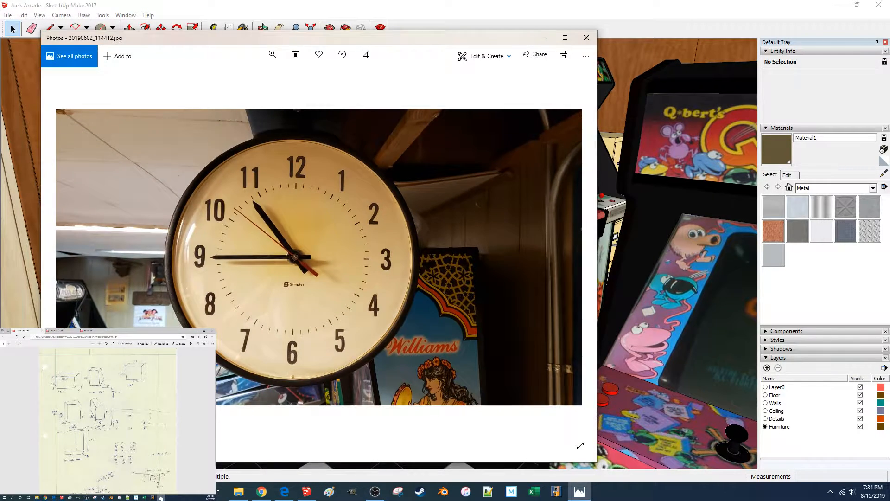
pyautogui.click(161, 498)
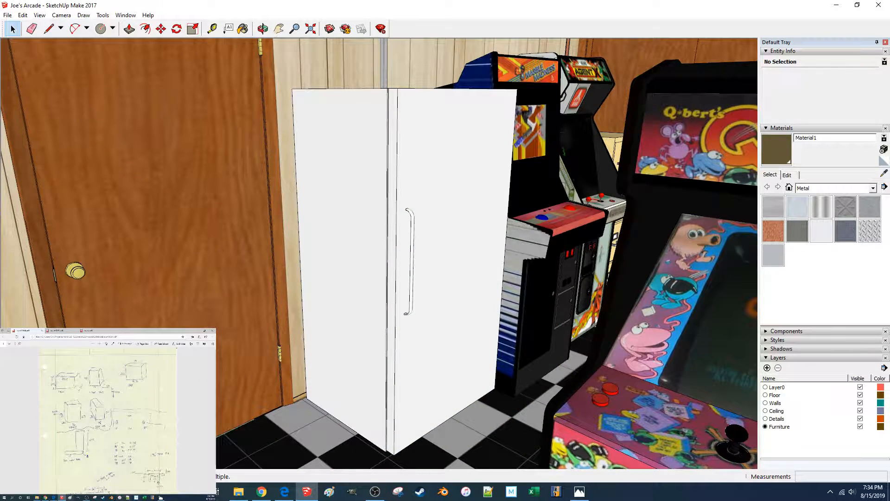
pyautogui.moveTo(37, 498)
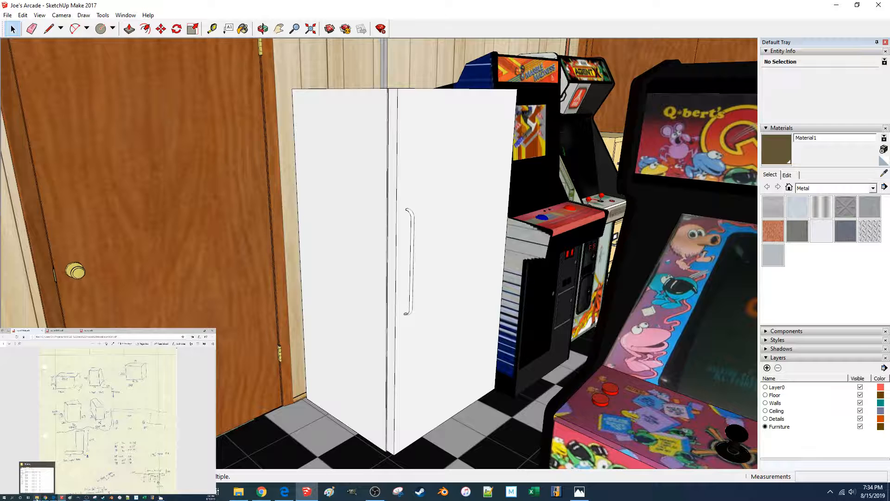
pyautogui.click(87, 497)
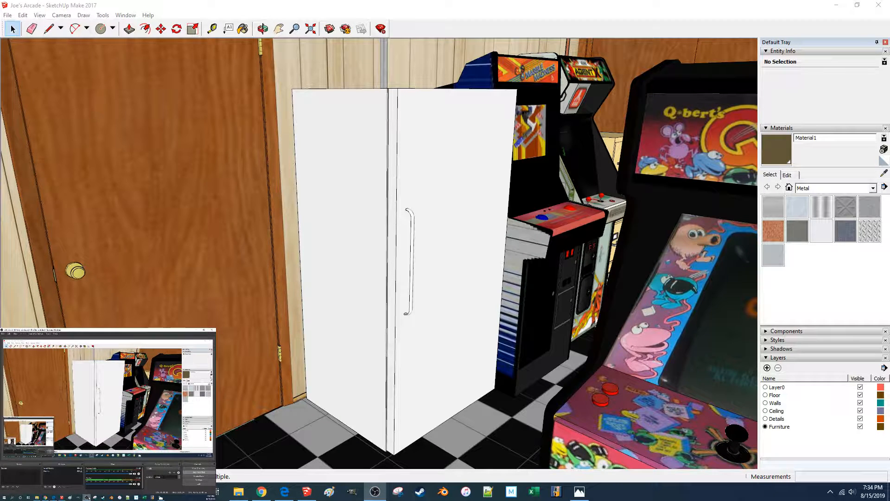
pyautogui.click(54, 497)
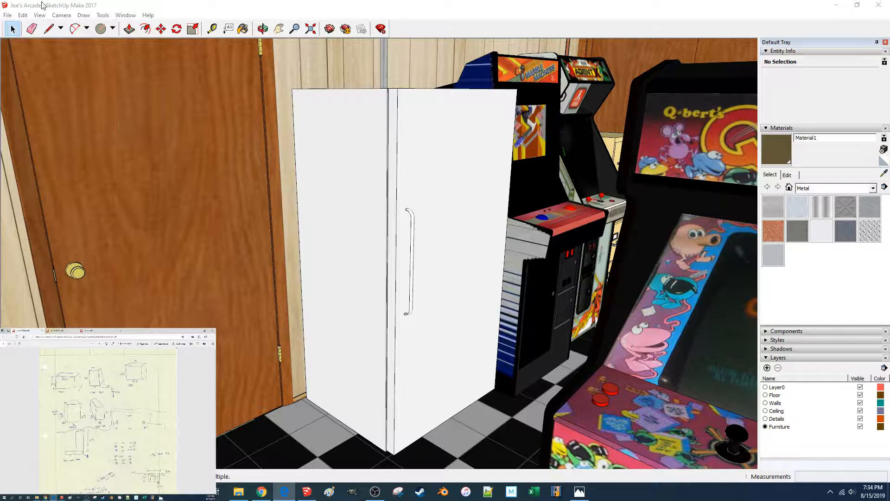
# Search the 3D Warehouse for "popcorn machine" and browse the resulting models for a suitable machine.
pyautogui.click(8, 15)
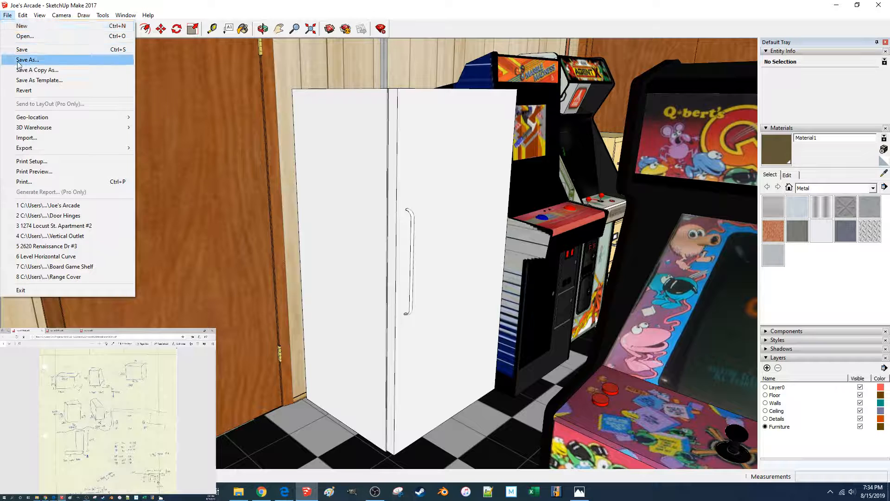
pyautogui.moveTo(116, 128)
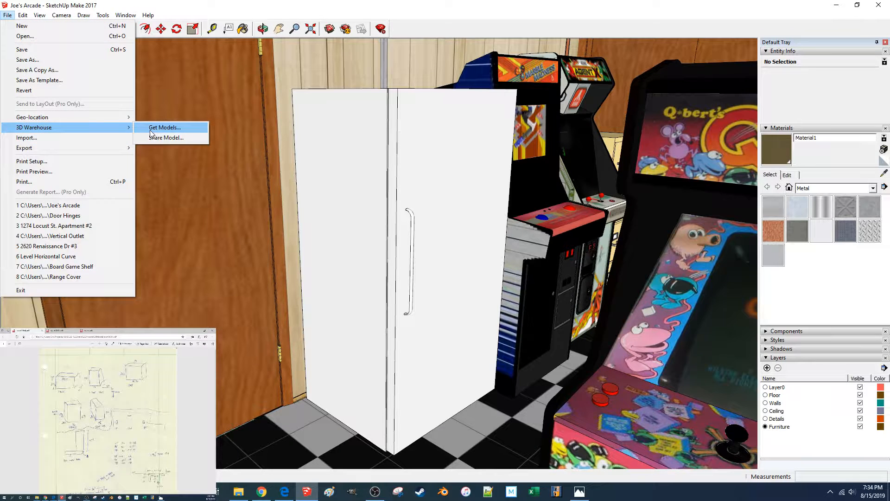
pyautogui.click(150, 130)
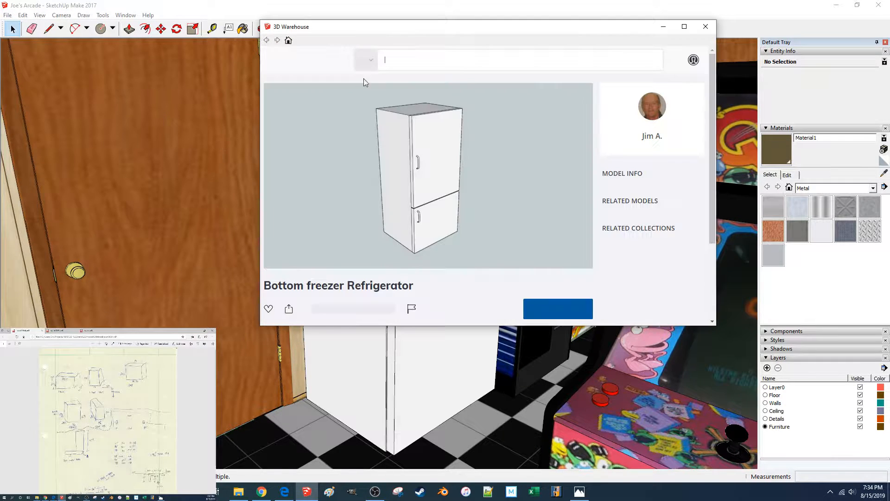
pyautogui.click(408, 59)
pyautogui.write('popcorn')
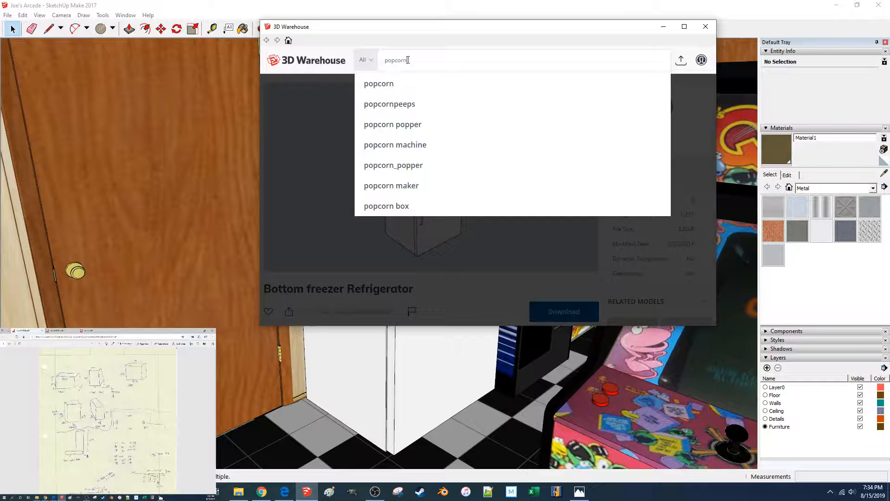
pyautogui.write(' machine')
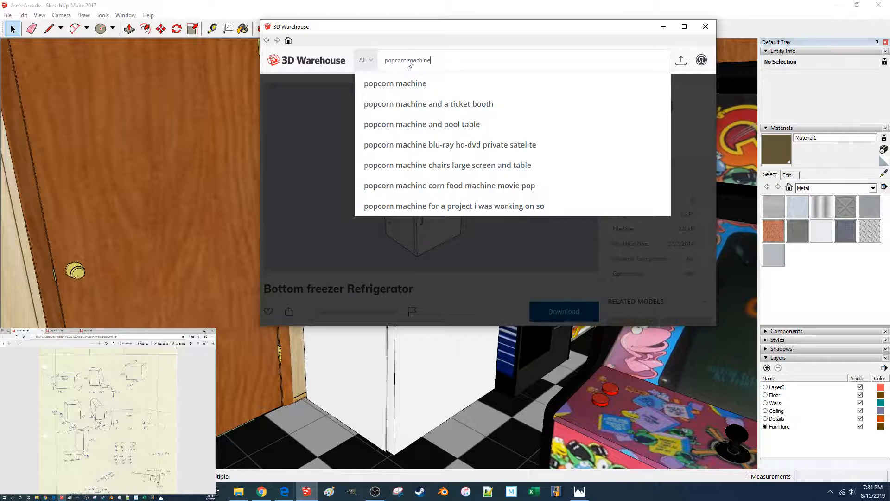
pyautogui.press('Return')
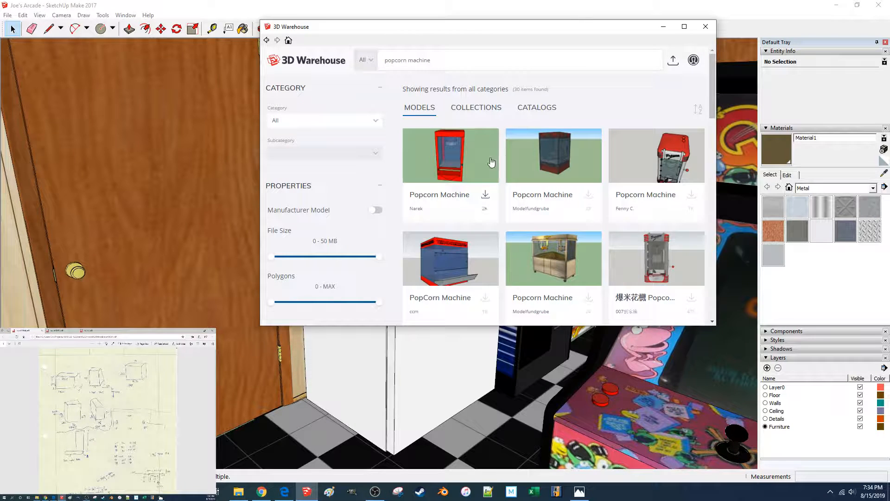
pyautogui.moveTo(552, 259)
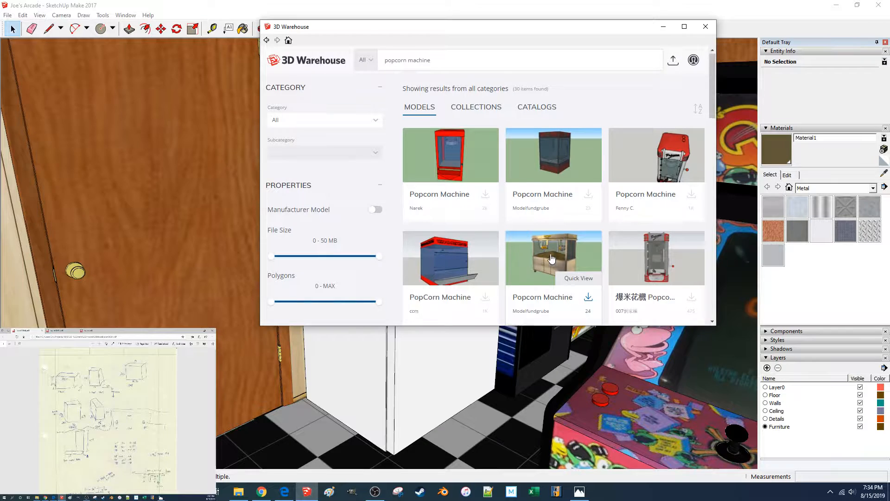
pyautogui.scroll(-1, 552, 258)
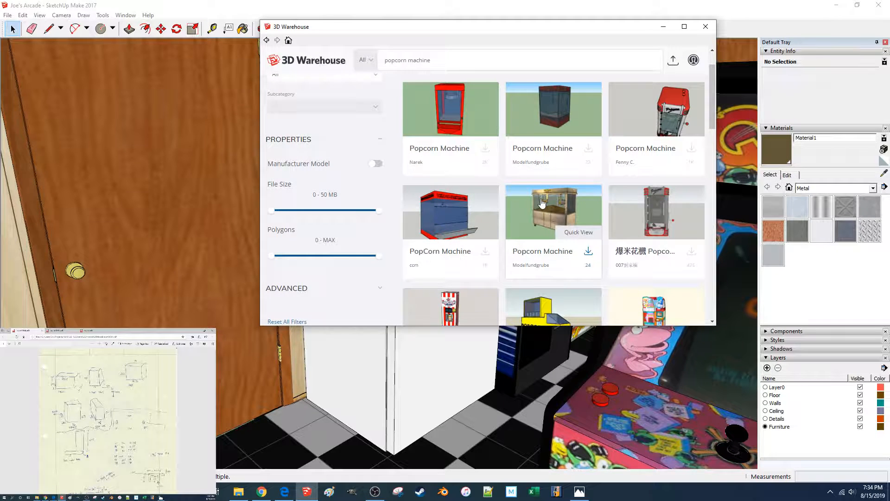
pyautogui.scroll(-1, 542, 203)
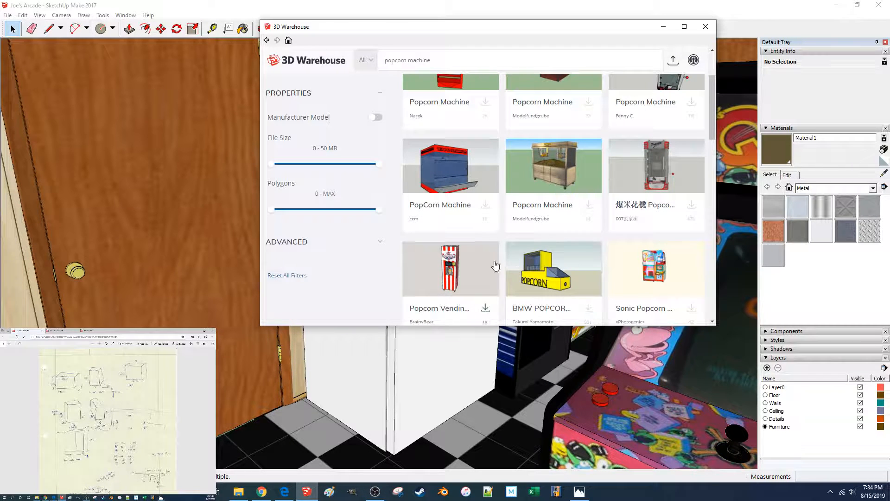
pyautogui.scroll(-4, 487, 229)
pyautogui.scroll(4, 487, 229)
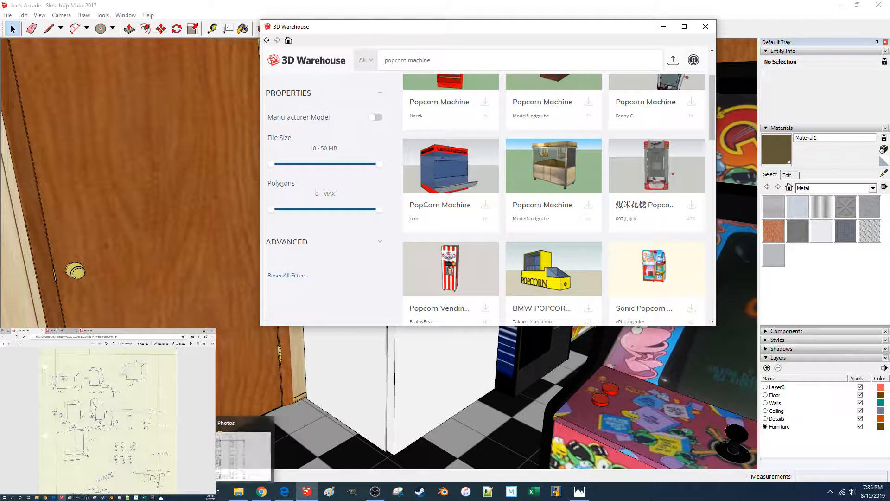
# Open the video footage from the reference folder and pause it where the popcorn machine and drinking fountain are in view.
pyautogui.click(39, 498)
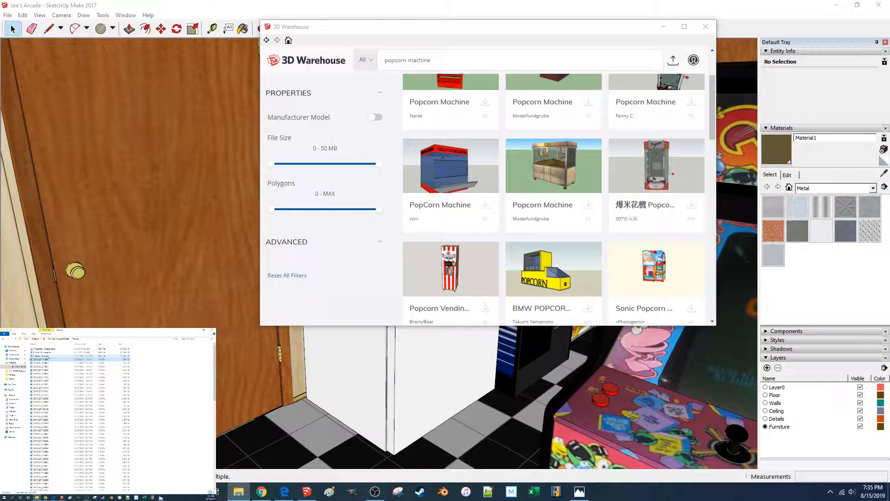
pyautogui.doubleClick(46, 356)
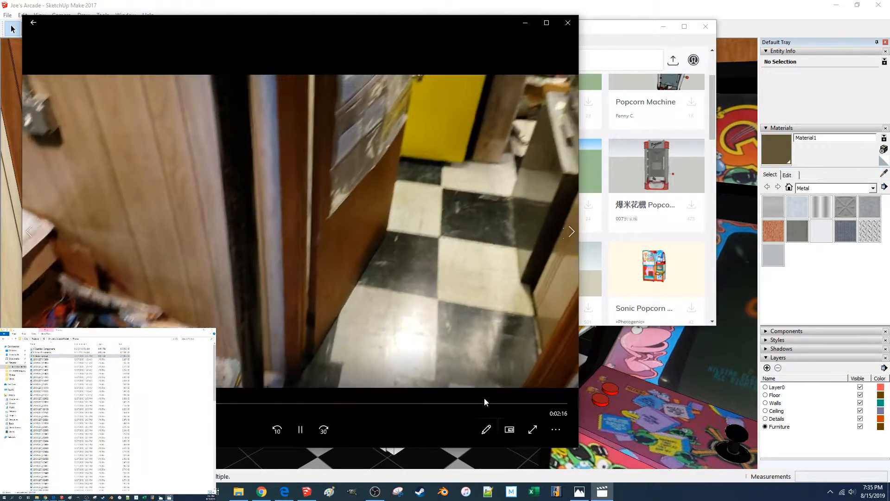
pyautogui.click(500, 403)
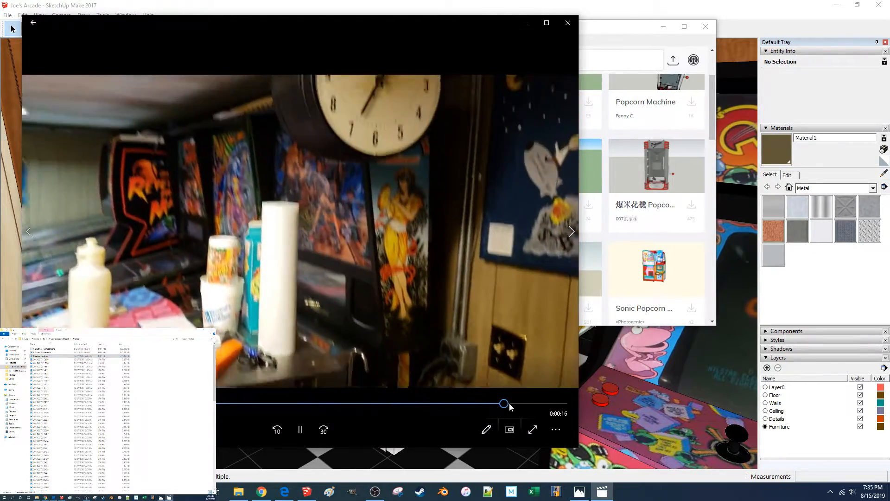
pyautogui.click(483, 405)
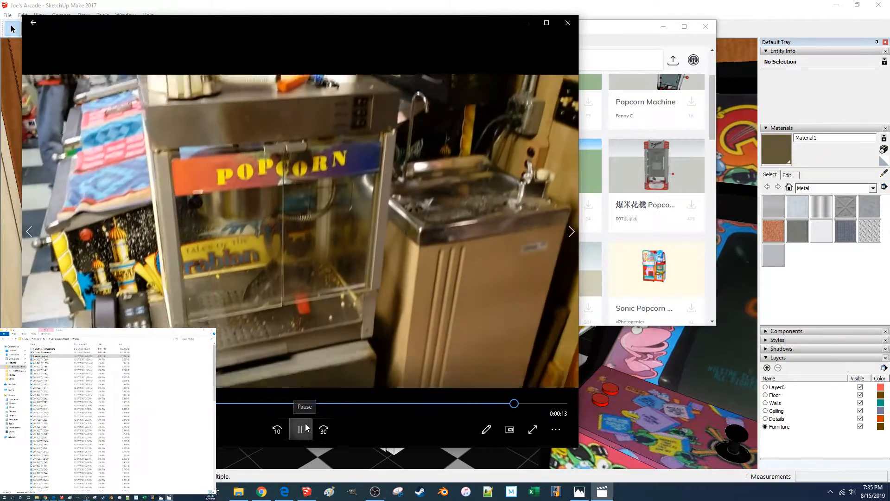
pyautogui.click(301, 429)
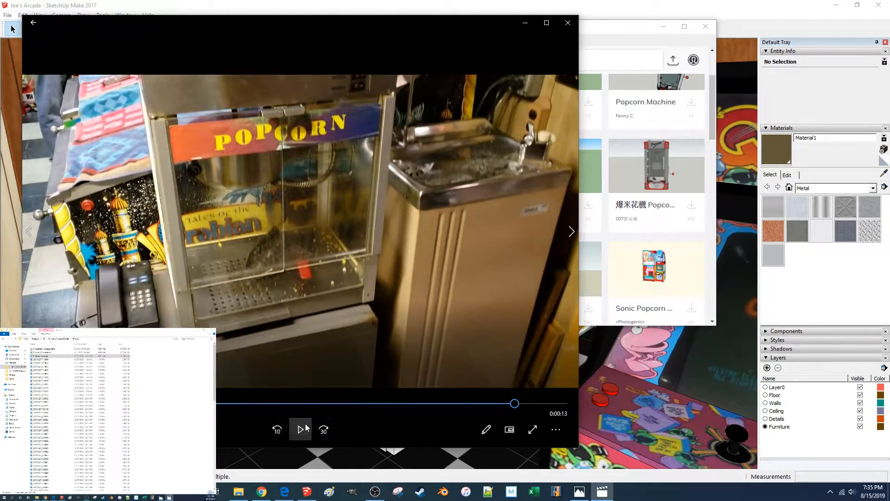
# Move the paused reference video onto the secondary display, keeping the SketchUp model and 3D Warehouse on the main one.
pyautogui.moveTo(328, 8)
pyautogui.mouseDown()
pyautogui.moveTo(139, 445)
pyautogui.moveTo(27, 329)
pyautogui.mouseUp()
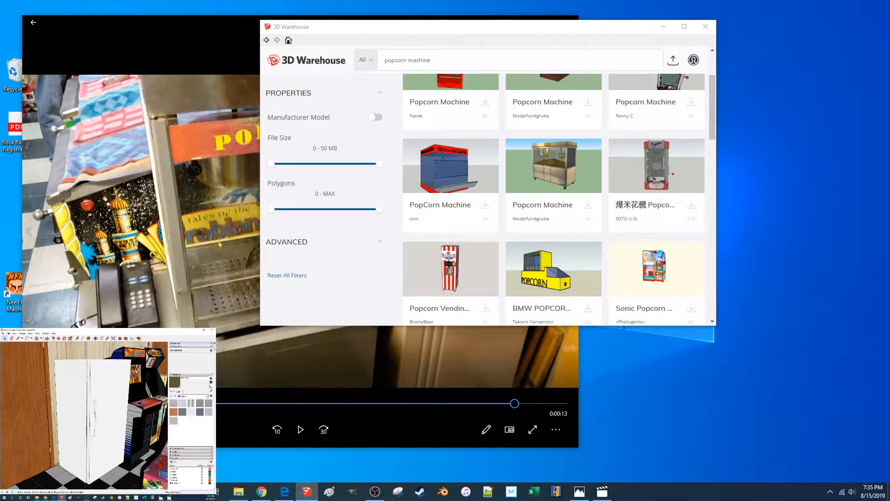
pyautogui.moveTo(93, 329); pyautogui.dragTo(503, 0)
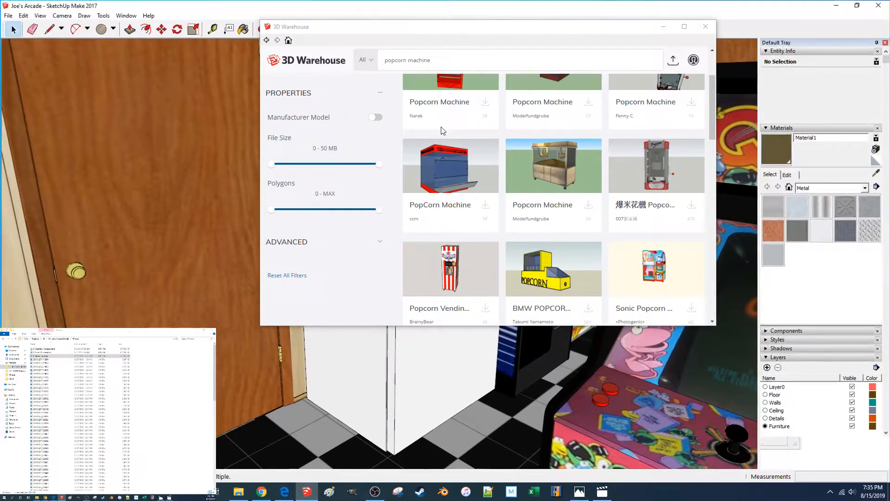
pyautogui.click(604, 488)
pyautogui.moveTo(234, 5)
pyautogui.mouseDown()
pyautogui.moveTo(140, 180)
pyautogui.moveTo(427, 2)
pyautogui.mouseUp()
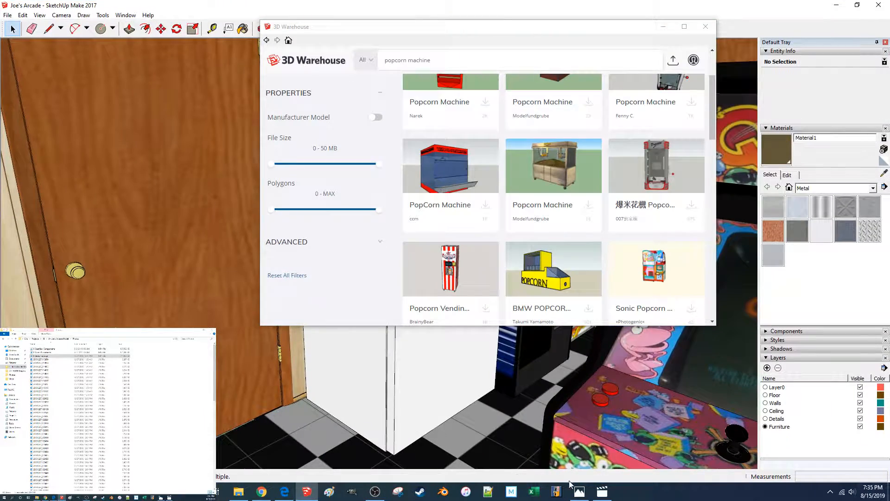
pyautogui.click(598, 490)
pyautogui.moveTo(104, 23); pyautogui.dragTo(97, 329)
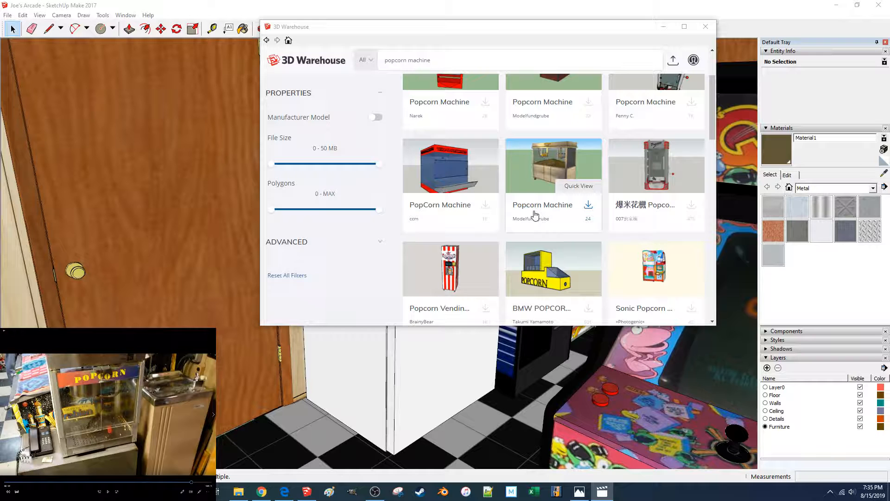
# Browse all the popcorn machine results and compare their shapes with the machine in the paused footage.
pyautogui.click(631, 30)
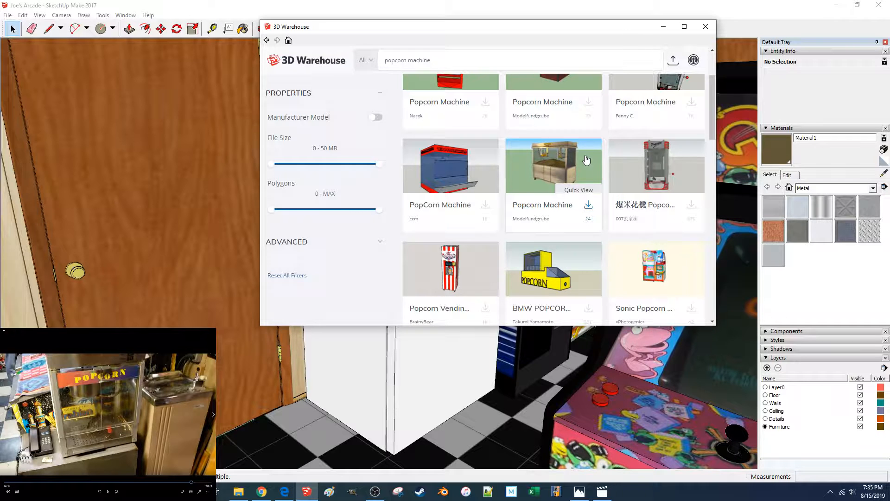
pyautogui.scroll(2, 587, 160)
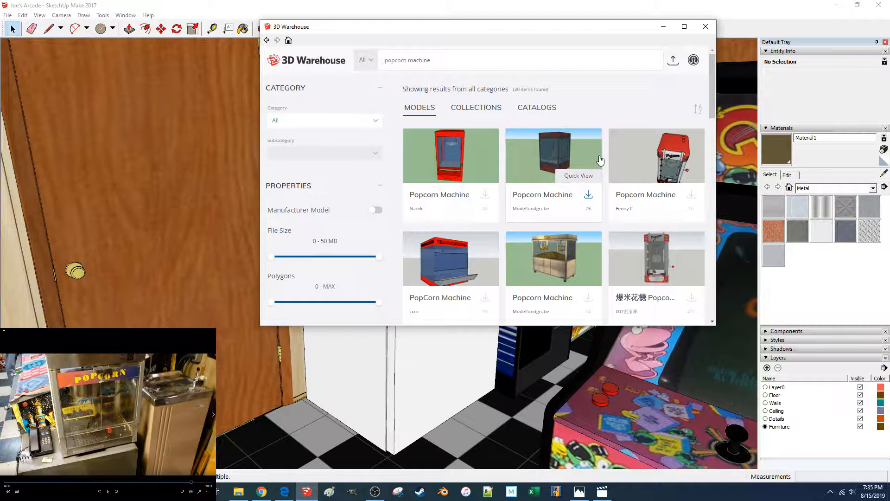
pyautogui.scroll(-6, 600, 160)
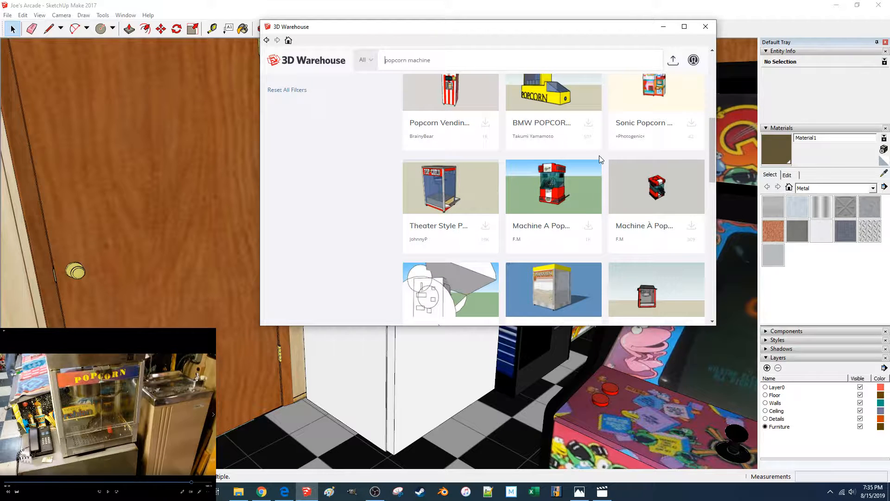
pyautogui.scroll(-3, 599, 155)
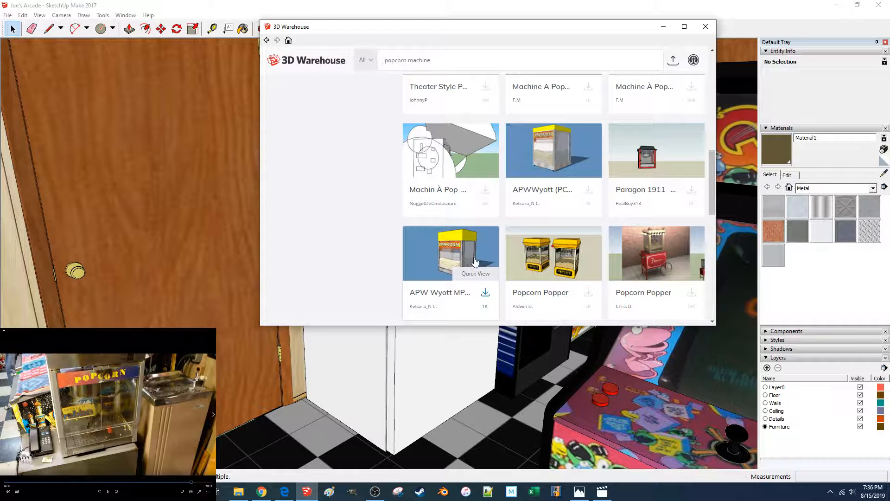
pyautogui.scroll(-3, 556, 251)
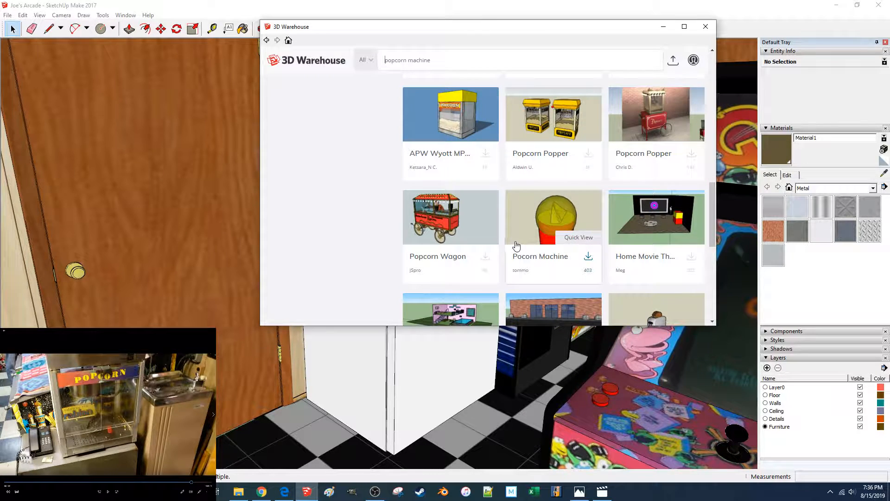
pyautogui.scroll(-4, 519, 207)
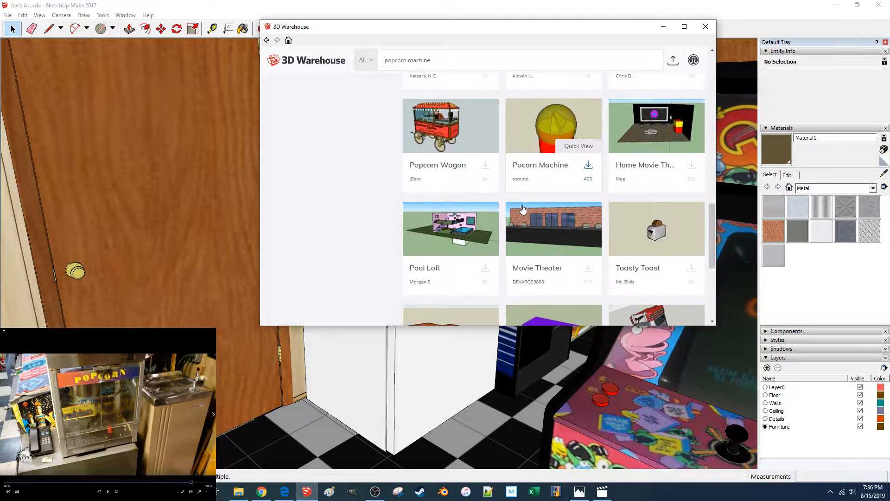
pyautogui.scroll(-3, 525, 221)
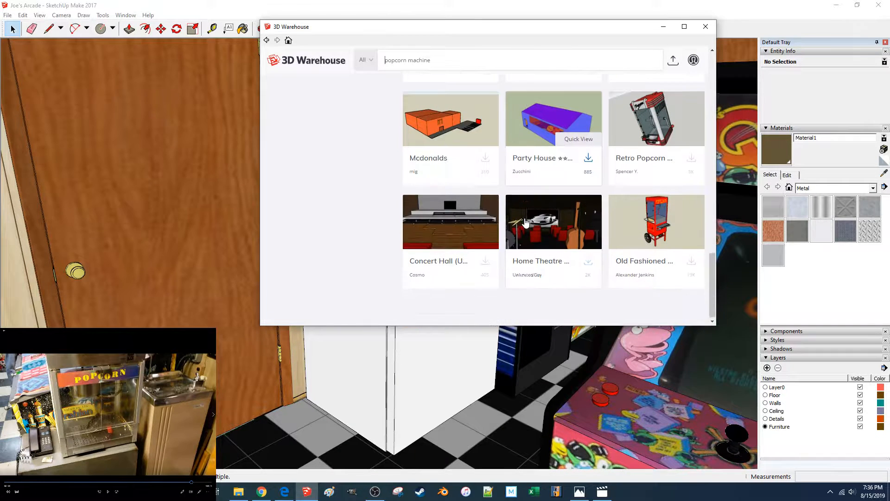
pyautogui.scroll(8, 523, 222)
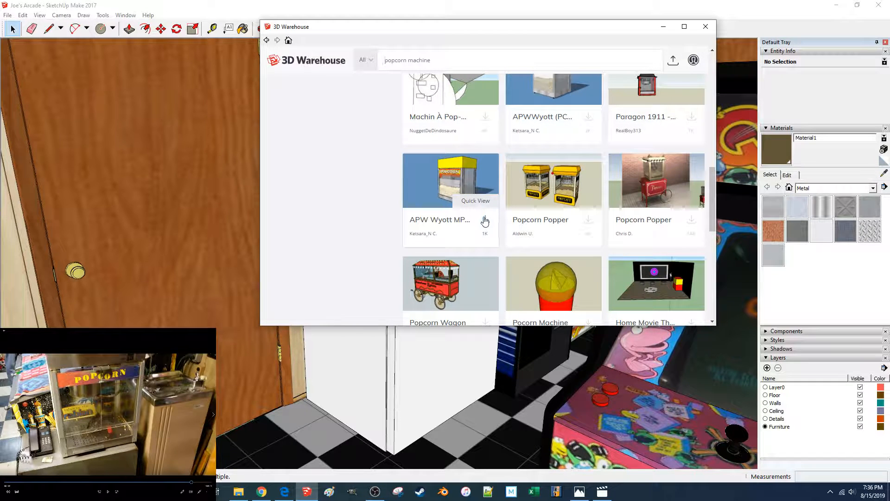
# Review the APW Wyott MPC-1A - 6 oz. Popcorn Popper Machine and download it directly into the SketchUp model.
pyautogui.click(470, 182)
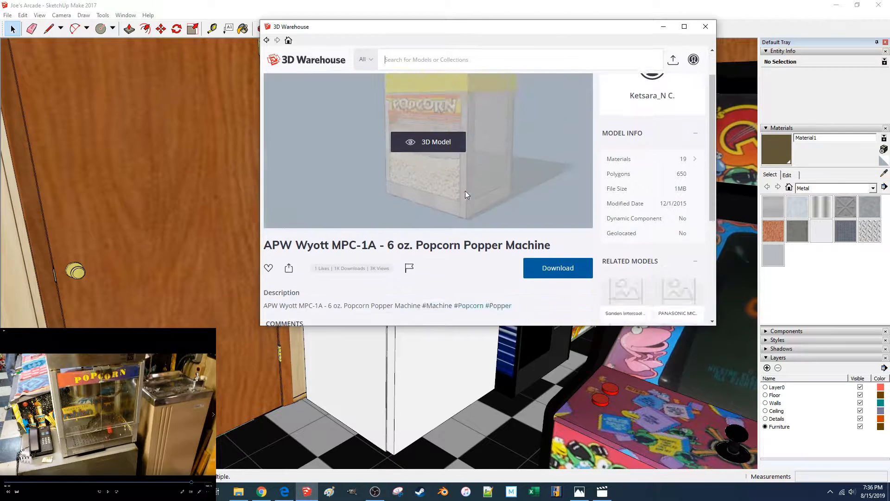
pyautogui.scroll(-2, 486, 208)
pyautogui.scroll(5, 486, 208)
pyautogui.scroll(-3, 486, 209)
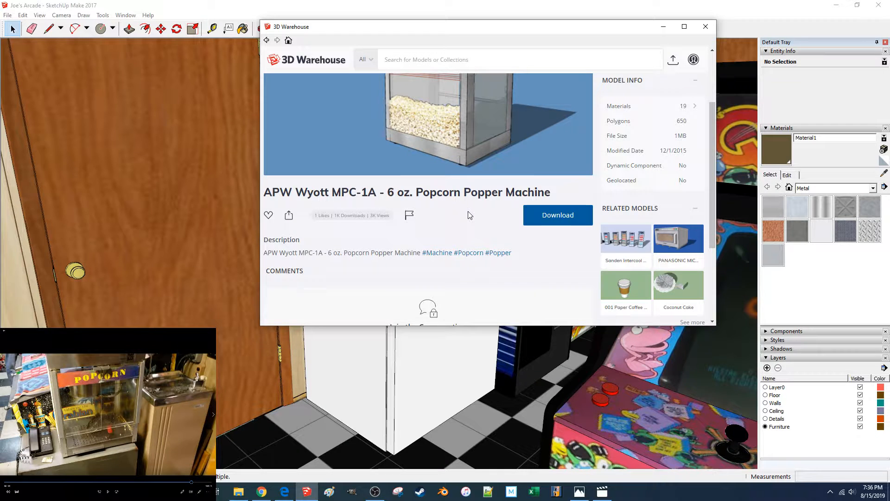
pyautogui.scroll(2, 469, 213)
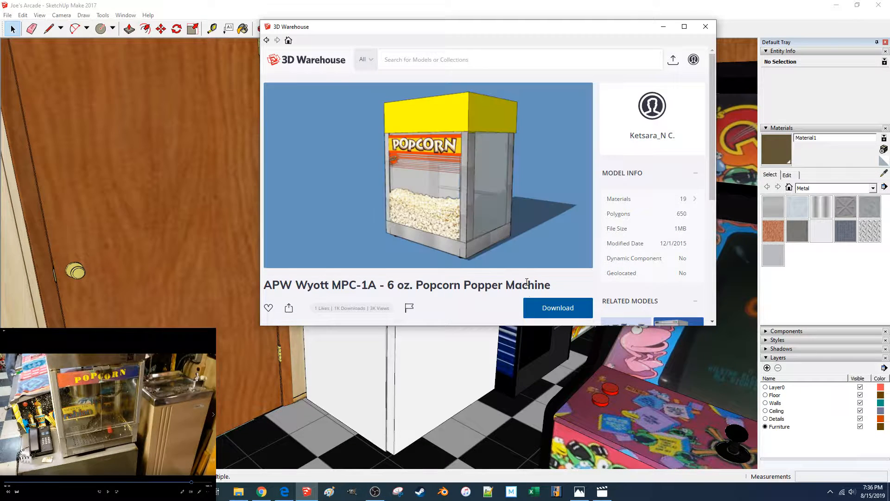
pyautogui.click(536, 311)
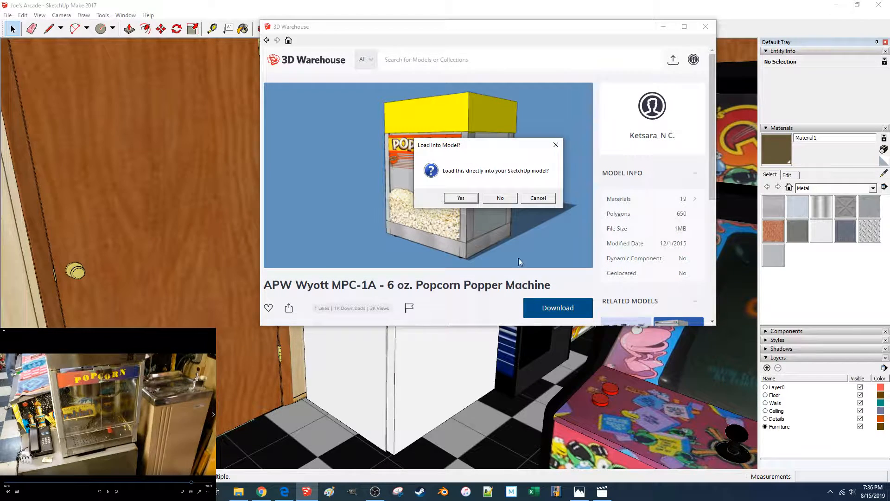
pyautogui.click(462, 199)
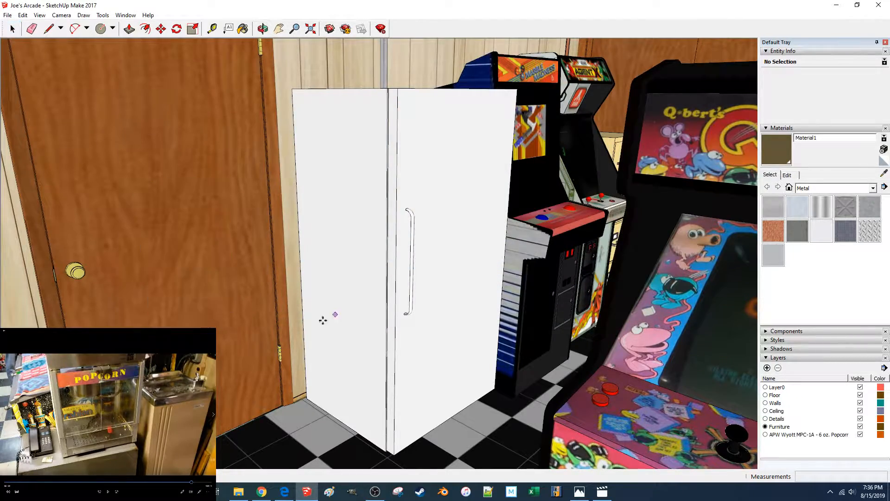
# Place the popcorn machine on the floor in front of the wooden door and move it about 19 inches into the room.
pyautogui.moveTo(320, 362); pyautogui.dragTo(368, 402, button='middle')
pyautogui.scroll(-3, 368, 403)
pyautogui.click(365, 447)
pyautogui.moveTo(365, 447); pyautogui.dragTo(436, 383, button='middle')
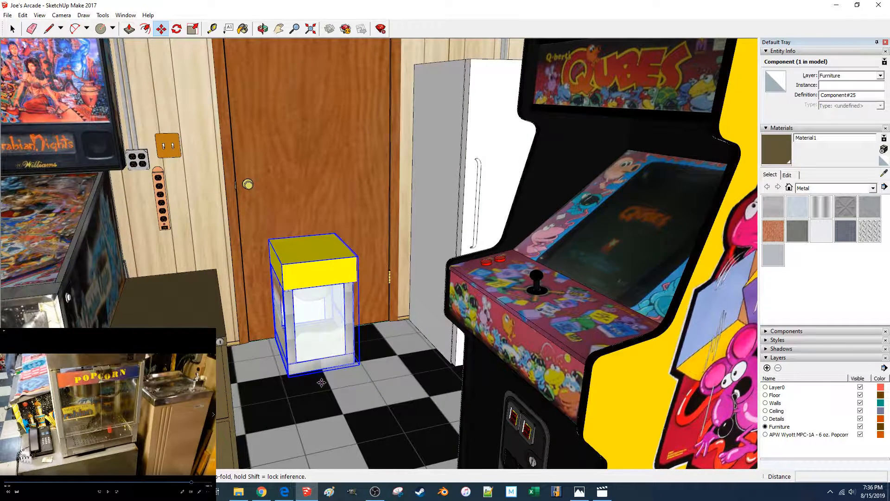
pyautogui.click(321, 382)
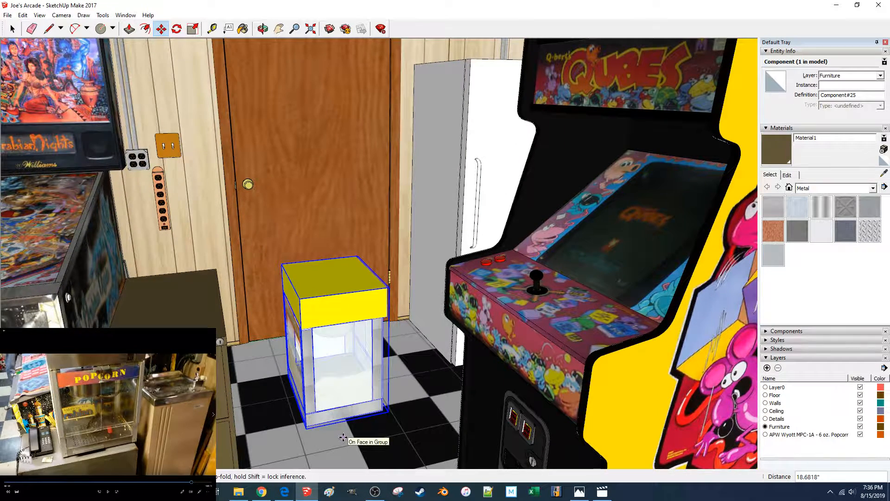
pyautogui.click(343, 438)
pyautogui.press('space')
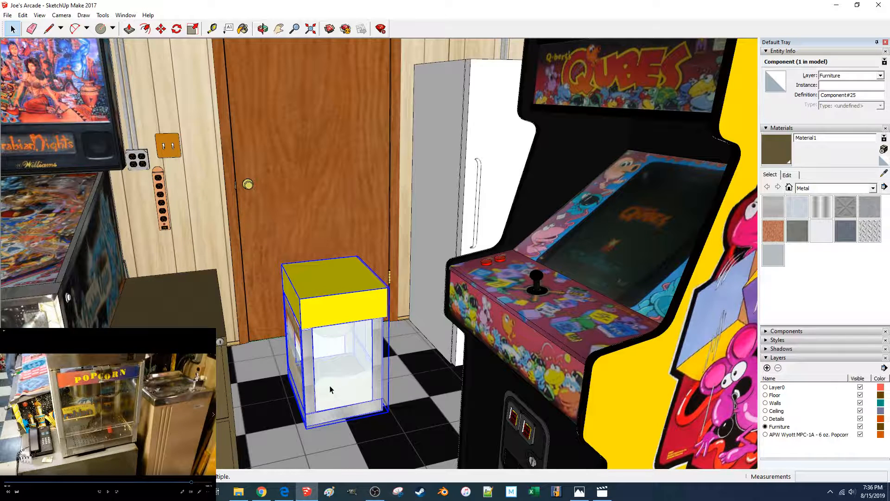
# Move the popcorn machine out of the arcade room into the empty space outside, deselect it and view it from below.
pyautogui.moveTo(334, 384); pyautogui.dragTo(358, 371, button='middle')
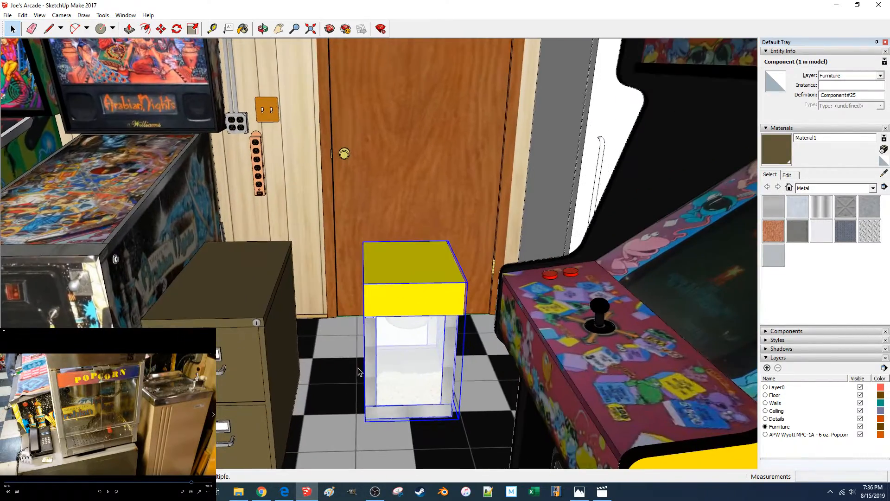
pyautogui.press('m')
pyautogui.click(370, 435)
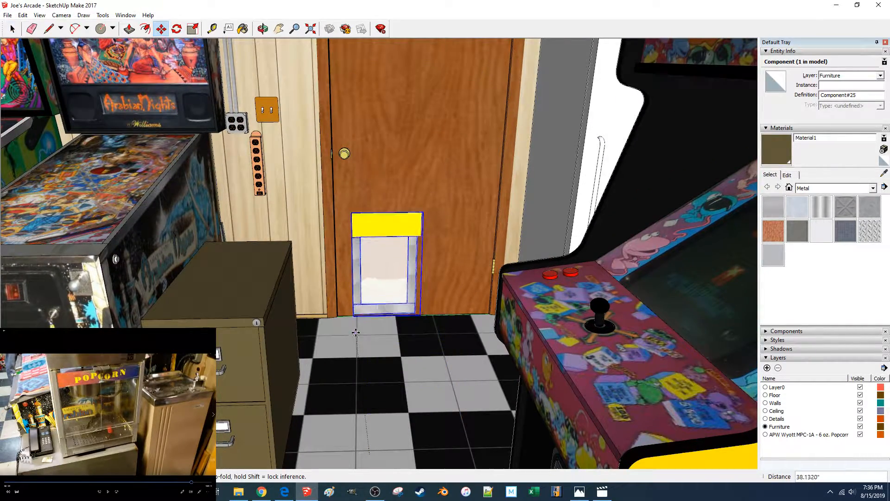
pyautogui.moveTo(369, 328); pyautogui.dragTo(430, 330, button='middle')
pyautogui.click(180, 227)
pyautogui.scroll(5, 193, 228)
pyautogui.press('space')
pyautogui.moveTo(197, 245); pyautogui.dragTo(167, 216, button='middle')
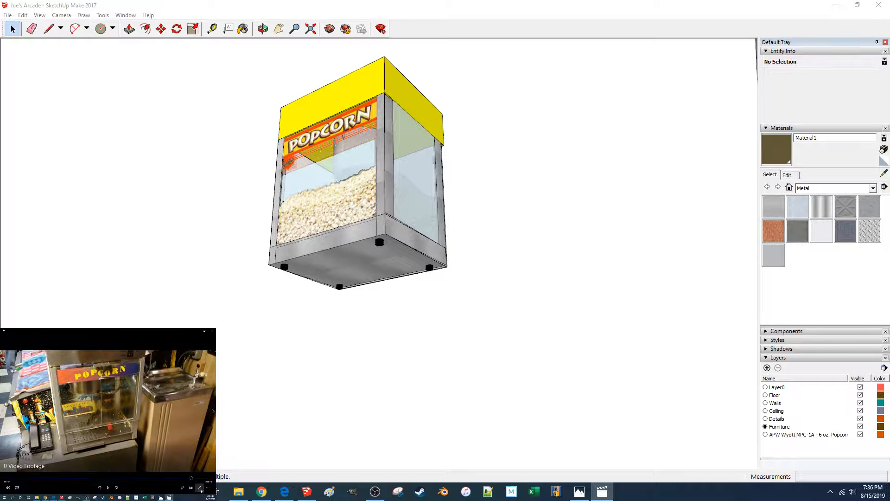
# Put the reference video away, bring up the hand-drawn measurement sheet on the secondary display and return to SketchUp.
pyautogui.click(199, 330)
pyautogui.click(124, 329)
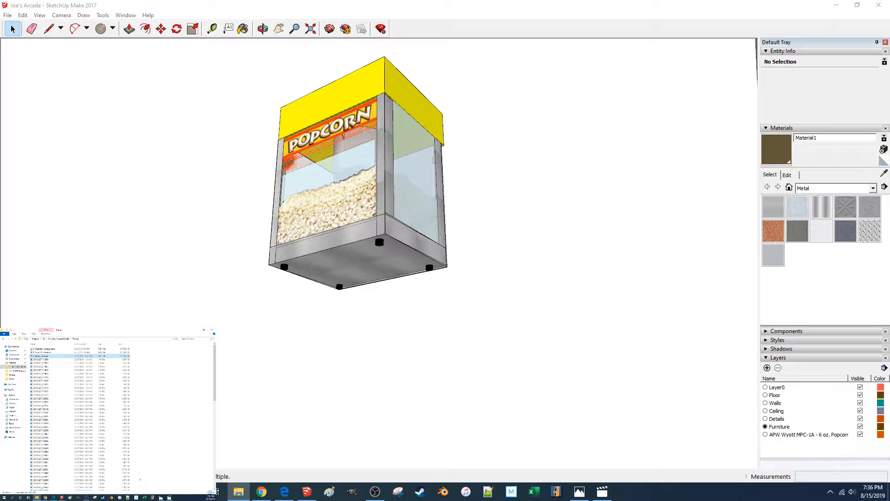
pyautogui.click(54, 498)
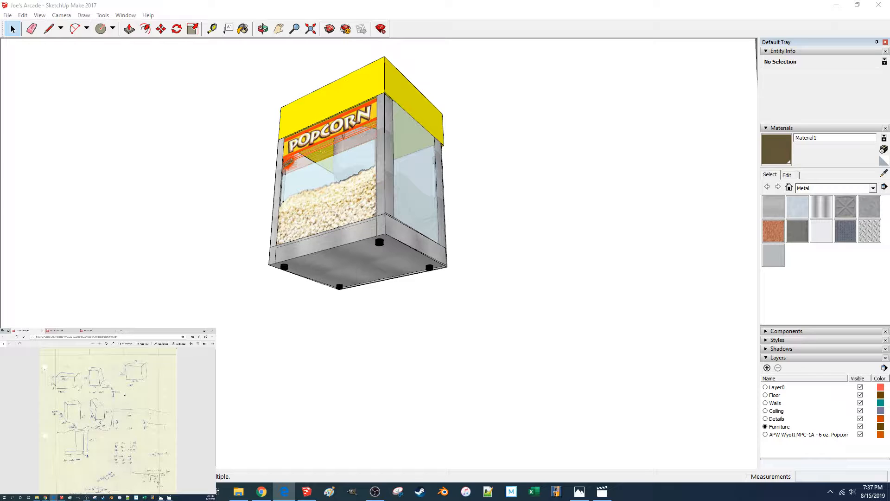
pyautogui.click(209, 261)
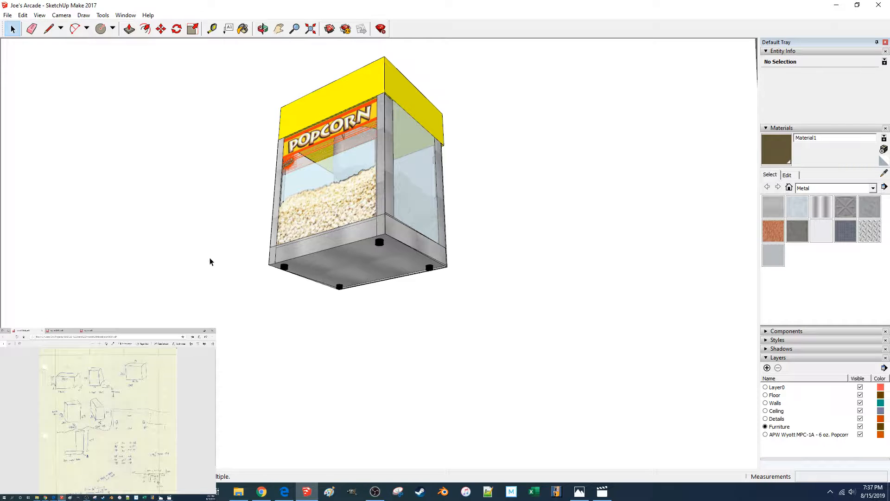
# Measure the popcorn machine's height with the Line tool from its top corner to the base, then discard the line.
pyautogui.press('l')
pyautogui.click(384, 56)
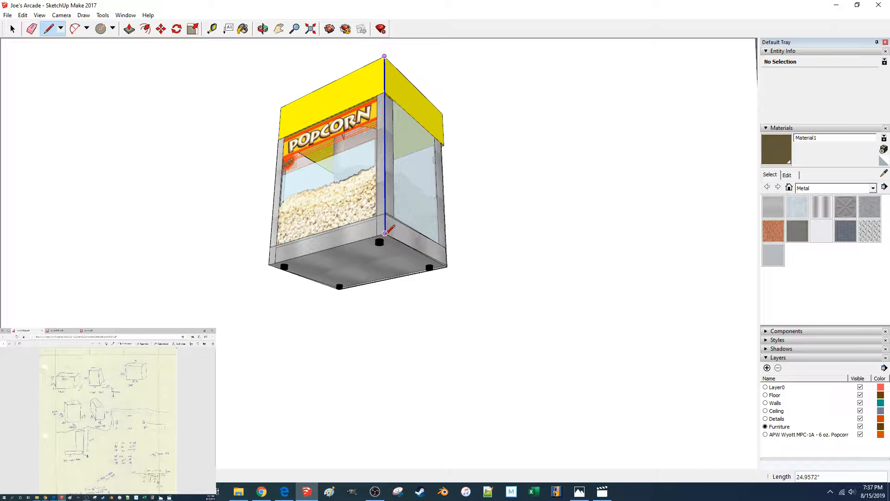
pyautogui.scroll(8, 387, 230)
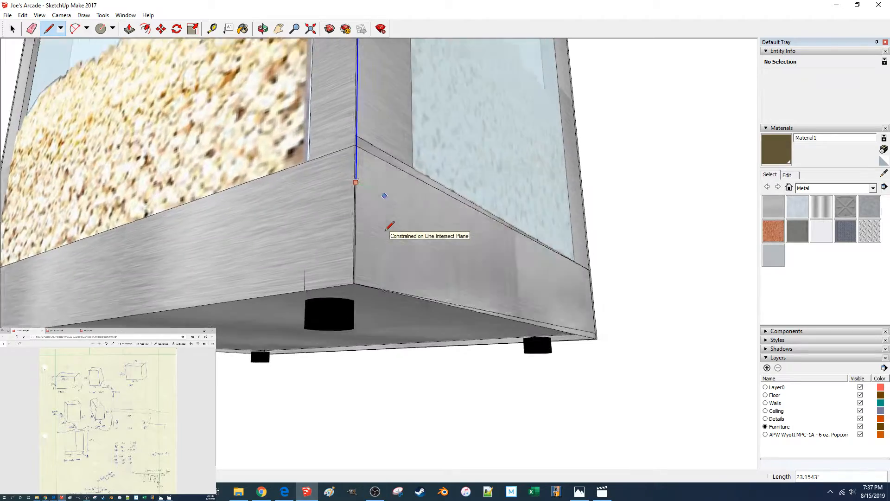
pyautogui.moveTo(386, 230); pyautogui.dragTo(387, 229, button='middle')
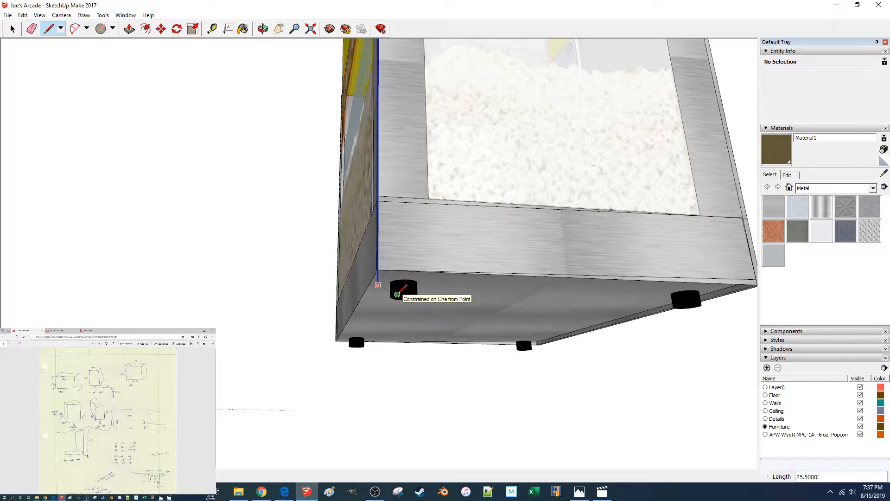
pyautogui.press('space')
pyautogui.moveTo(280, 288); pyautogui.dragTo(279, 289, button='middle')
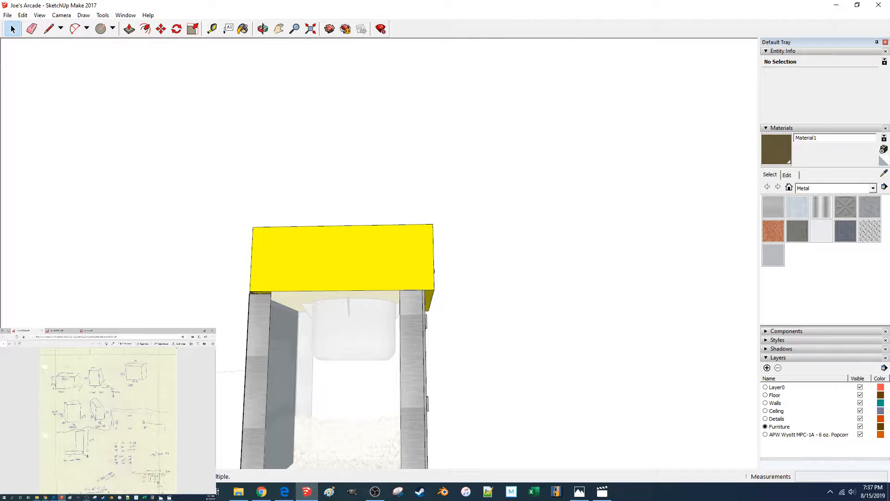
# Bring the reference footage back up on the secondary display, play it briefly and pause on the popcorn machine.
pyautogui.click(168, 498)
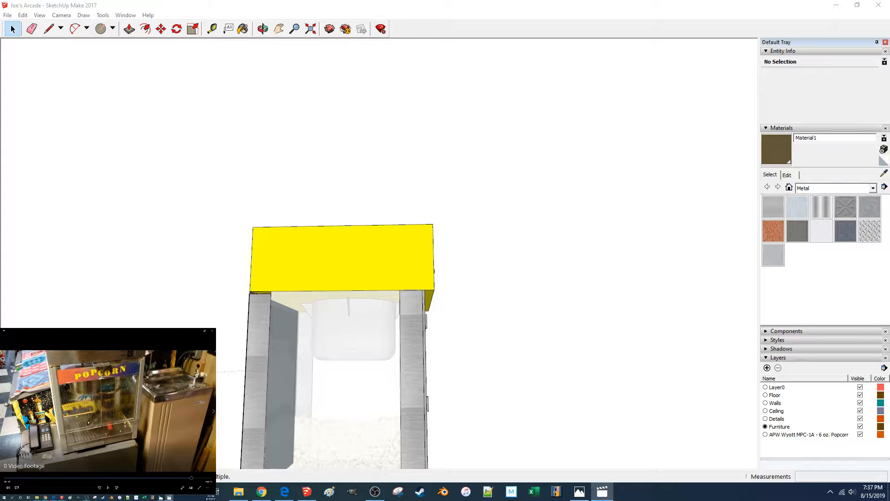
pyautogui.click(108, 487)
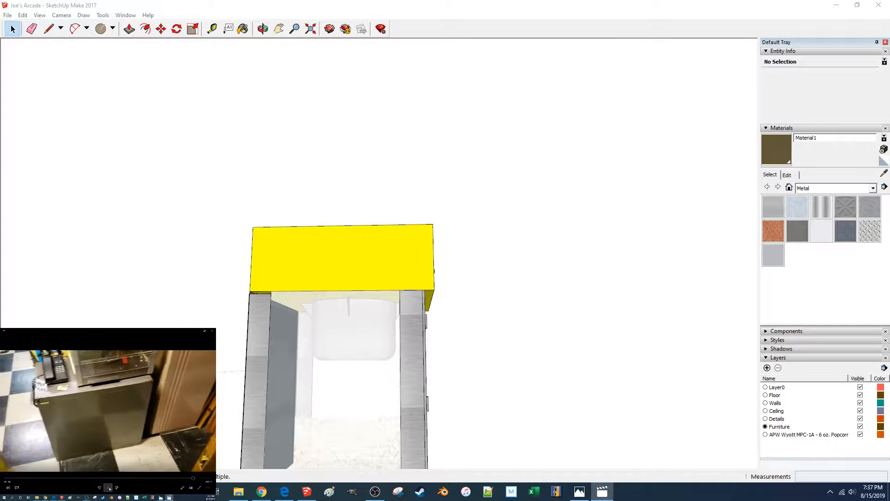
pyautogui.click(108, 487)
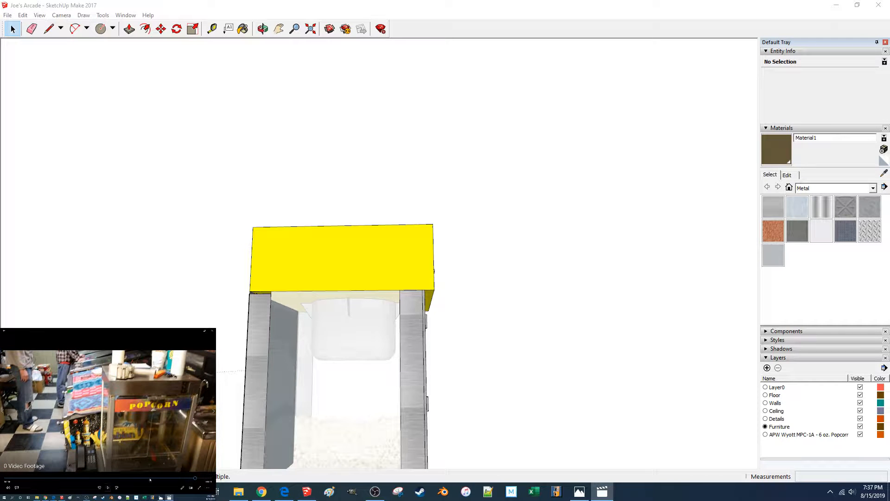
pyautogui.moveTo(512, 294)
pyautogui.mouseDown(button='middle')
pyautogui.moveTo(471, 300)
pyautogui.moveTo(515, 296)
pyautogui.mouseUp(button='middle')
pyautogui.moveTo(364, 206); pyautogui.dragTo(307, 190, button='middle')
pyautogui.press('p')
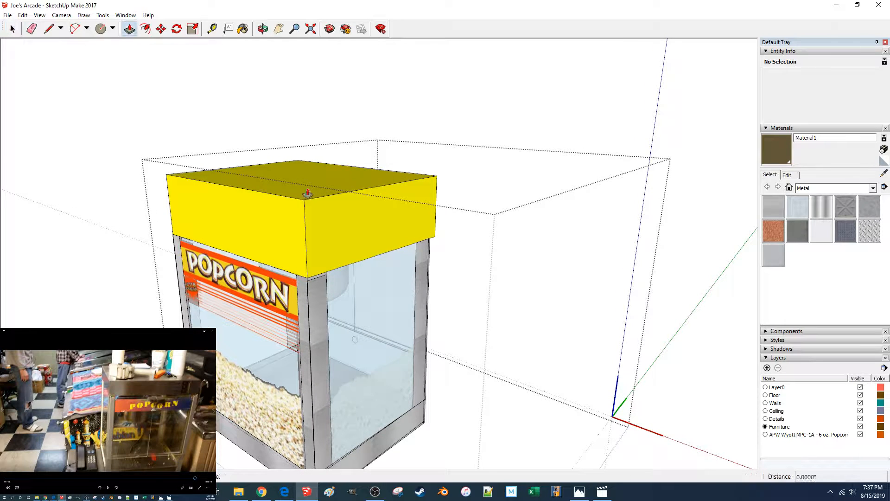
pyautogui.press('space')
pyautogui.doubleClick(299, 187)
pyautogui.press('p')
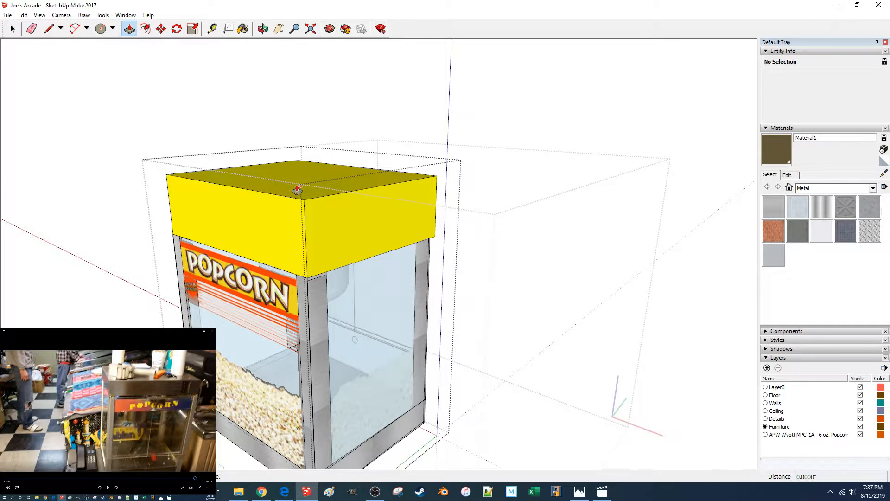
pyautogui.press('space')
pyautogui.click(284, 190)
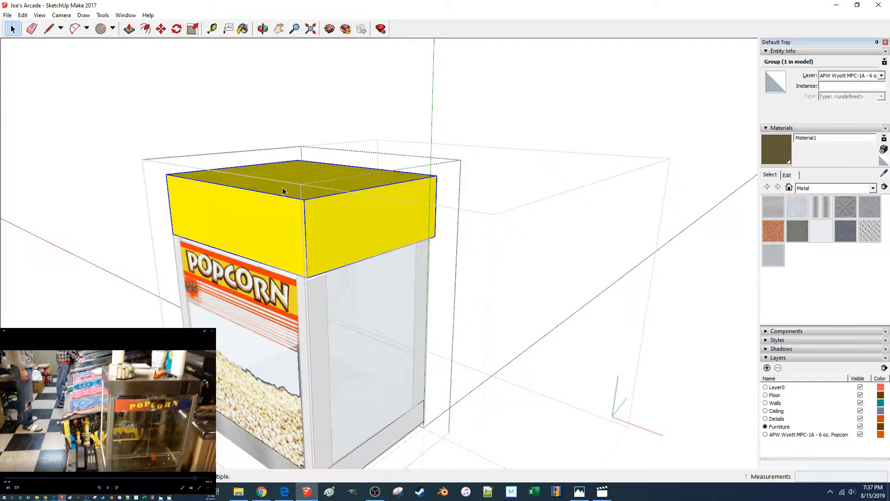
pyautogui.doubleClick(279, 190)
pyautogui.press('p')
pyautogui.click(300, 186)
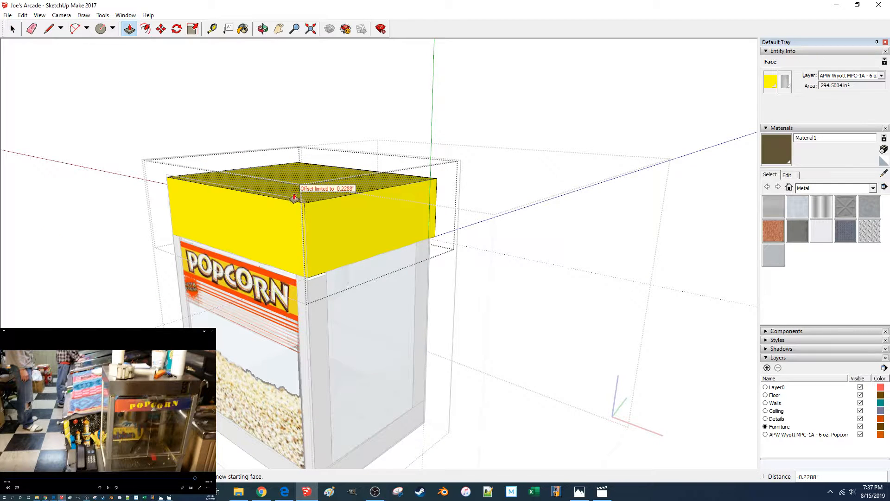
pyautogui.press('Escape')
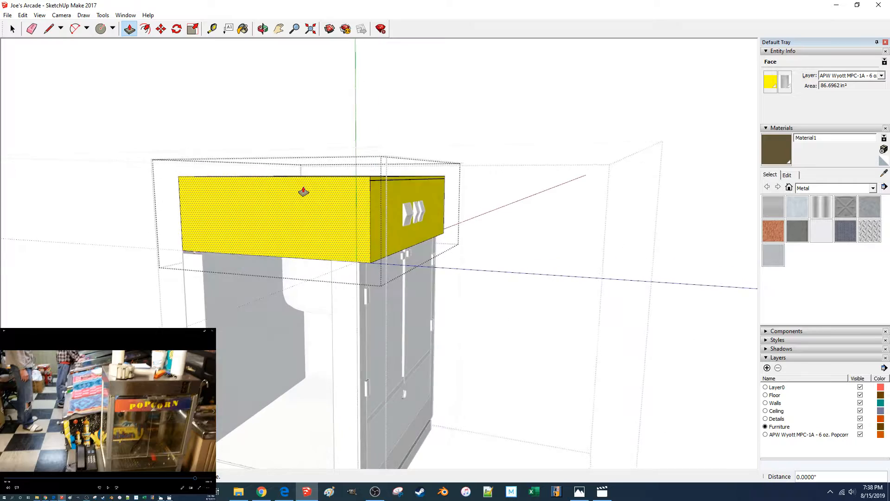
# Move the popcorn machine's yellow top group straight up, clear of the glass body.
pyautogui.scroll(6, 406, 187)
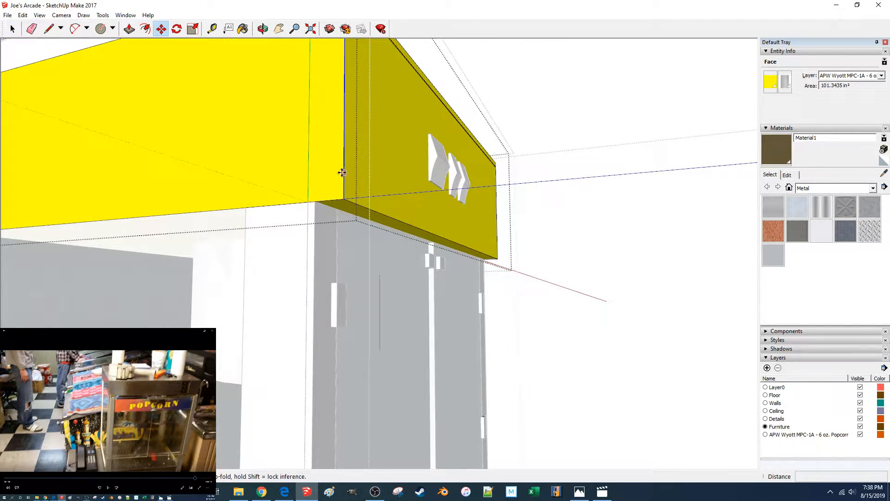
pyautogui.press('space')
pyautogui.scroll(-3, 326, 177)
pyautogui.scroll(-2, 326, 177)
pyautogui.click(366, 175)
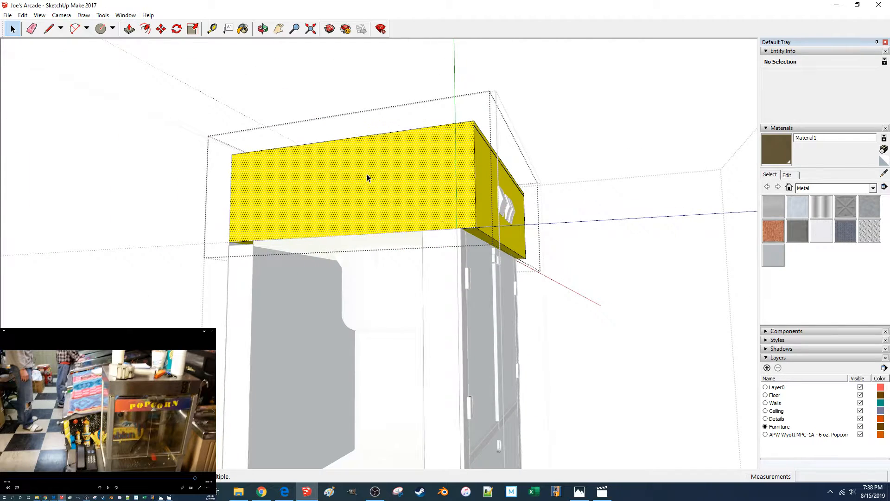
pyautogui.click(612, 192)
pyautogui.click(443, 200)
pyautogui.press('m')
pyautogui.click(409, 198)
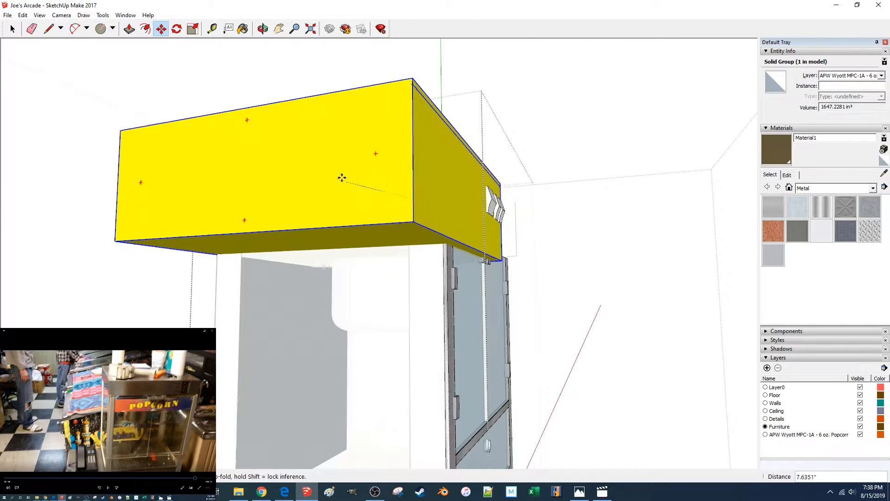
pyautogui.click(406, 89)
pyautogui.press('space')
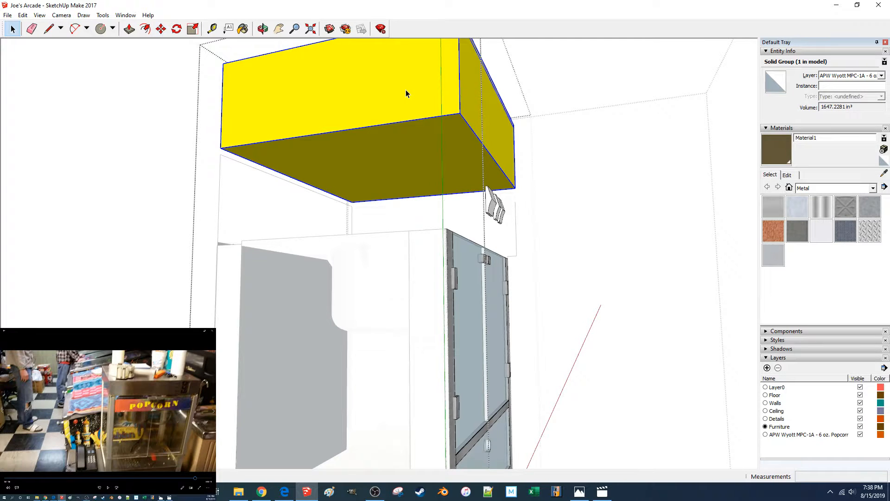
# Push the underside of the yellow top upward by 1 inch and close the group.
pyautogui.doubleClick(406, 90)
pyautogui.press('p')
pyautogui.moveTo(419, 147); pyautogui.dragTo(423, 124)
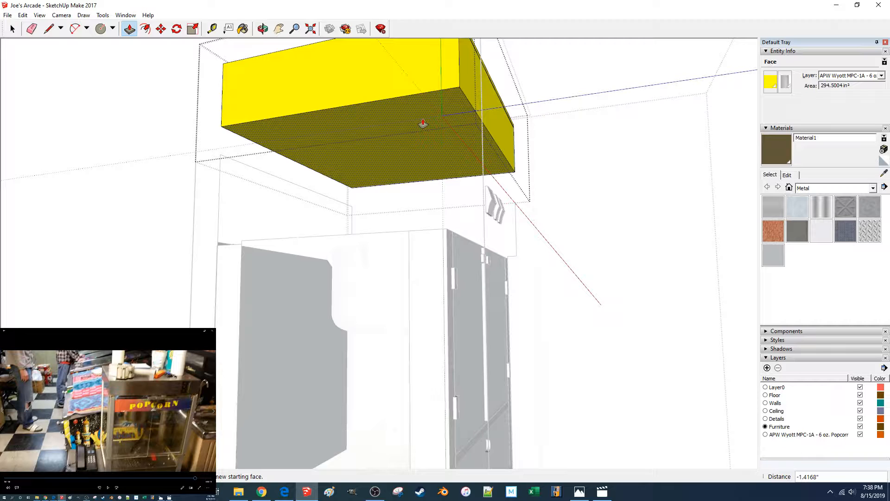
pyautogui.write('1')
pyautogui.press('Return')
pyautogui.press('space')
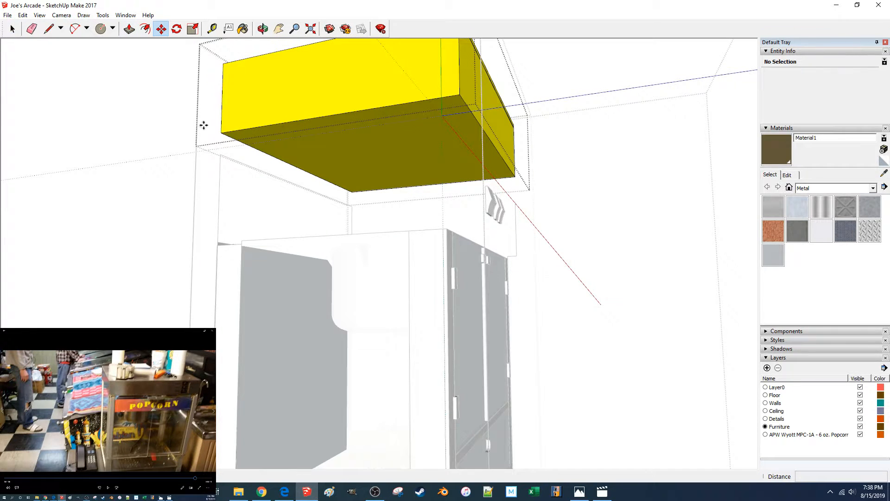
pyautogui.click(173, 128)
# Try to move the yellow top down 12 inches, and undo the move.
pyautogui.click(258, 113)
pyautogui.press('m')
pyautogui.click(139, 126)
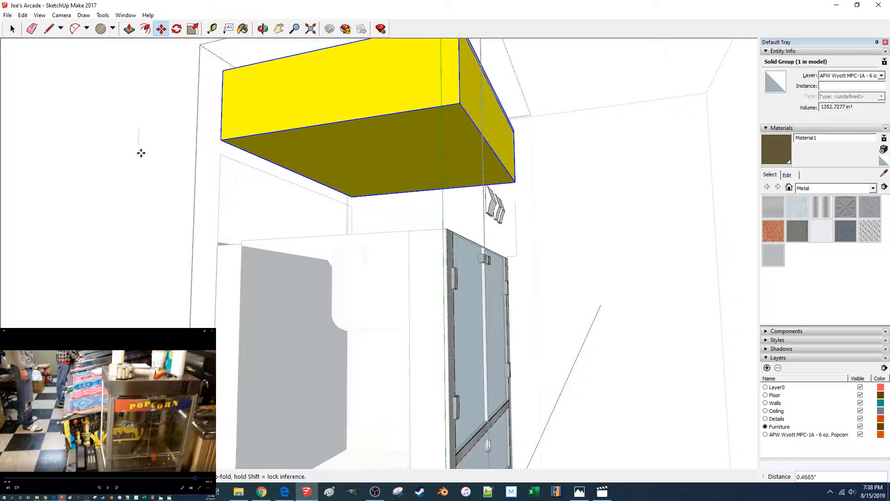
pyautogui.write('12')
pyautogui.press('Return')
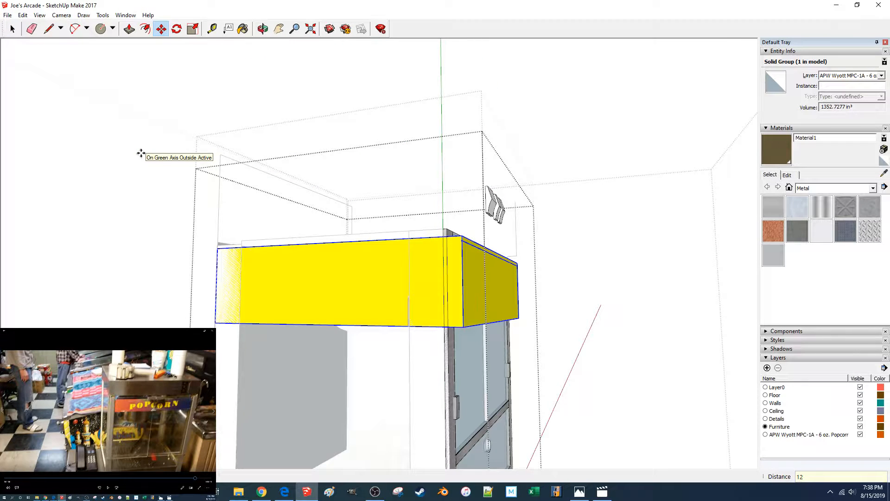
pyautogui.hotkey('ctrl', 'z')
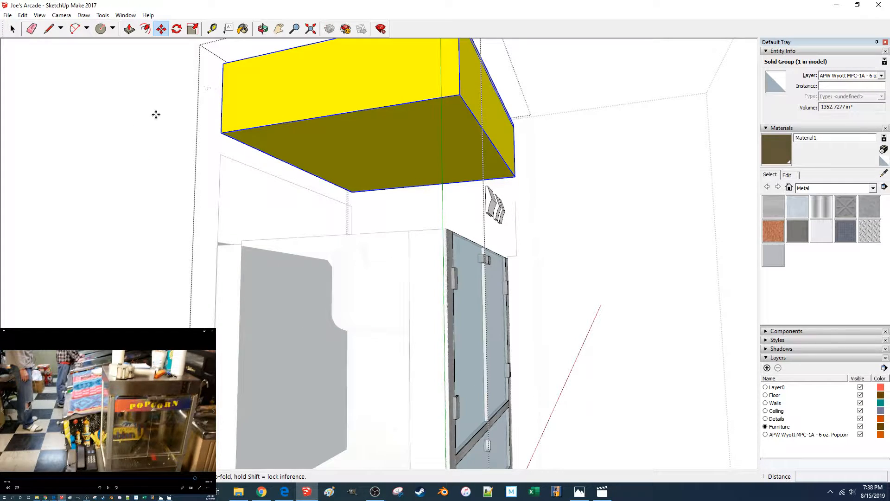
# Lower the yellow top by 6 inches and then about 1 inch more onto the glass body.
pyautogui.click(156, 115)
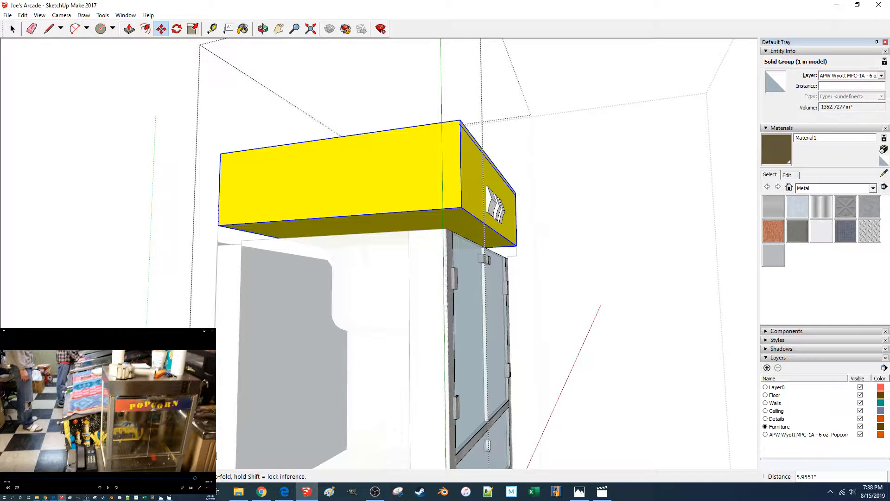
pyautogui.write('6')
pyautogui.press('Return')
pyautogui.moveTo(522, 163); pyautogui.dragTo(235, 383, button='middle')
pyautogui.click(285, 260)
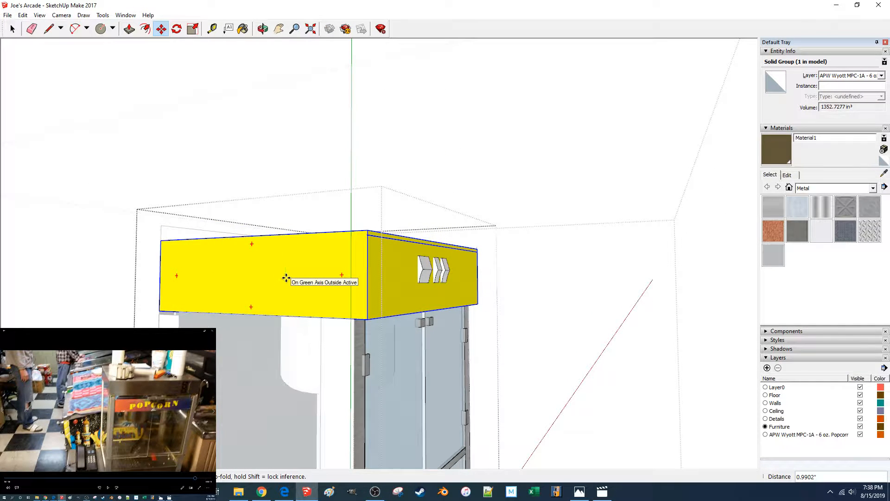
pyautogui.moveTo(284, 280); pyautogui.dragTo(326, 195, button='middle')
pyautogui.press('space')
# Move the inner group with the kettle along the green axis out through the front of the popcorn machine.
pyautogui.moveTo(261, 110); pyautogui.dragTo(341, 151, button='middle')
pyautogui.click(296, 132)
pyautogui.moveTo(297, 132); pyautogui.dragTo(322, 200, button='middle')
pyautogui.click(395, 235)
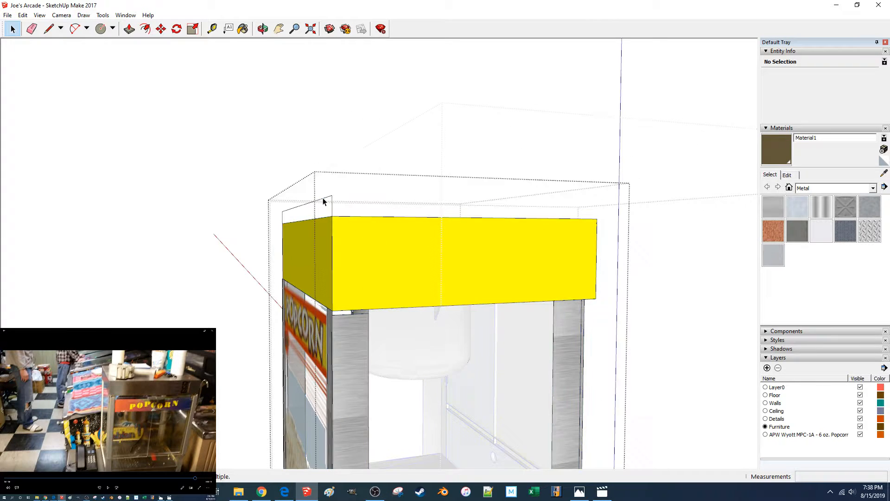
pyautogui.click(323, 202)
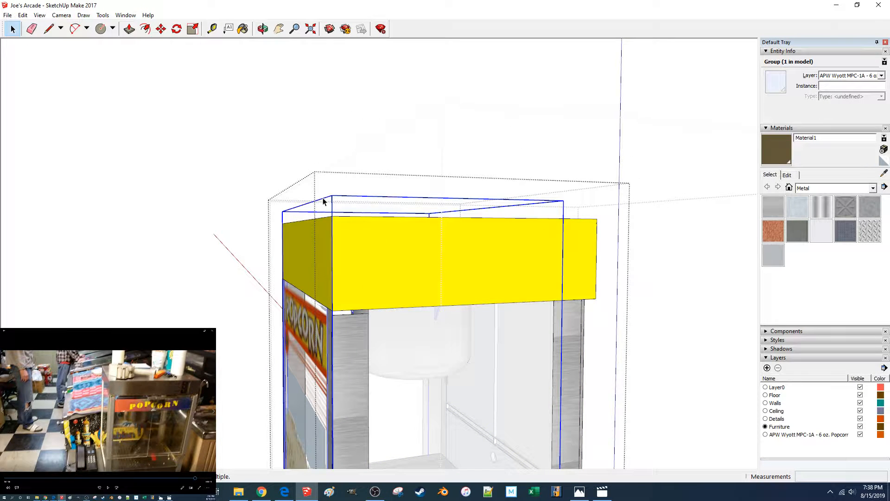
pyautogui.press('m')
pyautogui.click(388, 255)
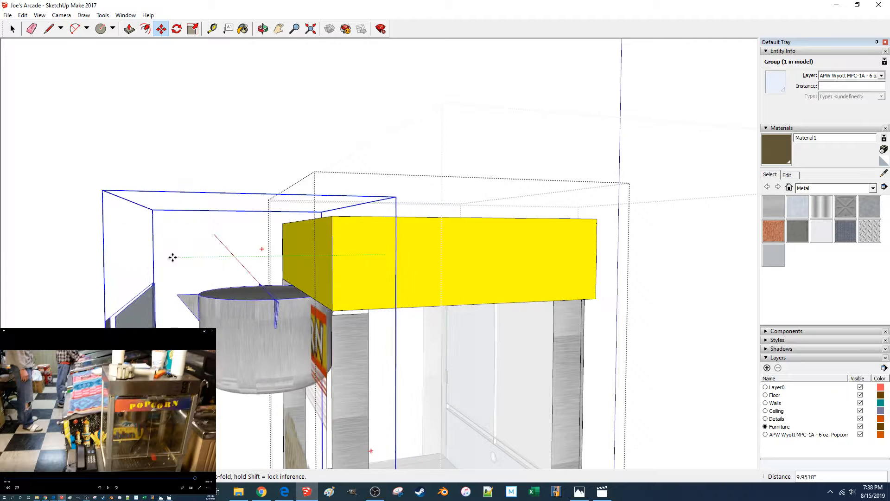
pyautogui.scroll(-3, 129, 265)
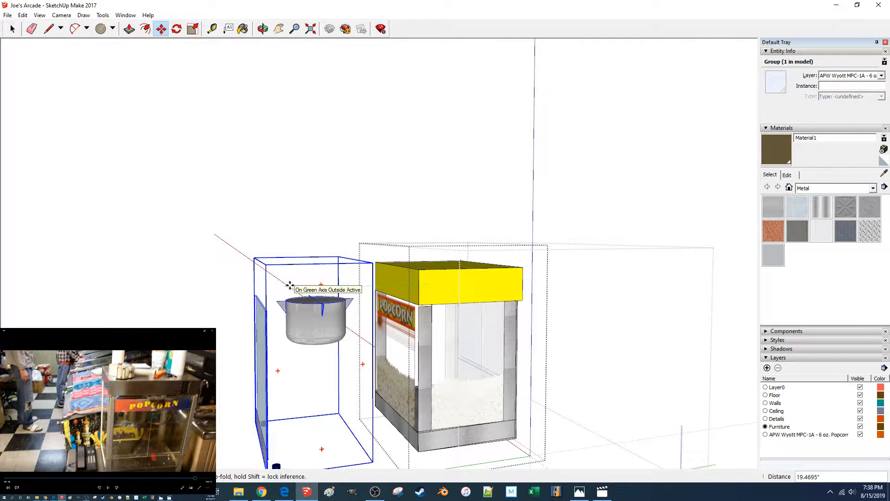
pyautogui.press('Escape')
pyautogui.press('space')
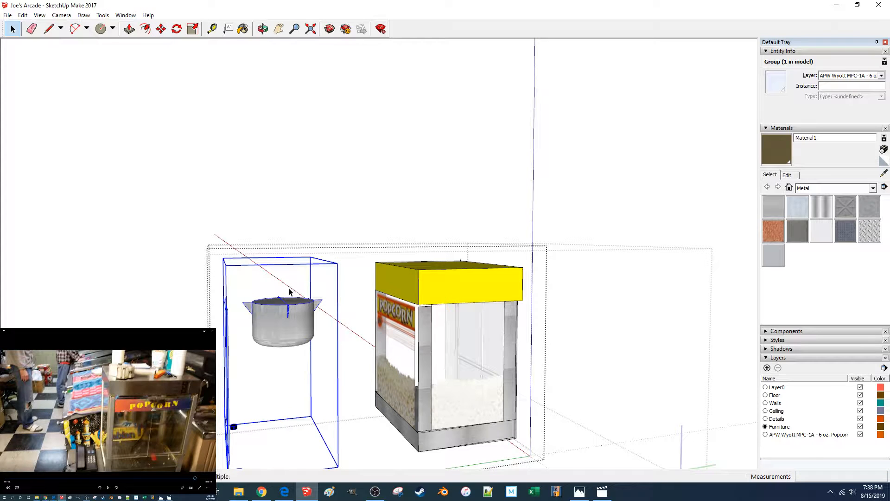
# Delete the leftover edges standing above the kettle inside the pulled-out group and close the group.
pyautogui.doubleClick(289, 316)
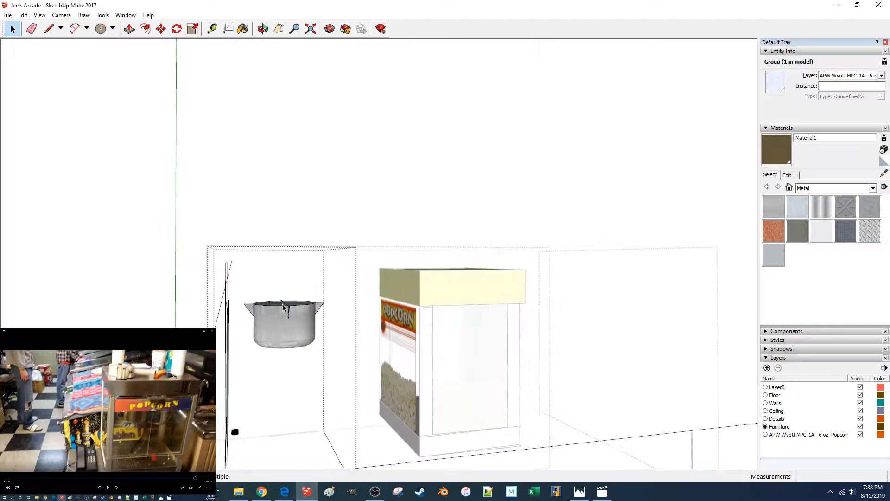
pyautogui.click(233, 271)
pyautogui.moveTo(238, 265); pyautogui.dragTo(254, 270, button='middle')
pyautogui.moveTo(250, 258); pyautogui.dragTo(189, 272)
pyautogui.press('Delete')
pyautogui.click(139, 274)
# Move the kettle group 24 inches along the green axis back into the popcorn machine and deselect it.
pyautogui.click(219, 346)
pyautogui.press('m')
pyautogui.click(119, 316)
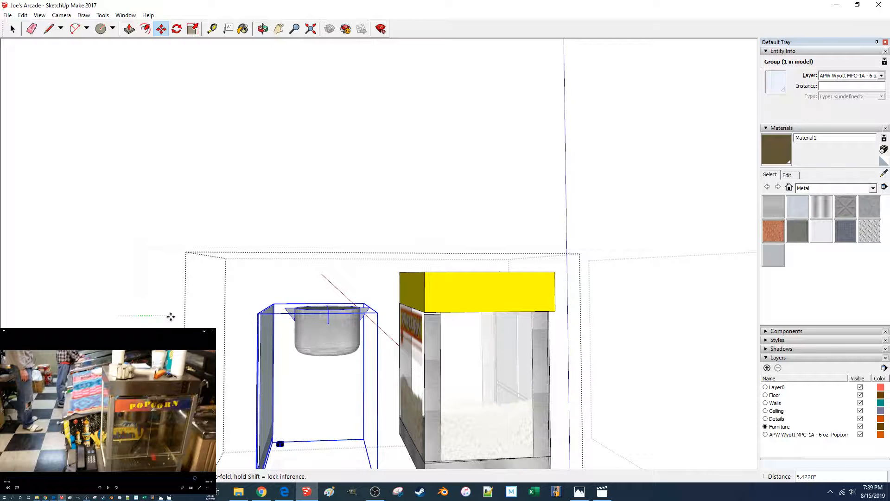
pyautogui.write('24')
pyautogui.press('Return')
pyautogui.press('space')
pyautogui.click(171, 319)
pyautogui.moveTo(173, 319); pyautogui.dragTo(413, 319, button='middle')
pyautogui.scroll(3, 367, 302)
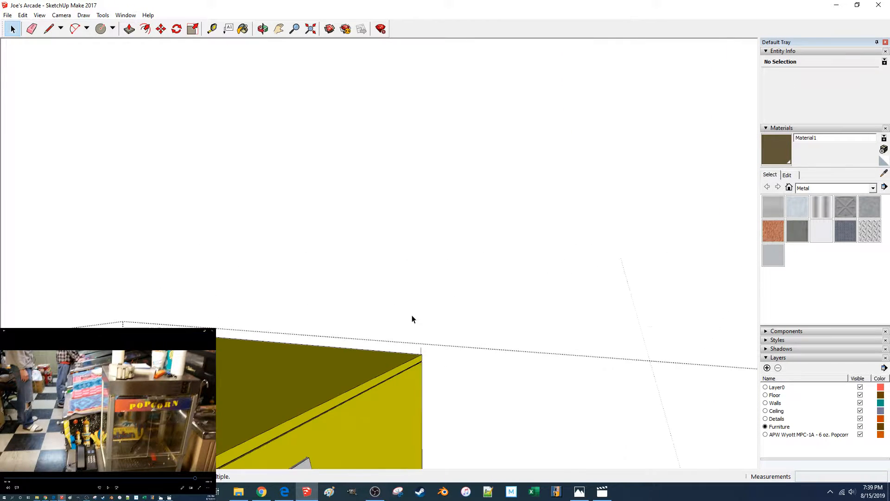
pyautogui.click(422, 355)
pyautogui.scroll(-5, 437, 350)
pyautogui.press('m')
pyautogui.click(398, 387)
pyautogui.press('Escape')
pyautogui.press('space')
# Move the steel-framed side panel group 24 inches sideways out of the popcorn machine.
pyautogui.doubleClick(298, 290)
pyautogui.scroll(4, 299, 291)
pyautogui.click(282, 297)
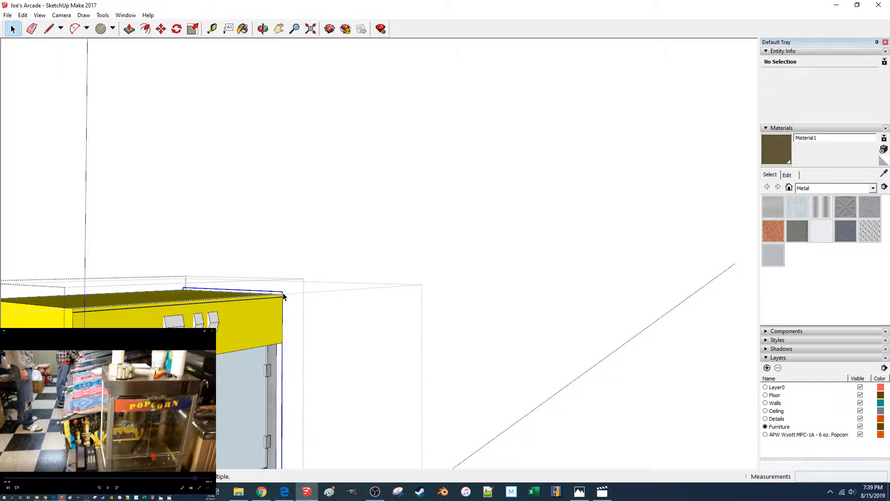
pyautogui.moveTo(284, 296); pyautogui.dragTo(302, 318, button='middle')
pyautogui.press('m')
pyautogui.click(301, 305)
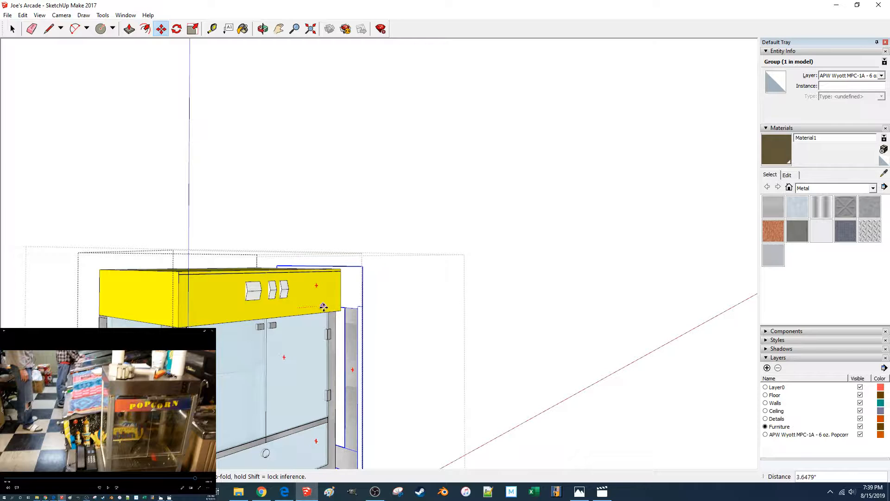
pyautogui.write('24')
pyautogui.press('Return')
# Delete the leftover outline above the steel frame inside the side panel group and close the group.
pyautogui.moveTo(324, 307); pyautogui.dragTo(303, 308, button='middle')
pyautogui.press('space')
pyautogui.doubleClick(328, 305)
pyautogui.click(422, 229)
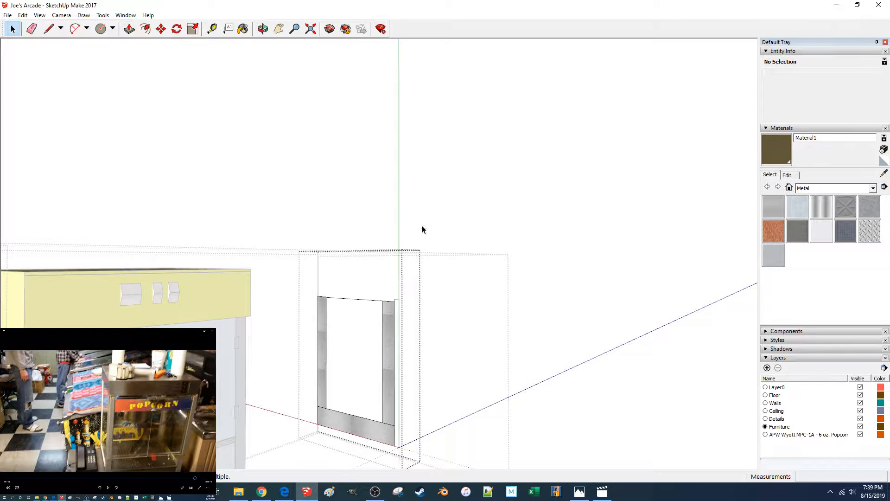
pyautogui.click(316, 279)
pyautogui.press('Delete')
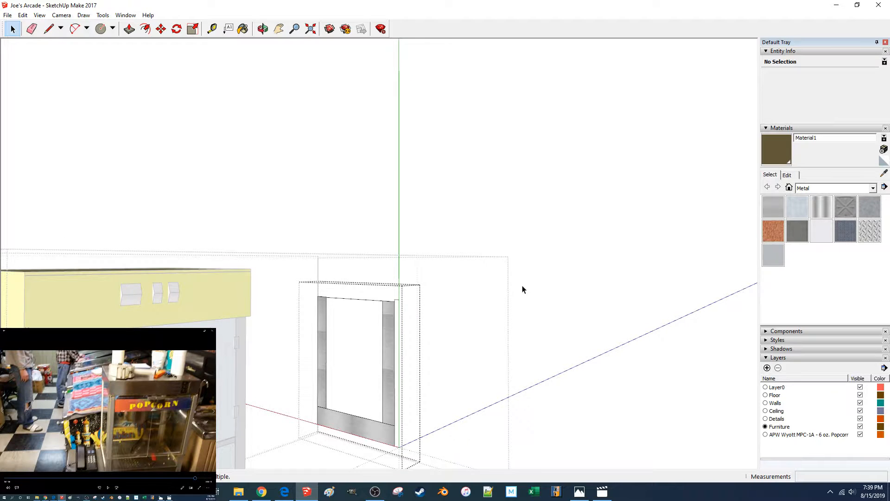
pyautogui.click(523, 287)
# Move the side panel 24 inches back into the popcorn machine and deselect it.
pyautogui.moveTo(435, 324); pyautogui.dragTo(425, 327, button='middle')
pyautogui.press('m')
pyautogui.click(415, 335)
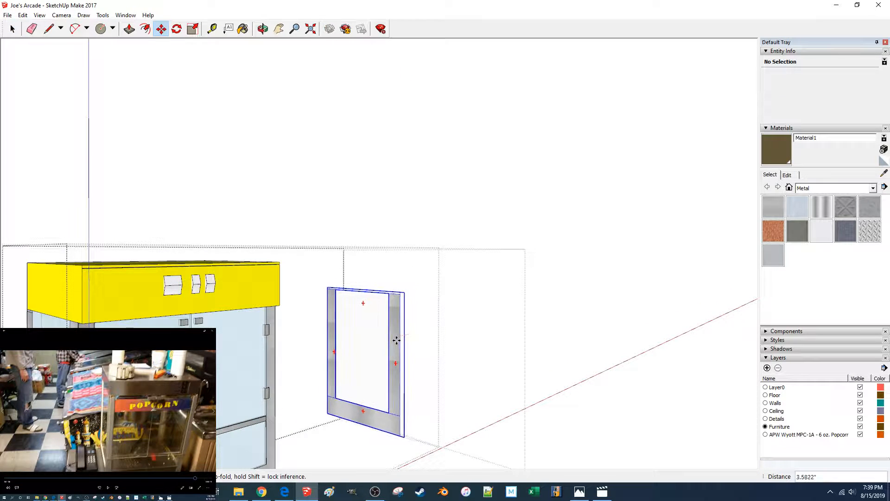
pyautogui.write('24')
pyautogui.press('Return')
pyautogui.press('space')
pyautogui.click(431, 344)
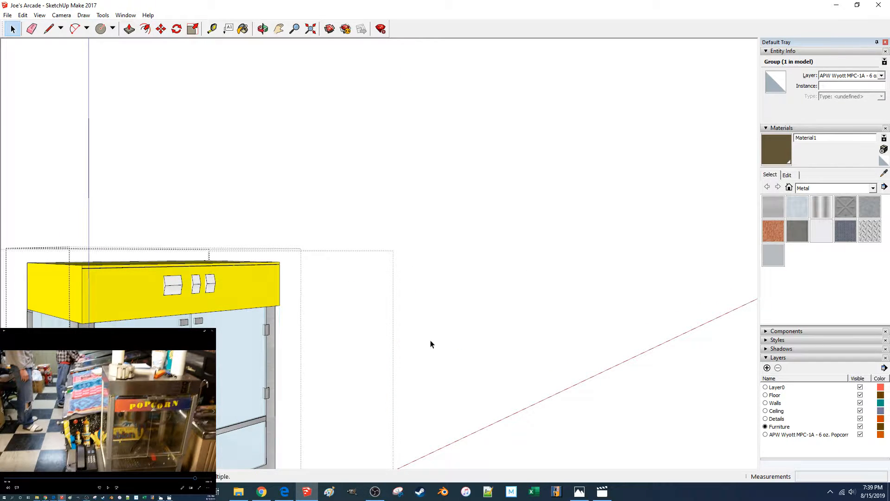
pyautogui.moveTo(431, 346); pyautogui.dragTo(398, 373, button='middle')
pyautogui.scroll(-15, 397, 371)
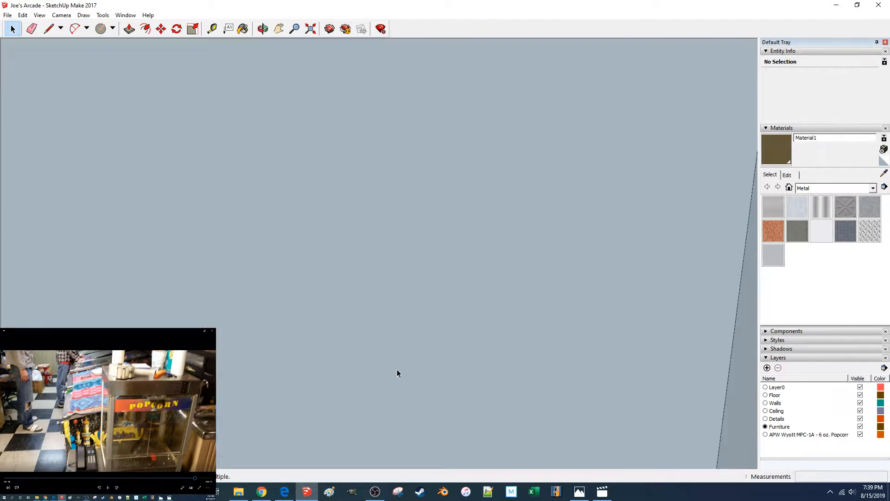
pyautogui.scroll(15, 396, 369)
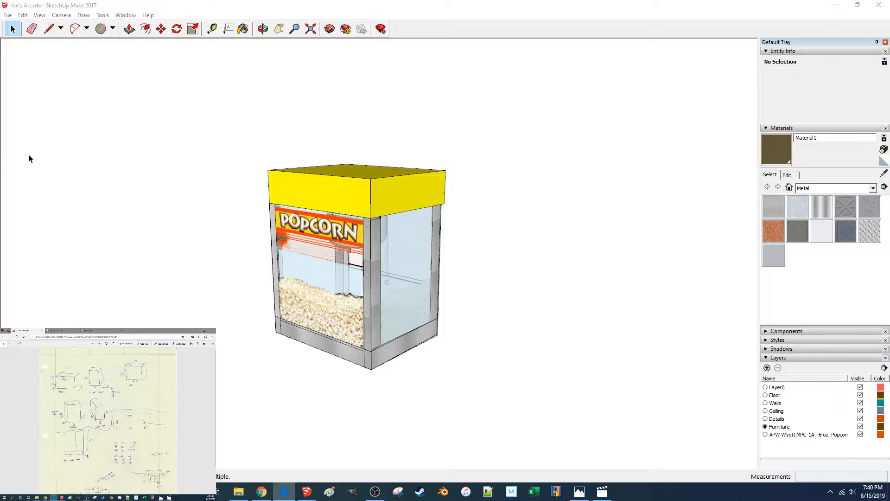
# Measure the length of the yellow top's upper edge above the popcorn sign.
pyautogui.click(386, 131)
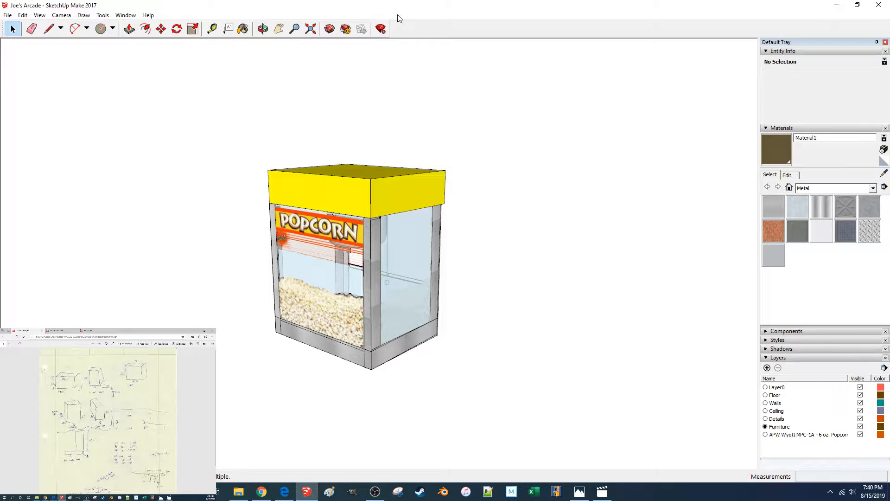
pyautogui.press('l')
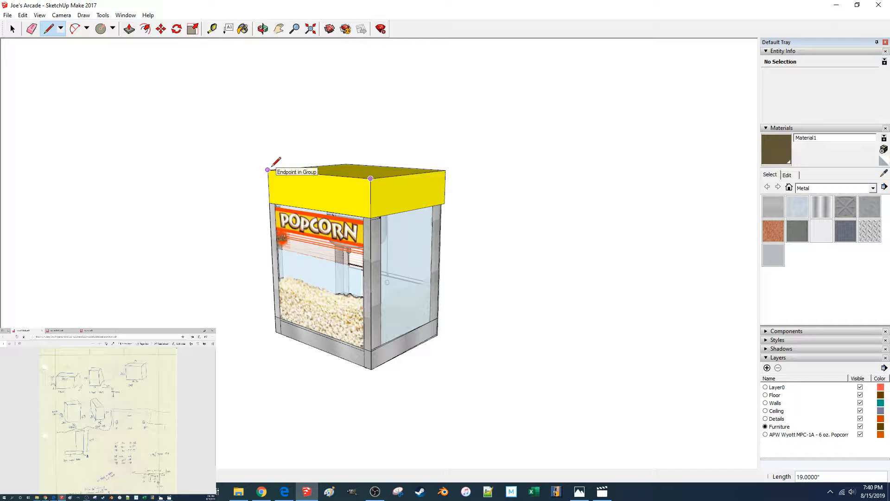
pyautogui.moveTo(418, 197); pyautogui.dragTo(573, 223, button='middle')
pyautogui.press('space')
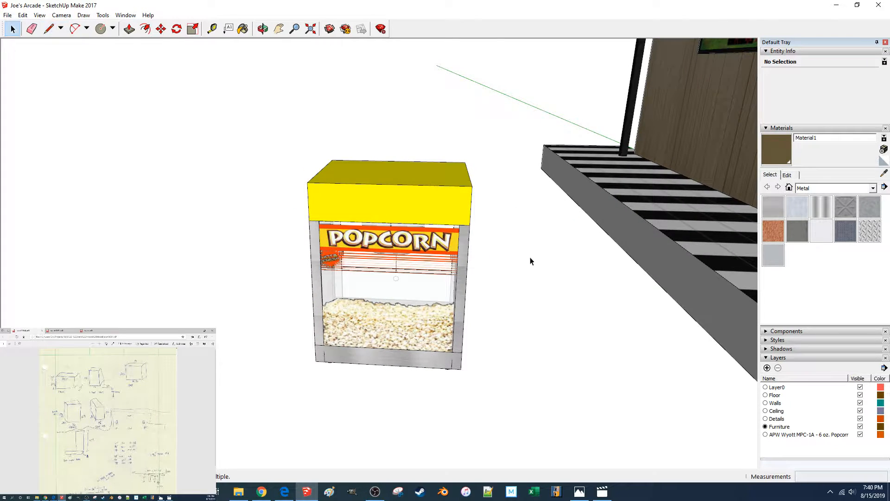
pyautogui.scroll(3, 524, 258)
pyautogui.click(308, 344)
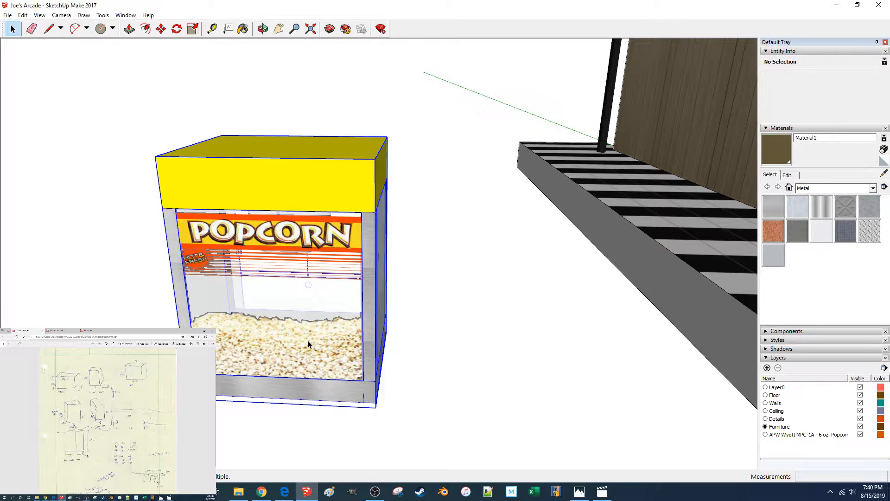
pyautogui.doubleClick(307, 340)
pyautogui.doubleClick(324, 337)
pyautogui.click(315, 339)
pyautogui.press('m')
pyautogui.click(290, 341)
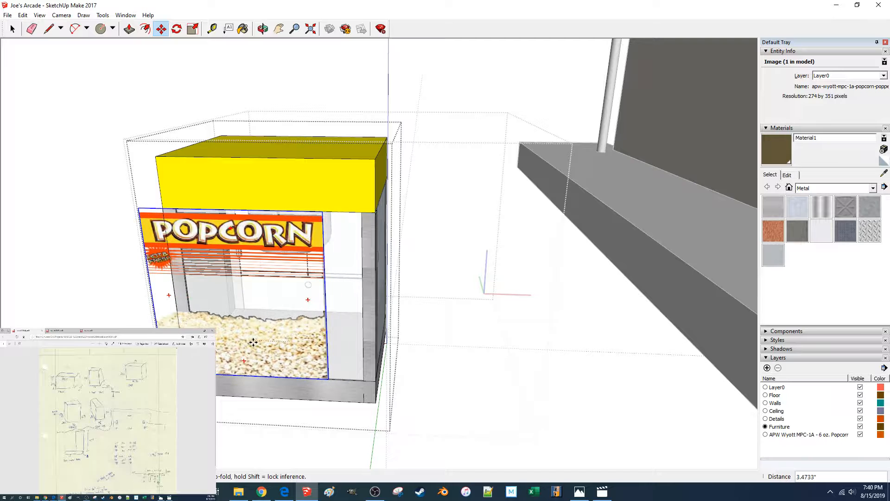
pyautogui.press('Escape')
pyautogui.press('space')
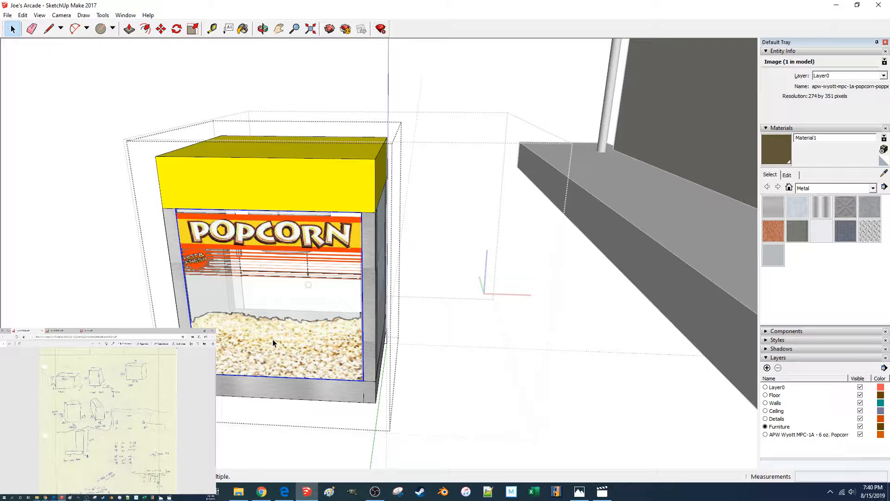
pyautogui.scroll(-4, 345, 328)
pyautogui.moveTo(380, 328); pyautogui.dragTo(358, 323, button='middle')
pyautogui.click(431, 332)
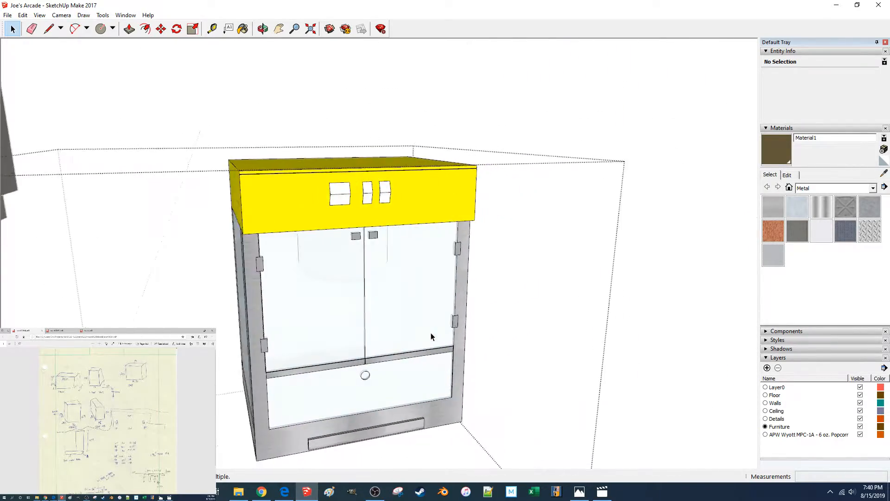
pyautogui.click(621, 288)
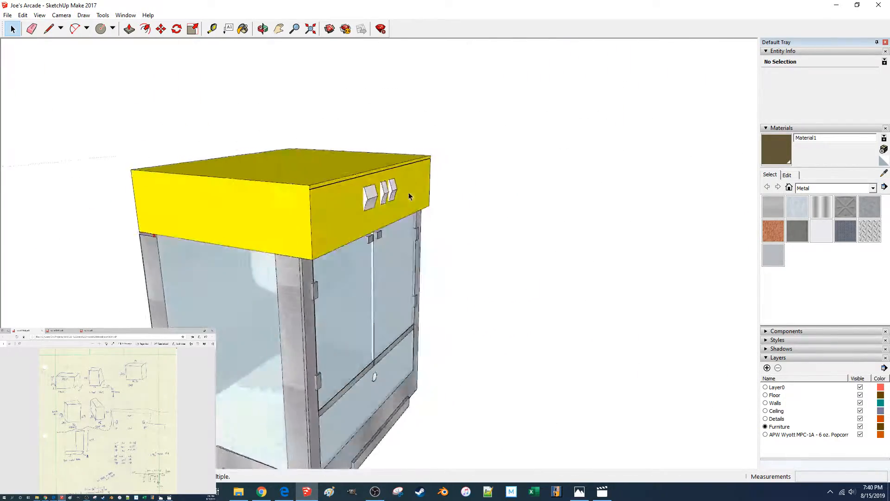
# Measure the depth of the popcorn machine's yellow top along its upper side edge.
pyautogui.click(319, 216)
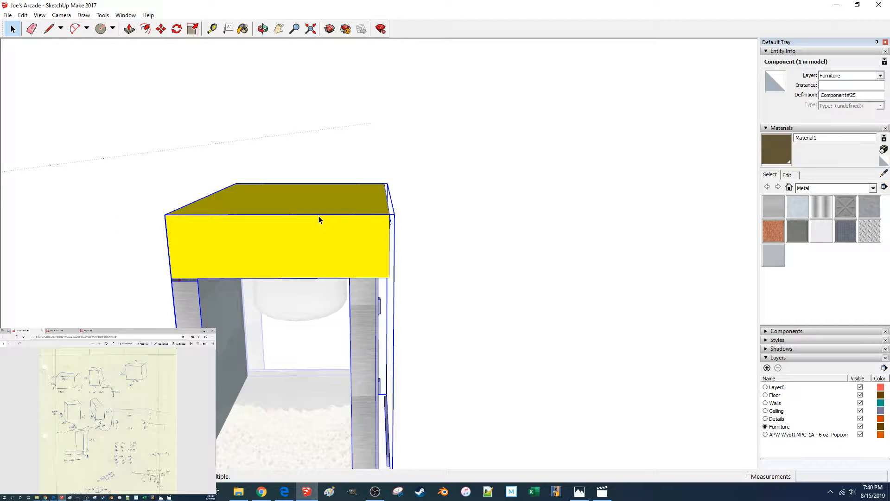
pyautogui.press('l')
pyautogui.click(167, 215)
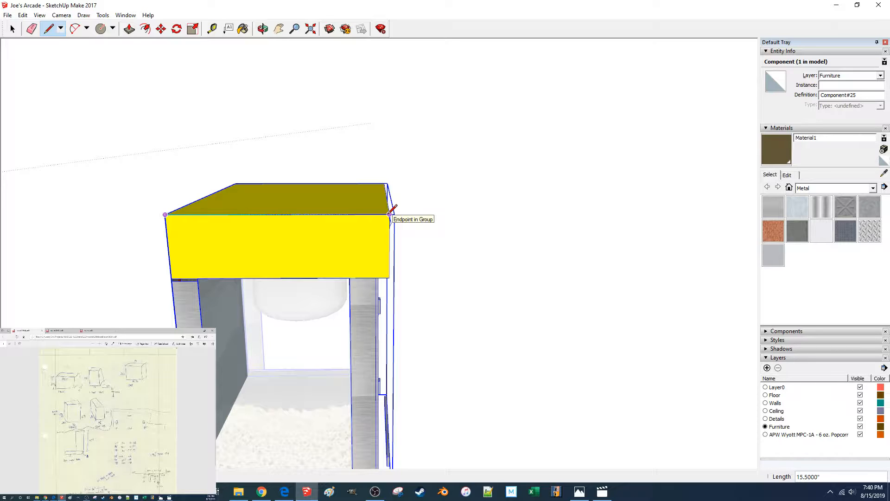
pyautogui.moveTo(375, 212); pyautogui.dragTo(328, 215, button='middle')
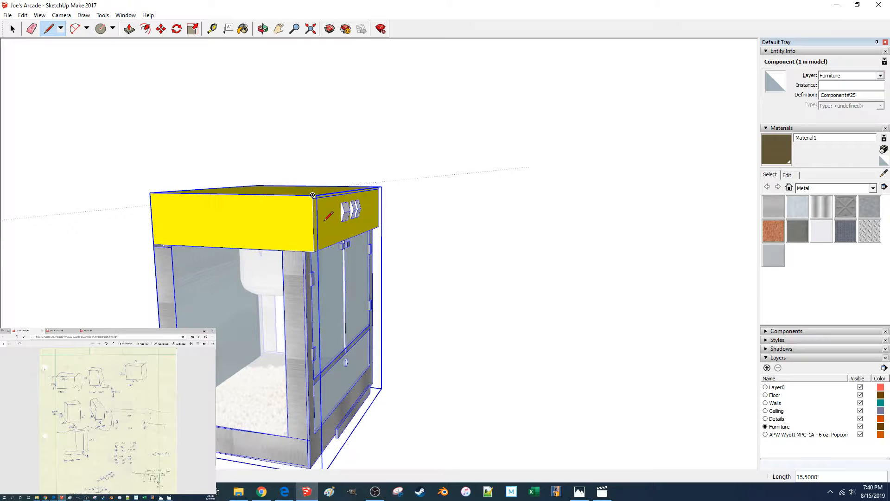
pyautogui.scroll(5, 327, 216)
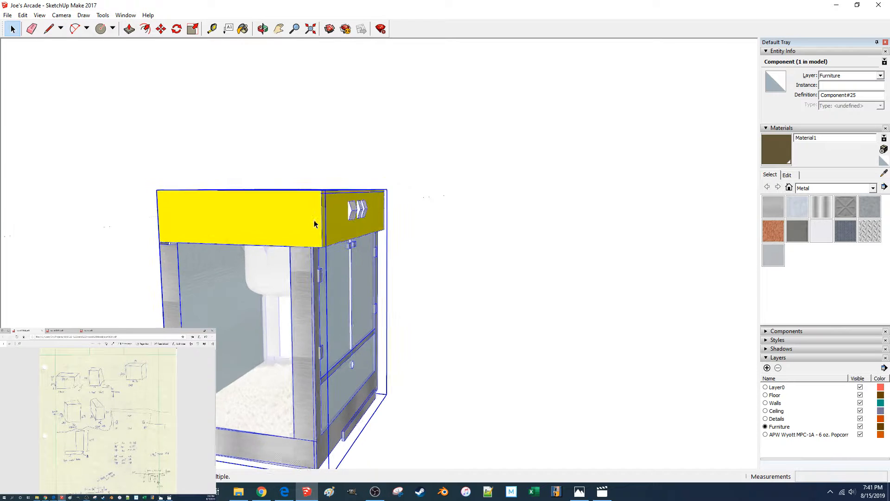
# Measure how far the yellow top overhangs the steel frame on the door side and clear the selection.
pyautogui.click(382, 91)
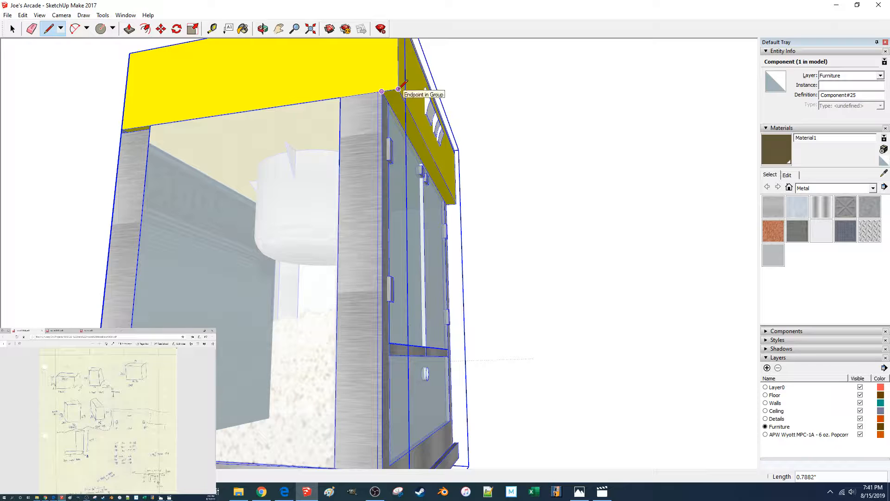
pyautogui.press('space')
pyautogui.scroll(-5, 342, 123)
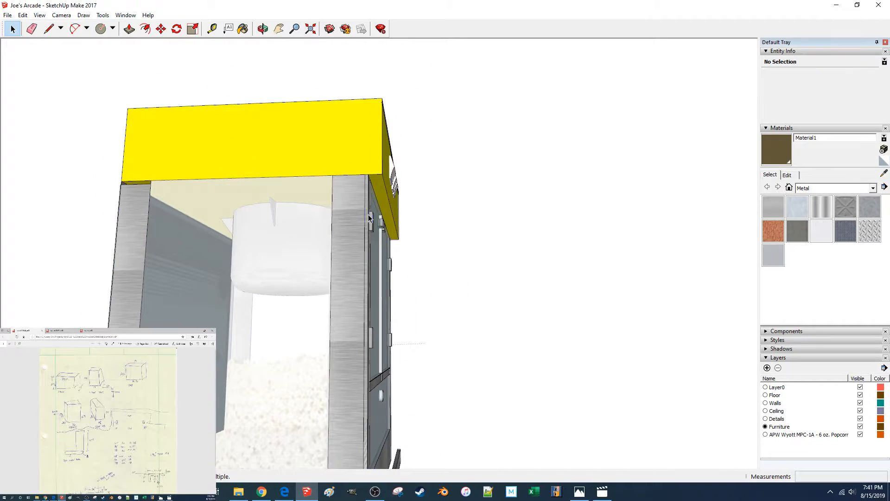
pyautogui.click(368, 214)
pyautogui.scroll(-2, 368, 215)
pyautogui.click(621, 202)
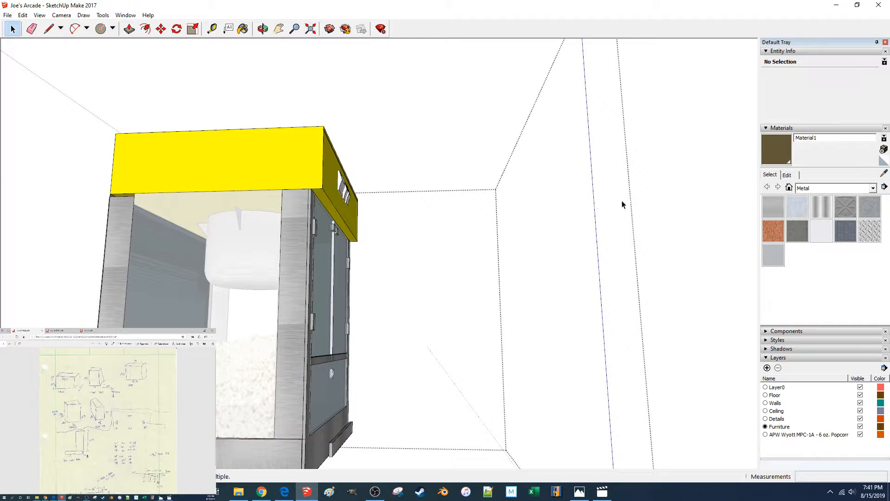
# Explode the popcorn machine component.
pyautogui.scroll(-1, 377, 200)
pyautogui.click(308, 180)
pyautogui.rightClick(331, 150)
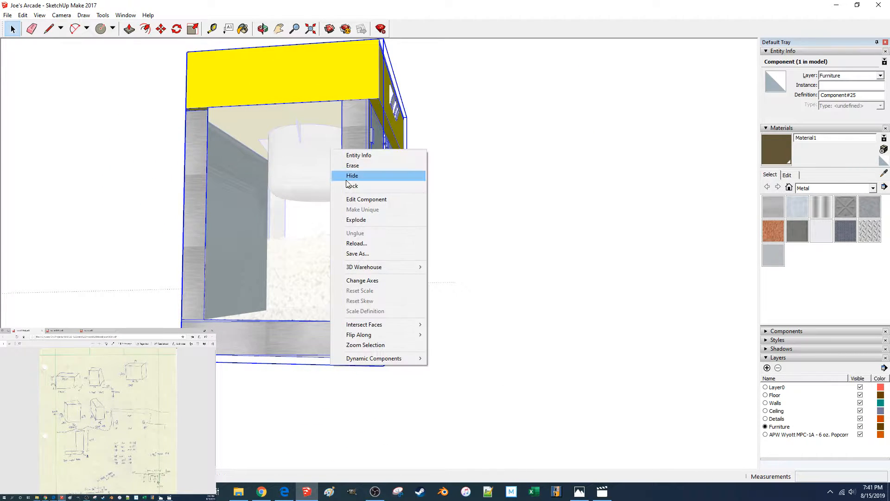
pyautogui.click(370, 221)
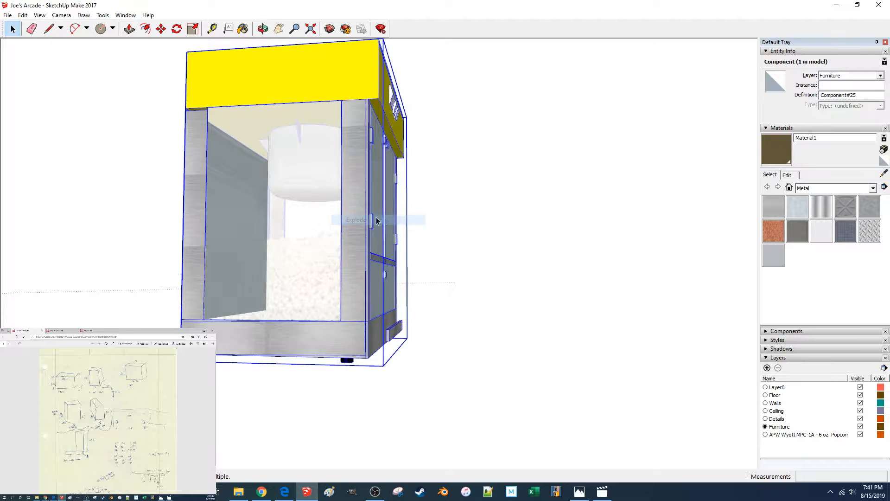
# Move the popcorn machine group about 35.6" into open space.
pyautogui.scroll(-2, 445, 245)
pyautogui.scroll(-1, 341, 200)
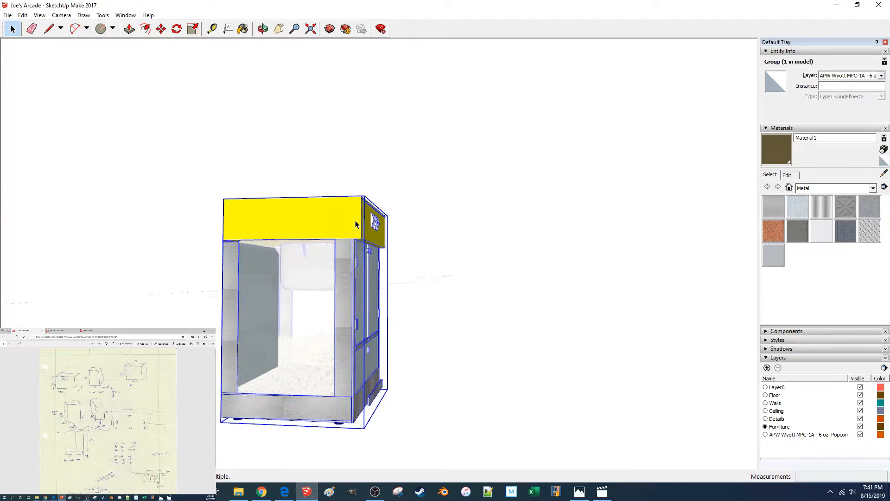
pyautogui.moveTo(357, 224); pyautogui.dragTo(360, 241, button='middle')
pyautogui.press('m')
pyautogui.click(446, 332)
pyautogui.click(455, 345)
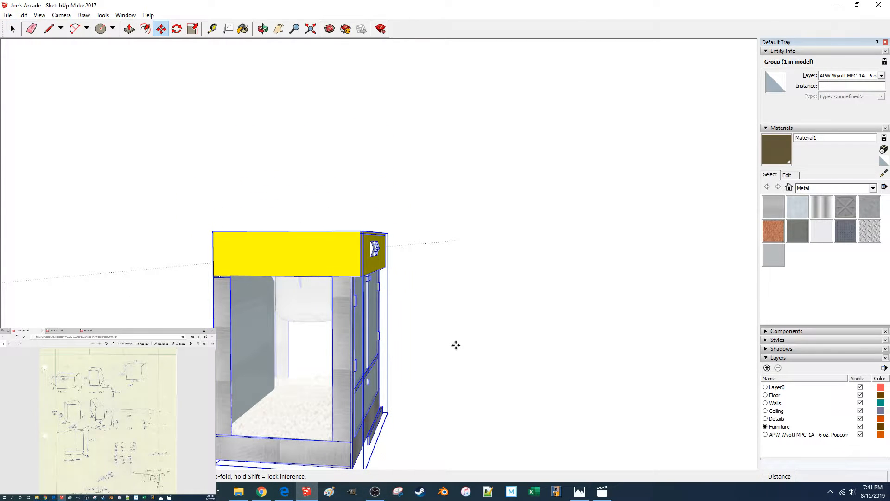
pyautogui.click(443, 421)
pyautogui.click(421, 375)
pyautogui.moveTo(381, 407); pyautogui.dragTo(379, 237, button='middle')
pyautogui.click(337, 298)
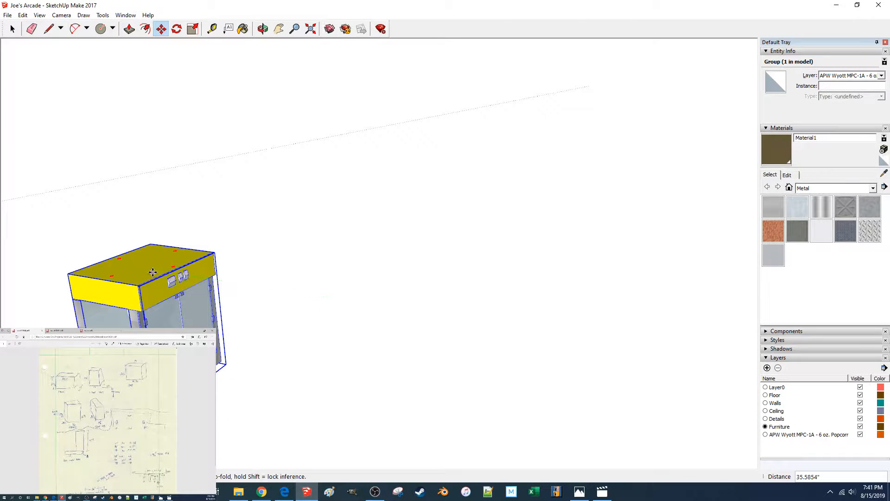
# Explode the popcorn machine group into its separate parts.
pyautogui.press('space')
pyautogui.rightClick(141, 272)
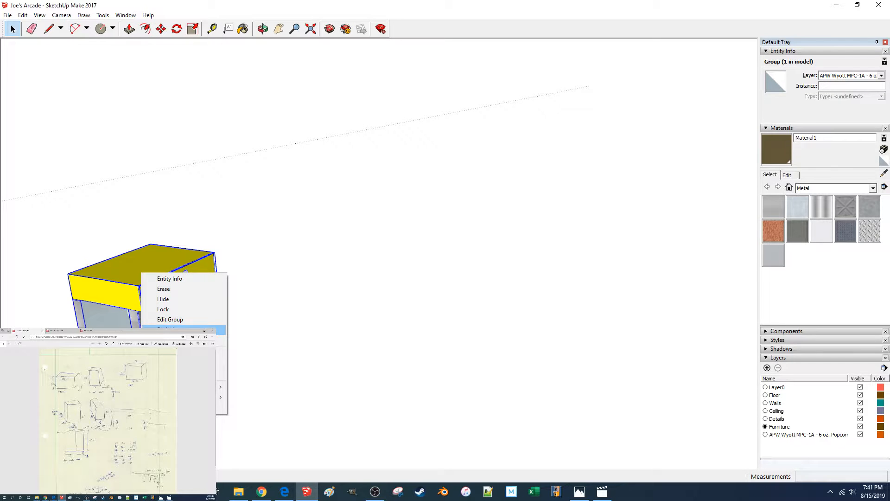
pyautogui.click(167, 330)
# Move the yellow-topped housing 20" along the green axis, clear of the kettle and glass panels.
pyautogui.press('m')
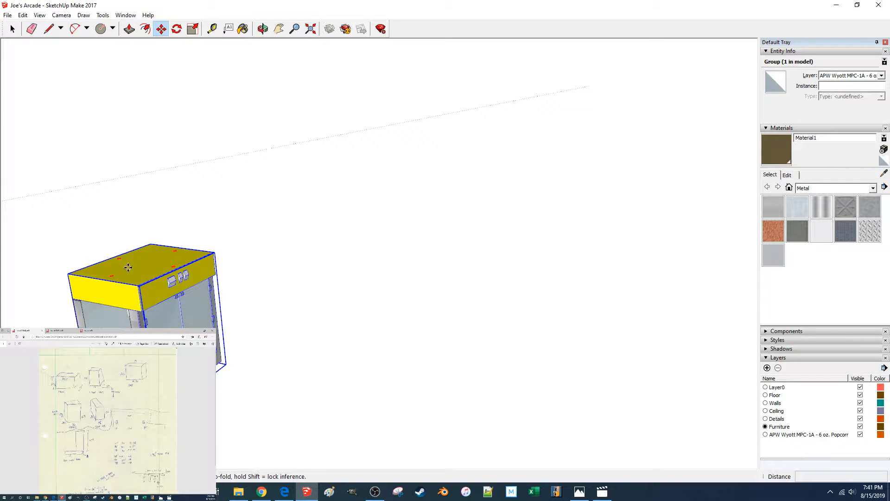
pyautogui.click(131, 281)
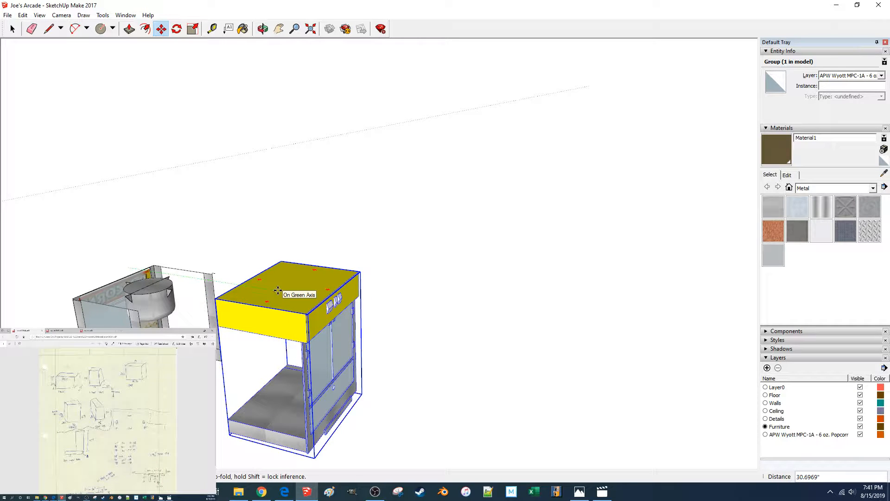
pyautogui.write('20')
pyautogui.press('Return')
pyautogui.moveTo(278, 290); pyautogui.dragTo(324, 385, button='middle')
# Inside the end frame group, move the vertical post nearest the housing 1.5" inward to narrow the frame.
pyautogui.press('space')
pyautogui.doubleClick(325, 385)
pyautogui.moveTo(304, 339); pyautogui.dragTo(322, 375)
pyautogui.moveTo(371, 457); pyautogui.dragTo(370, 457)
pyautogui.moveTo(369, 457); pyautogui.dragTo(338, 366, button='middle')
pyautogui.press('m')
pyautogui.click(338, 366)
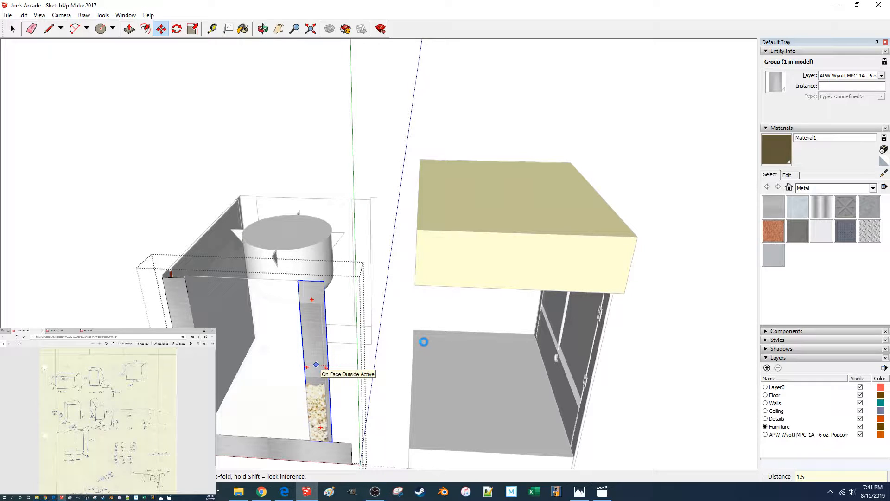
pyautogui.press('Return')
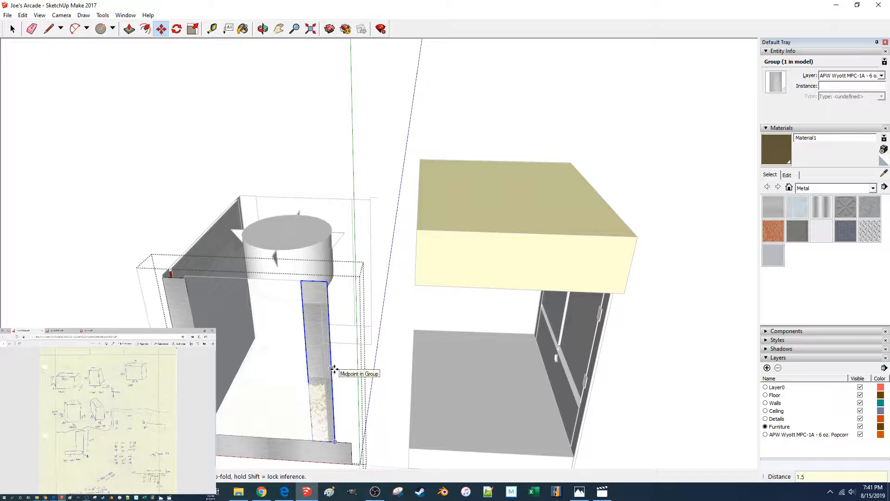
pyautogui.press('space')
# Close the frame group and shift the popcorn image 0.75" sideways within the end frame.
pyautogui.scroll(-2, 266, 316)
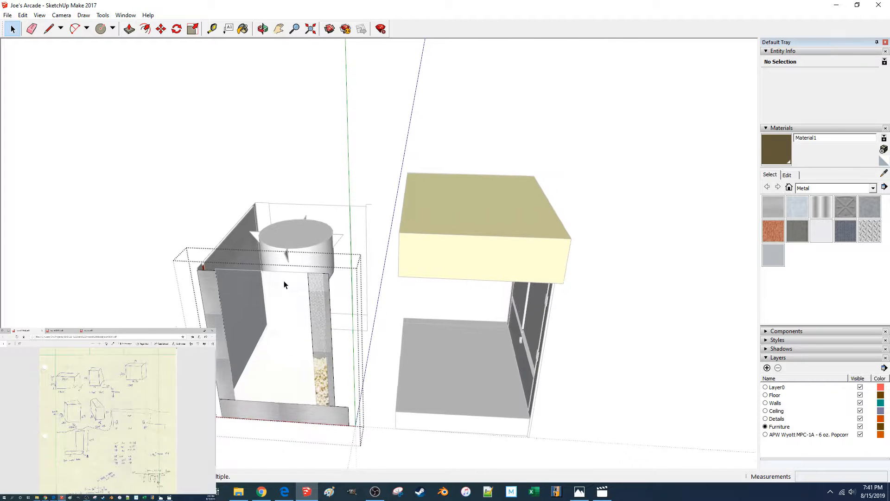
pyautogui.moveTo(284, 280); pyautogui.dragTo(280, 280, button='middle')
pyautogui.press('Escape')
pyautogui.click(280, 280)
pyautogui.scroll(5, 274, 284)
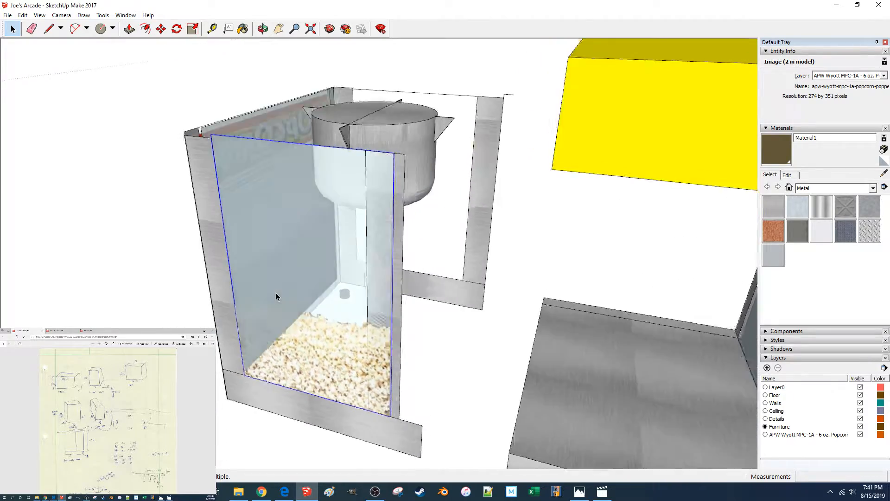
pyautogui.moveTo(276, 293); pyautogui.dragTo(276, 293, button='middle')
pyautogui.press('m')
pyautogui.click(339, 357)
pyautogui.write('.75')
pyautogui.press('Return')
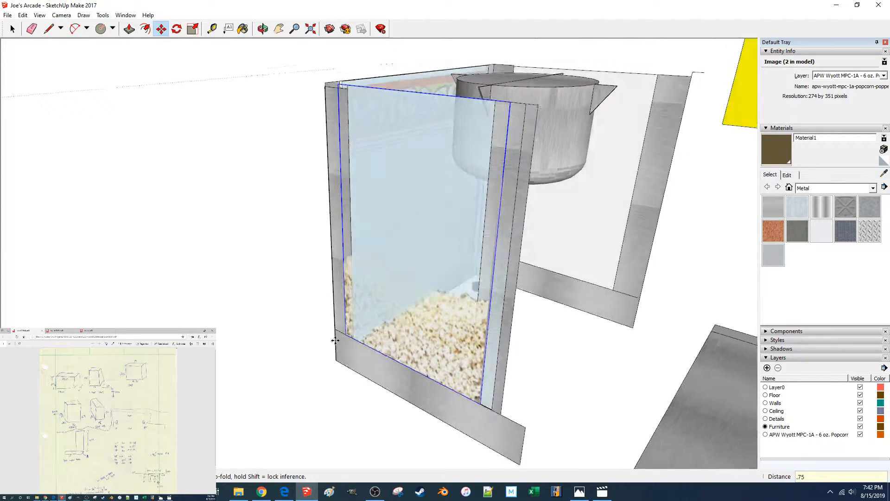
# Try to slide the popcorn image along the red axis into the machine.
pyautogui.click(311, 403)
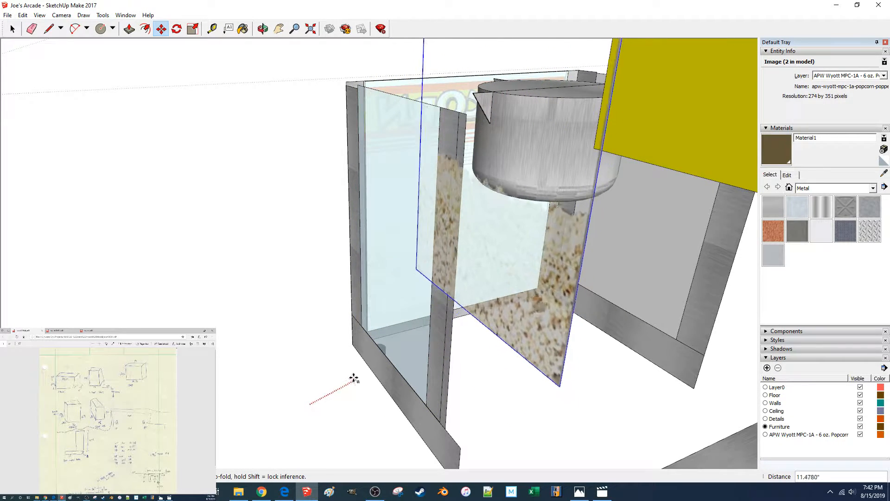
pyautogui.click(330, 407)
pyautogui.moveTo(330, 405); pyautogui.dragTo(471, 353, button='middle')
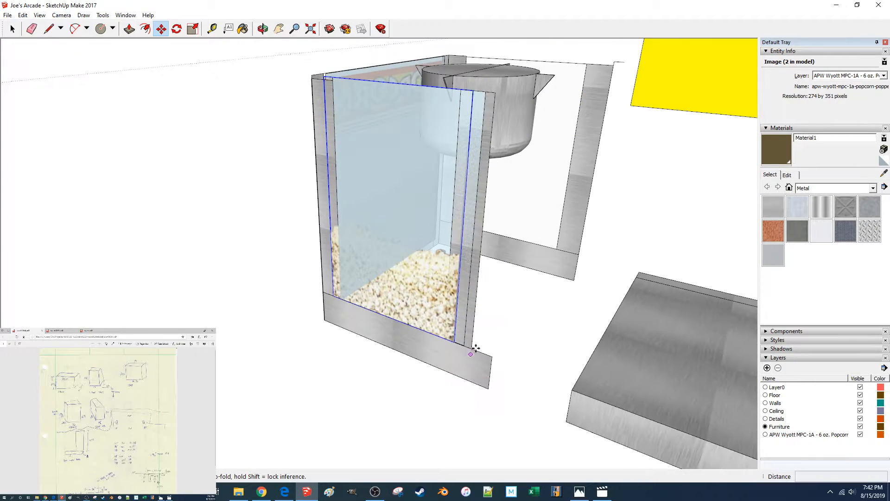
# Shorten the end frame's bottom rail by moving its end edge 1.5" inward along the red axis.
pyautogui.press('space')
pyautogui.doubleClick(487, 371)
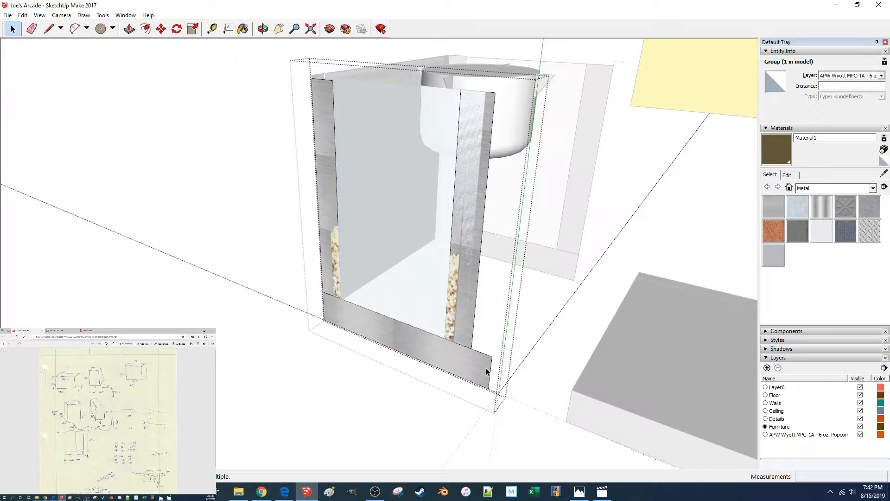
pyautogui.press('m')
pyautogui.press('space')
pyautogui.doubleClick(482, 368)
pyautogui.press('m')
pyautogui.click(414, 415)
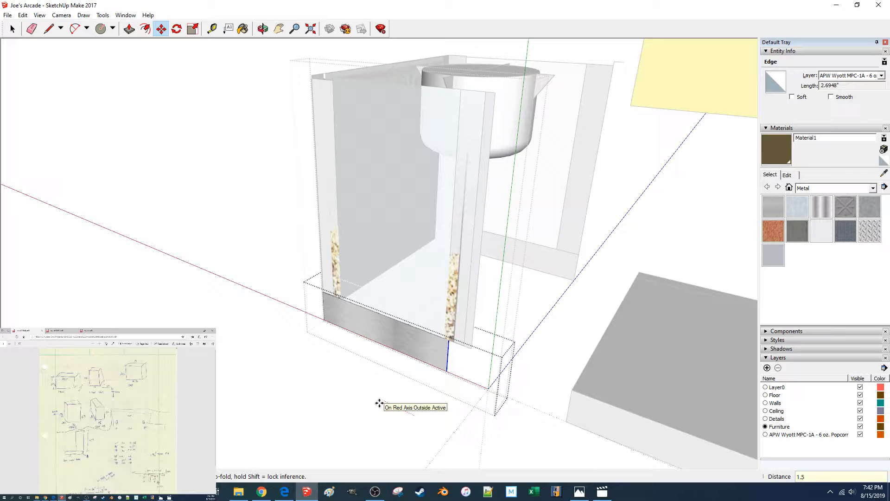
pyautogui.press('Return')
pyautogui.press('space')
pyautogui.scroll(5, 384, 391)
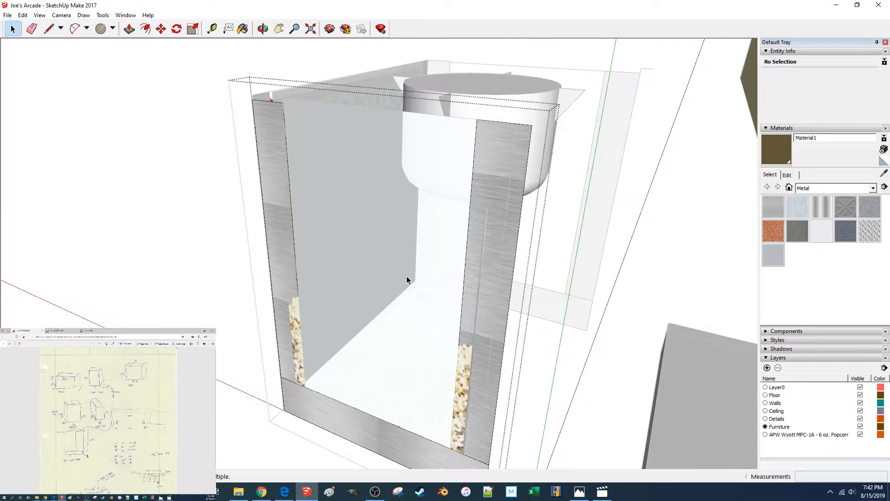
pyautogui.scroll(-3, 407, 278)
pyautogui.press('Escape')
# Try to reposition the popcorn image inward from the end frame along the red axis.
pyautogui.click(353, 228)
pyautogui.moveTo(346, 229); pyautogui.dragTo(418, 330, button='middle')
pyautogui.scroll(4, 418, 330)
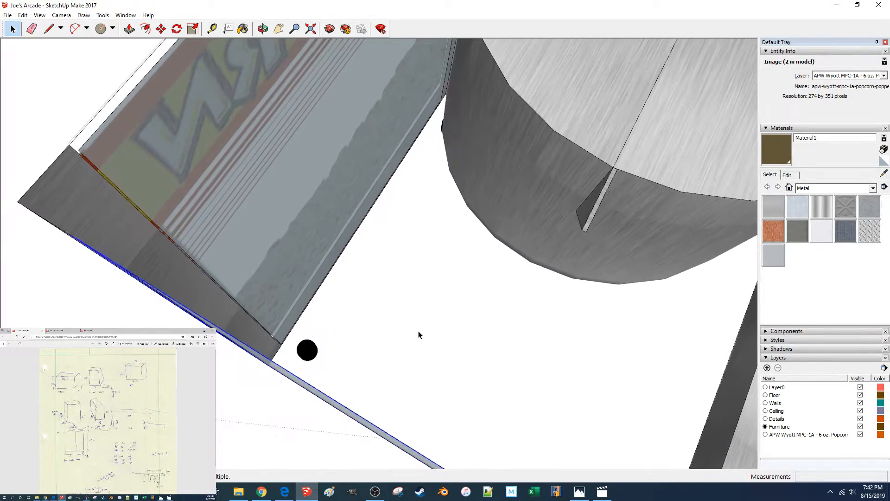
pyautogui.press('m')
pyautogui.click(177, 254)
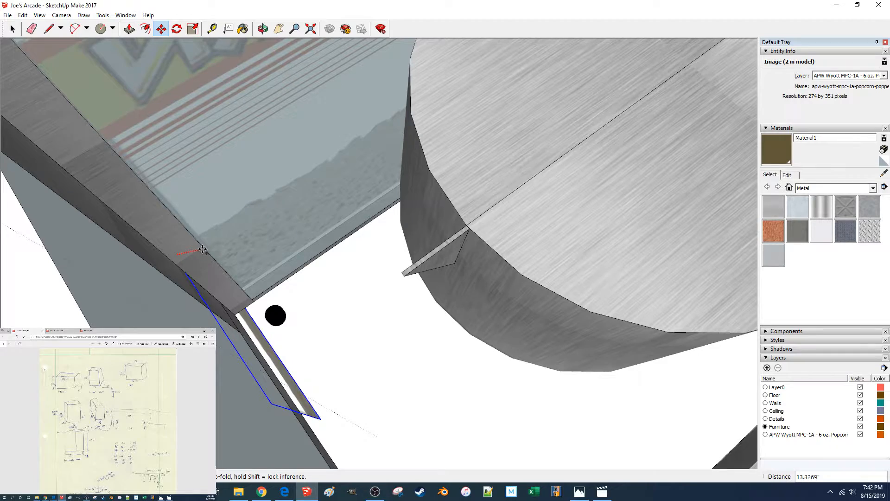
pyautogui.click(203, 249)
pyautogui.moveTo(203, 249); pyautogui.dragTo(272, 230, button='middle')
pyautogui.press('space')
pyautogui.click(272, 230)
# Draw a 0.05" guide line from the face of the frame's post.
pyautogui.scroll(6, 271, 230)
pyautogui.press('l')
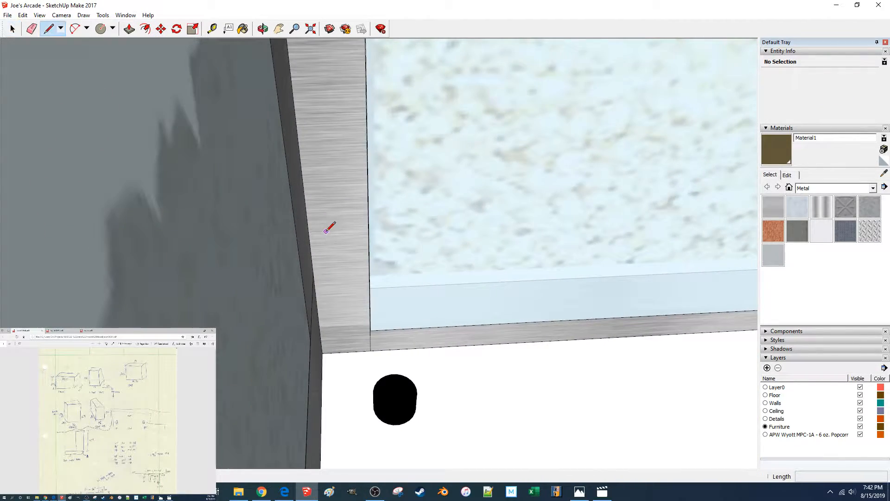
pyautogui.click(325, 234)
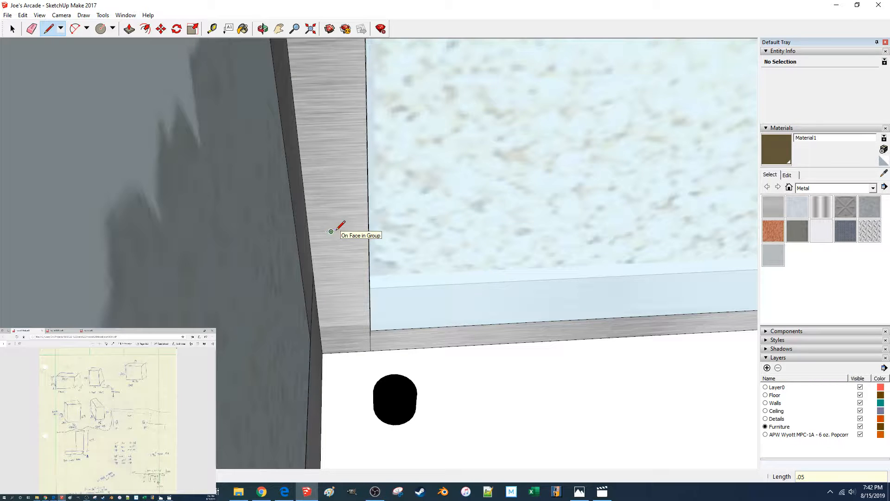
pyautogui.press('Return')
pyautogui.press('space')
# Move the popcorn image 0.05" using the short guide line as reference, and delete the line.
pyautogui.moveTo(234, 358); pyautogui.dragTo(294, 302, button='middle')
pyautogui.press('m')
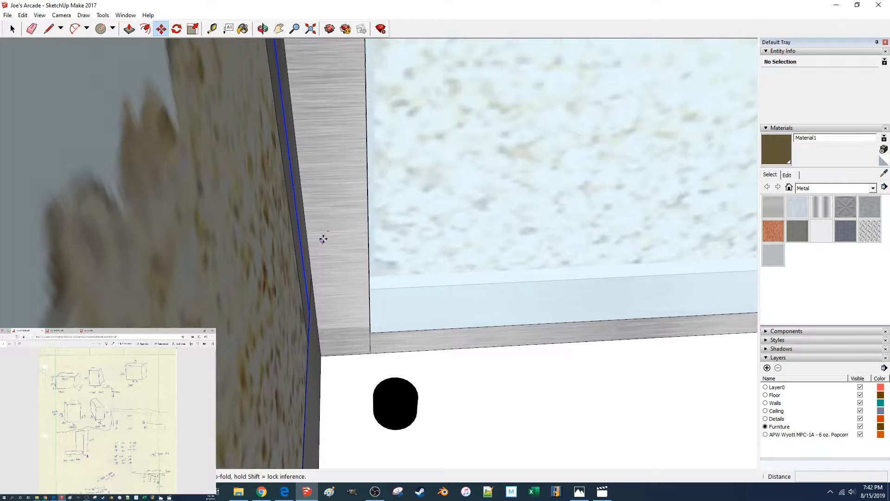
pyautogui.scroll(5, 323, 237)
pyautogui.scroll(-5, 325, 238)
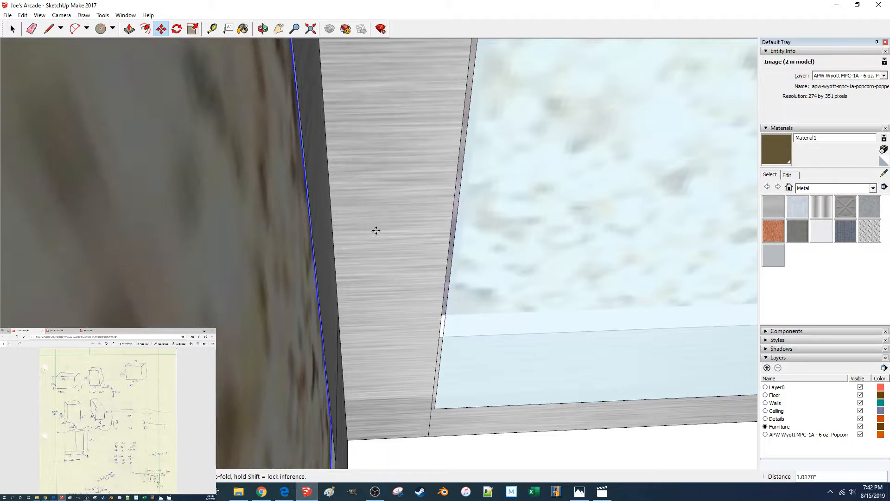
pyautogui.click(374, 231)
pyautogui.press('Escape')
pyautogui.press('space')
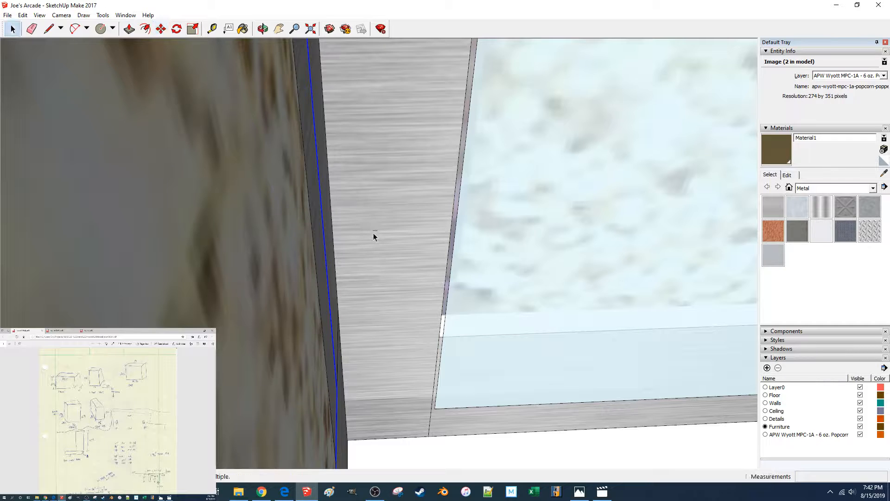
pyautogui.press('Delete')
pyautogui.scroll(-3, 375, 234)
pyautogui.moveTo(377, 237); pyautogui.dragTo(411, 272, button='middle')
pyautogui.click(478, 318)
pyautogui.press('m')
pyautogui.click(433, 329)
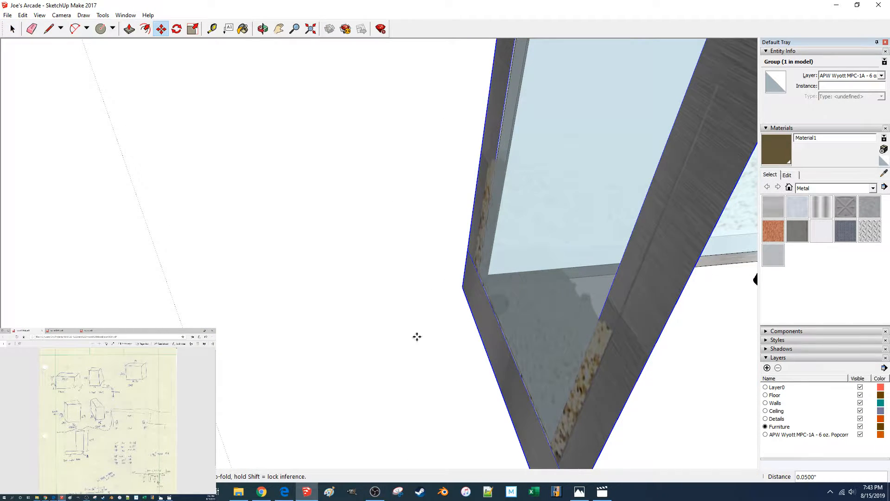
pyautogui.moveTo(369, 343); pyautogui.dragTo(311, 303, button='middle')
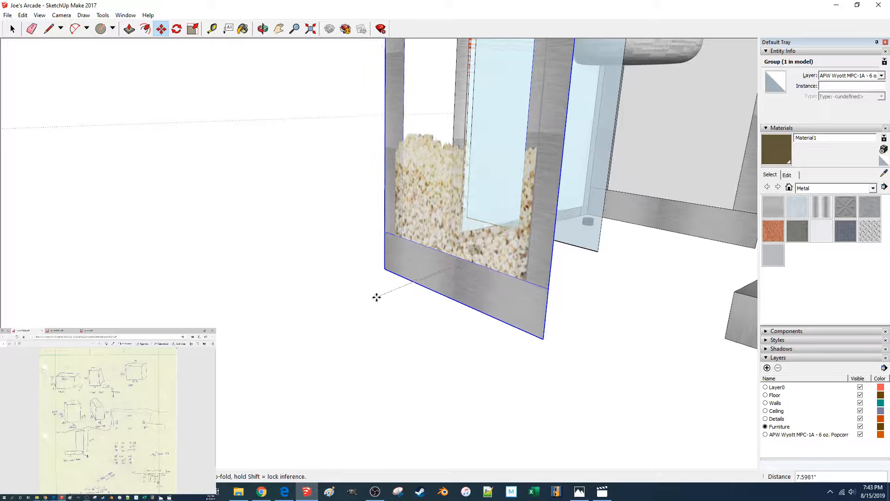
pyautogui.press('Escape')
pyautogui.press('space')
pyautogui.click(384, 302)
pyautogui.moveTo(387, 303); pyautogui.dragTo(419, 293, button='middle')
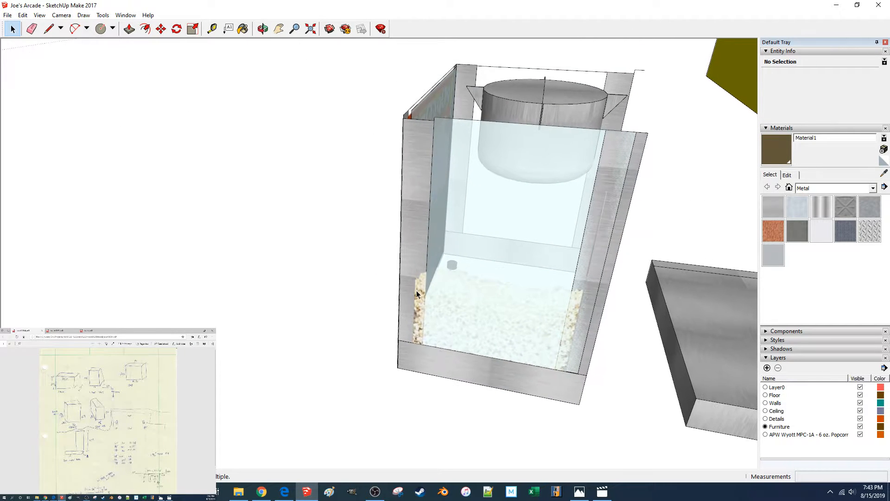
# Select the popcorn image and expand its entity details to show its width and height.
pyautogui.click(421, 292)
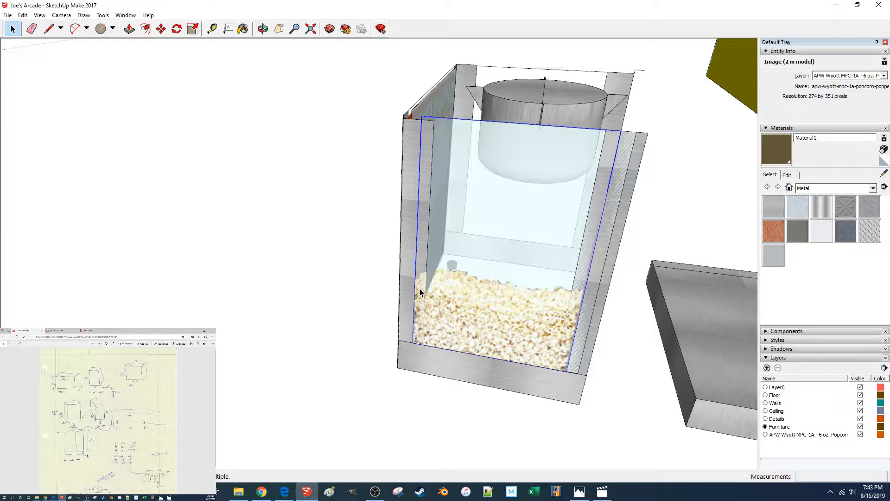
pyautogui.click(885, 76)
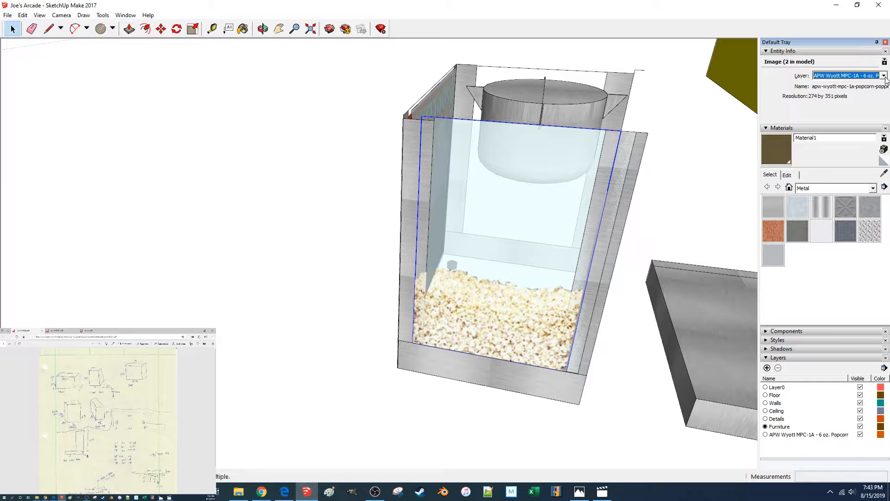
pyautogui.click(822, 52)
pyautogui.click(821, 51)
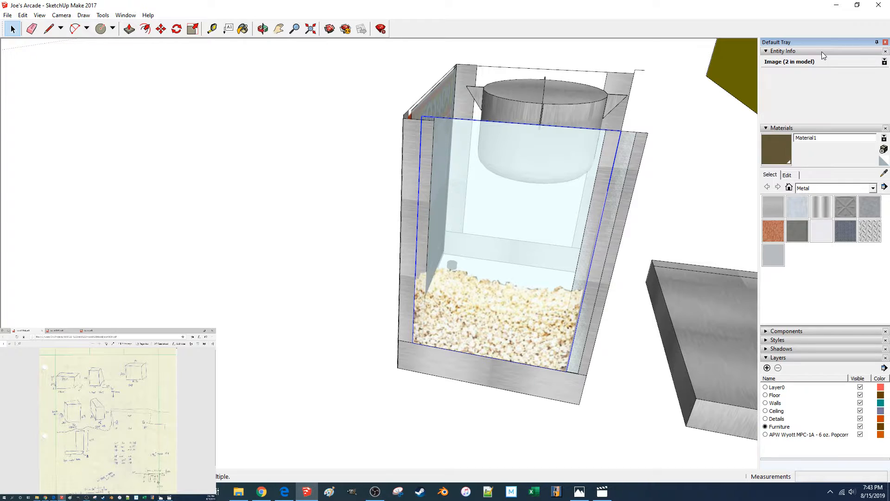
pyautogui.click(884, 63)
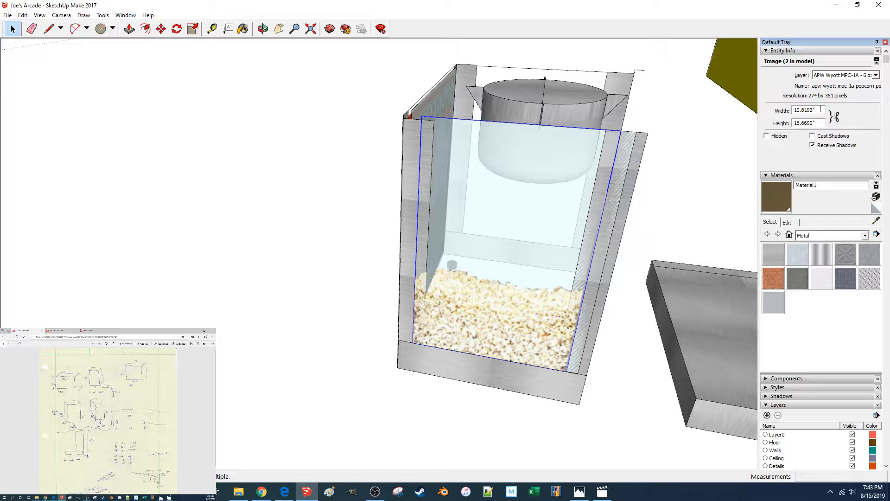
# Measure along the popcorn image's bottom edge with the Line tool, leaving no line drawn.
pyautogui.press('l')
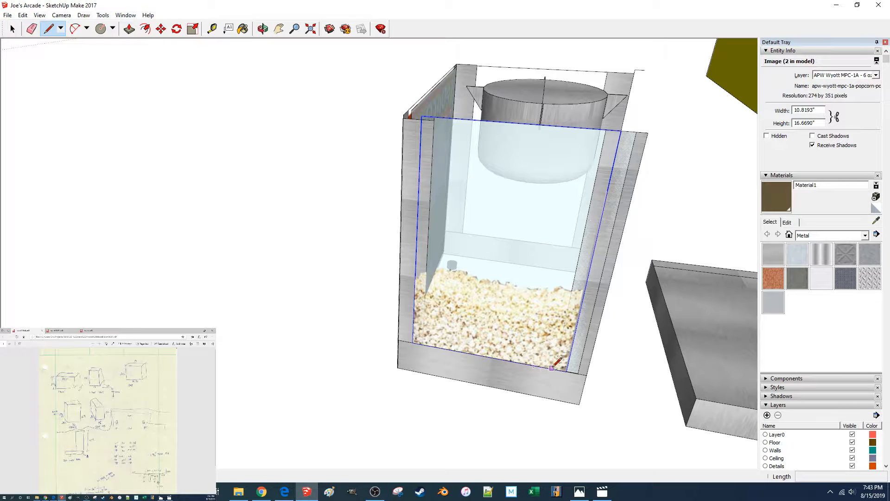
pyautogui.click(555, 369)
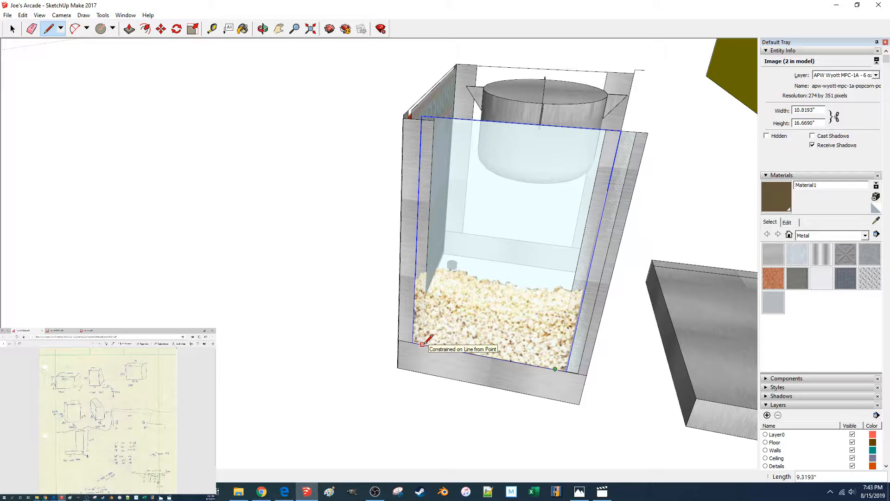
pyautogui.press('space')
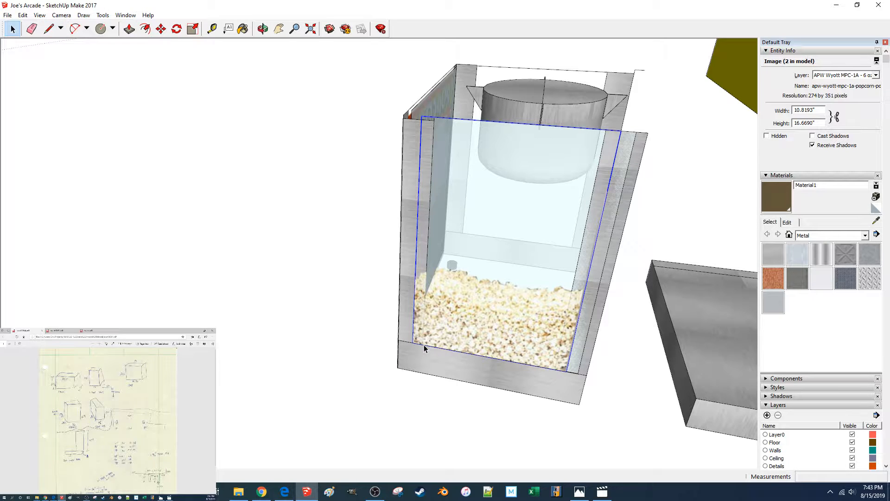
# Set the popcorn image's width to 9.32" and move its lower corner to the inner corner of the front post.
pyautogui.click(816, 109)
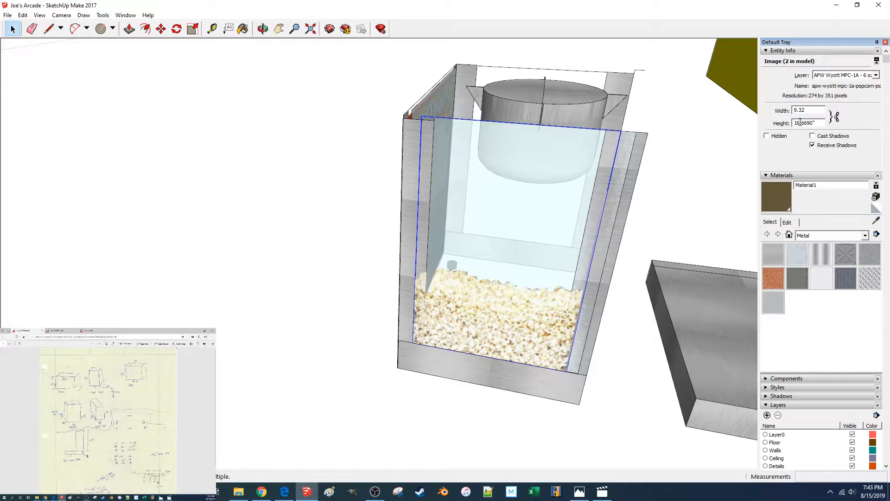
pyautogui.click(816, 124)
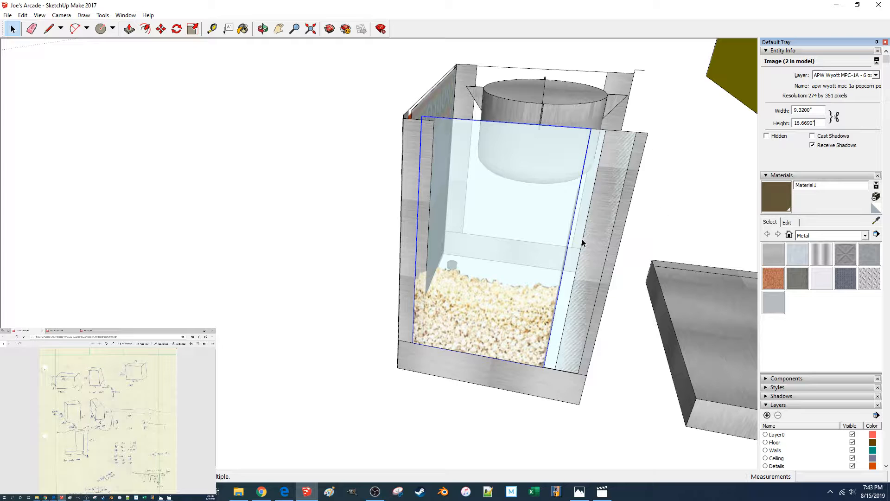
pyautogui.scroll(2, 582, 239)
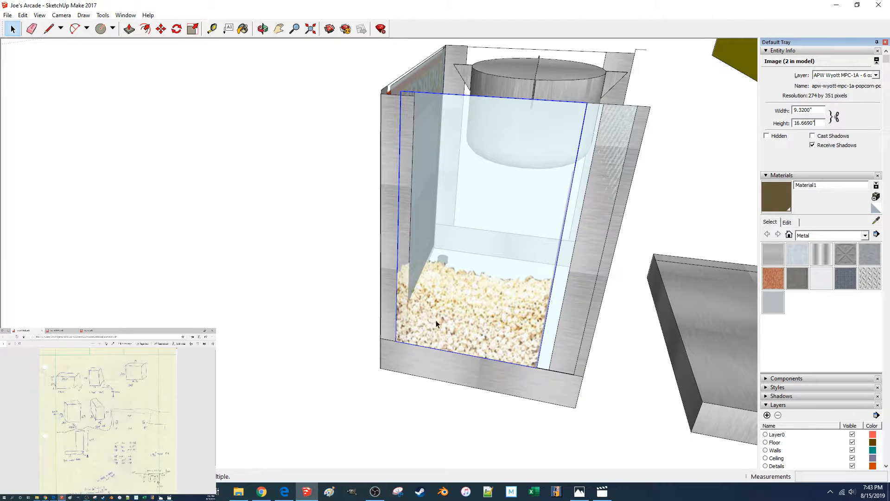
pyautogui.press('m')
pyautogui.moveTo(394, 342); pyautogui.dragTo(405, 345)
pyautogui.click(406, 344)
pyautogui.press('space')
pyautogui.click(343, 358)
# Move the popcorn image 10" sideways, out of the side frame, to clear the glass panel.
pyautogui.moveTo(343, 358); pyautogui.dragTo(432, 239, button='middle')
pyautogui.click(470, 167)
pyautogui.scroll(3, 471, 166)
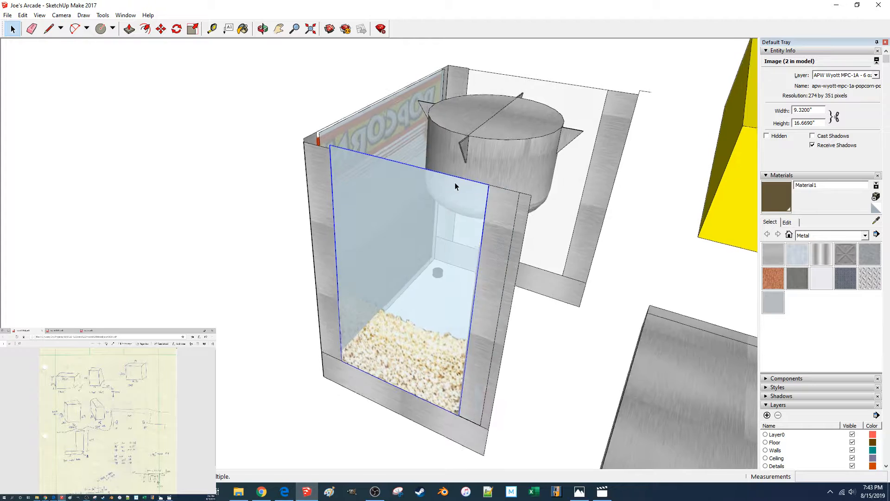
pyautogui.press('m')
pyautogui.click(302, 378)
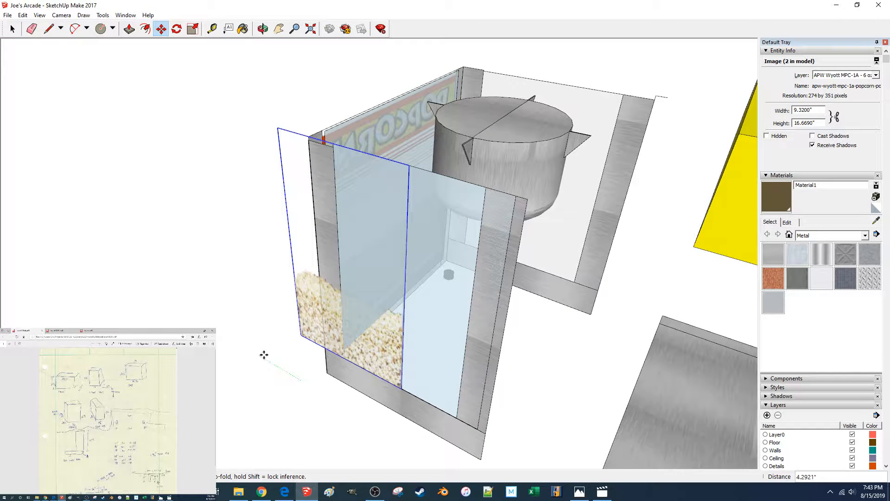
pyautogui.write('10')
pyautogui.press('Return')
pyautogui.press('space')
# Move the rear vertical edge of the side glass panel inward to narrow the panel, and close the group.
pyautogui.doubleClick(390, 285)
pyautogui.moveTo(401, 285); pyautogui.dragTo(504, 167, button='middle')
pyautogui.moveTo(460, 168); pyautogui.dragTo(532, 432)
pyautogui.press('m')
pyautogui.click(449, 423)
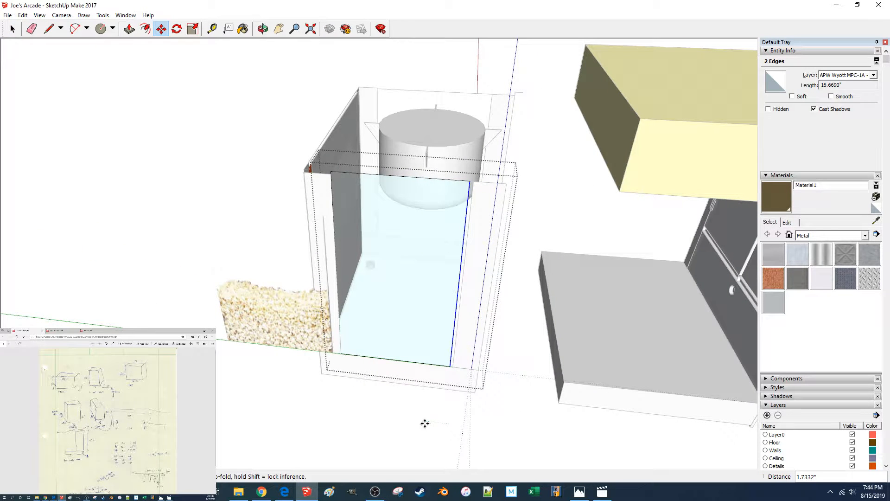
pyautogui.press('Return')
pyautogui.press('space')
pyautogui.click(339, 386)
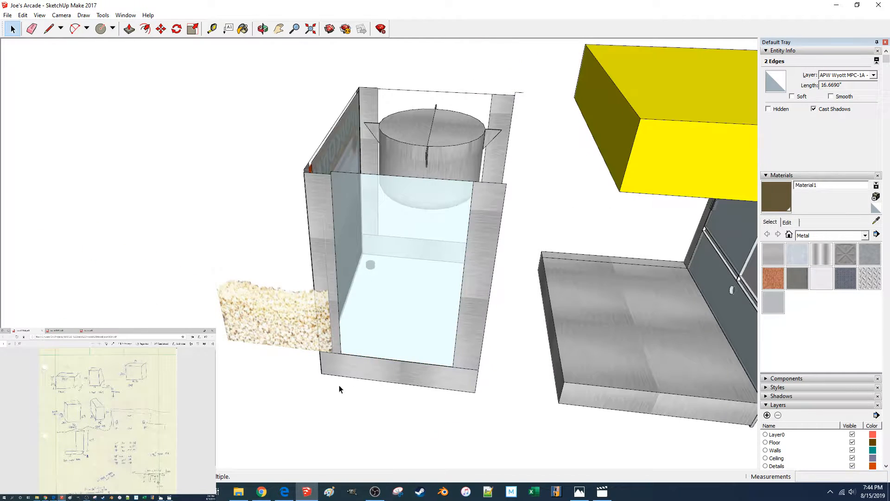
# Move the popcorn image 10" back into the side frame behind the glass.
pyautogui.click(238, 295)
pyautogui.press('m')
pyautogui.click(242, 295)
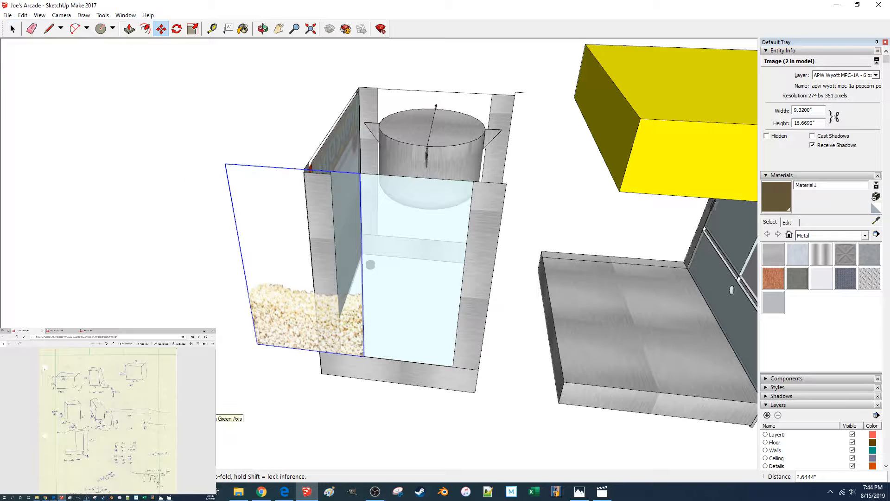
pyautogui.write('10')
pyautogui.press('Return')
pyautogui.press('space')
pyautogui.click(278, 403)
# Check the entity details of the side glass panel group and of the face inside it.
pyautogui.moveTo(378, 378); pyautogui.dragTo(353, 326, button='middle')
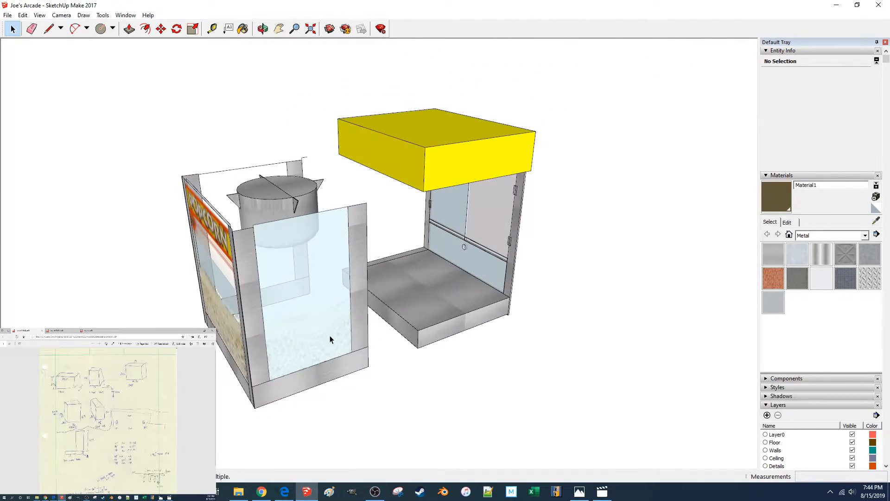
pyautogui.click(330, 335)
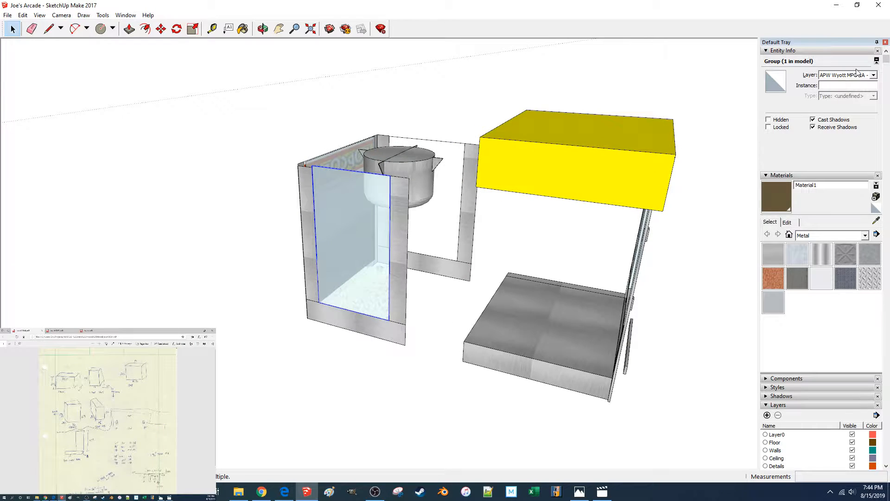
pyautogui.click(876, 61)
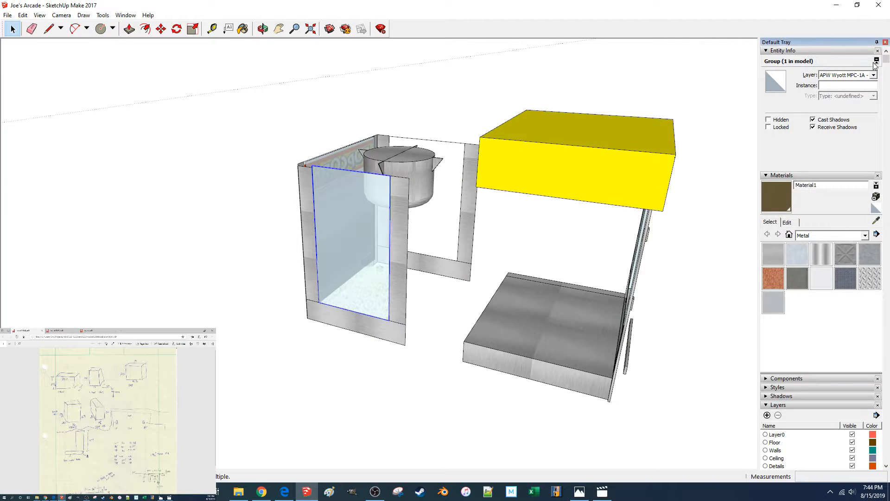
pyautogui.click(881, 64)
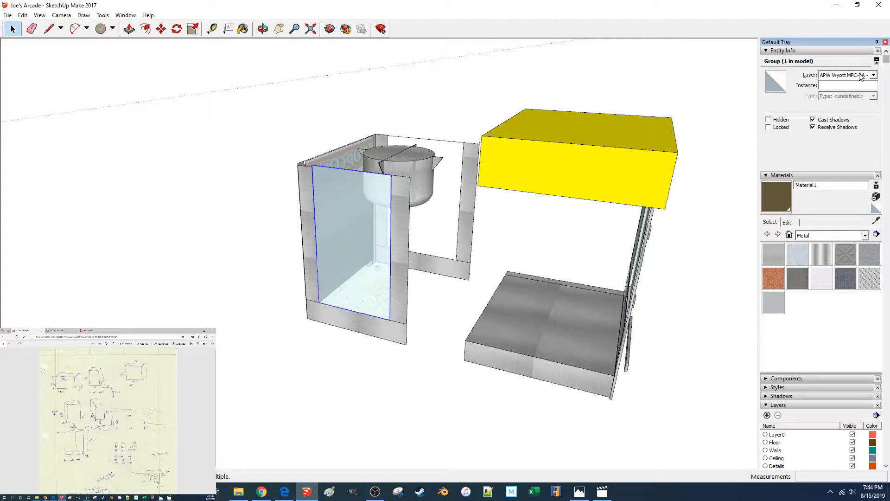
pyautogui.doubleClick(370, 210)
pyautogui.click(360, 211)
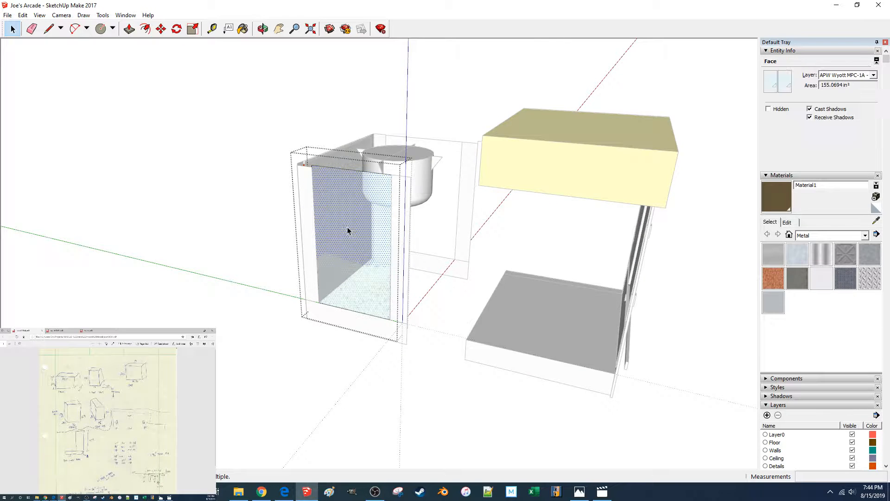
pyautogui.click(242, 309)
# Move the side glass panel 0.05" along the red axis.
pyautogui.click(345, 290)
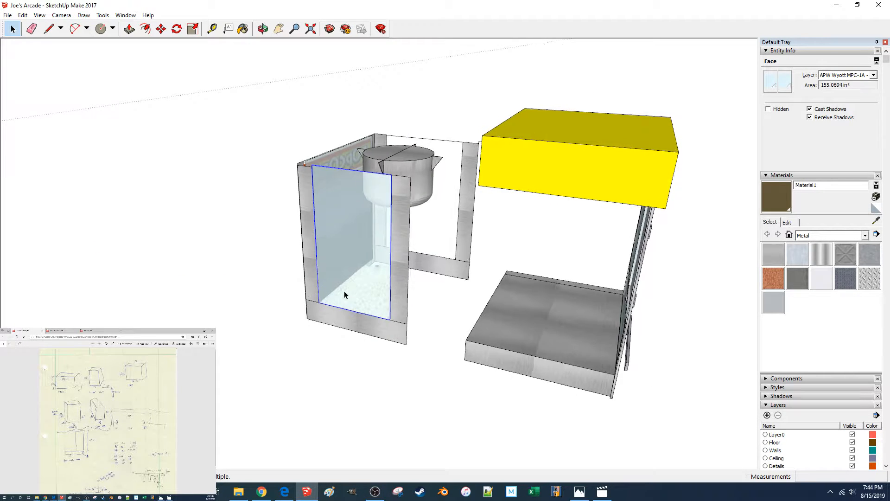
pyautogui.scroll(4, 344, 291)
pyautogui.moveTo(345, 291); pyautogui.dragTo(348, 301, button='middle')
pyautogui.press('m')
pyautogui.click(222, 398)
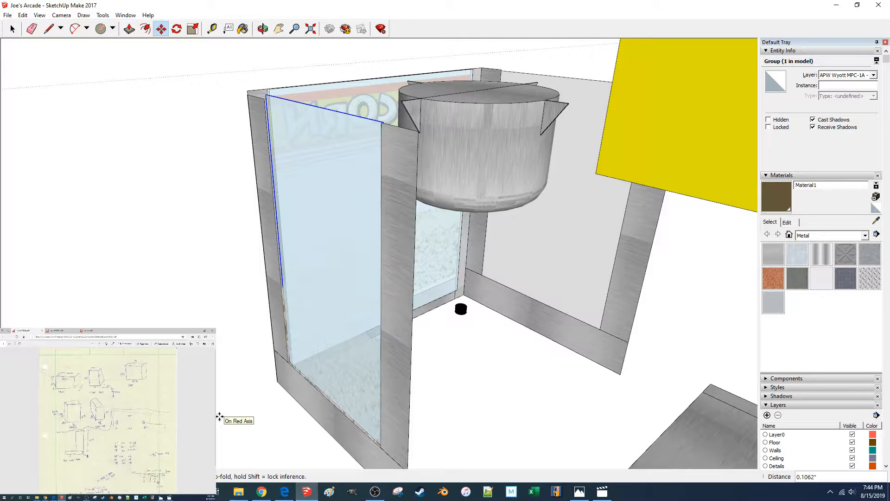
pyautogui.write('.05')
pyautogui.press('Return')
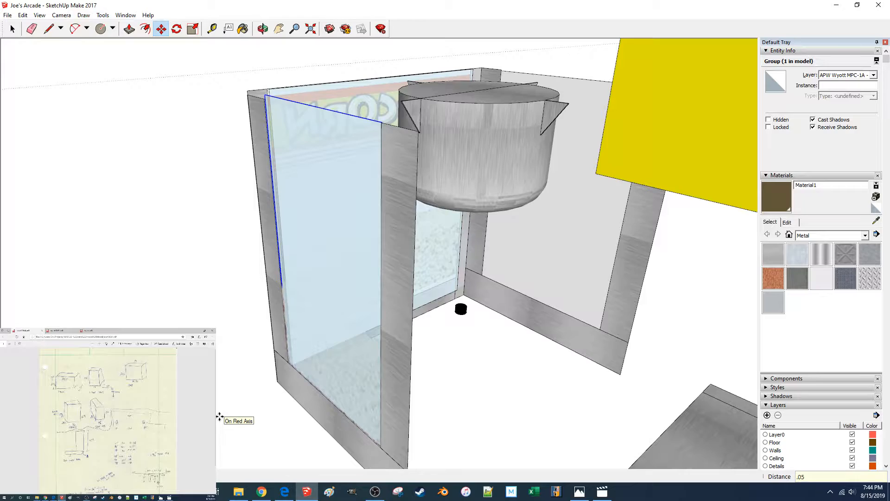
pyautogui.press('space')
pyautogui.click(220, 417)
# Examine the side glass panel and its frame from the outside and from the machine's front.
pyautogui.scroll(-3, 404, 371)
pyautogui.moveTo(403, 373); pyautogui.dragTo(439, 298, button='middle')
pyautogui.click(439, 299)
pyautogui.scroll(2, 440, 300)
pyautogui.scroll(6, 440, 300)
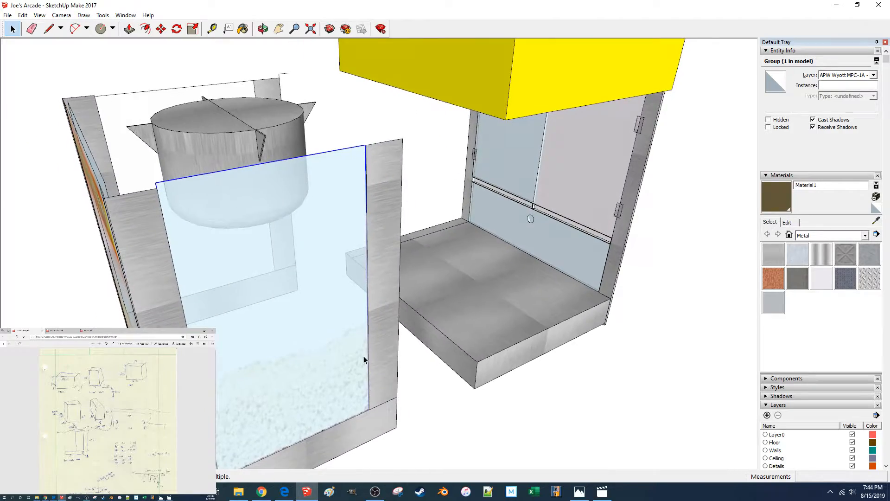
pyautogui.moveTo(341, 396)
pyautogui.mouseDown(button='middle')
pyautogui.moveTo(385, 386)
pyautogui.moveTo(396, 367)
pyautogui.mouseUp(button='middle')
pyautogui.click(415, 365)
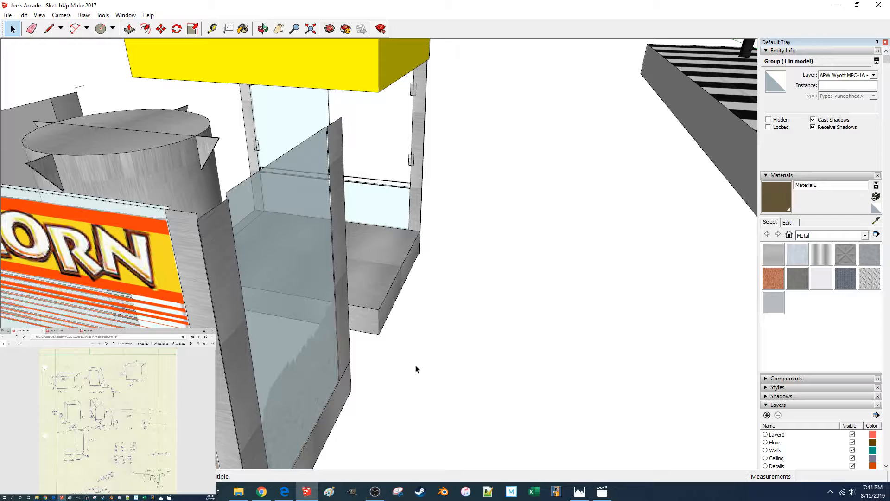
pyautogui.scroll(-10, 415, 360)
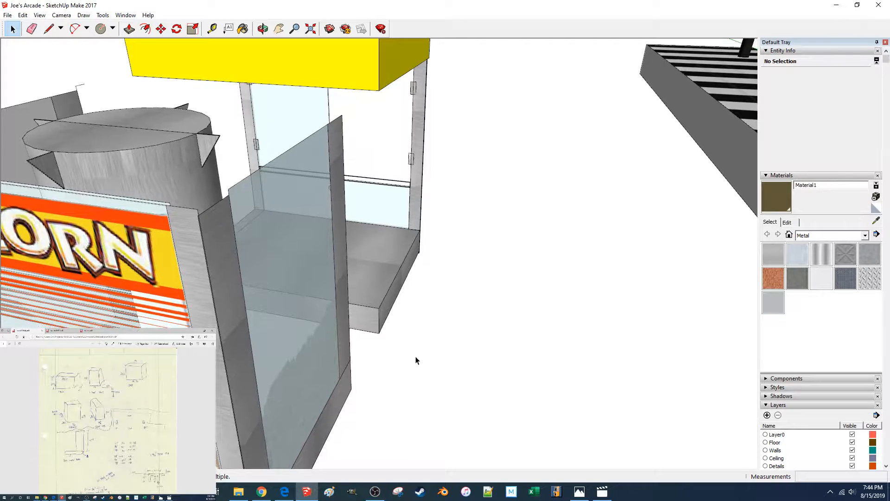
pyautogui.scroll(8, 399, 306)
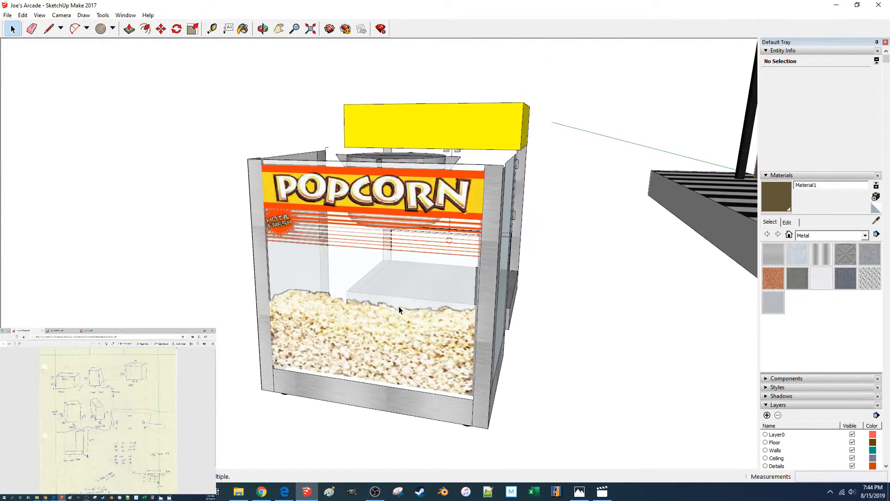
# Open the front post of the side frame for editing.
pyautogui.moveTo(401, 304); pyautogui.dragTo(375, 216, button='middle')
pyautogui.scroll(5, 384, 211)
pyautogui.doubleClick(372, 238)
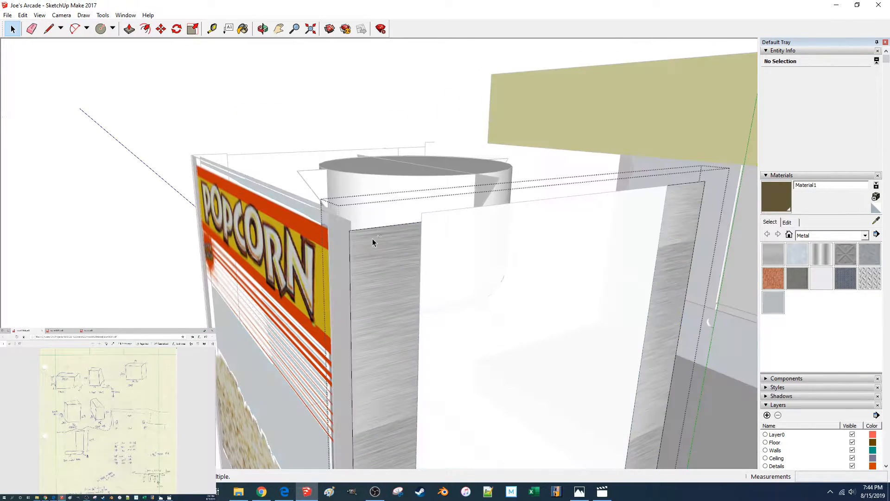
pyautogui.keyDown('shift'); pyautogui.moveTo(372, 233); pyautogui.dragTo(398, 244, button='middle'); pyautogui.keyUp('shift')
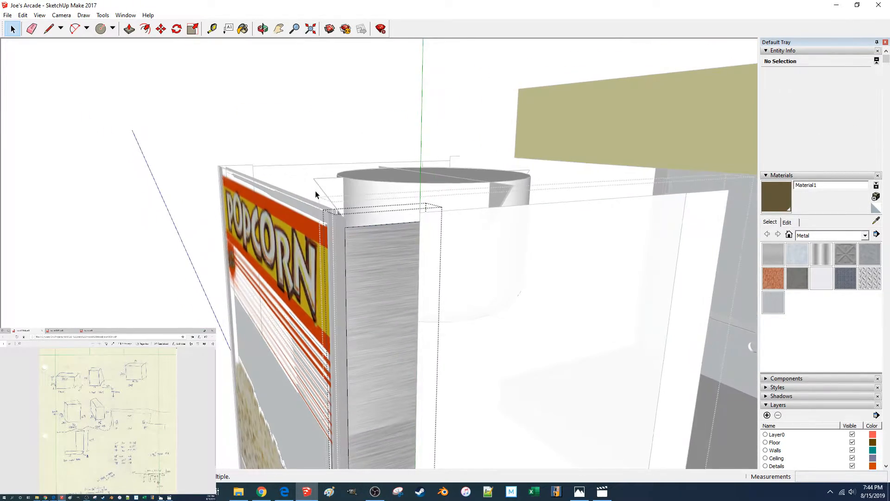
pyautogui.press('m')
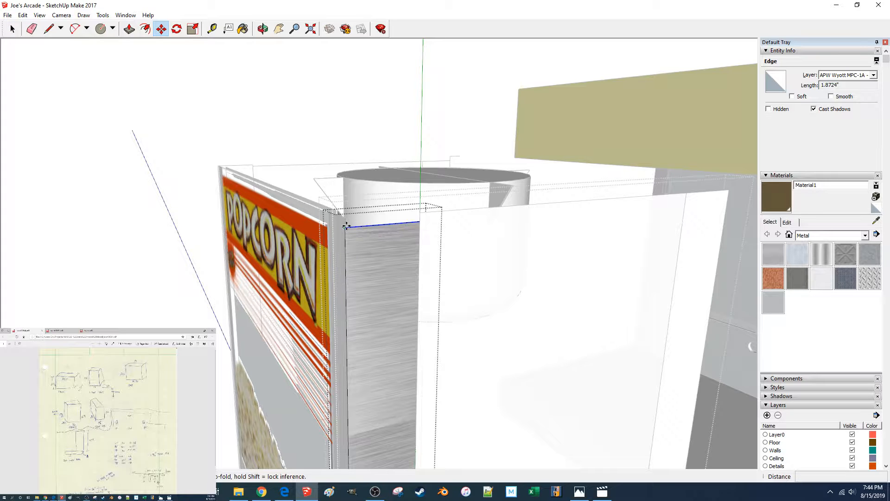
pyautogui.click(347, 225)
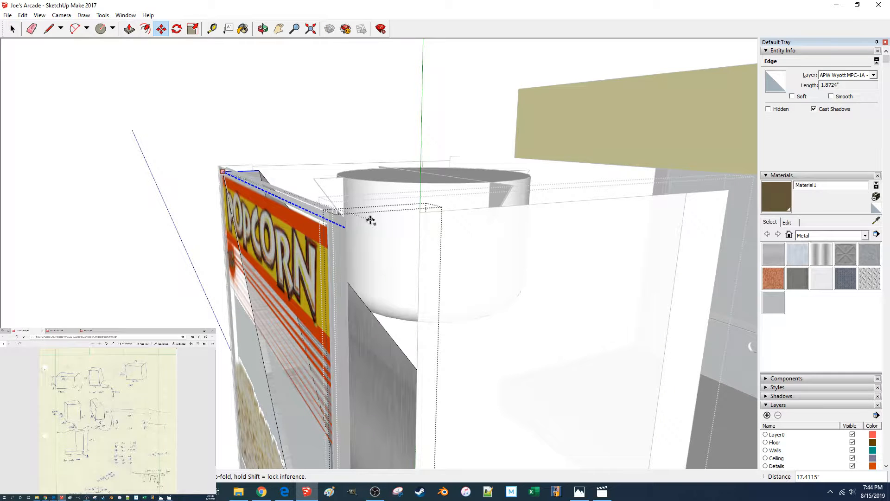
pyautogui.press('Escape')
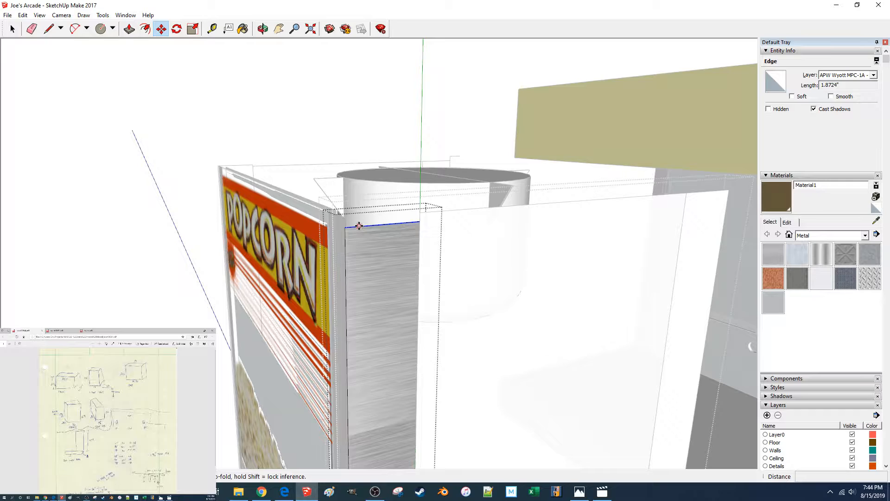
# Move the front post's top edge up to the glass panel's top corner.
pyautogui.press('space')
pyautogui.press('m')
pyautogui.click(419, 221)
pyautogui.click(420, 213)
pyautogui.moveTo(402, 215); pyautogui.dragTo(420, 221, button='middle')
pyautogui.press('space')
pyautogui.click(204, 134)
# Open the opposite side frame and set the width of its popcorn image to 9.32".
pyautogui.moveTo(244, 126); pyautogui.dragTo(474, 127, button='middle')
pyautogui.scroll(-4, 503, 253)
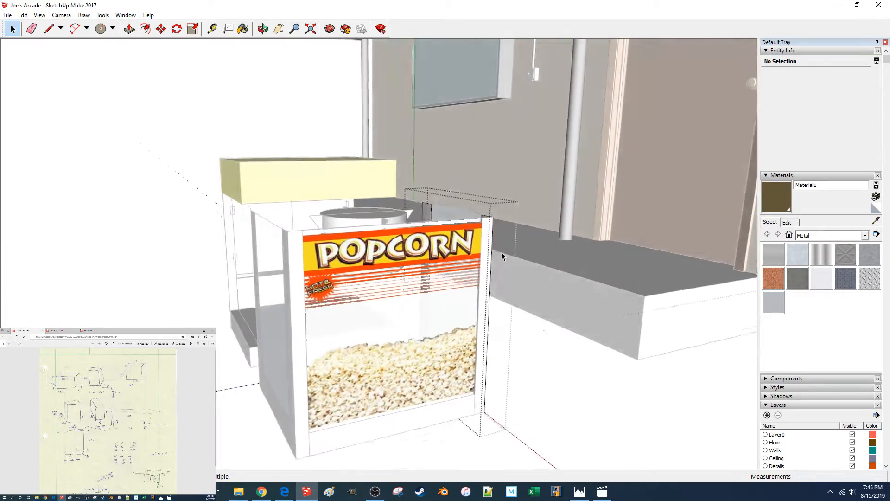
pyautogui.moveTo(503, 252); pyautogui.dragTo(325, 222, button='middle')
pyautogui.click(562, 322)
pyautogui.moveTo(562, 321); pyautogui.dragTo(524, 306, button='middle')
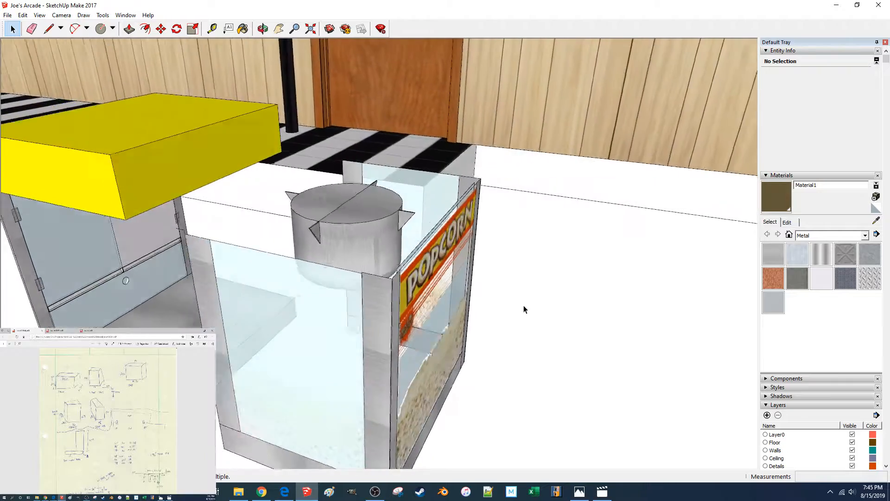
pyautogui.click(306, 297)
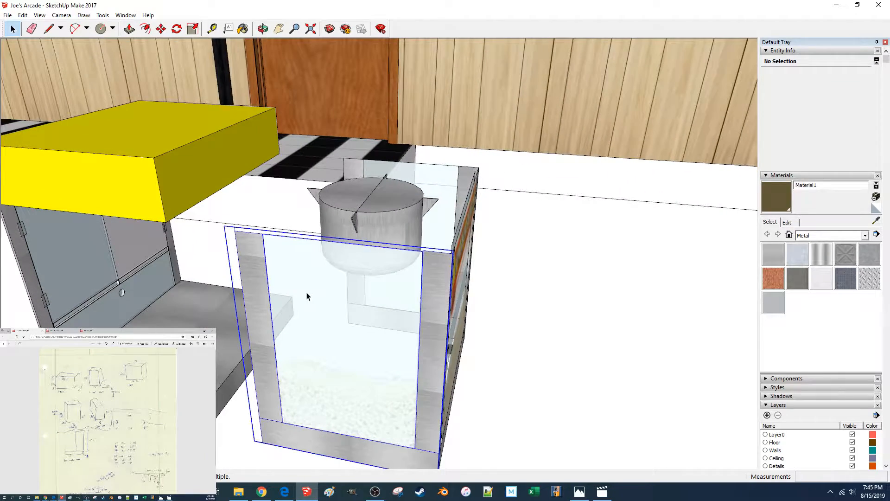
pyautogui.doubleClick(305, 325)
pyautogui.click(292, 329)
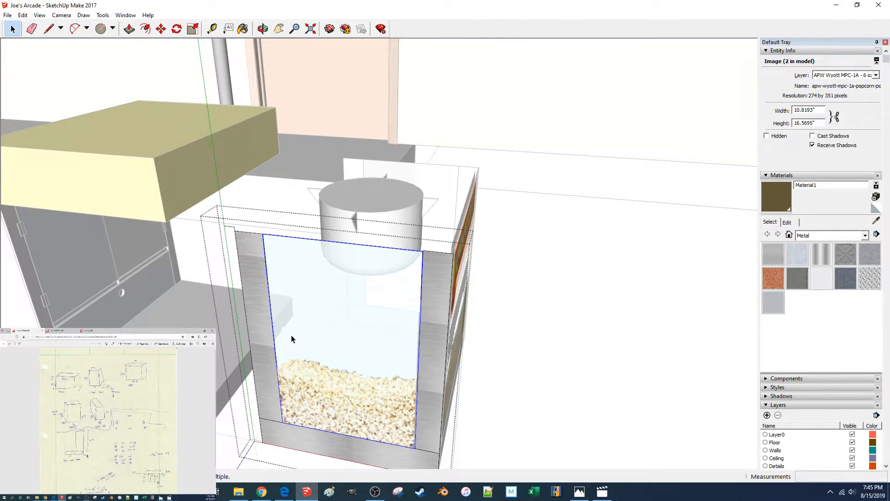
pyautogui.moveTo(820, 110); pyautogui.dragTo(774, 114)
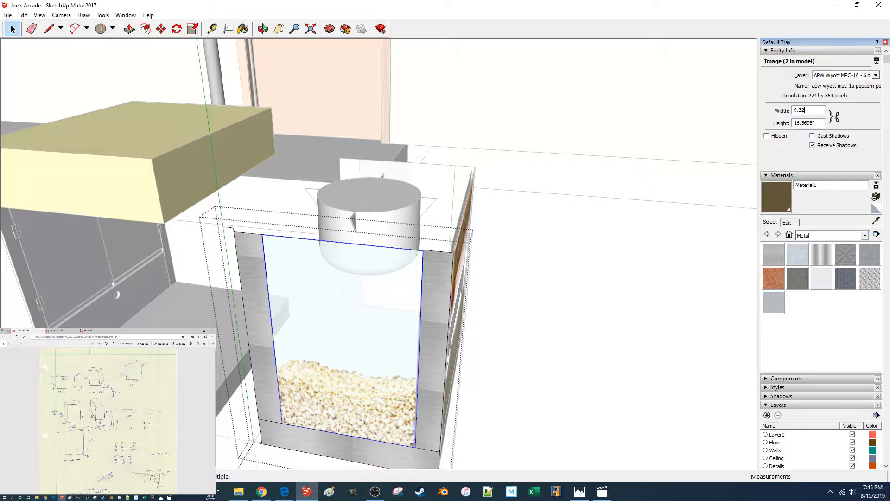
pyautogui.click(822, 123)
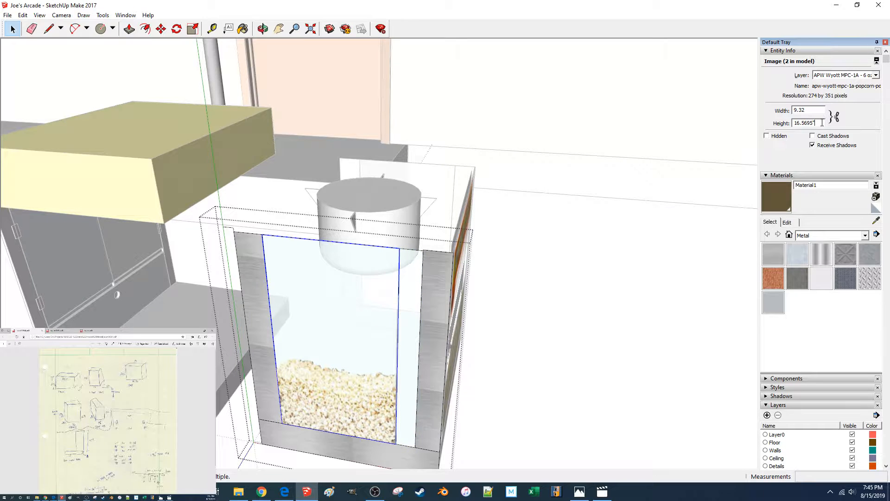
# Move the opposite side's popcorn image so its lower corner meets the inner corner of the front post.
pyautogui.press('m')
pyautogui.click(396, 444)
pyautogui.click(415, 448)
pyautogui.press('space')
pyautogui.scroll(-3, 339, 412)
pyautogui.moveTo(278, 385); pyautogui.dragTo(324, 385, button='middle')
pyautogui.click(324, 407)
# Move the rear post of this side frame 1.5" inward along the red axis.
pyautogui.scroll(2, 332, 317)
pyautogui.doubleClick(332, 314)
pyautogui.scroll(1, 332, 313)
pyautogui.click(332, 311)
pyautogui.click(331, 314)
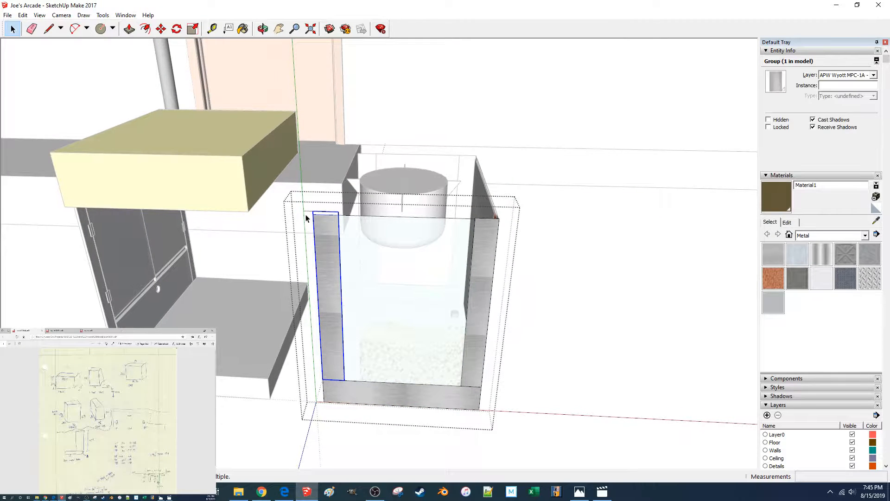
pyautogui.press('m')
pyautogui.click(262, 354)
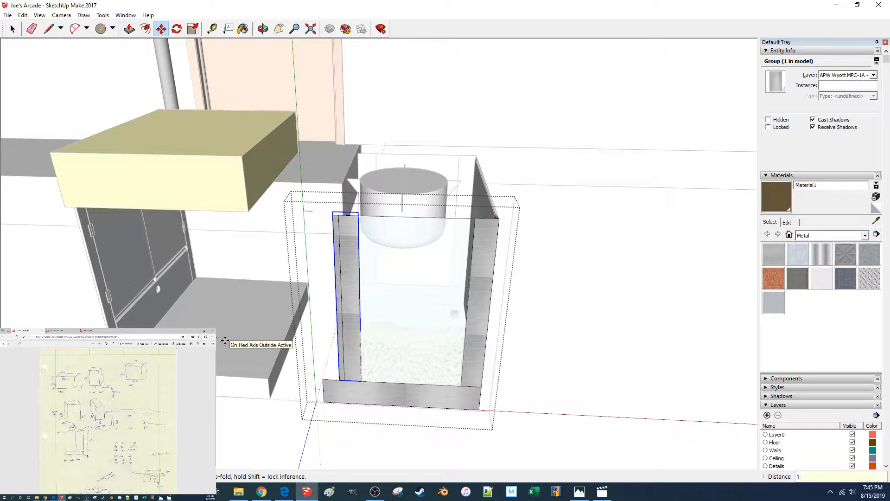
pyautogui.write('1.5')
pyautogui.press('Return')
pyautogui.press('space')
# Shorten this side frame's bottom rail by moving its rear end edge 1.5" inward.
pyautogui.click(332, 389)
pyautogui.doubleClick(328, 388)
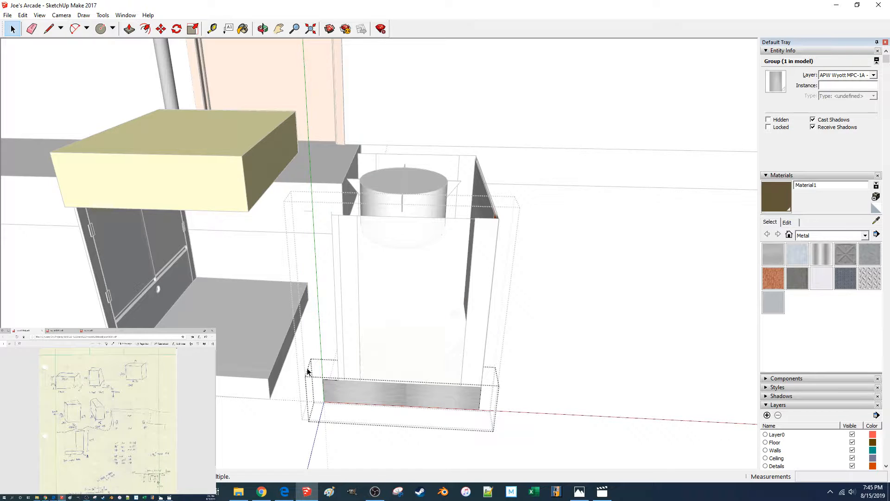
pyautogui.click(298, 400)
pyautogui.press('m')
pyautogui.click(271, 429)
pyautogui.write('1.5')
pyautogui.press('Return')
pyautogui.press('space')
pyautogui.click(271, 418)
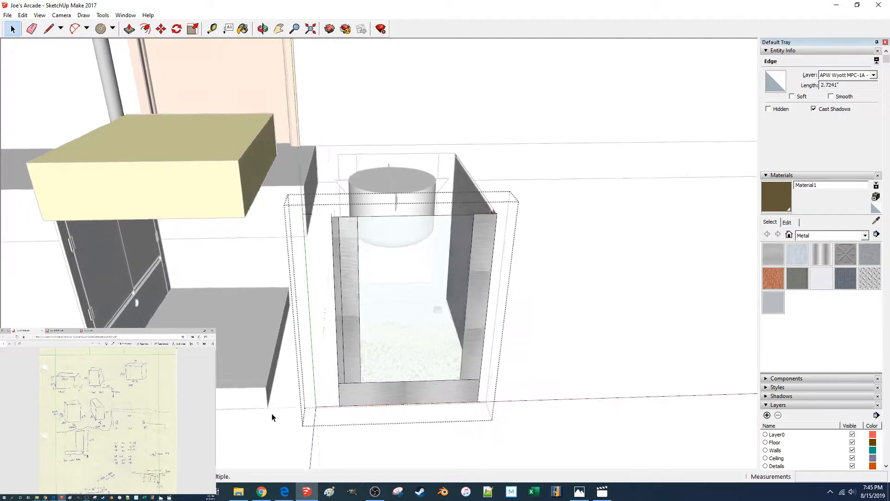
pyautogui.press('l')
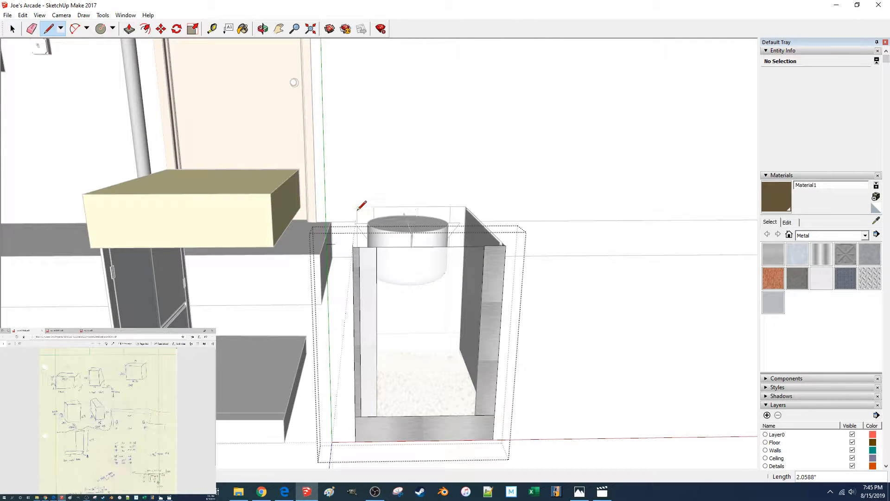
pyautogui.click(351, 246)
pyautogui.press('space')
pyautogui.scroll(5, 368, 266)
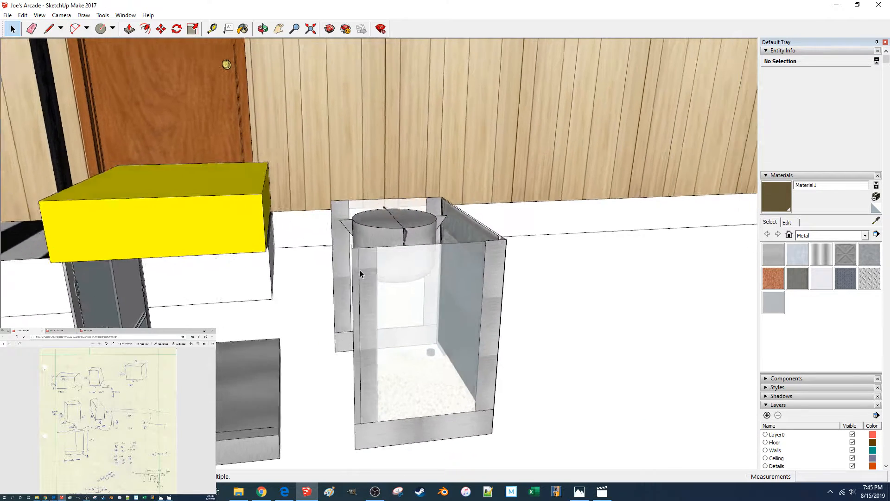
# Move the side frame's rear post 5" outward along the red axis, clear of the glass pane.
pyautogui.click(368, 268)
pyautogui.click(366, 262)
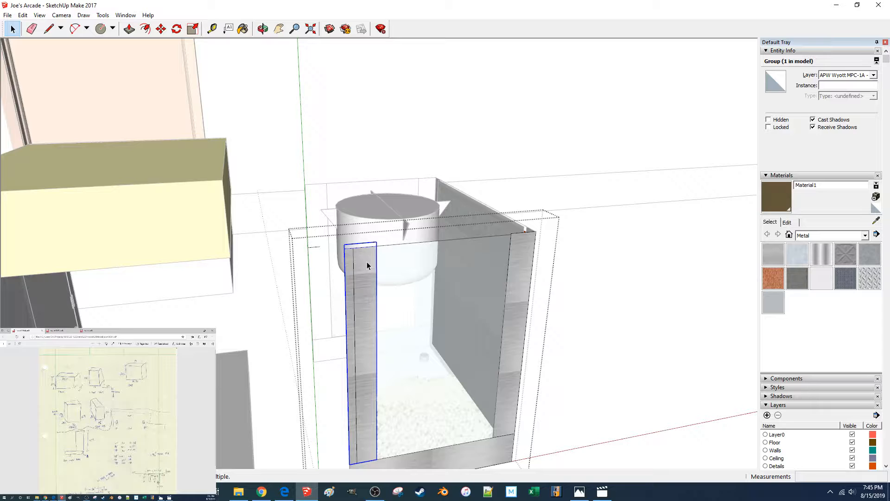
pyautogui.press('m')
pyautogui.click(368, 276)
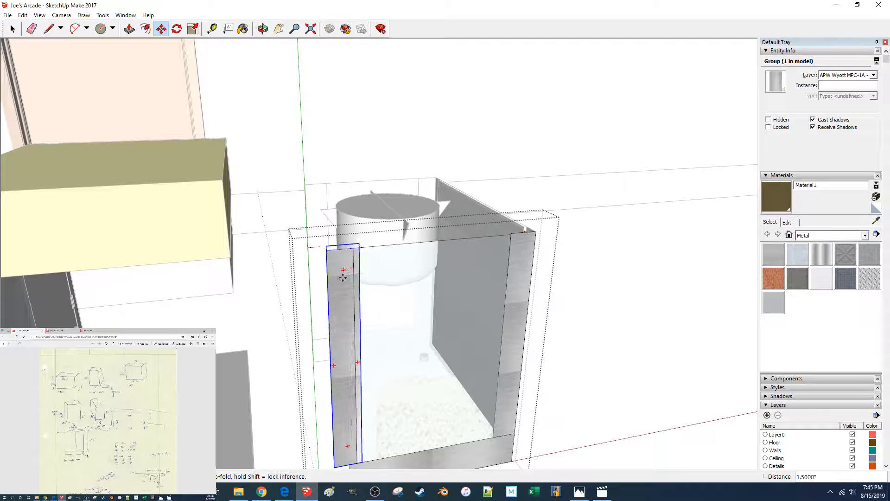
pyautogui.press('Escape')
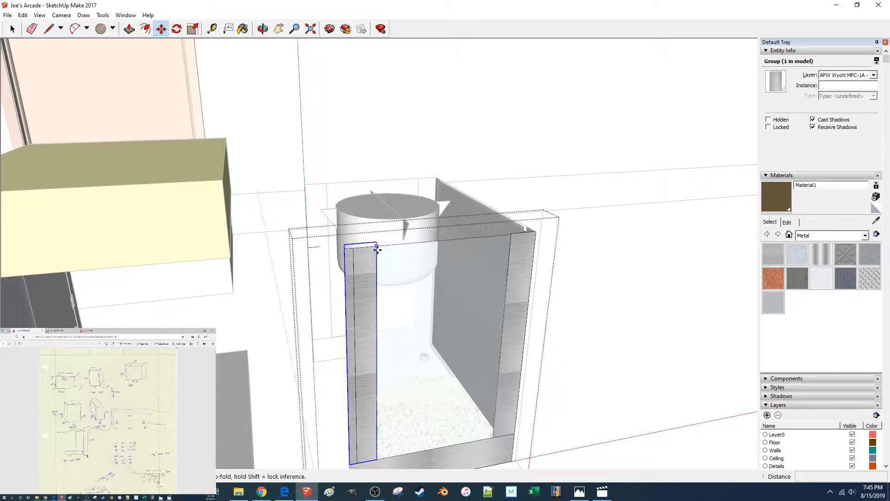
pyautogui.click(402, 297)
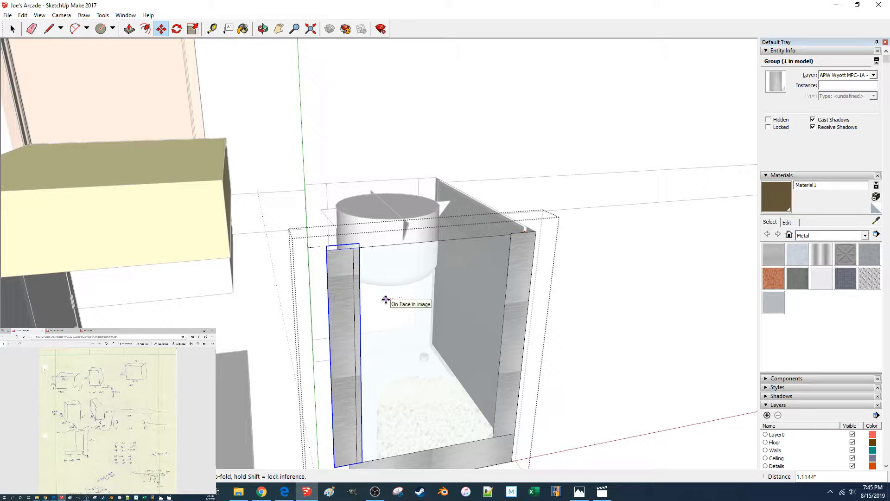
pyautogui.write('5')
pyautogui.press('Return')
pyautogui.press('space')
# Narrow the side frame's glass pane by moving its rear vertical edge 1.5" inward.
pyautogui.doubleClick(373, 289)
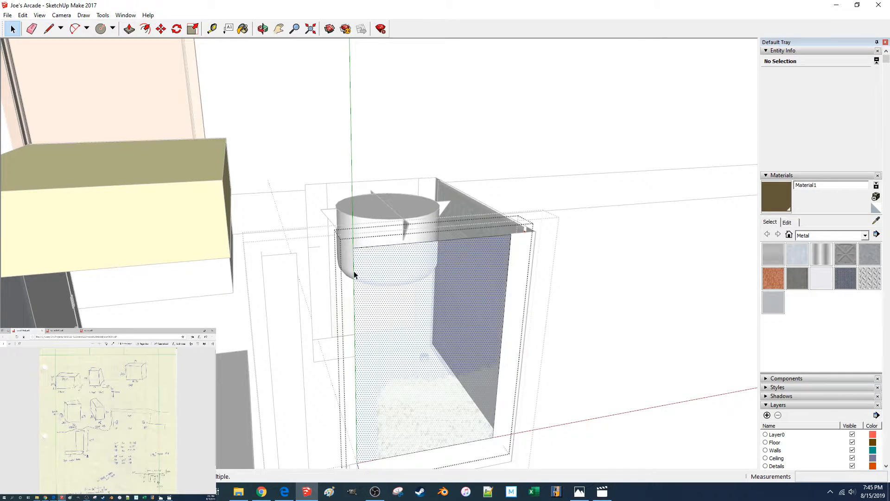
pyautogui.click(355, 274)
pyautogui.press('m')
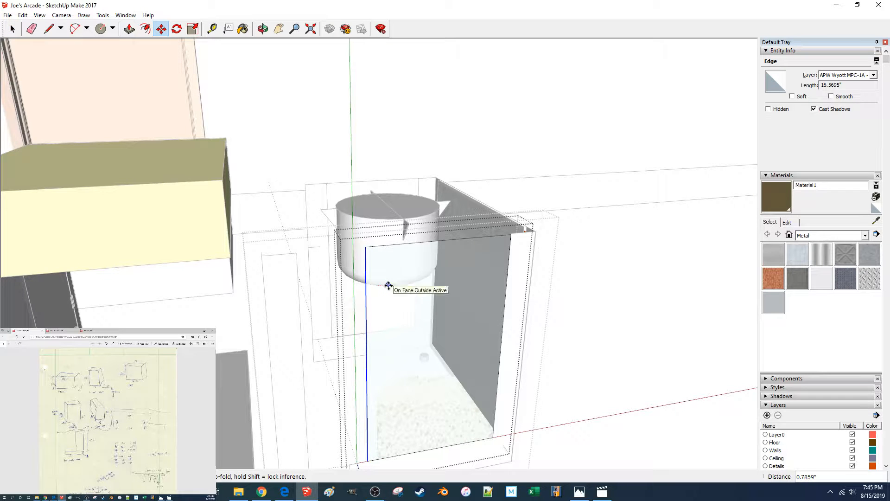
pyautogui.write('5')
pyautogui.press('Return')
pyautogui.press('space')
# Move the rear post back inward along the red axis until it meets the rear edge of the glass.
pyautogui.click(281, 302)
pyautogui.click(279, 300)
pyautogui.click(279, 297)
pyautogui.press('m')
pyautogui.click(280, 300)
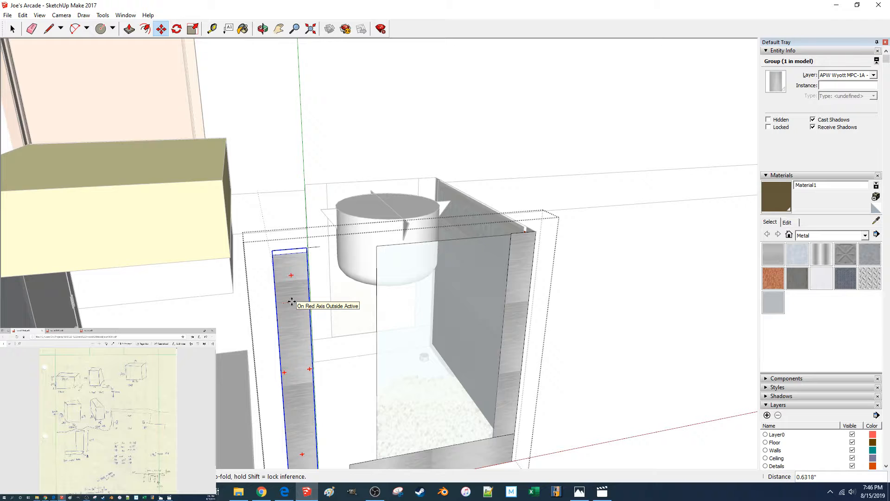
pyautogui.click(363, 295)
pyautogui.press('space')
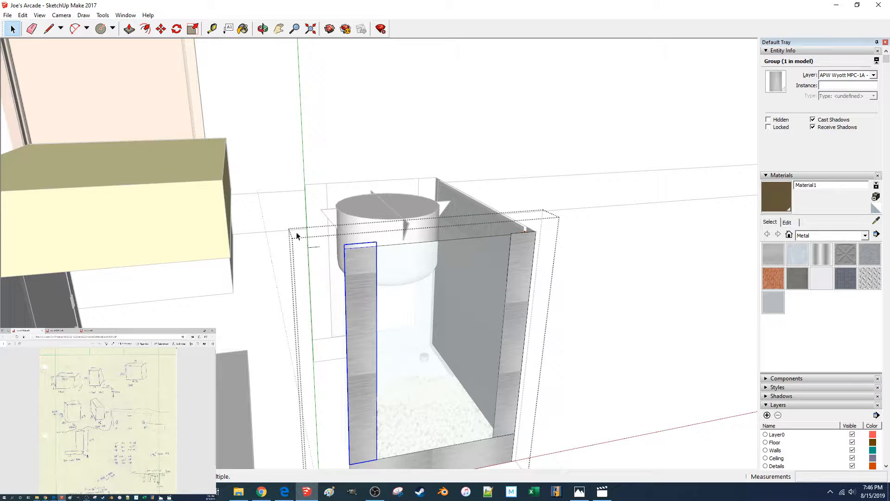
# Delete the stray edge left outside the rear post's upper corner and close the side frame group.
pyautogui.moveTo(326, 254); pyautogui.dragTo(328, 255)
pyautogui.press('Delete')
pyautogui.moveTo(324, 258); pyautogui.dragTo(329, 242, button='middle')
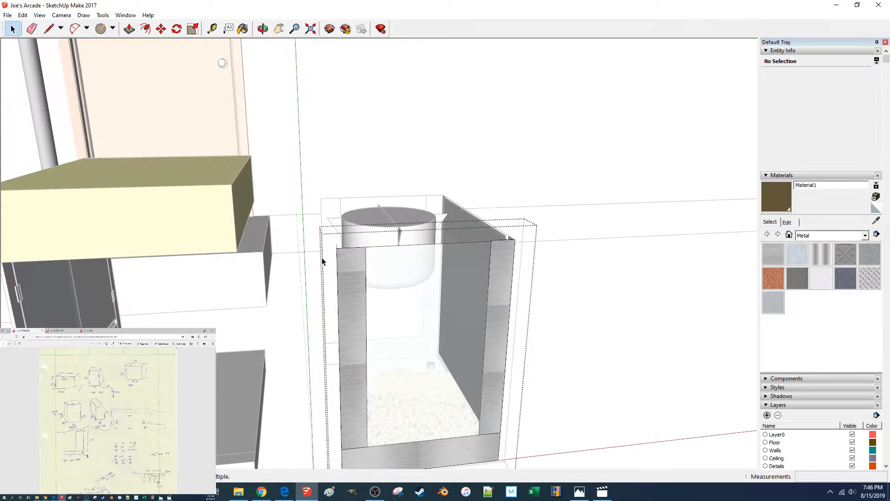
pyautogui.doubleClick(337, 249)
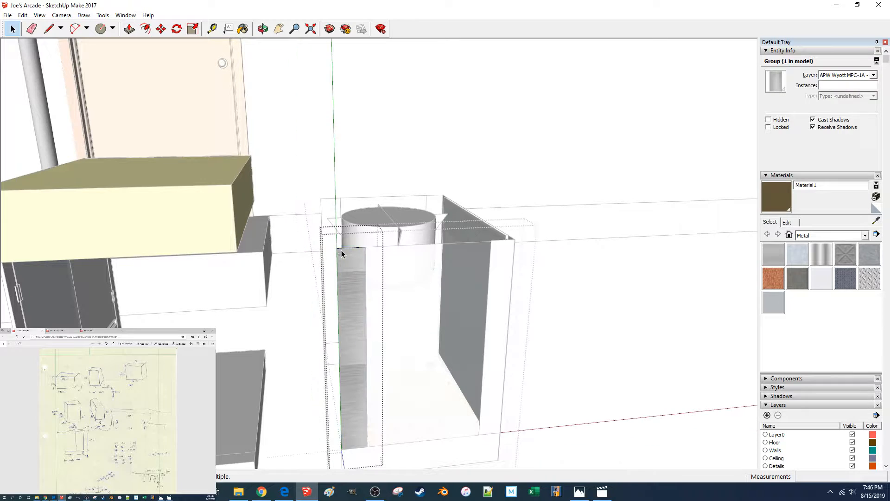
pyautogui.click(338, 254)
pyautogui.press('Escape')
pyautogui.click(342, 255)
pyautogui.moveTo(343, 255); pyautogui.dragTo(439, 282, button='middle')
pyautogui.click(535, 281)
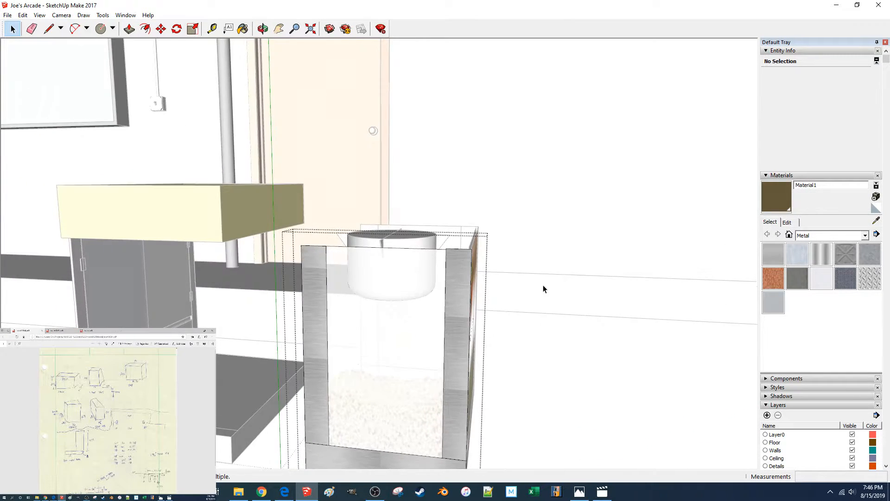
pyautogui.click(547, 288)
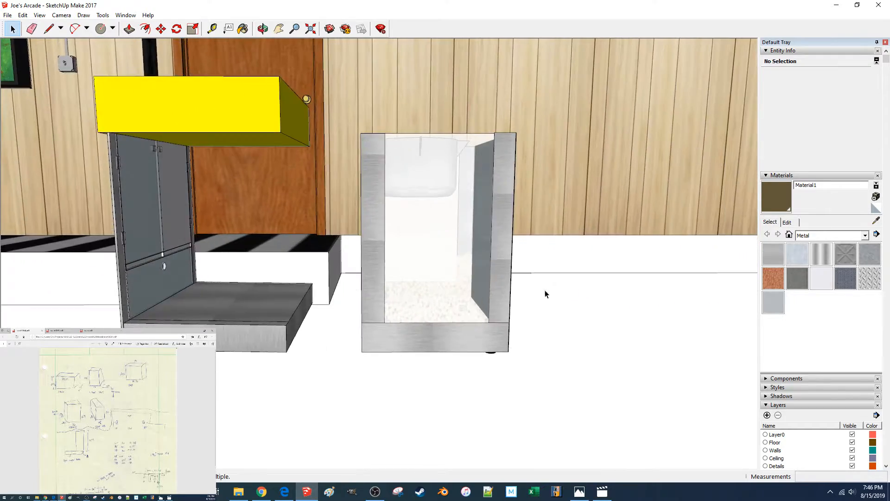
# Move the machine body with the base, doors and yellow top 20" toward the side frames.
pyautogui.moveTo(545, 293); pyautogui.dragTo(471, 292, button='middle')
pyautogui.scroll(2, 471, 292)
pyautogui.scroll(-5, 470, 290)
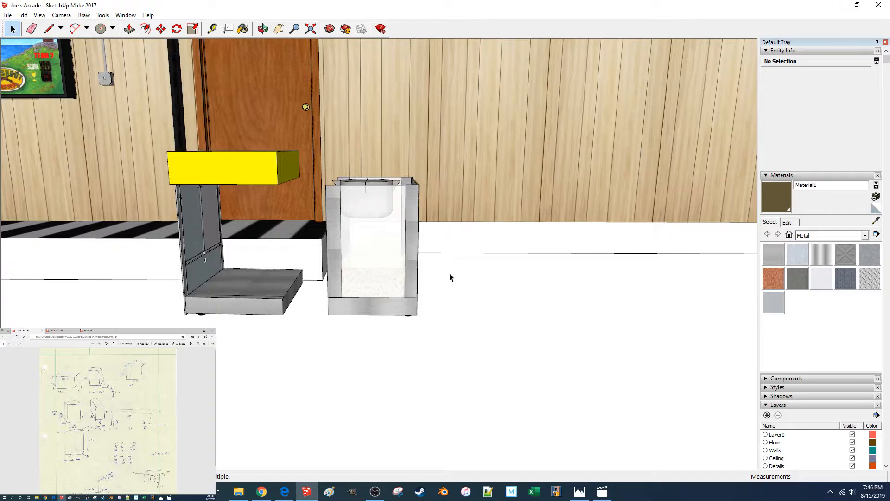
pyautogui.scroll(4, 450, 278)
pyautogui.moveTo(450, 277); pyautogui.dragTo(306, 324, button='middle')
pyautogui.click(307, 343)
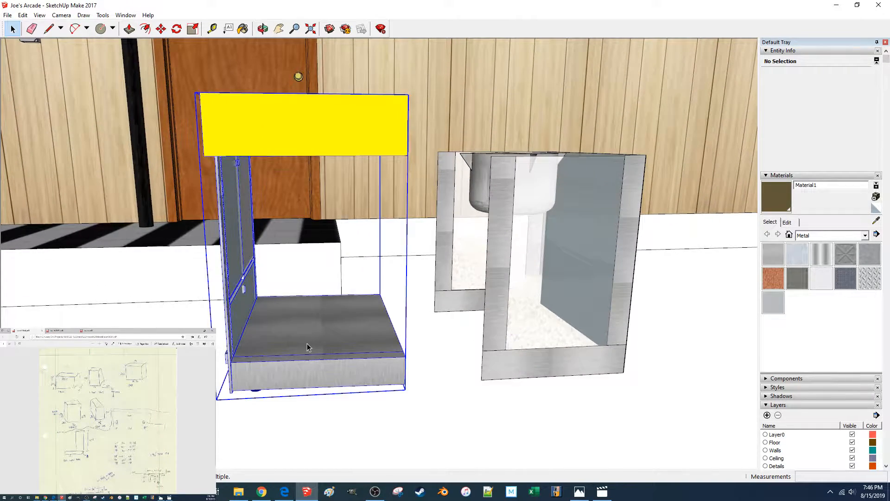
pyautogui.press('m')
pyautogui.click(276, 340)
pyautogui.write('20')
pyautogui.press('Return')
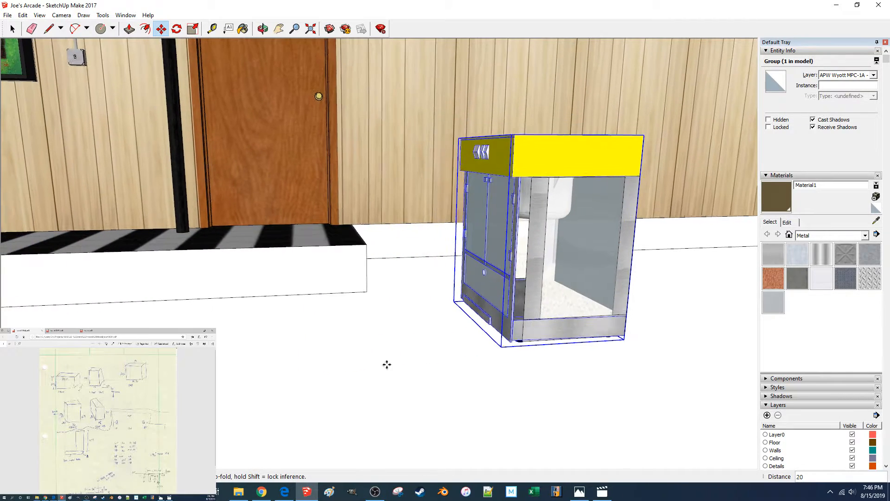
# Move the machine body 52" along the red axis, clear of the side frames.
pyautogui.click(378, 365)
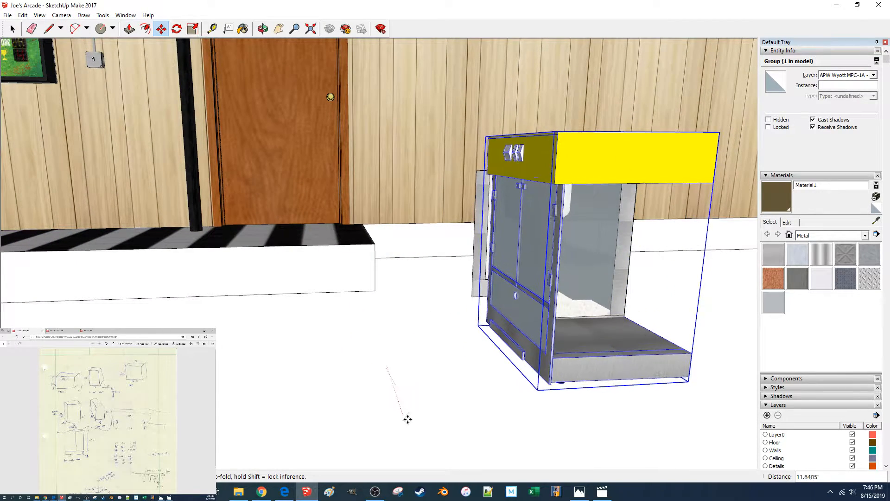
pyautogui.press('Return')
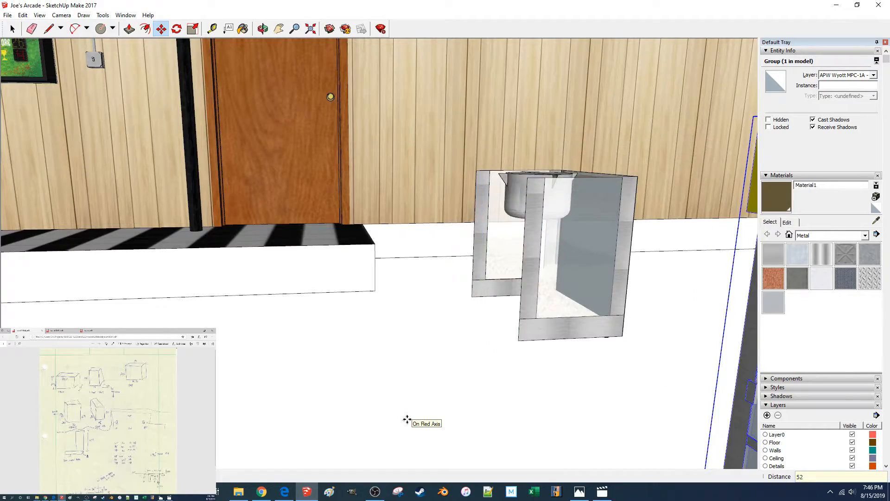
pyautogui.press('space')
pyautogui.click(481, 402)
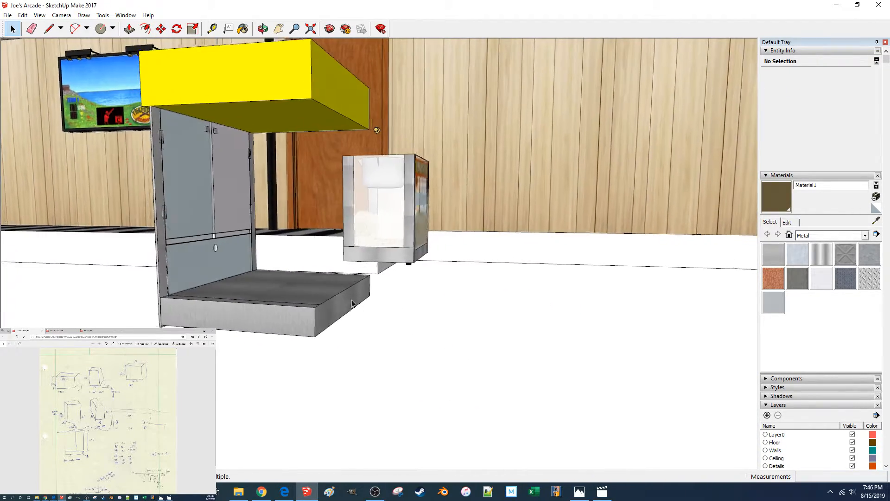
# Open the body's base group and push the base's front end face inward 1.5".
pyautogui.click(351, 303)
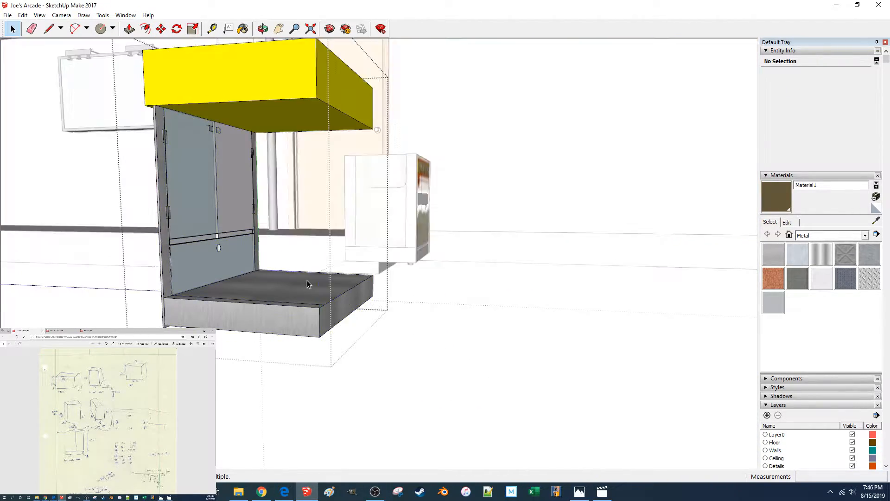
pyautogui.doubleClick(388, 316)
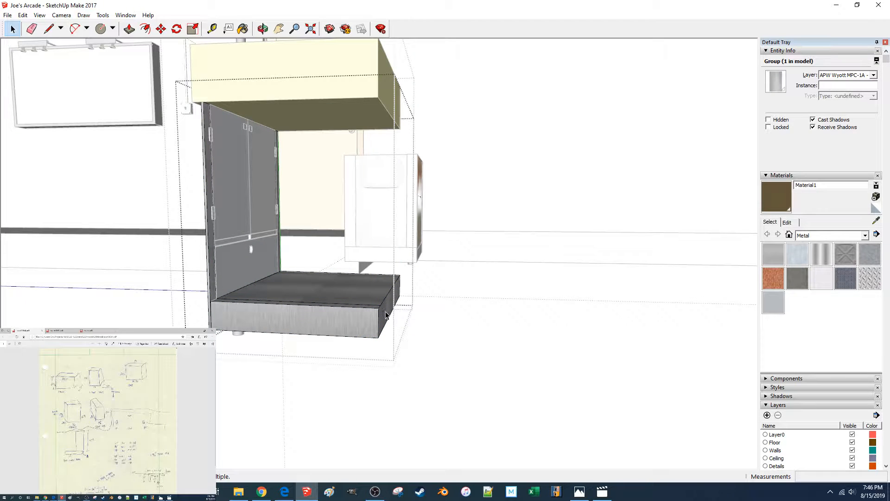
pyautogui.click(385, 311)
pyautogui.press('m')
pyautogui.press('p')
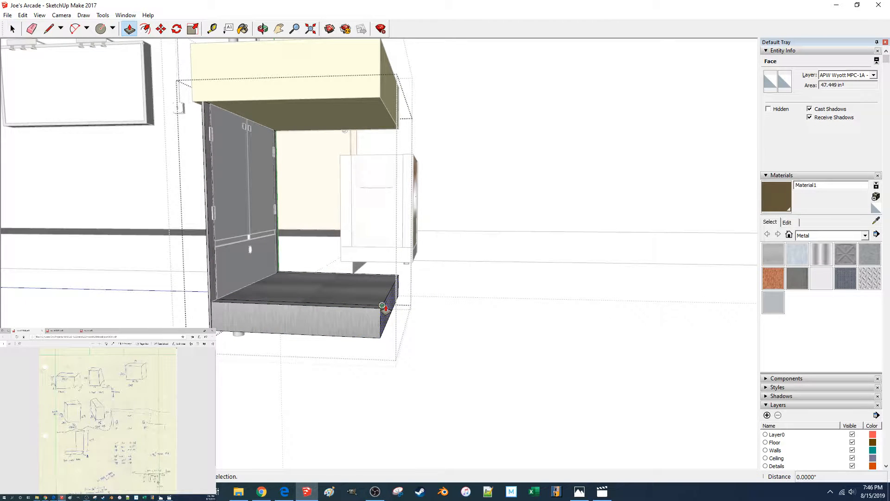
pyautogui.moveTo(387, 311); pyautogui.dragTo(361, 312)
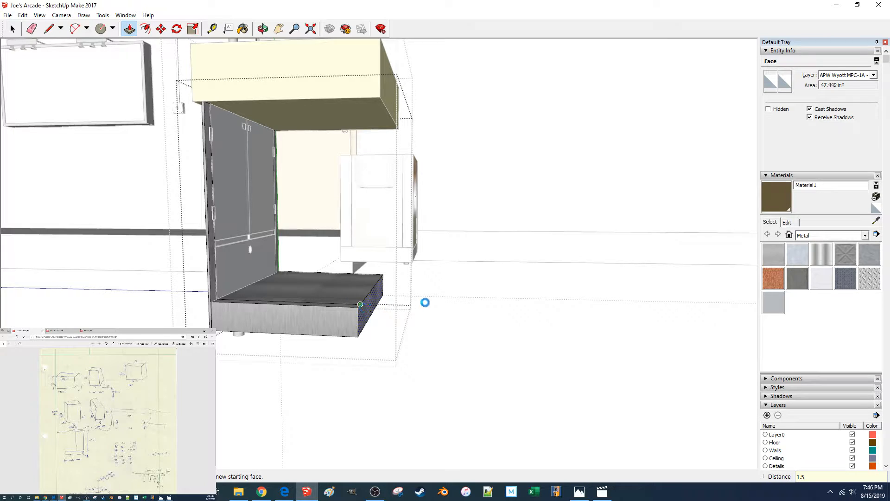
pyautogui.press('Return')
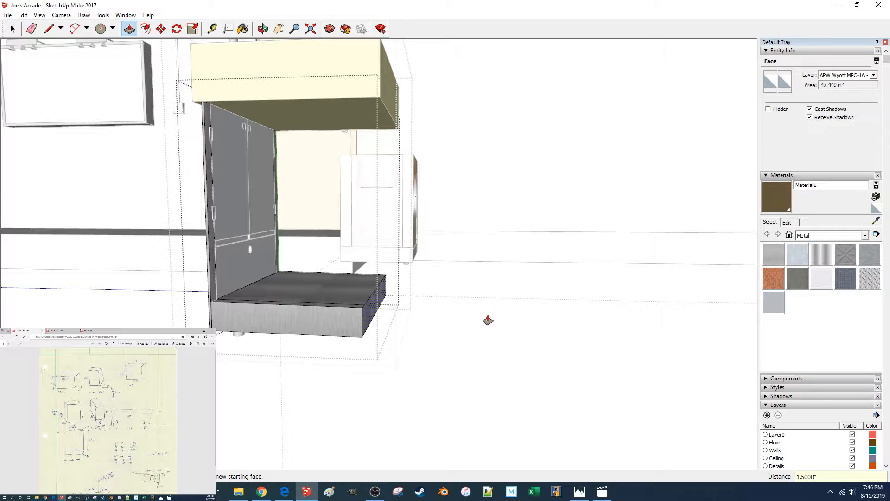
pyautogui.press('space')
pyautogui.click(451, 327)
# Move the whole base group 1.5" along the blue axis, away from the doors and toward the front.
pyautogui.click(336, 325)
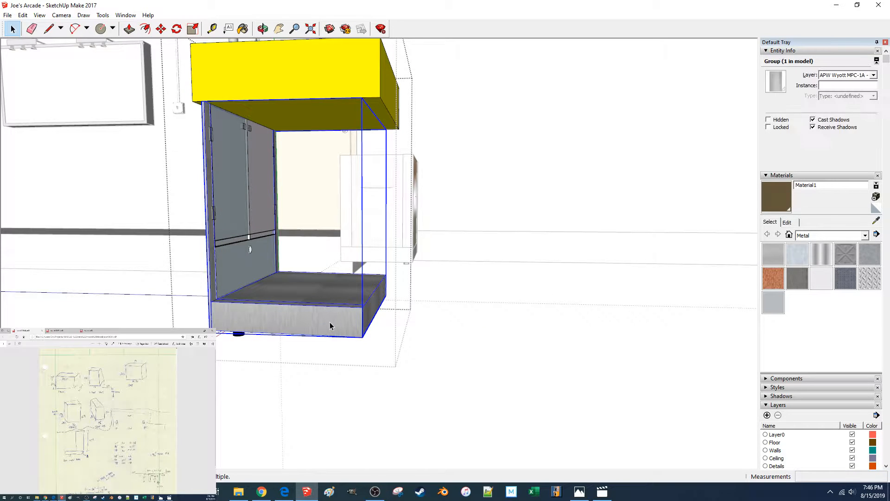
pyautogui.doubleClick(335, 326)
pyautogui.click(315, 326)
pyautogui.tripleClick(306, 324)
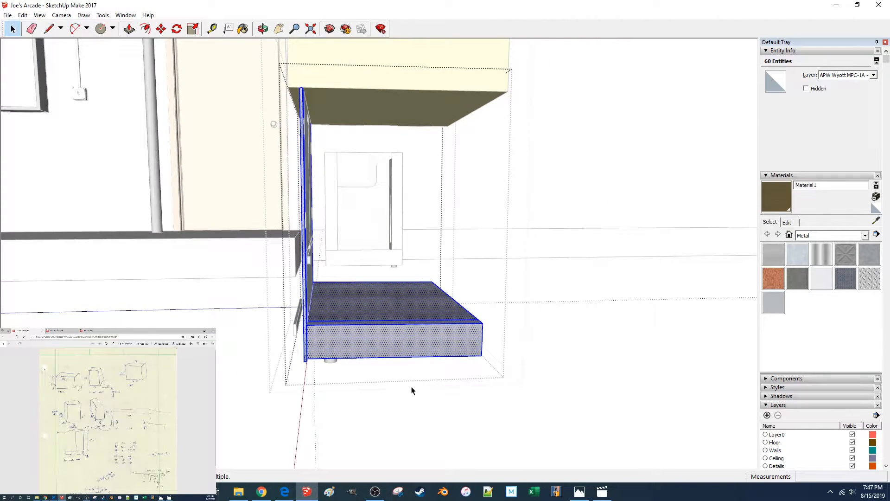
pyautogui.click(423, 399)
pyautogui.click(416, 335)
pyautogui.press('m')
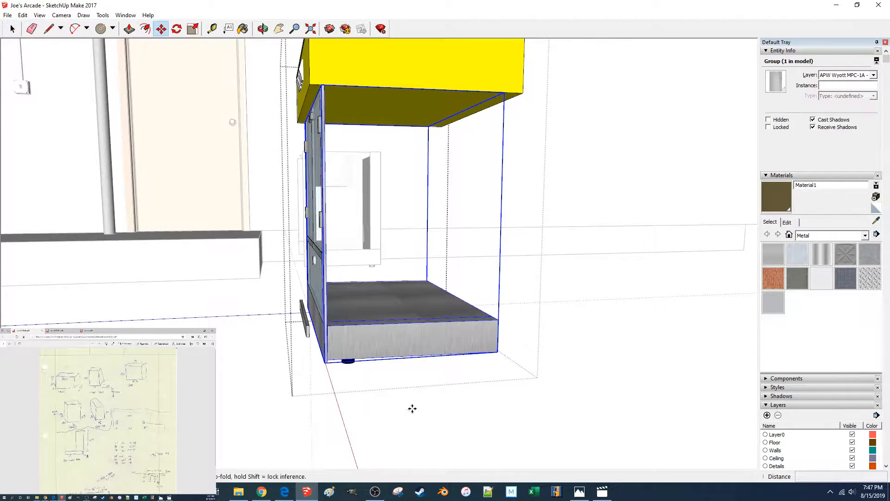
pyautogui.click(412, 408)
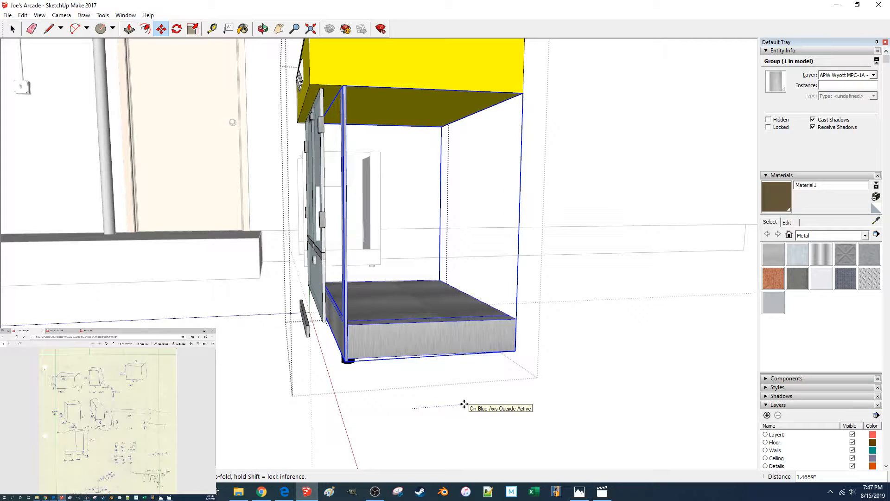
pyautogui.write('1.5')
pyautogui.press('Return')
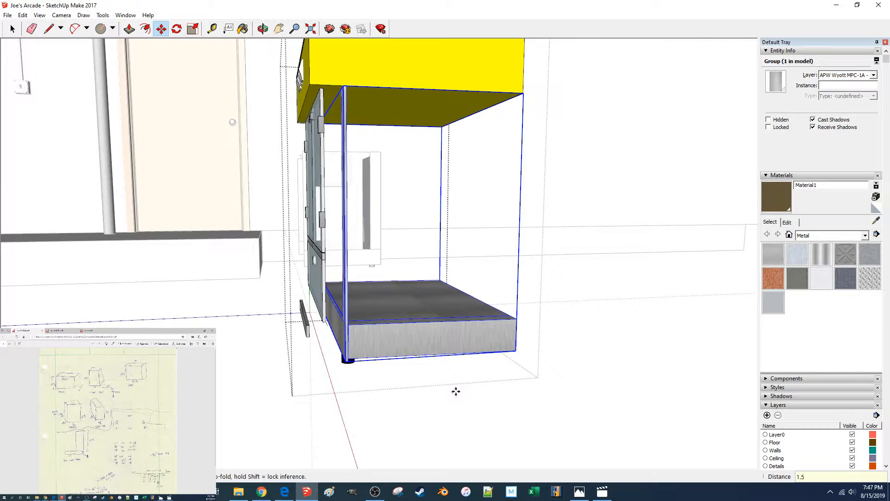
# Move the feet, glass doors, lower panel, hinges and handles together 1.5" toward the base to line up with its frame.
pyautogui.moveTo(459, 342); pyautogui.dragTo(334, 301, button='middle')
pyautogui.press('space')
pyautogui.click(323, 301)
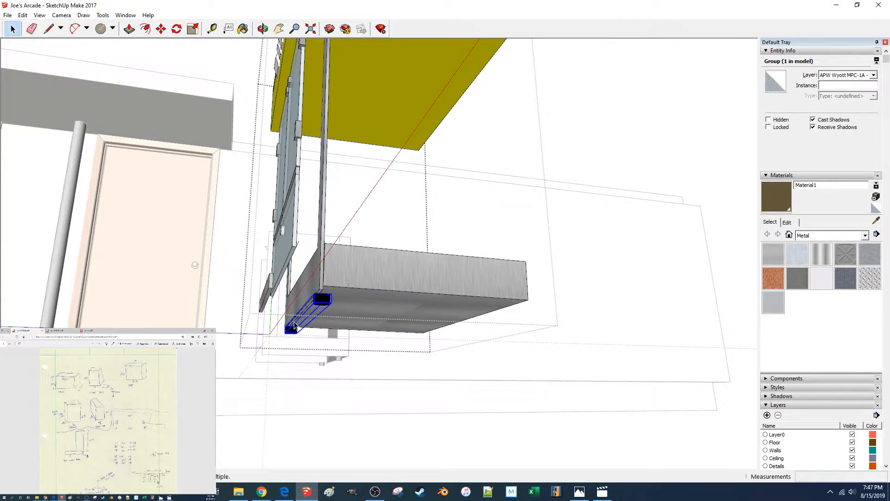
pyautogui.moveTo(295, 326); pyautogui.dragTo(315, 380, button='middle')
pyautogui.keyDown('ctrl'); pyautogui.click(273, 357); pyautogui.keyUp('ctrl')
pyautogui.keyDown('ctrl'); pyautogui.click(268, 373); pyautogui.keyUp('ctrl')
pyautogui.moveTo(268, 373); pyautogui.dragTo(358, 334, button='middle')
pyautogui.keyDown('ctrl'); pyautogui.click(359, 278); pyautogui.keyUp('ctrl')
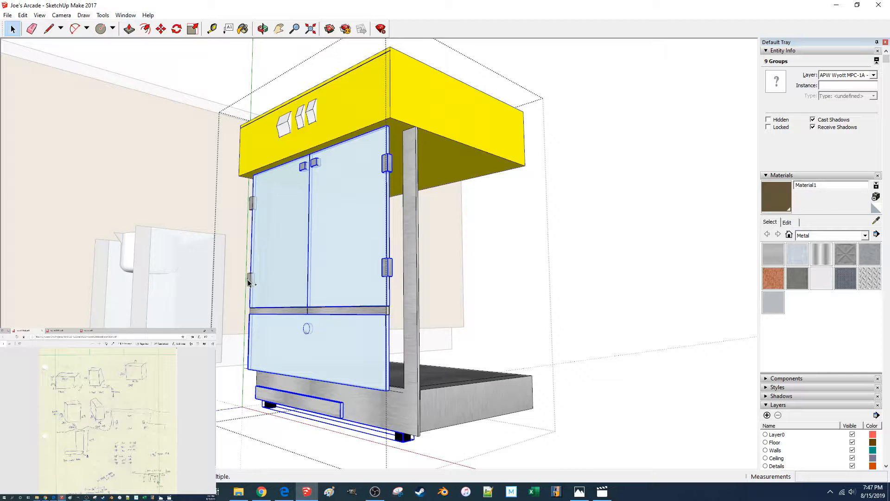
pyautogui.keyDown('ctrl'); pyautogui.click(253, 203); pyautogui.keyUp('ctrl')
pyautogui.press('m')
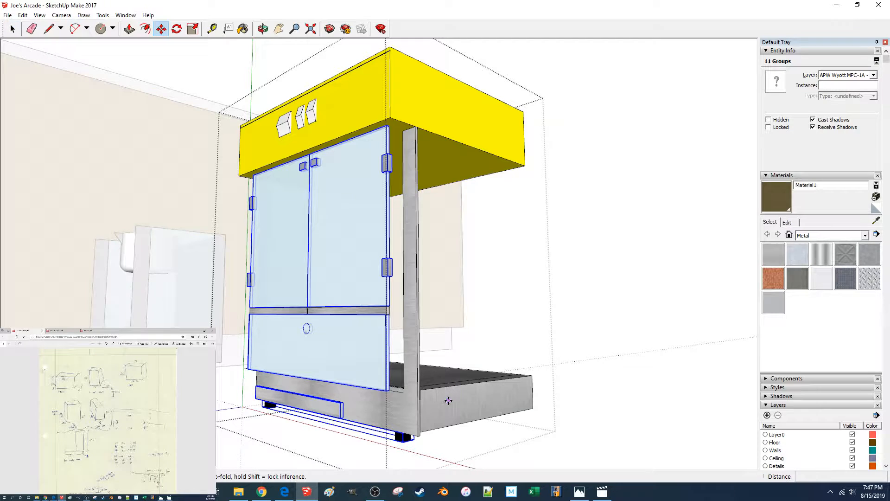
pyautogui.click(454, 394)
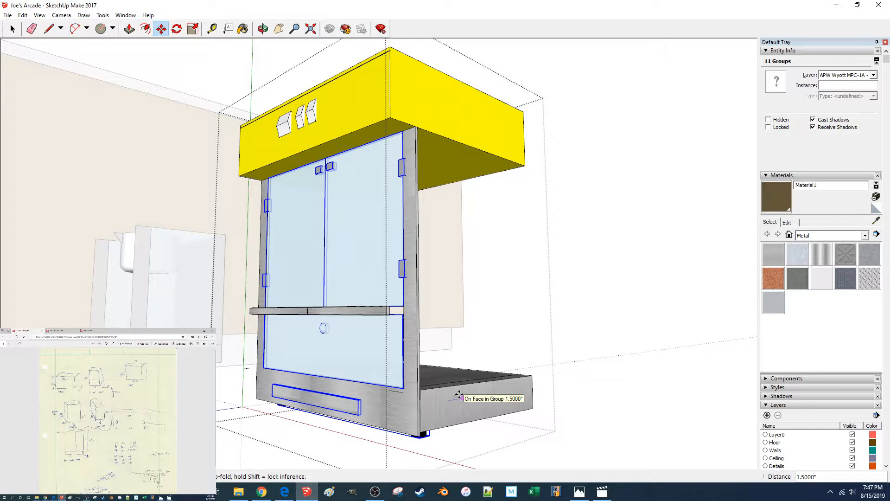
pyautogui.press('Return')
pyautogui.press('space')
# Move the two horizontal door rails and the lower strip together 1.5" along the blue axis, toward the base.
pyautogui.moveTo(534, 376); pyautogui.dragTo(323, 337, button='middle')
pyautogui.click(323, 337)
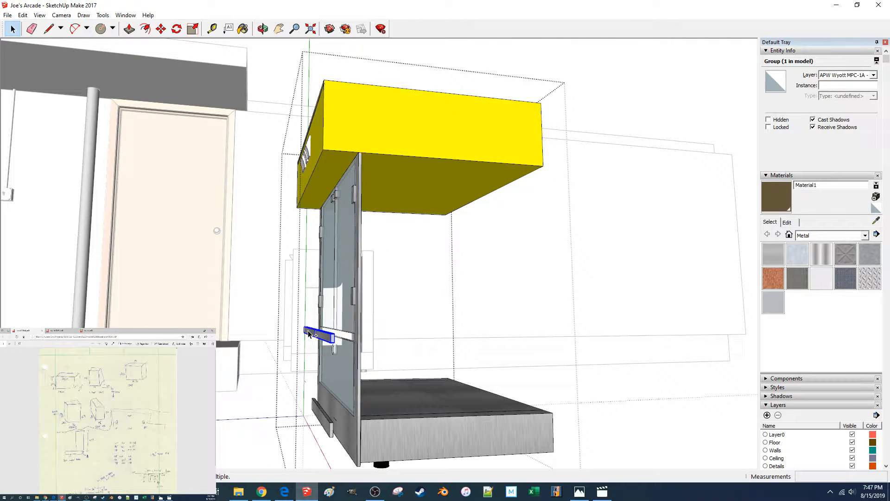
pyautogui.press('m')
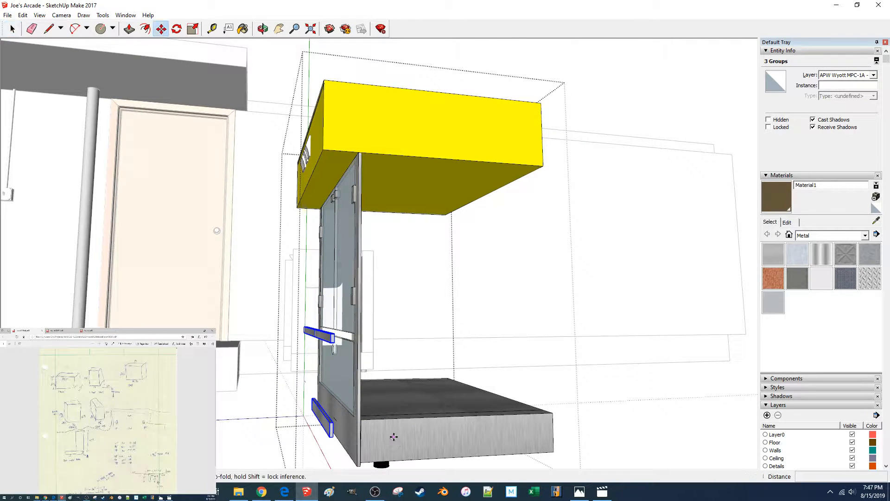
pyautogui.click(395, 436)
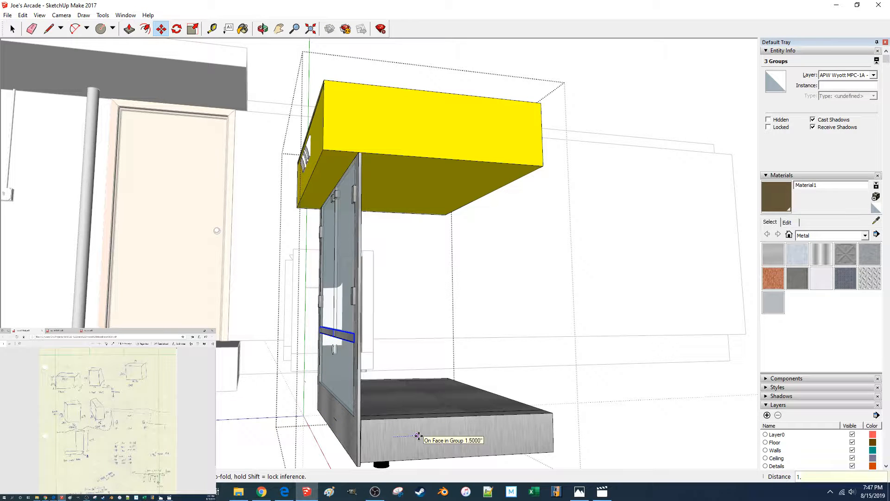
pyautogui.press('Return')
pyautogui.press('space')
# Move the lower strip 1.5" along the blue axis, back out from inside the base.
pyautogui.moveTo(318, 421); pyautogui.dragTo(313, 419, button='middle')
pyautogui.click(313, 418)
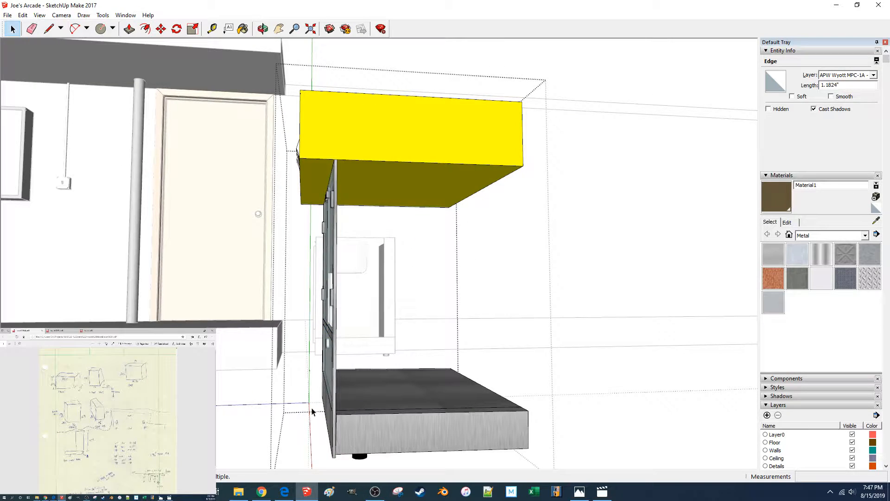
pyautogui.click(313, 410)
pyautogui.scroll(10, 361, 384)
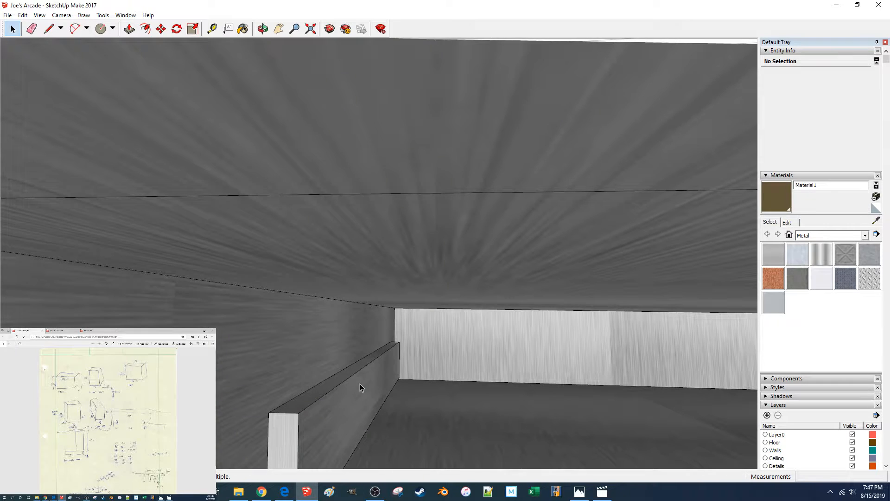
pyautogui.click(354, 387)
pyautogui.scroll(-1, 371, 398)
pyautogui.press('m')
pyautogui.scroll(-2, 438, 405)
pyautogui.scroll(2, 450, 405)
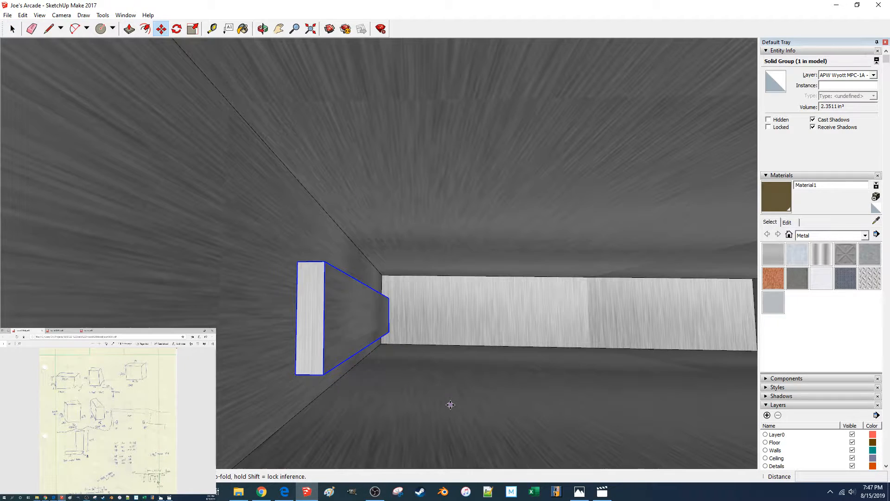
pyautogui.click(488, 402)
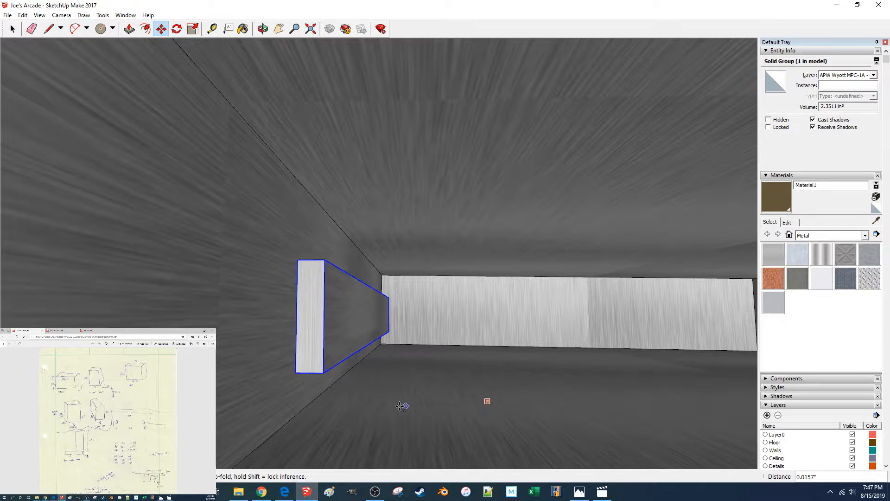
pyautogui.scroll(-5, 284, 372)
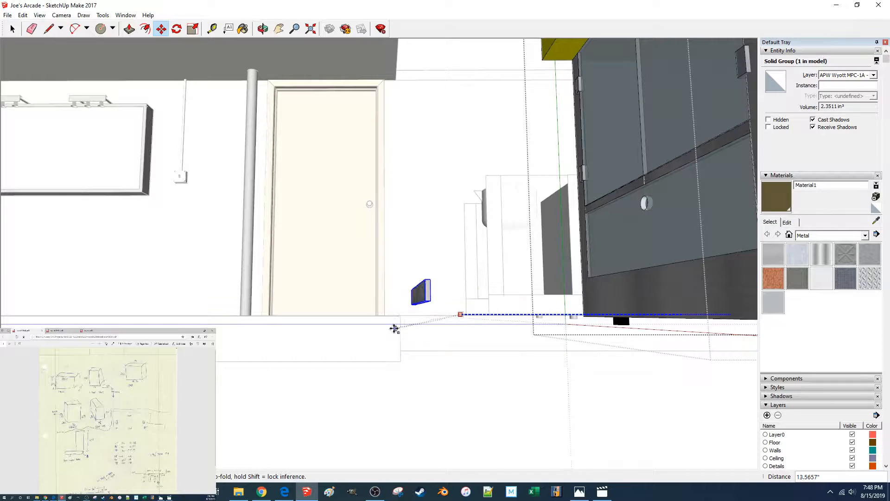
pyautogui.write('1.5')
pyautogui.press('Return')
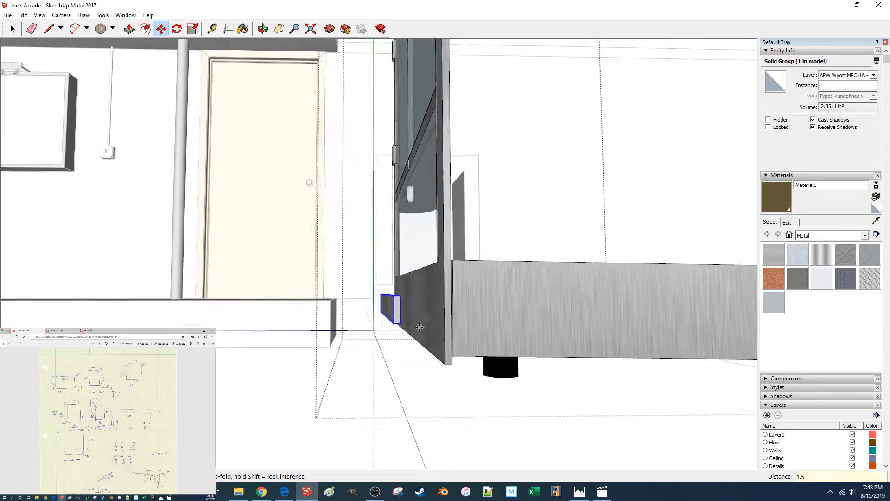
# Move the lower strip about 0.79" along the blue axis so it sits on the outer face of the door frame.
pyautogui.moveTo(419, 328); pyautogui.dragTo(407, 317, button='middle')
pyautogui.click(439, 356)
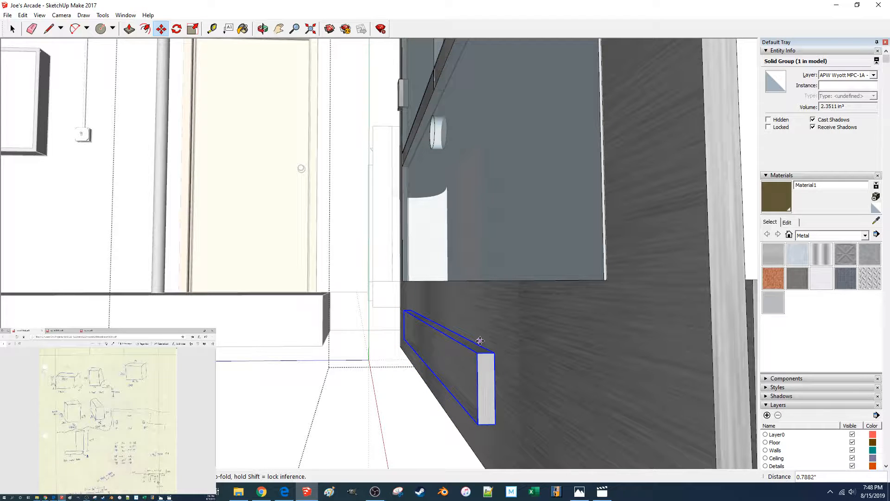
pyautogui.press('space')
pyautogui.click(307, 370)
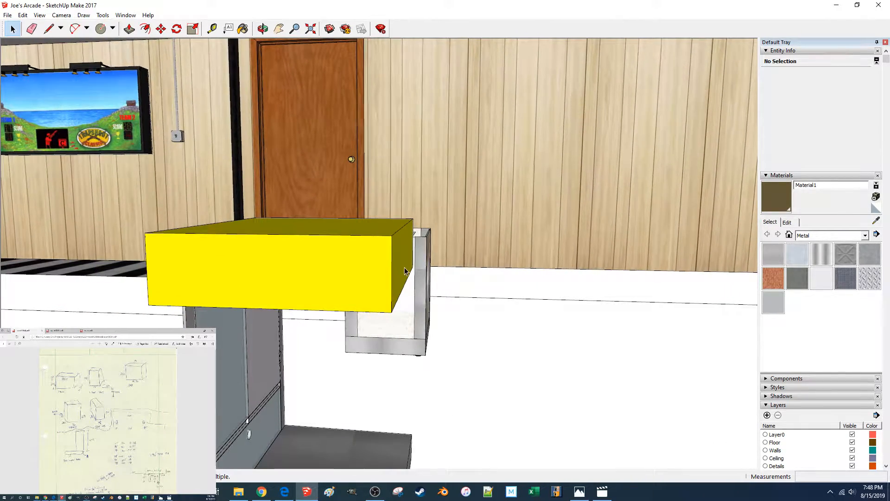
# Open the yellow top's group and push its end face opposite the switches inward 1.5".
pyautogui.doubleClick(401, 273)
pyautogui.click(405, 266)
pyautogui.press('p')
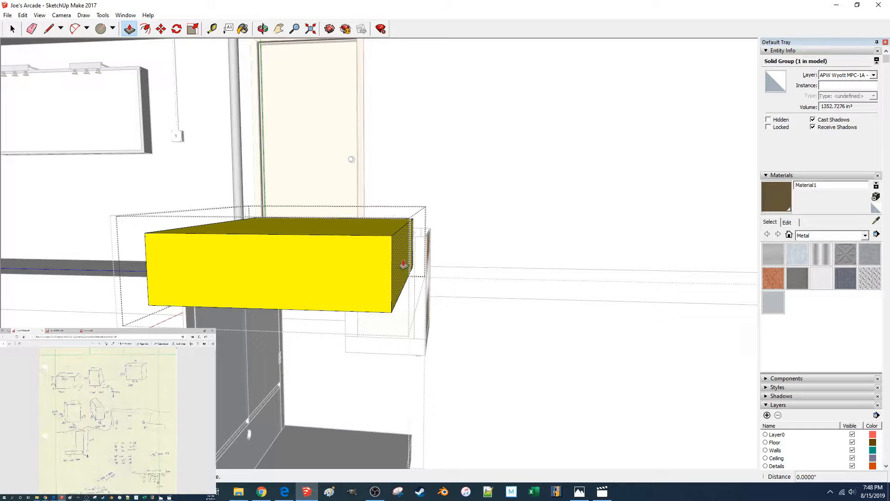
pyautogui.click(402, 265)
pyautogui.write('1')
pyautogui.press('Return')
pyautogui.press('space')
pyautogui.click(467, 259)
# Move the switch group on the yellow top 1.5" along the blue axis, away from its face and over the base.
pyautogui.moveTo(605, 217); pyautogui.dragTo(246, 182, button='middle')
pyautogui.moveTo(196, 158); pyautogui.dragTo(618, 283)
pyautogui.press('m')
pyautogui.click(646, 278)
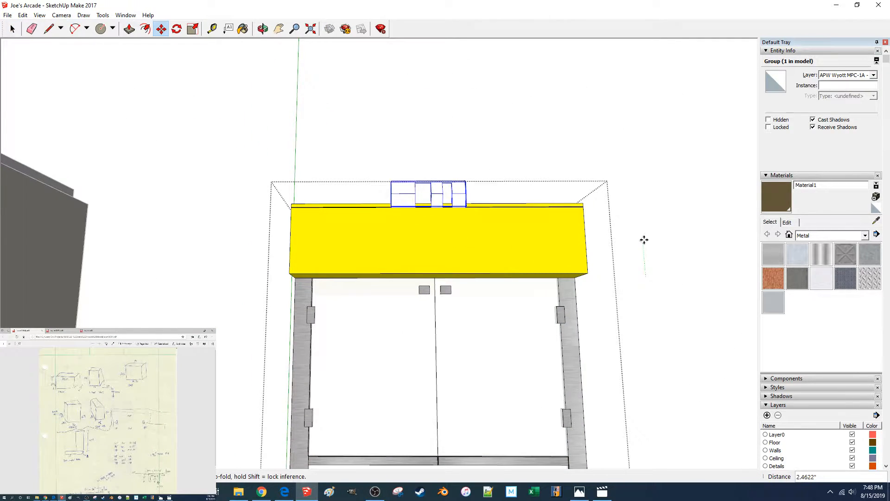
pyautogui.moveTo(638, 251); pyautogui.dragTo(419, 258, button='middle')
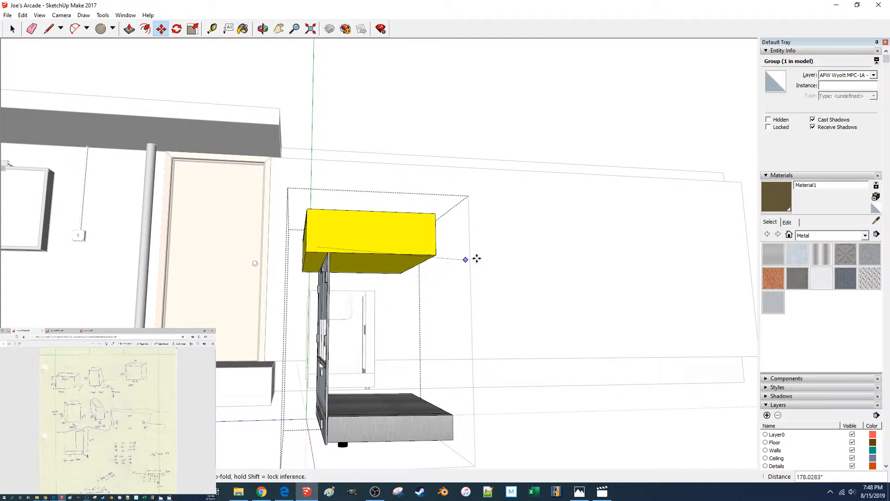
pyautogui.write('1.')
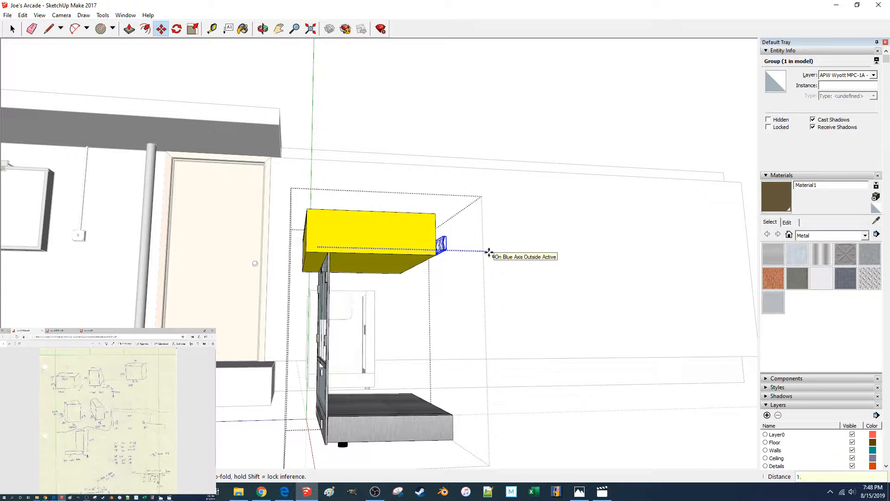
pyautogui.write('5')
pyautogui.press('Return')
pyautogui.press('space')
# Move the yellow top 1.5" along the blue axis, over the base, to line up with its switches.
pyautogui.click(404, 241)
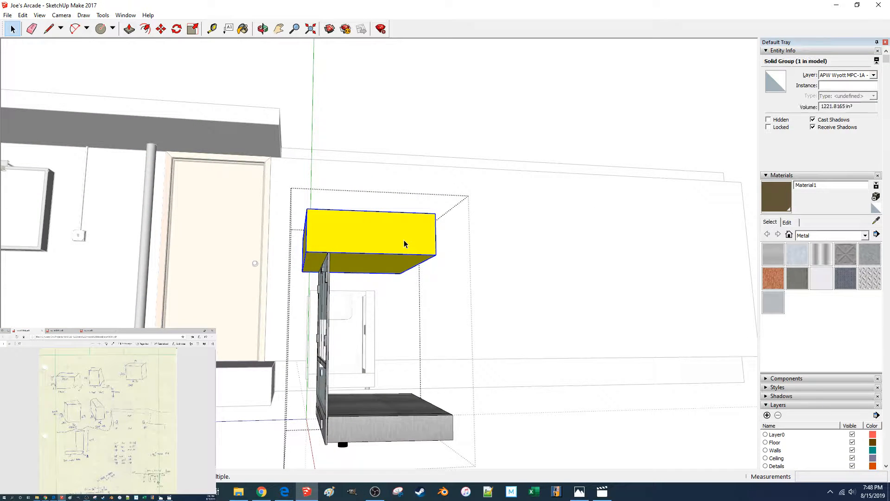
pyautogui.press('m')
pyautogui.click(415, 234)
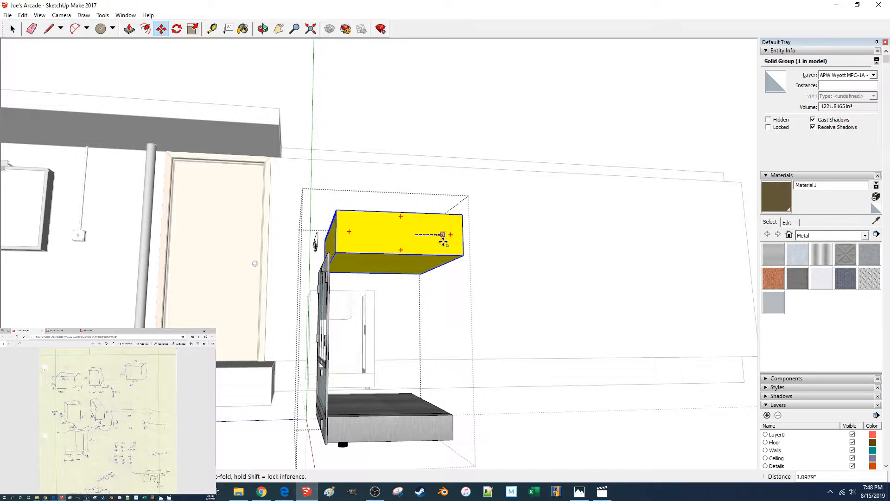
pyautogui.write('1.5')
pyautogui.press('Return')
pyautogui.press('space')
pyautogui.click(523, 281)
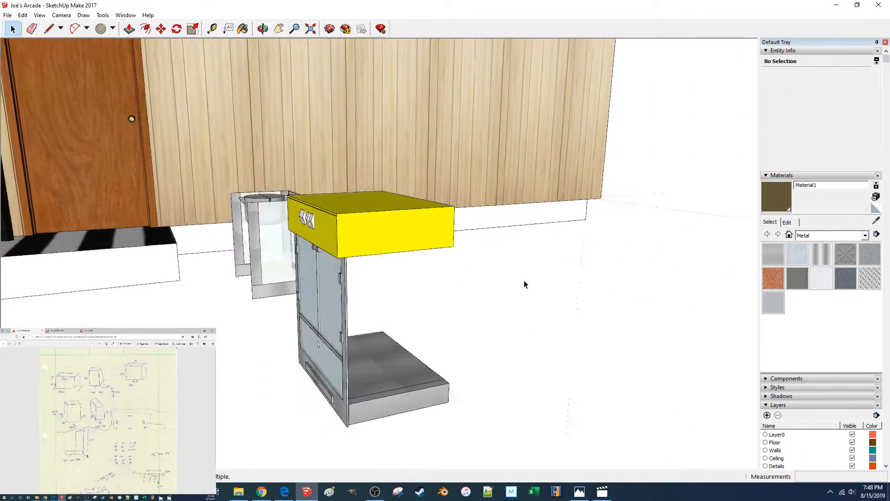
# Move the whole machine body back along the red axis so it fits between the side frames.
pyautogui.moveTo(311, 222); pyautogui.dragTo(597, 453)
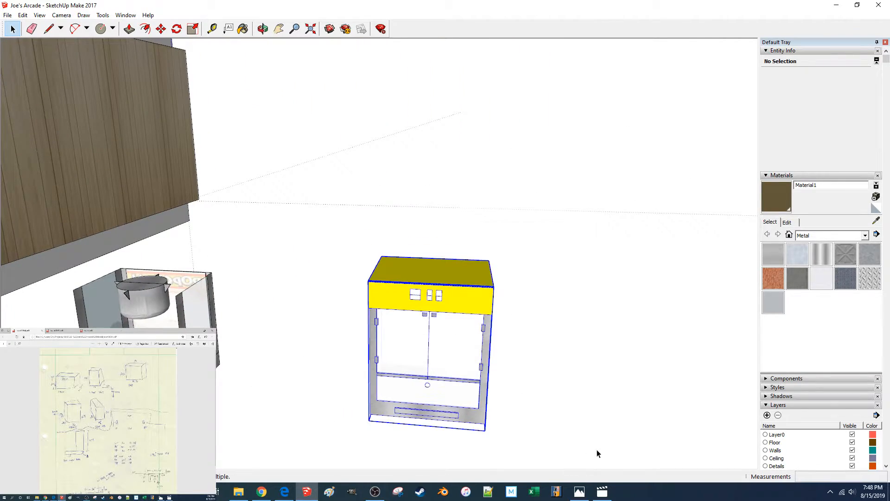
pyautogui.press('m')
pyautogui.click(608, 430)
pyautogui.write('54')
pyautogui.press('Return')
pyautogui.press('space')
pyautogui.click(582, 431)
# Measure the depth and the width of the yellow top with the Line tool.
pyautogui.moveTo(399, 371)
pyautogui.mouseDown(button='middle')
pyautogui.moveTo(280, 338)
pyautogui.moveTo(288, 244)
pyautogui.mouseUp(button='middle')
pyautogui.scroll(3, 288, 244)
pyautogui.press('l')
pyautogui.click(369, 235)
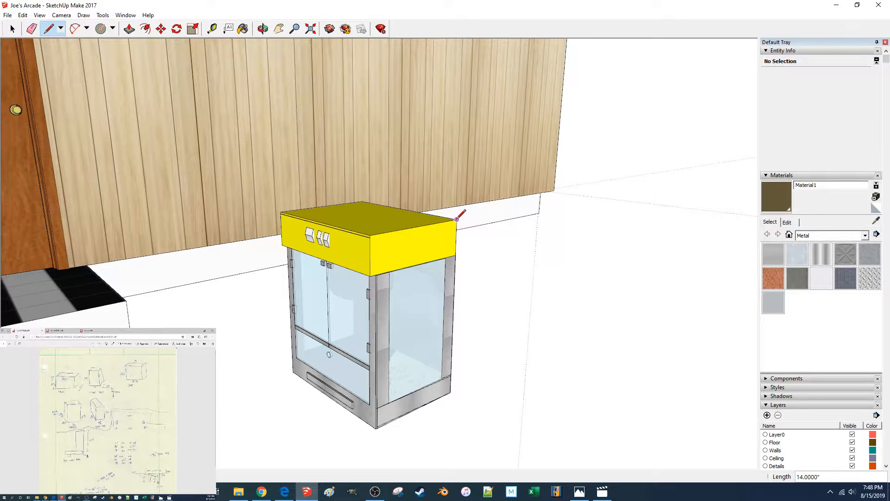
pyautogui.press('space')
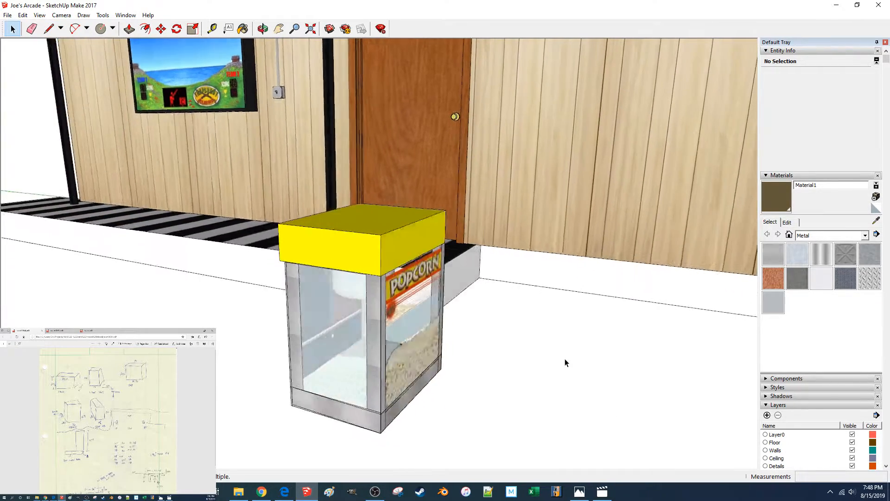
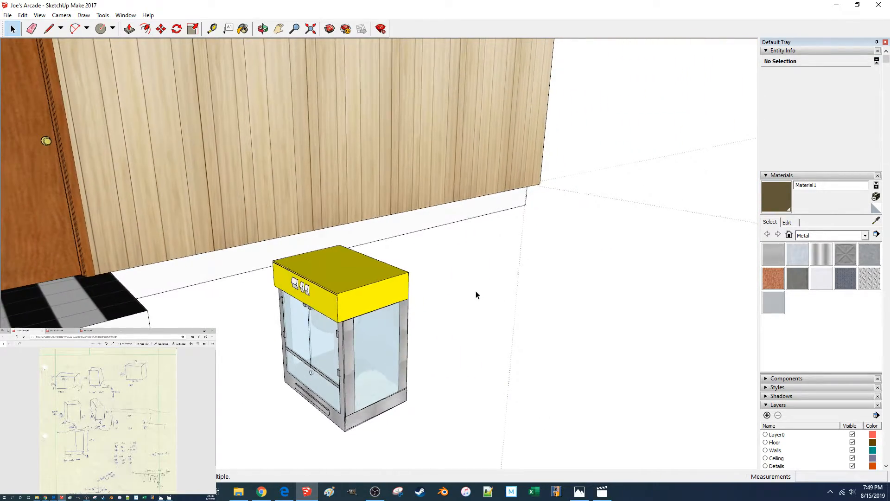
pyautogui.press('l')
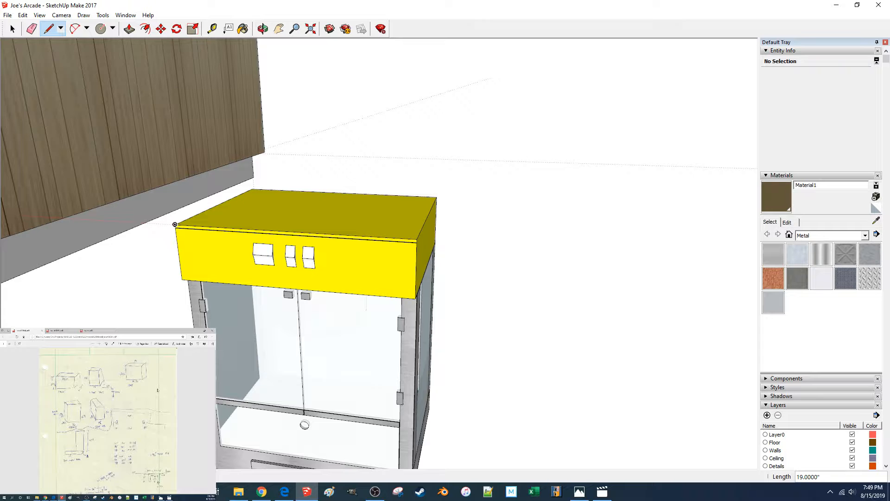
pyautogui.press('space')
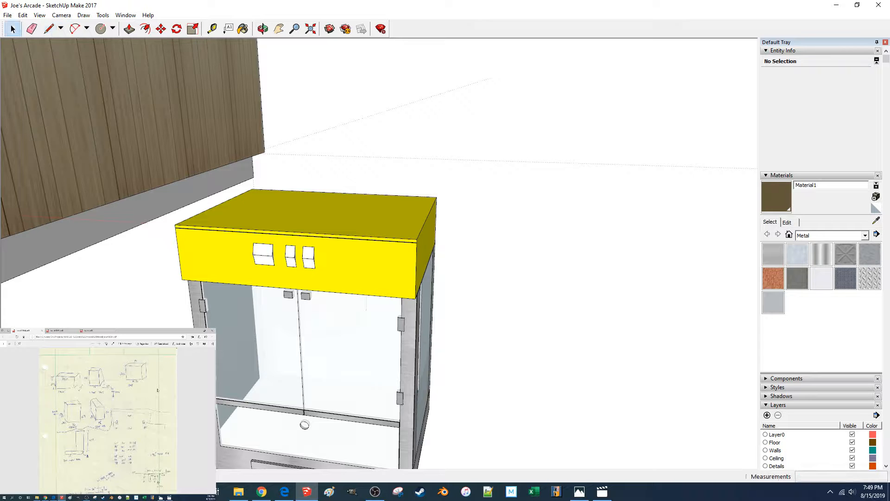
pyautogui.scroll(-5, 517, 149)
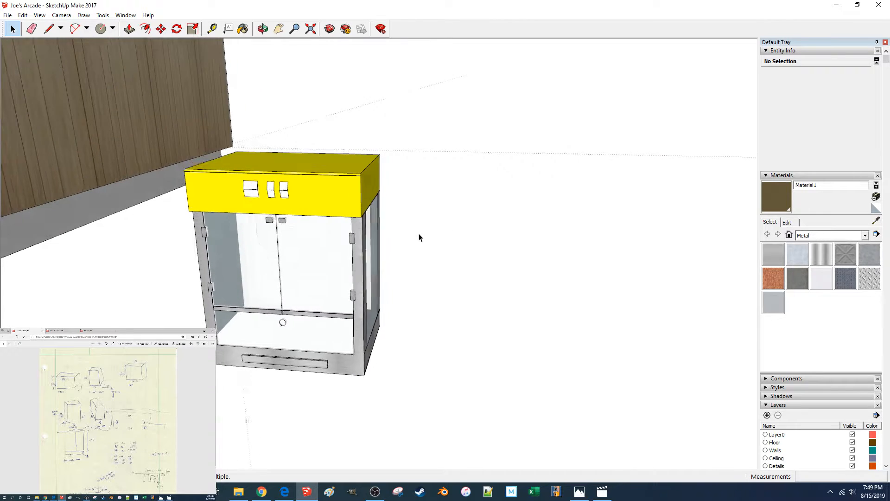
# Open the machine group and move the switch group 0.25" along the red axis on the yellow top's front.
pyautogui.scroll(2, 420, 238)
pyautogui.click(349, 203)
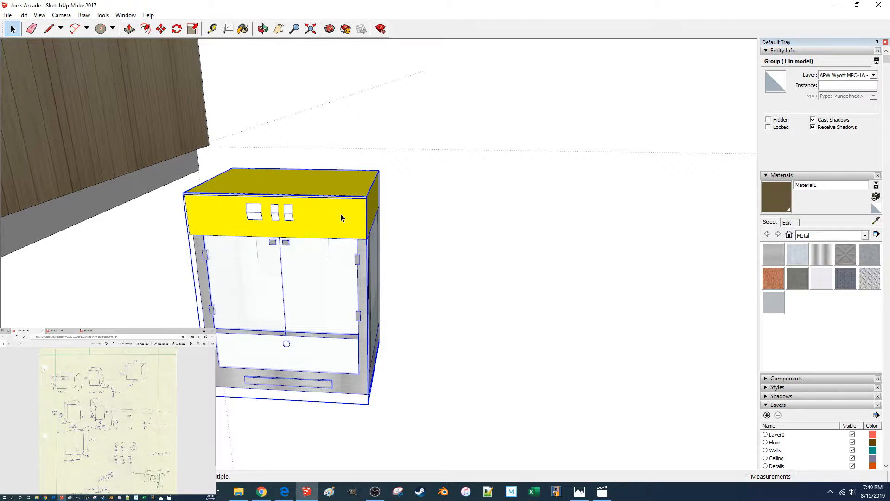
pyautogui.doubleClick(341, 213)
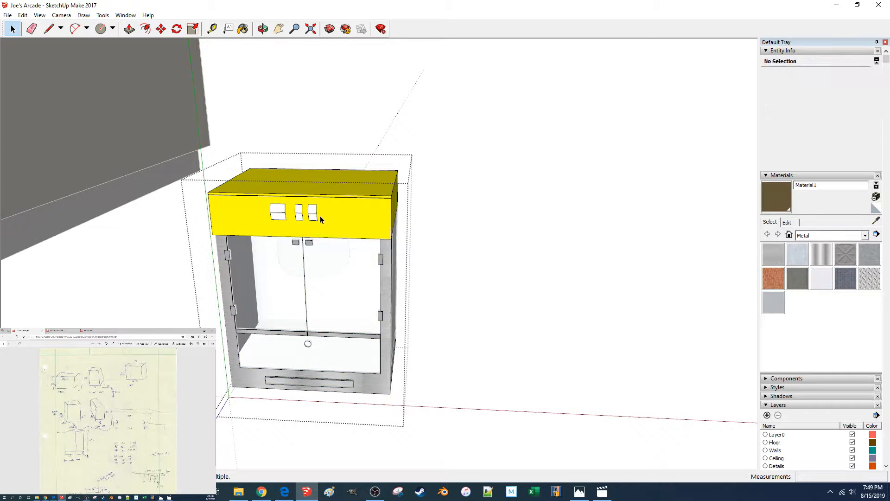
pyautogui.click(531, 205)
pyautogui.click(311, 214)
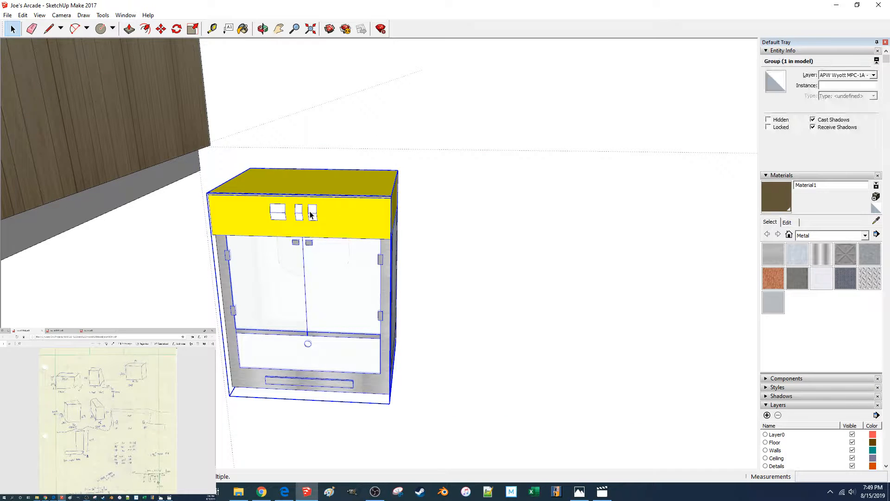
pyautogui.doubleClick(316, 215)
pyautogui.click(312, 214)
pyautogui.press('m')
pyautogui.click(337, 213)
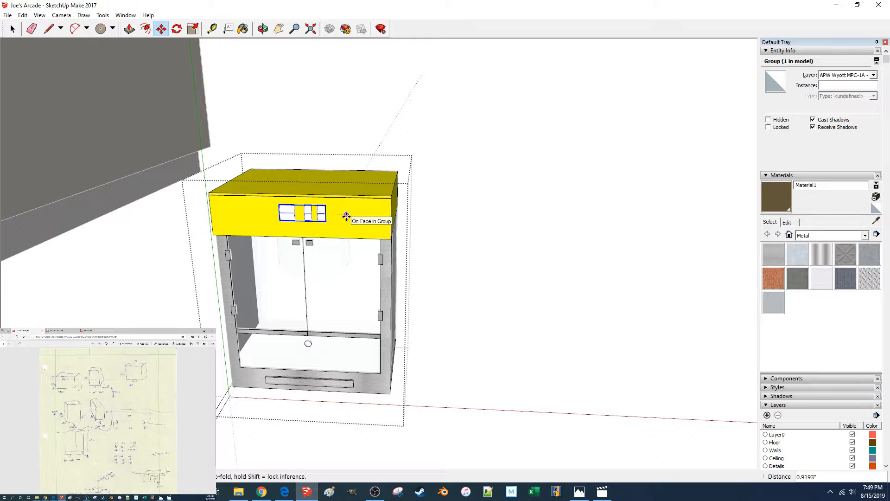
pyautogui.write('.25')
pyautogui.press('Return')
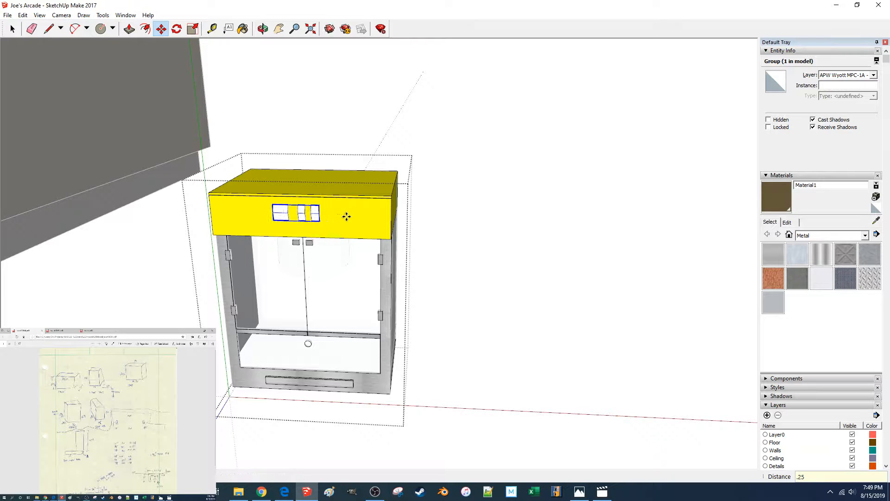
# Try moving the switch group 100" along the red axis, clear of the machine.
pyautogui.click(347, 217)
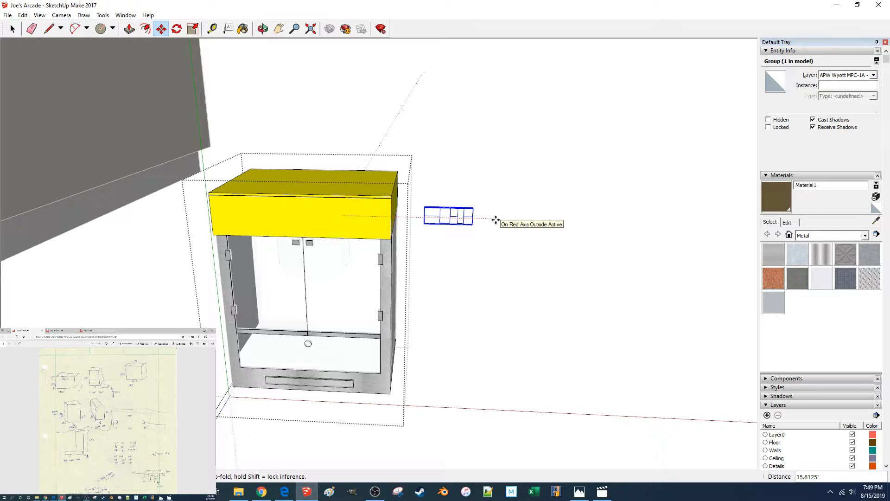
pyautogui.press('Return')
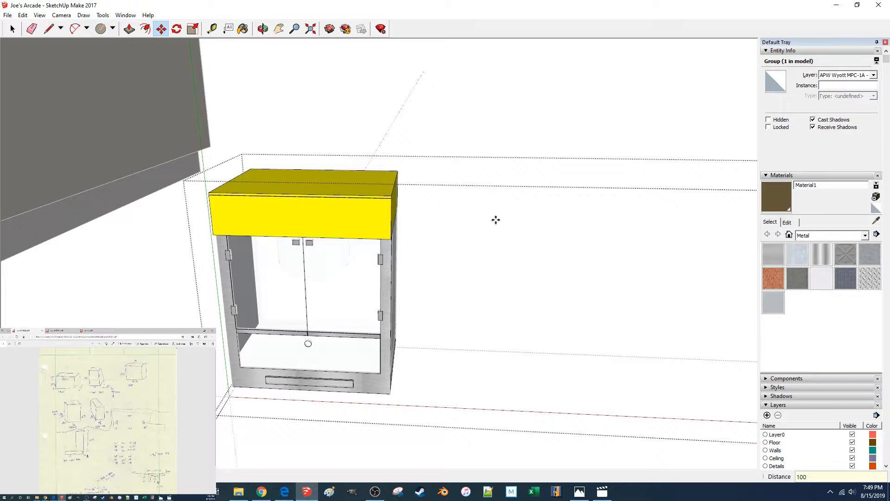
pyautogui.hotkey('ctrl', 'z')
# Move the switch group 52" along the red axis, clear of the yellow top.
pyautogui.click(334, 215)
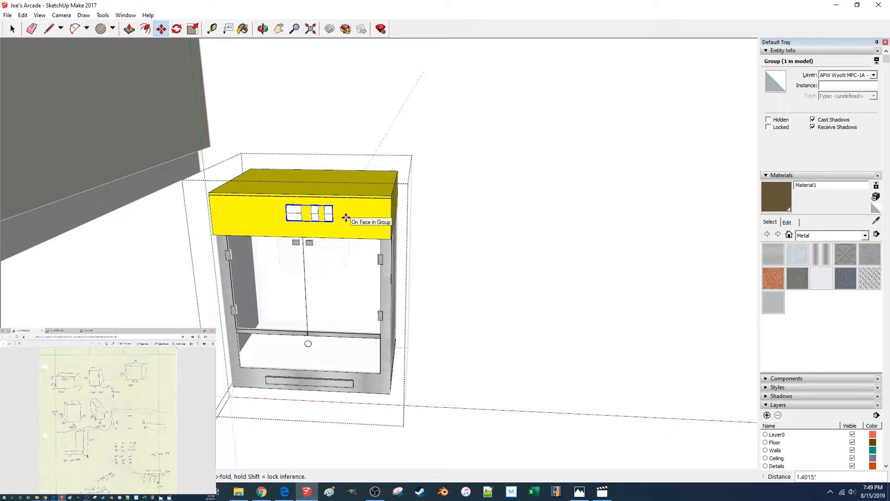
pyautogui.press('Return')
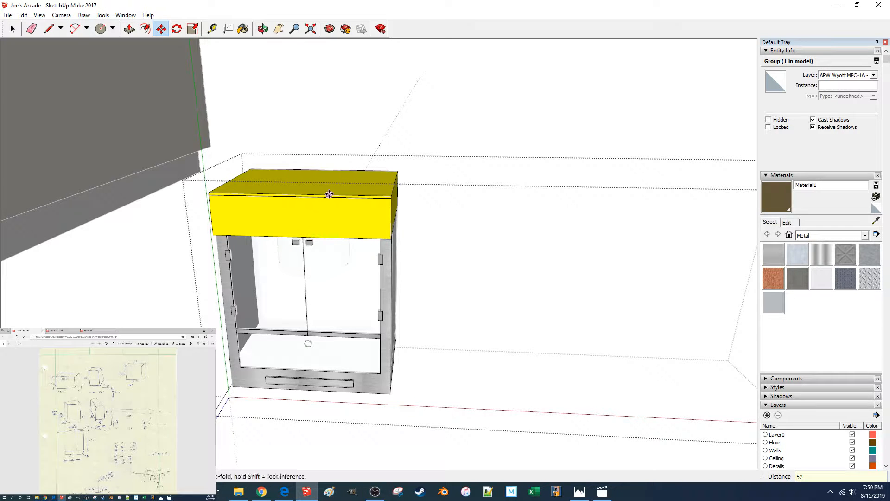
pyautogui.scroll(4, 327, 194)
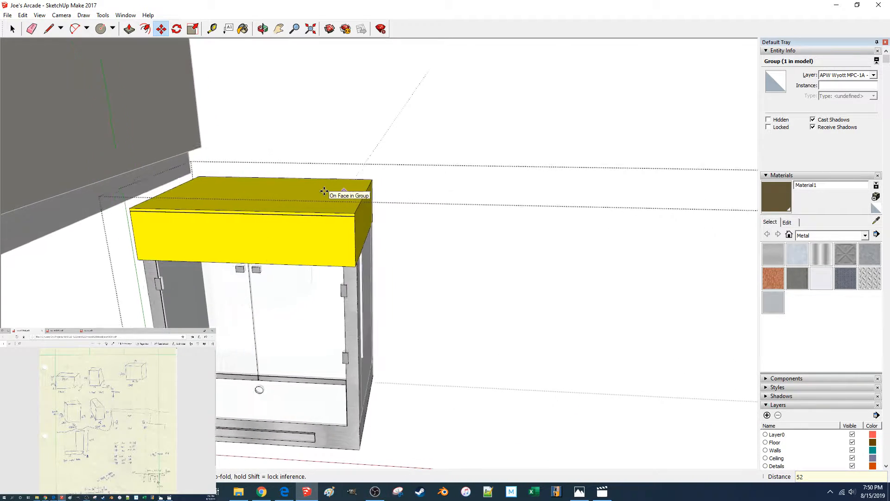
# Extend the side face of the yellow top outward by 0.5" with Push/Pull.
pyautogui.press('space')
pyautogui.click(312, 238)
pyautogui.moveTo(315, 238); pyautogui.dragTo(317, 263, button='middle')
pyautogui.press('p')
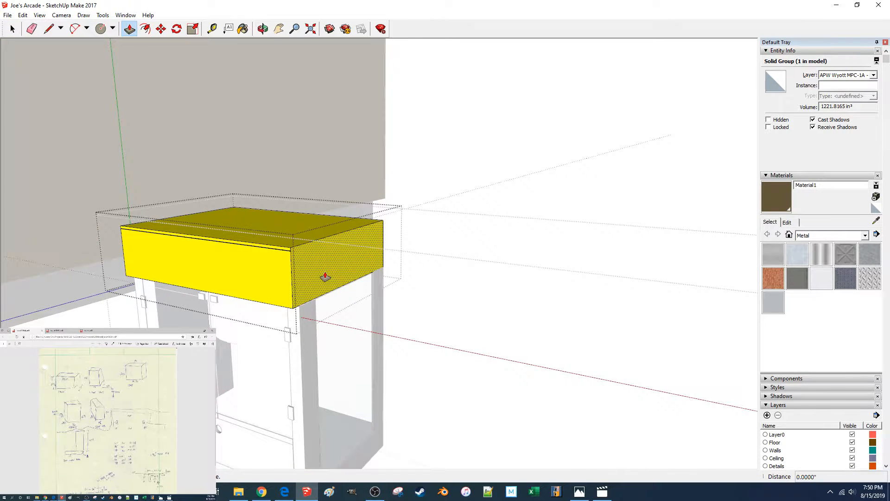
pyautogui.click(327, 278)
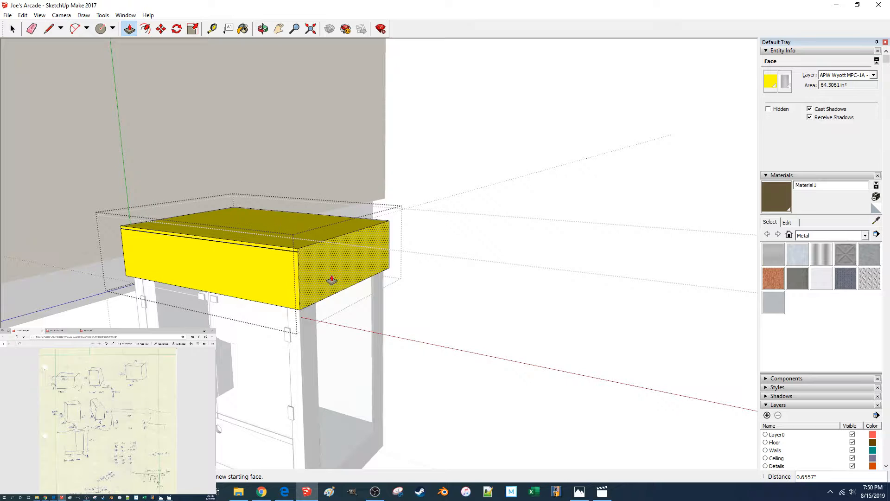
pyautogui.write('.5')
pyautogui.press('Return')
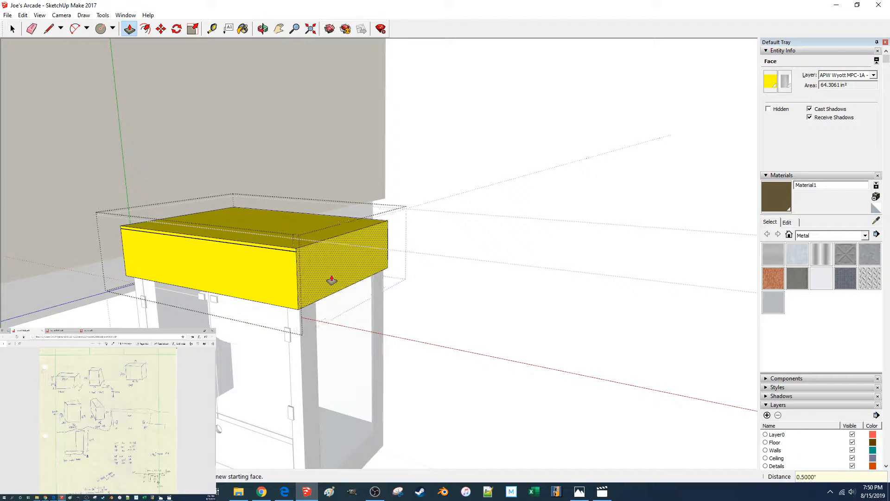
pyautogui.press('space')
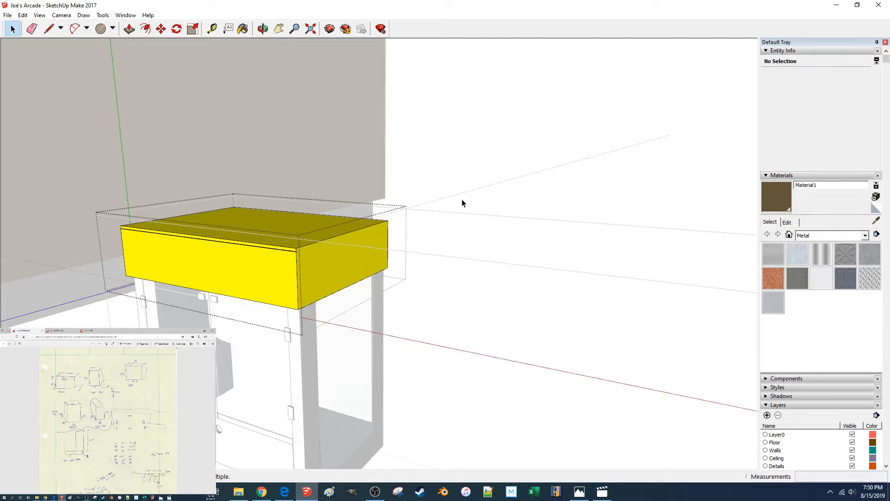
pyautogui.click(463, 201)
# Move the yellow top 52" along the red axis, clear of the machine.
pyautogui.click(239, 270)
pyautogui.press('m')
pyautogui.click(237, 272)
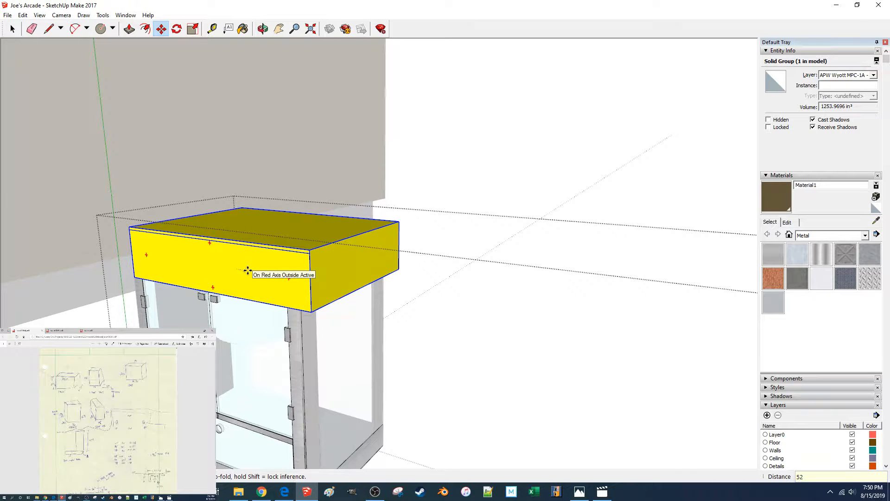
pyautogui.press('Return')
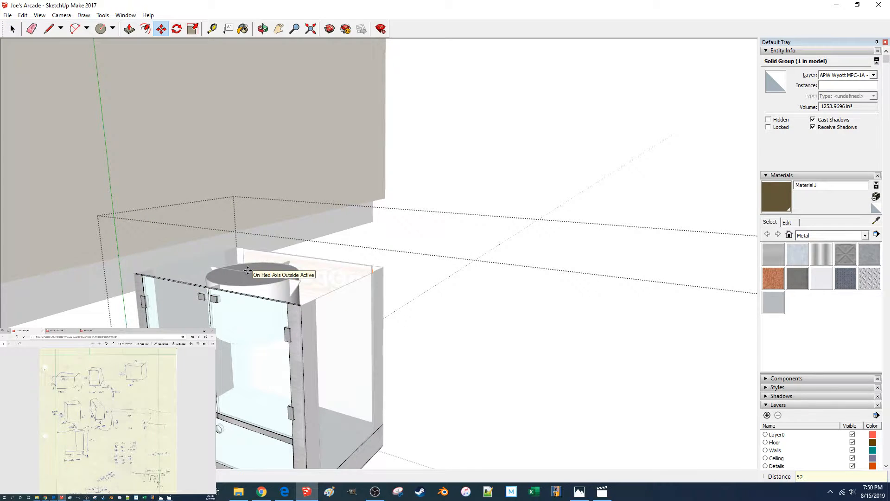
pyautogui.press('space')
# Open the machine group and move the left door's two hinges 52" along the red axis.
pyautogui.moveTo(427, 220); pyautogui.dragTo(329, 289, button='middle')
pyautogui.click(431, 225)
pyautogui.click(417, 121)
pyautogui.doubleClick(363, 291)
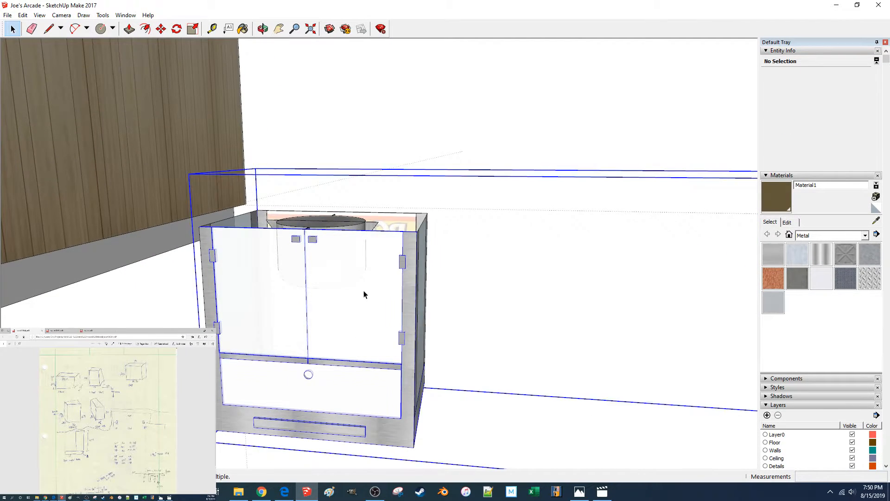
pyautogui.scroll(4, 350, 285)
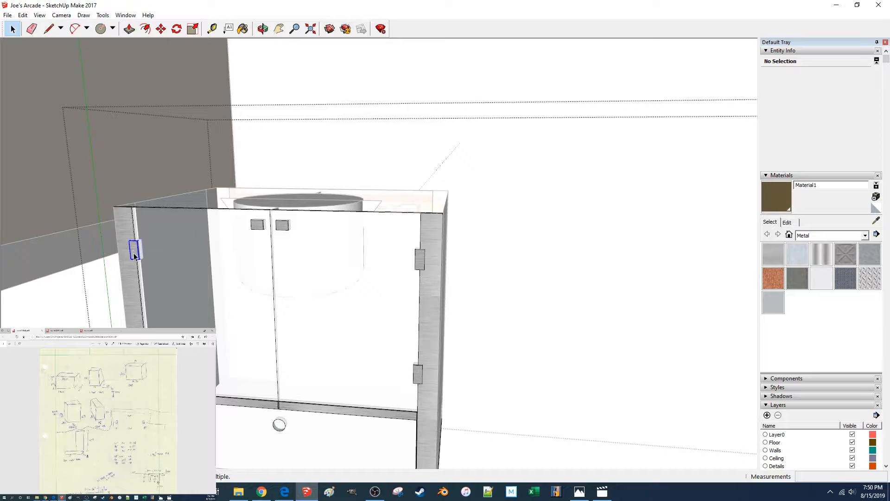
pyautogui.click(134, 253)
pyautogui.scroll(-2, 168, 296)
pyautogui.keyDown('ctrl'); pyautogui.click(213, 320); pyautogui.keyUp('ctrl')
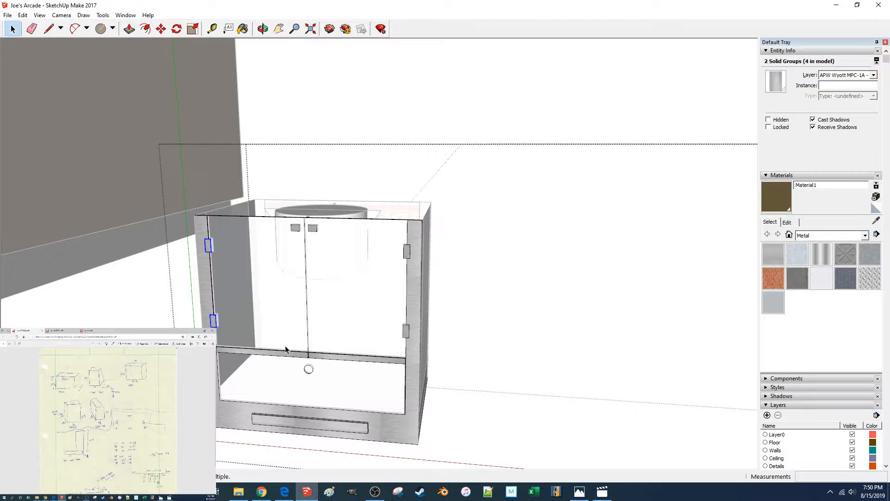
pyautogui.press('m')
pyautogui.click(253, 279)
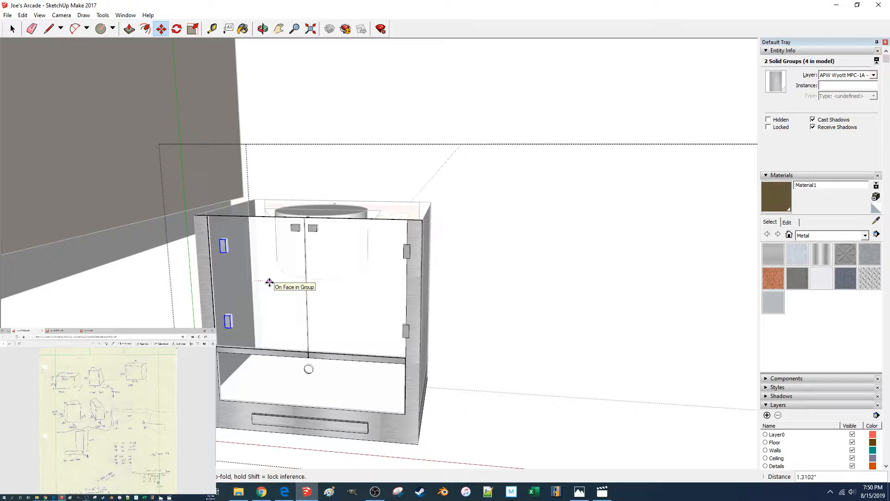
pyautogui.press('Return')
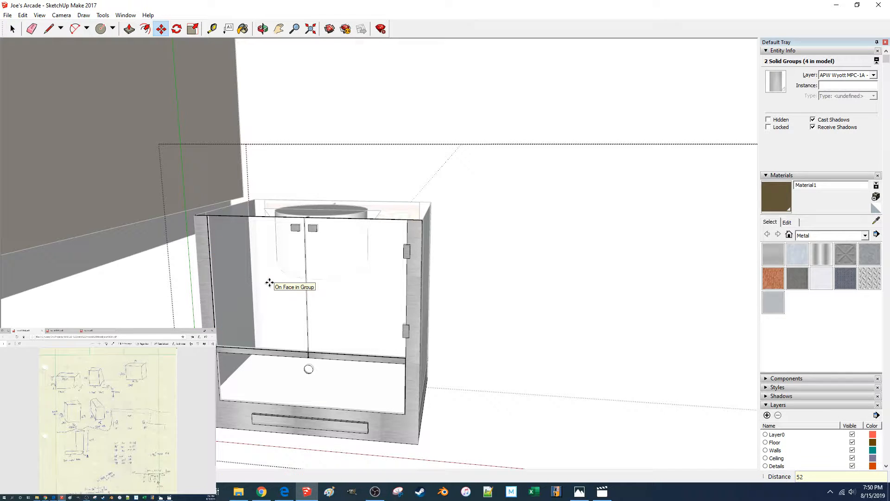
# Move the right door's two hinges 52" along the red axis, clear of the machine.
pyautogui.press('space')
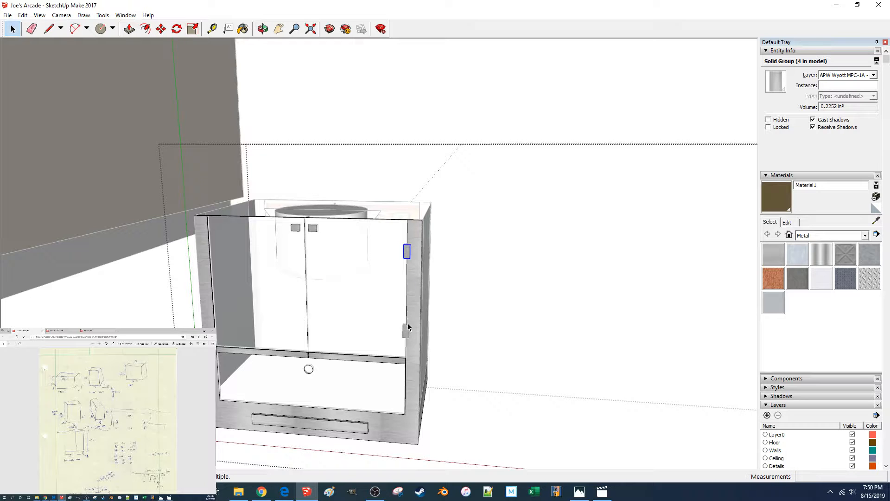
pyautogui.press('m')
pyautogui.click(349, 315)
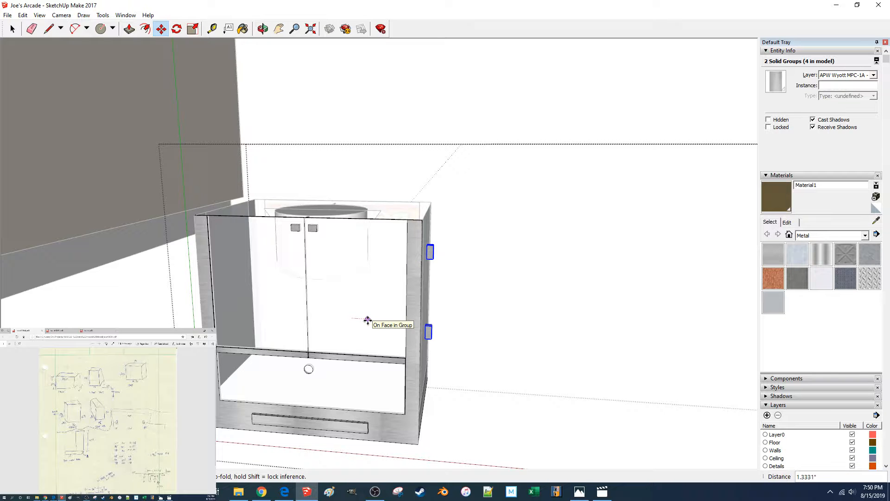
pyautogui.press('Return')
pyautogui.scroll(-5, 367, 316)
pyautogui.scroll(6, 366, 315)
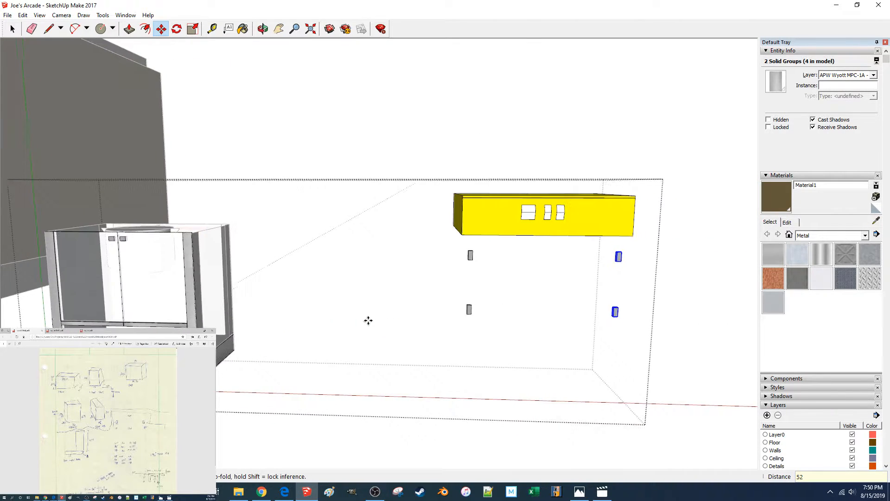
pyautogui.press('space')
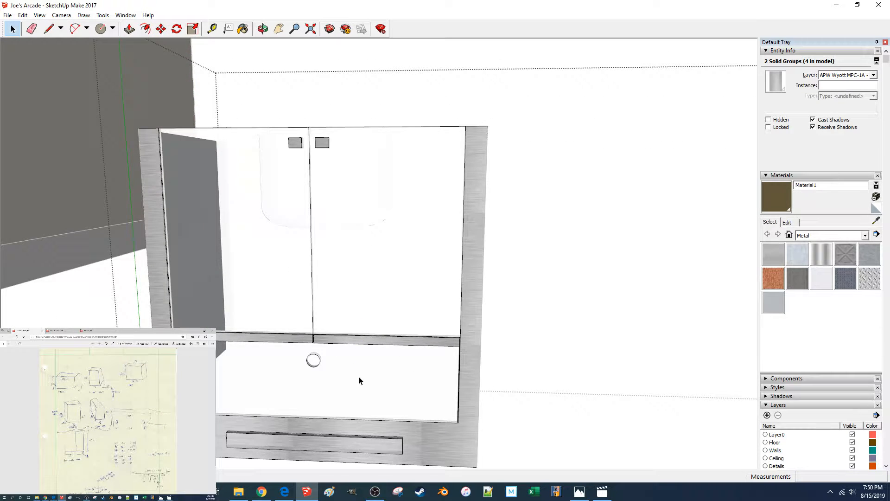
# Move the clear lower front panel with the round knob 20" along the red axis.
pyautogui.click(360, 381)
pyautogui.press('m')
pyautogui.click(230, 350)
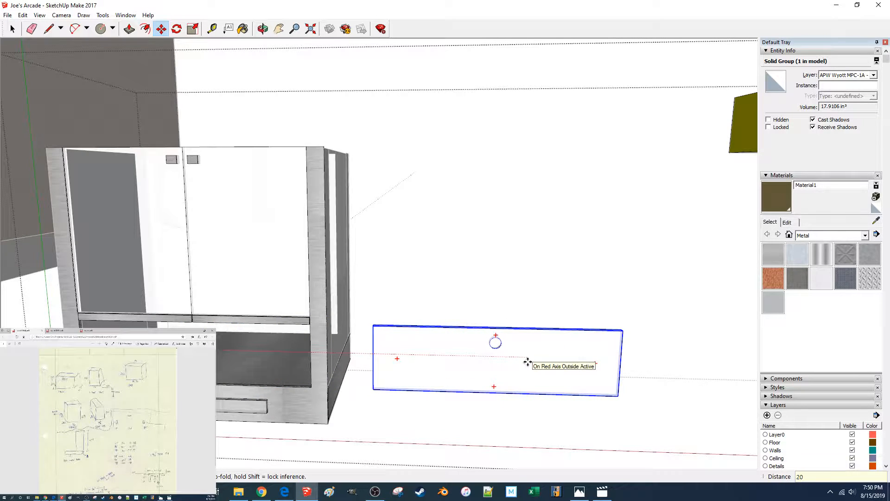
pyautogui.press('Return')
pyautogui.press('space')
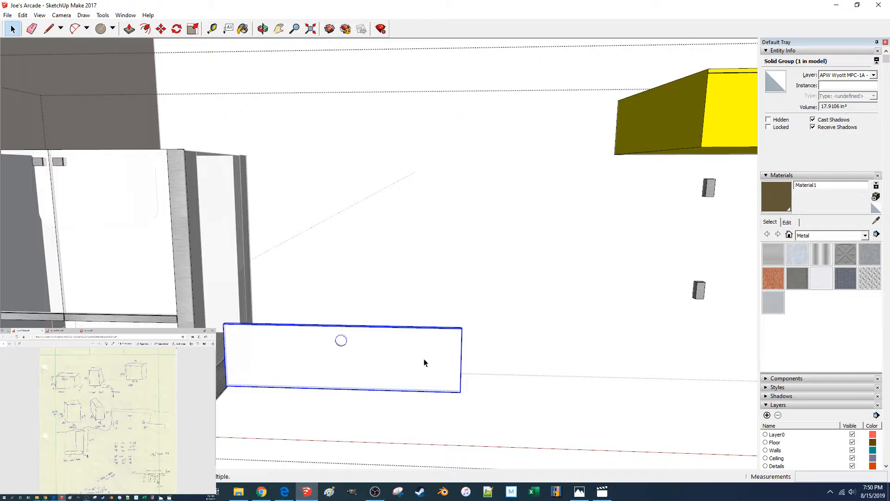
# Open the lower front panel group and shift its round knob 0.25" along the red axis.
pyautogui.doubleClick(424, 360)
pyautogui.moveTo(294, 283); pyautogui.dragTo(366, 360)
pyautogui.press('m')
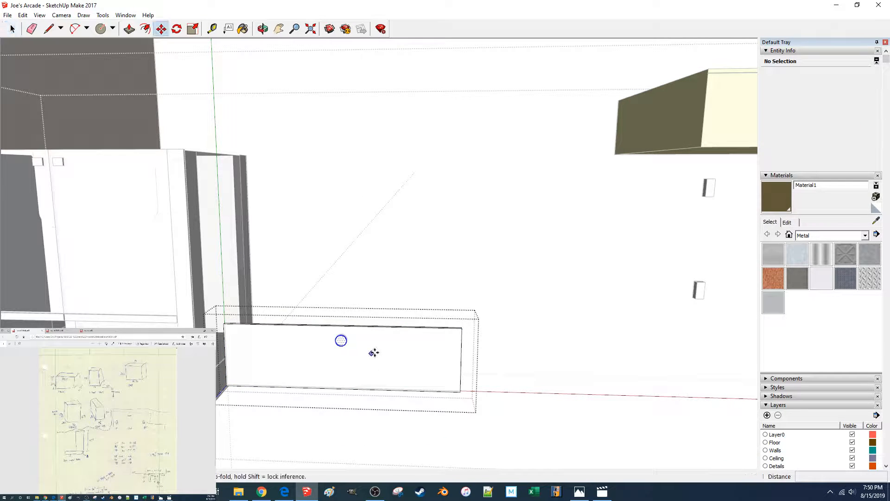
pyautogui.click(376, 353)
pyautogui.write('.25')
pyautogui.press('Return')
pyautogui.press('space')
# Widen the lower front panel by moving its right end 0.5" along the red axis, and close the group.
pyautogui.moveTo(459, 277); pyautogui.dragTo(517, 420)
pyautogui.moveTo(428, 273); pyautogui.dragTo(527, 439)
pyautogui.press('m')
pyautogui.click(413, 350)
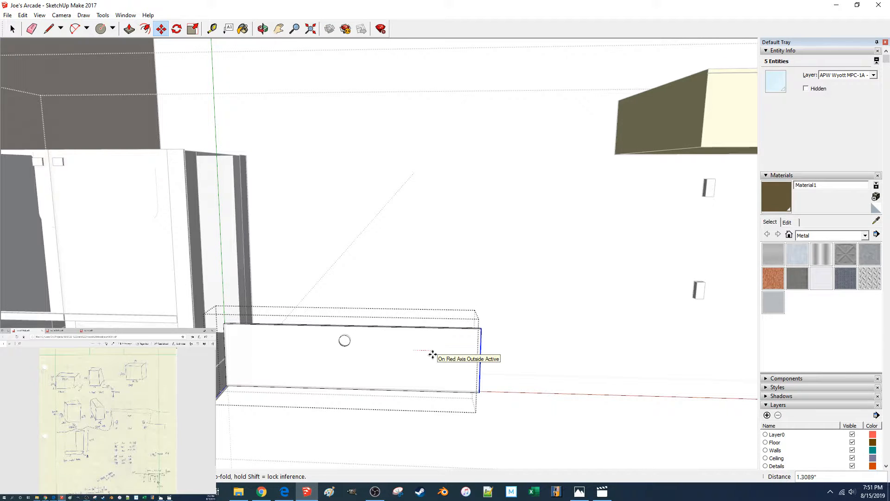
pyautogui.press('Return')
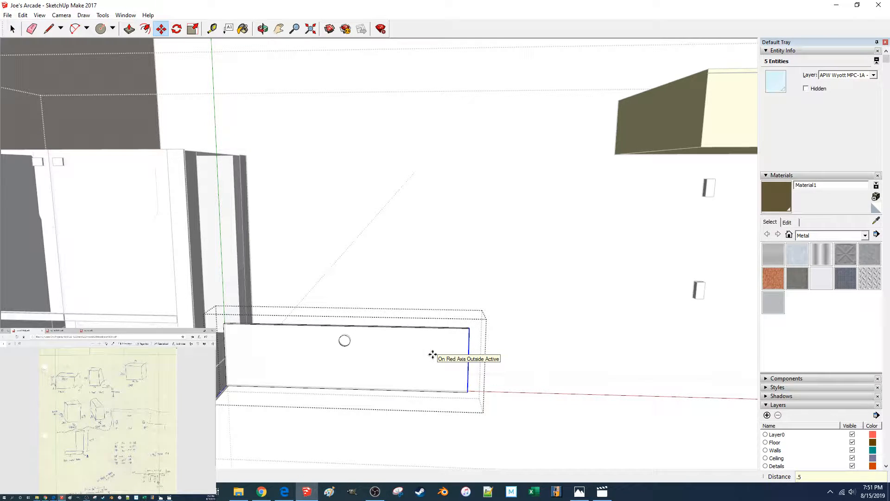
pyautogui.press('space')
pyautogui.click(406, 277)
# Move the lower front panel another 30" along the red axis.
pyautogui.click(418, 351)
pyautogui.press('m')
pyautogui.click(387, 357)
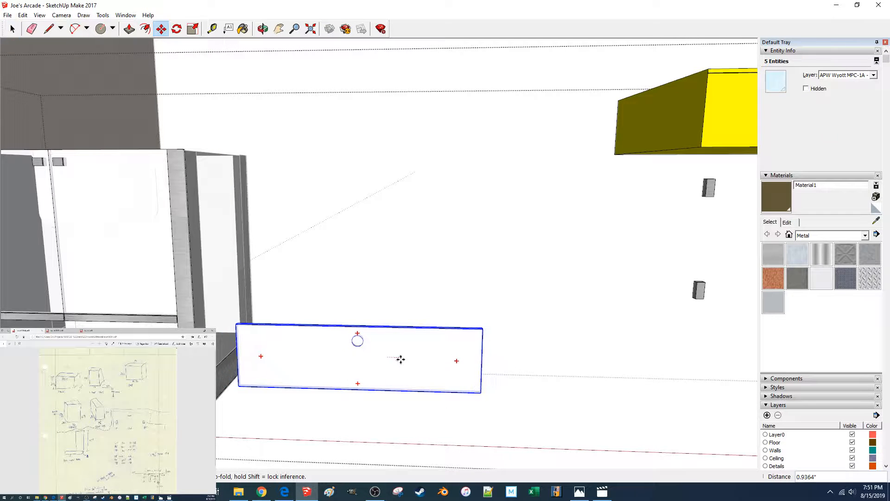
pyautogui.write('30')
pyautogui.press('Return')
pyautogui.press('space')
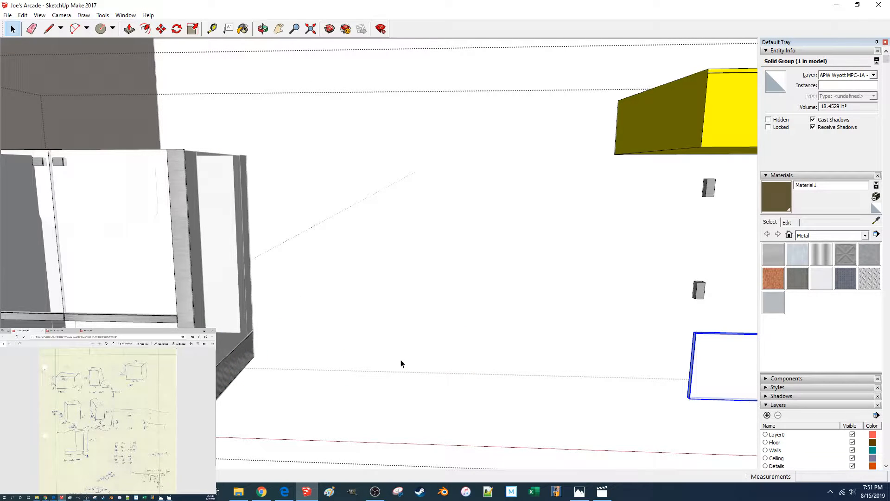
# Nudge the narrow plate on the base front slightly along the red axis and move it clear of the machine.
pyautogui.click(262, 392)
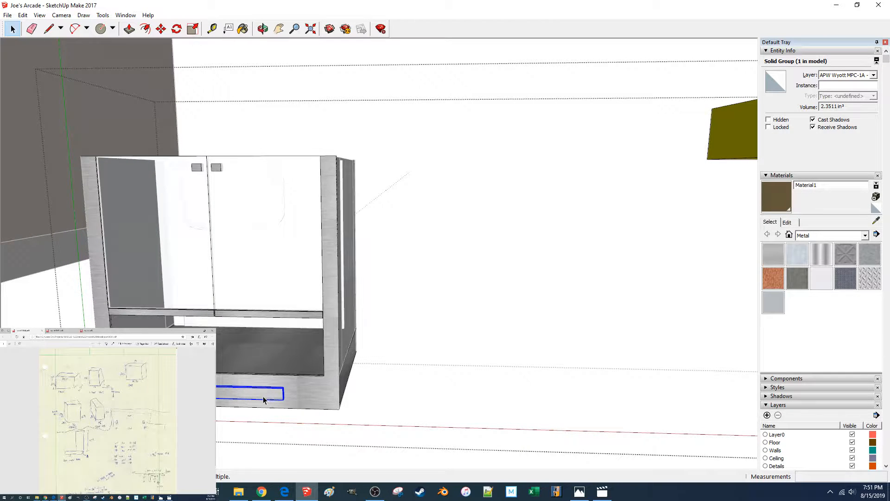
pyautogui.press('m')
pyautogui.click(306, 396)
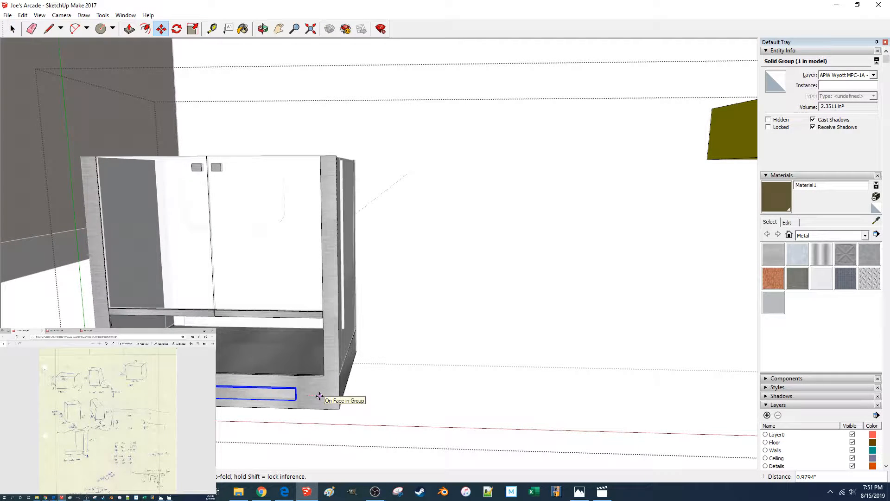
pyautogui.write('.2')
pyautogui.press('Return')
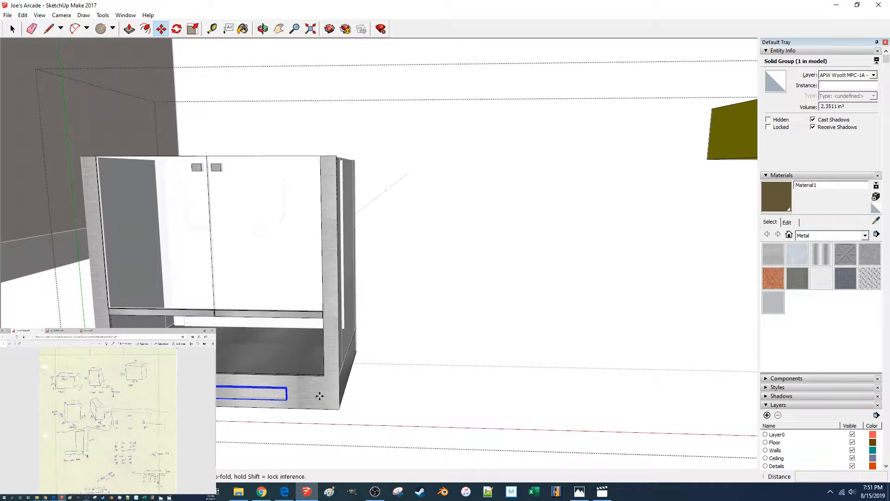
pyautogui.click(311, 394)
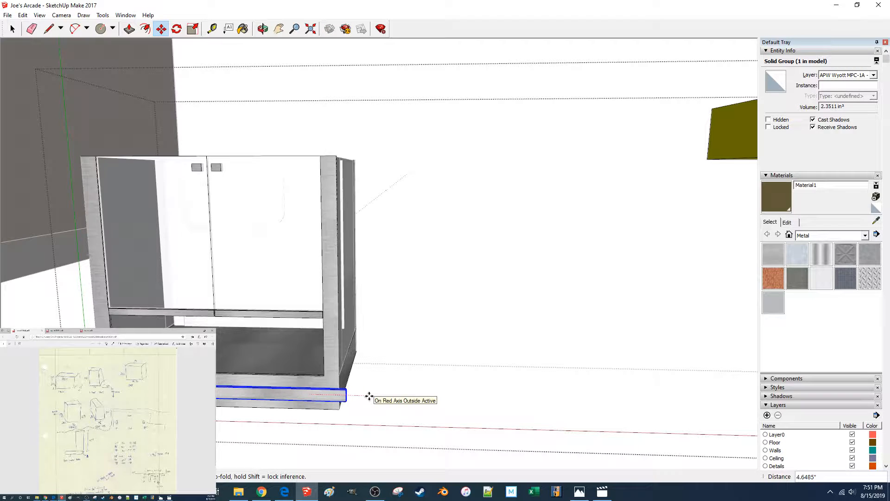
pyautogui.press('Return')
pyautogui.press('space')
pyautogui.scroll(-5, 370, 398)
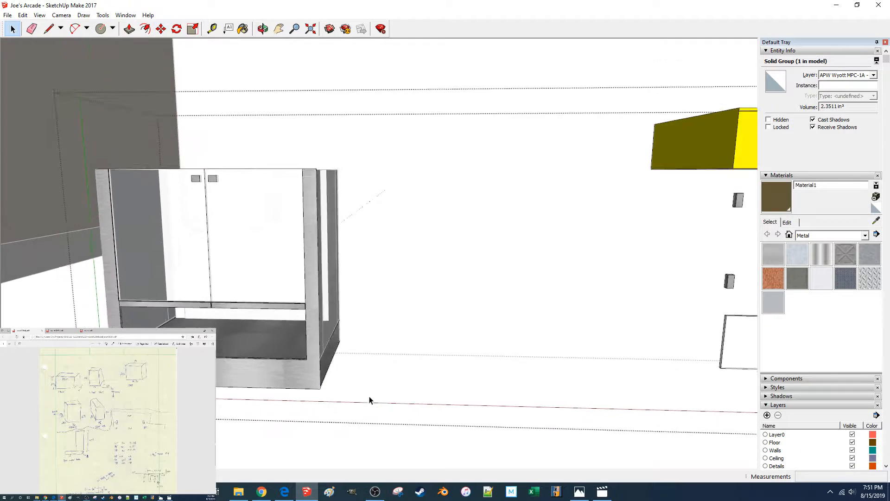
# Pull the left metal rail under the doors 5" straight out in front of the machine.
pyautogui.scroll(6, 360, 337)
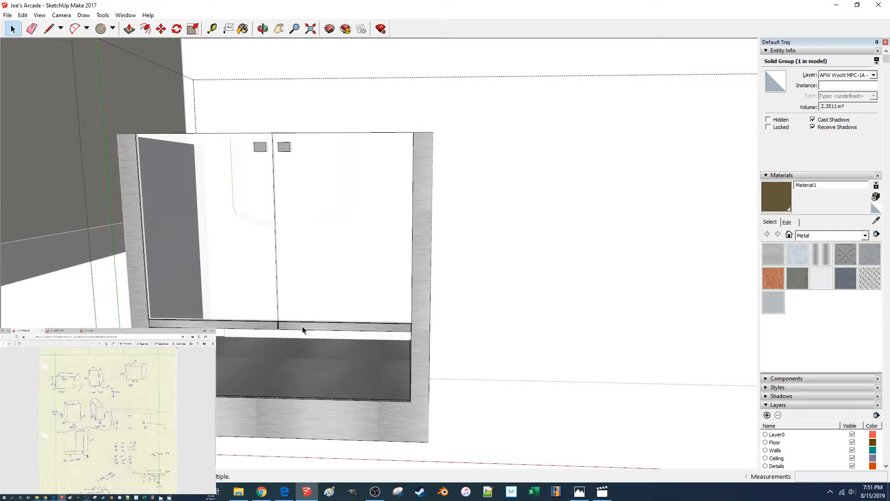
pyautogui.click(303, 326)
pyautogui.moveTo(302, 326); pyautogui.dragTo(324, 325, button='middle')
pyautogui.moveTo(338, 253); pyautogui.dragTo(319, 224, button='middle')
pyautogui.scroll(5, 318, 224)
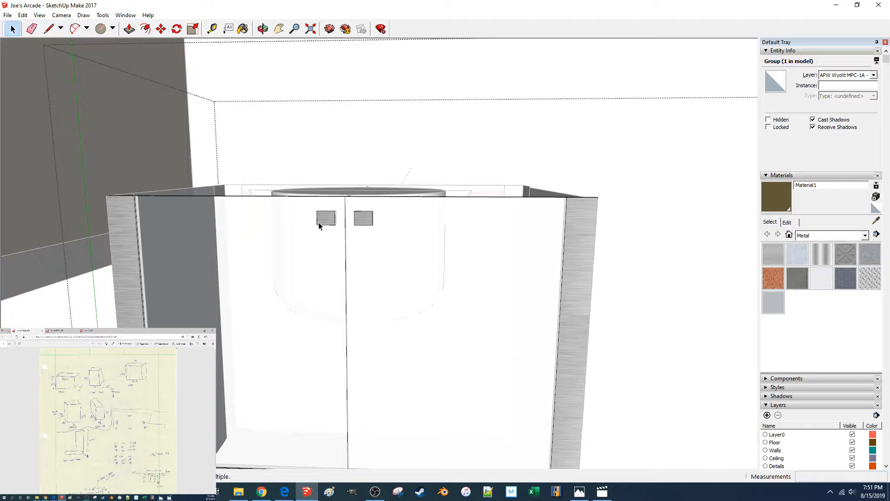
pyautogui.scroll(-7, 319, 221)
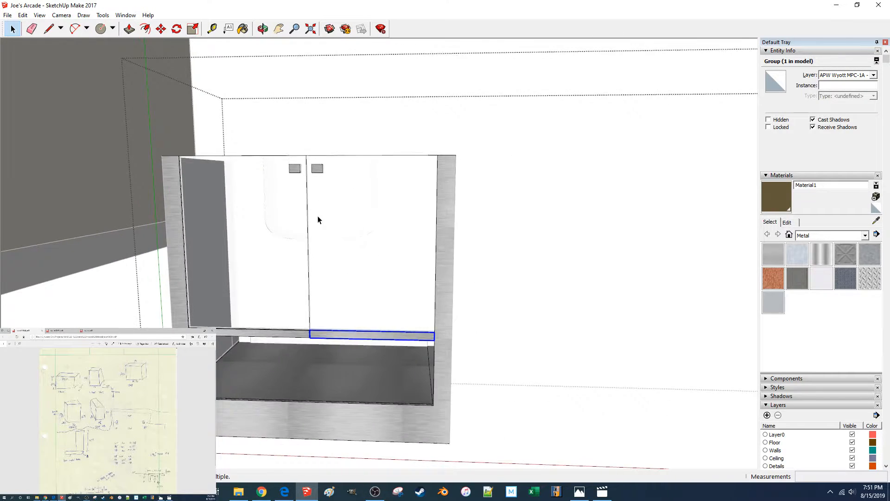
pyautogui.scroll(4, 320, 223)
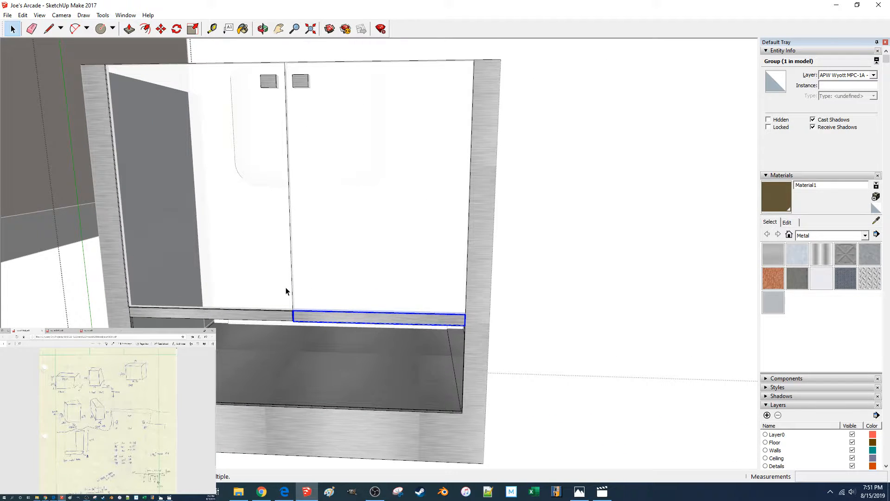
pyautogui.click(271, 318)
pyautogui.scroll(6, 272, 317)
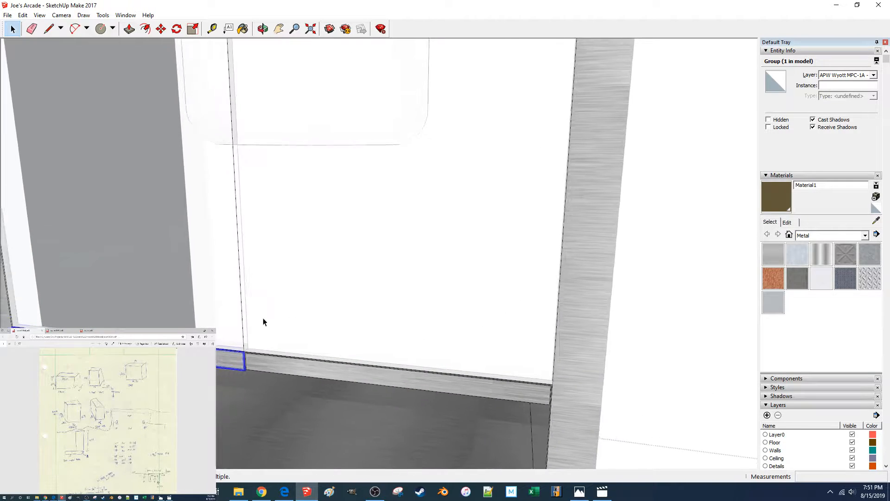
pyautogui.scroll(3, 230, 342)
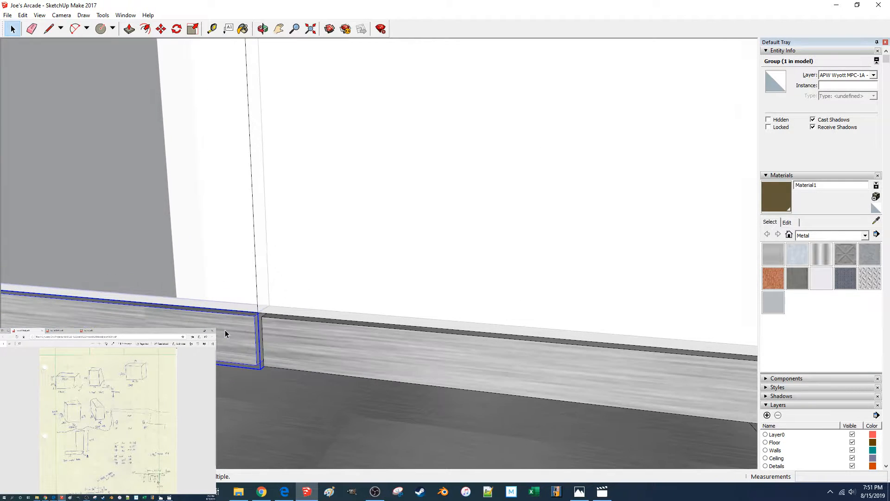
pyautogui.press('m')
pyautogui.click(225, 335)
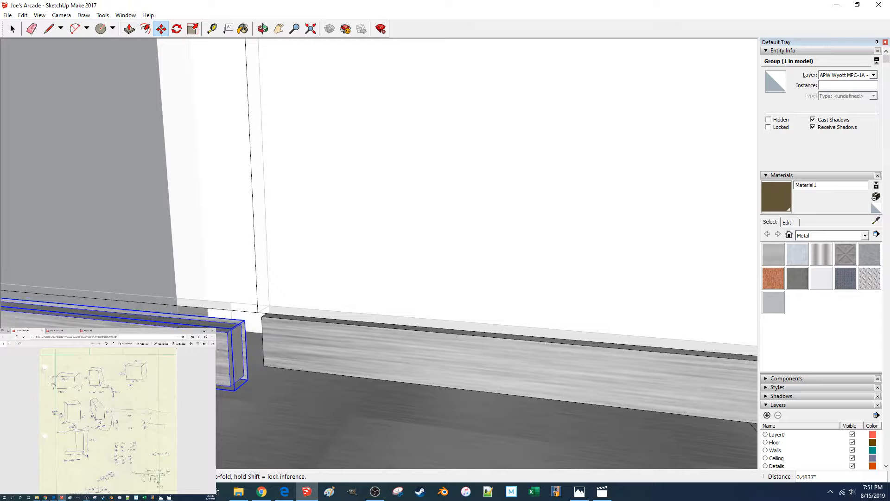
pyautogui.scroll(-5, 227, 341)
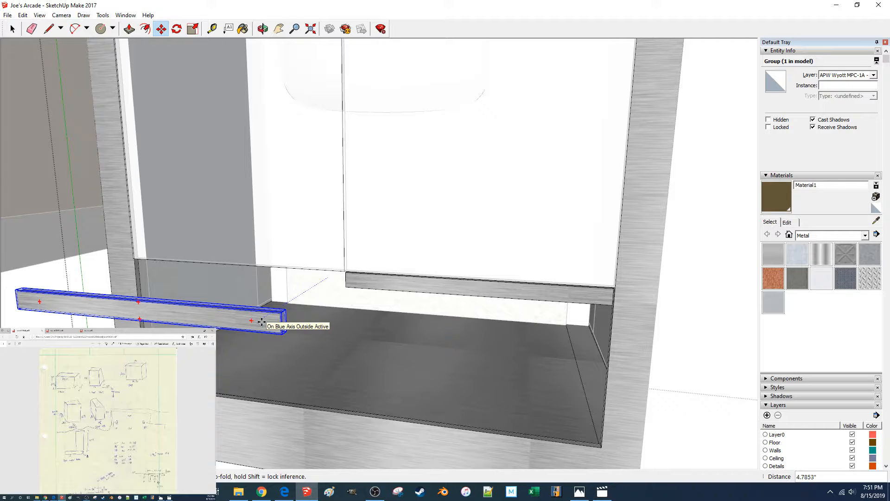
pyautogui.click(267, 319)
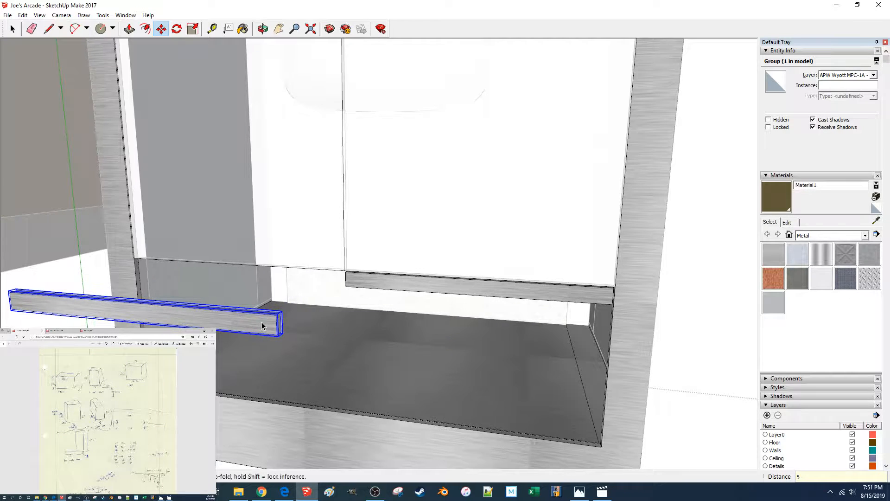
pyautogui.press('space')
# Open the left rail group, lengthen it by moving its inner end 0.25" along the red axis, and close the group.
pyautogui.doubleClick(271, 318)
pyautogui.moveTo(272, 289); pyautogui.dragTo(312, 360)
pyautogui.press('m')
pyautogui.click(235, 319)
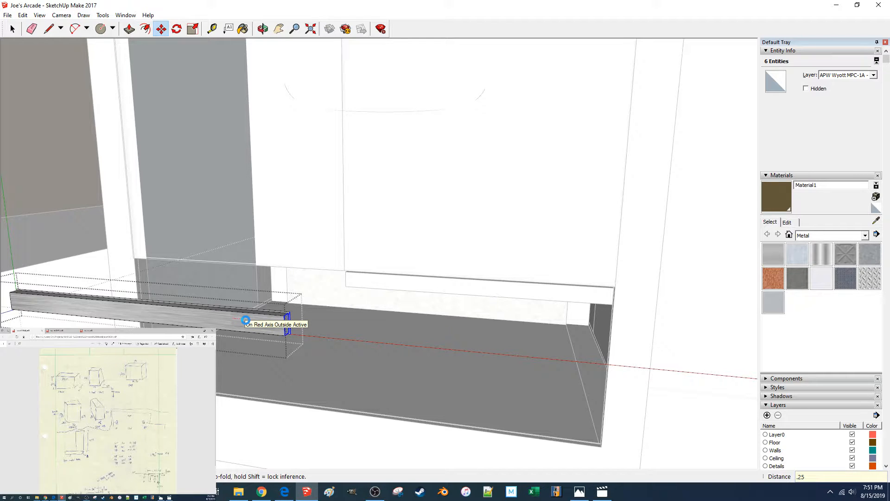
pyautogui.press('Return')
pyautogui.press('space')
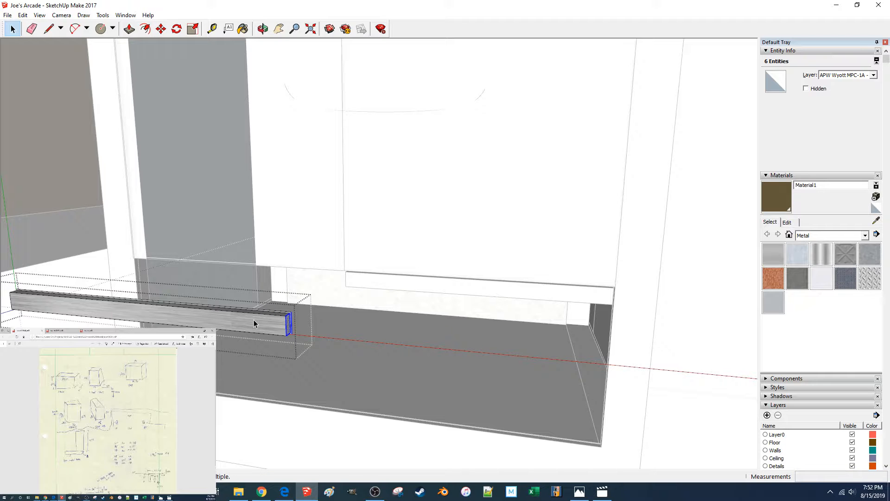
pyautogui.click(281, 284)
# Move the right rail 0.25" along the red axis and pull it out in front of the machine beside the left rail.
pyautogui.click(360, 281)
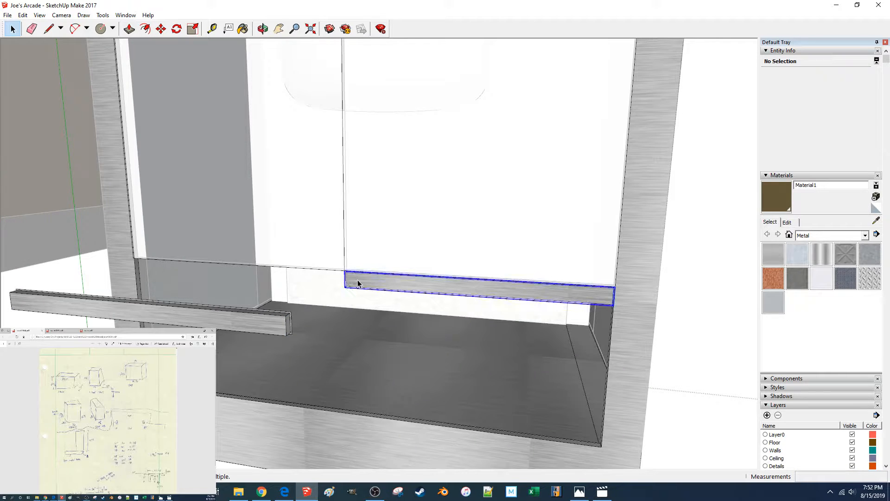
pyautogui.press('m')
pyautogui.click(362, 280)
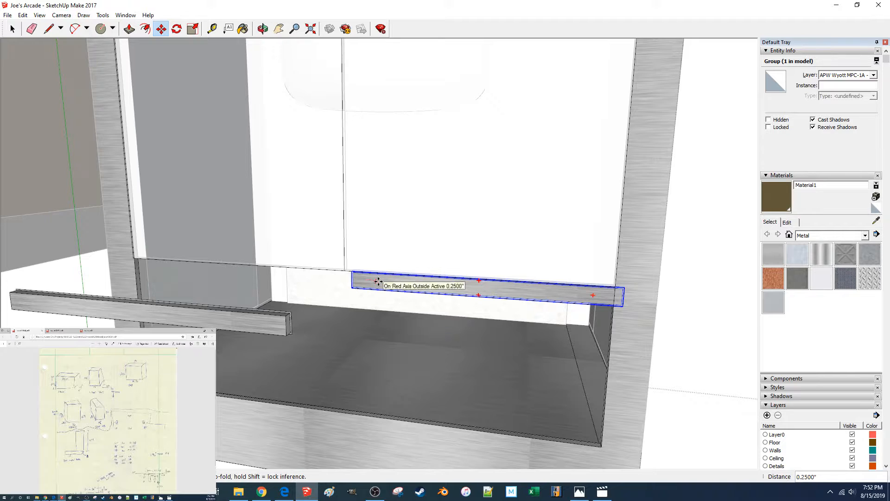
pyautogui.write('.25')
pyautogui.press('Return')
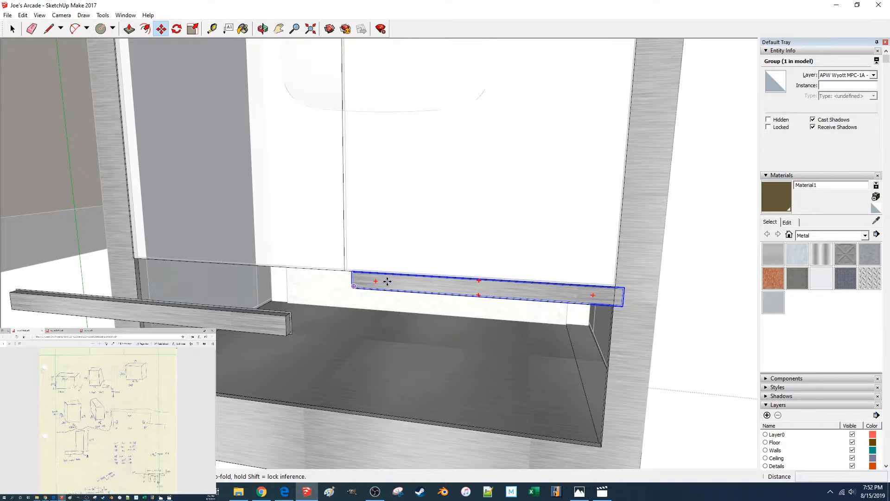
pyautogui.click(387, 281)
pyautogui.press('Escape')
pyautogui.press('space')
# Open the right rail group, lengthen it by moving its outer end 0.25" along the red axis, and close the group.
pyautogui.doubleClick(388, 333)
pyautogui.keyDown('shift'); pyautogui.moveTo(495, 309); pyautogui.dragTo(348, 306, button='middle'); pyautogui.keyUp('shift')
pyautogui.moveTo(133, 293)
pyautogui.mouseDown()
pyautogui.moveTo(187, 362)
pyautogui.moveTo(281, 394)
pyautogui.mouseUp()
pyautogui.press('m')
pyautogui.click(177, 334)
pyautogui.write('.25')
pyautogui.press('Return')
pyautogui.keyDown('shift'); pyautogui.moveTo(69, 342); pyautogui.dragTo(218, 340, button='middle'); pyautogui.keyUp('shift')
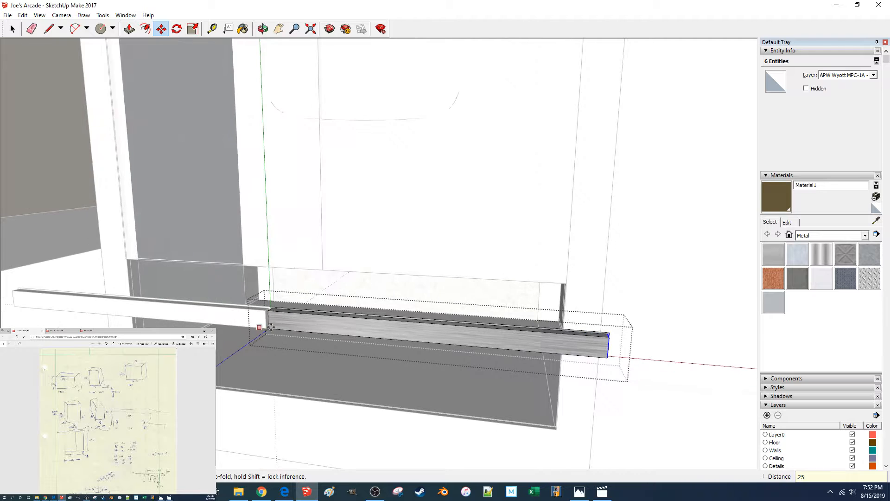
pyautogui.press('space')
pyautogui.click(291, 377)
# Move both rails 5" back to the machine's front, and shift them 52" along the red axis to the separated parts.
pyautogui.click(272, 316)
pyautogui.keyDown('shift'); pyautogui.click(253, 317); pyautogui.keyUp('shift')
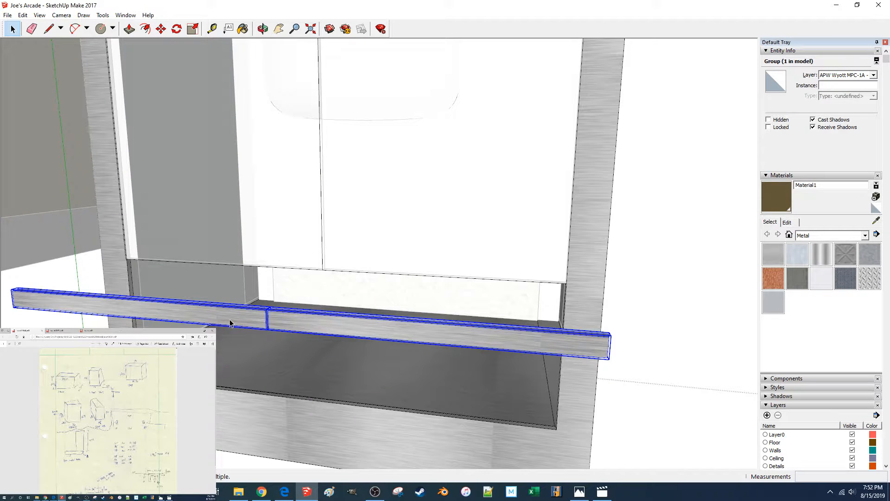
pyautogui.press('m')
pyautogui.click(221, 318)
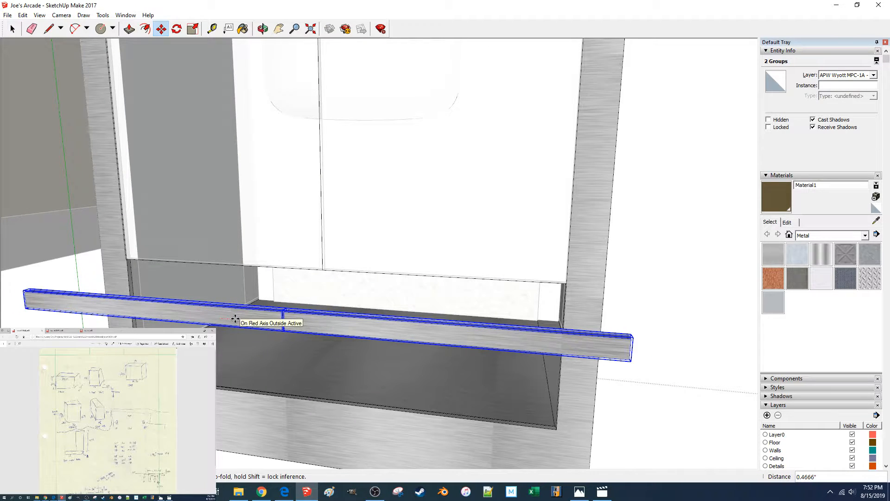
pyautogui.write('5')
pyautogui.press('Return')
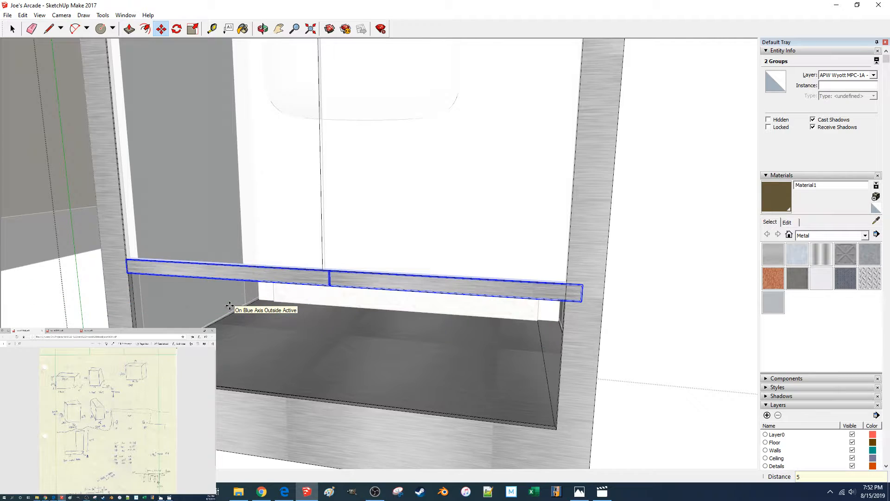
pyautogui.click(318, 356)
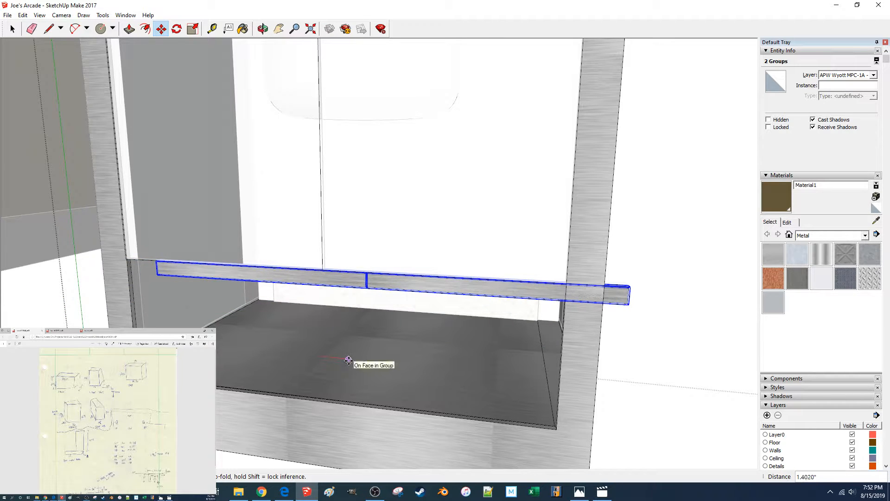
pyautogui.write('52')
pyautogui.press('Return')
pyautogui.press('space')
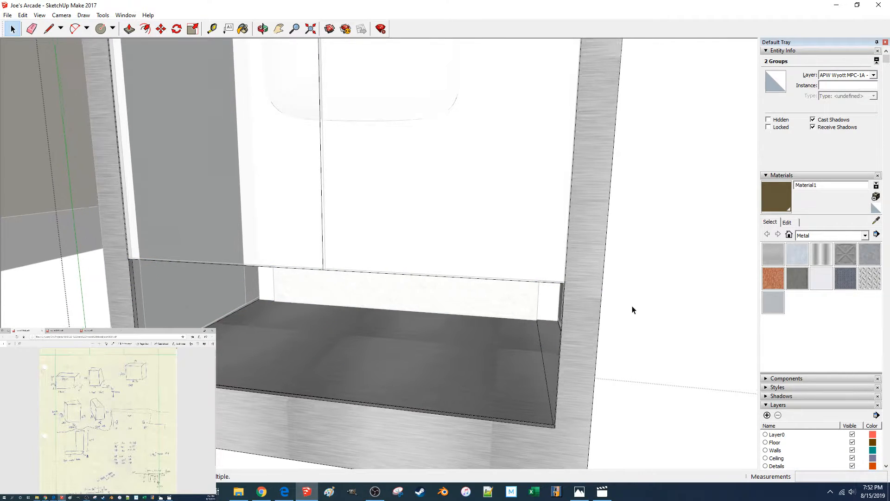
# Explode the group that holds the doors, handles, yellow top, hinges and front panel into its separate pieces.
pyautogui.scroll(-8, 628, 307)
pyautogui.click(593, 302)
pyautogui.moveTo(522, 297); pyautogui.dragTo(541, 292, button='middle')
pyautogui.click(540, 292)
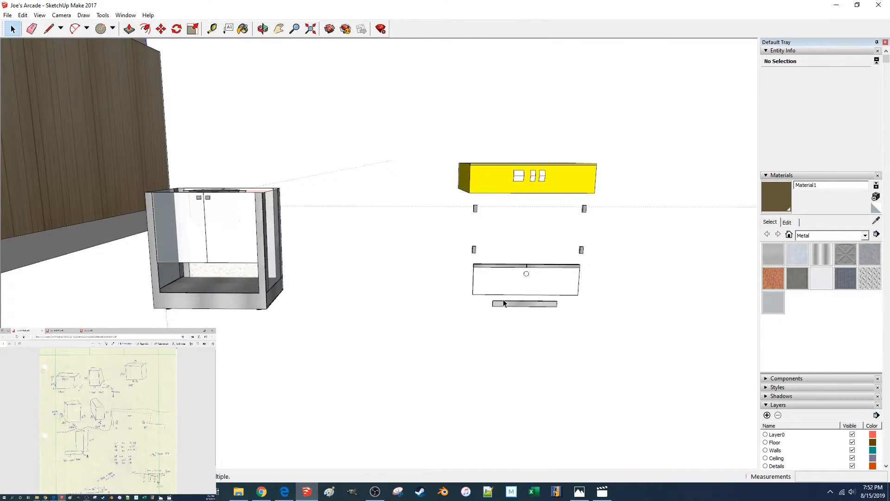
pyautogui.scroll(4, 501, 299)
pyautogui.moveTo(485, 301)
pyautogui.mouseDown(button='middle')
pyautogui.moveTo(468, 301)
pyautogui.moveTo(483, 313)
pyautogui.mouseUp(button='middle')
pyautogui.scroll(-3, 470, 304)
pyautogui.scroll(5, 432, 280)
pyautogui.scroll(4, 329, 246)
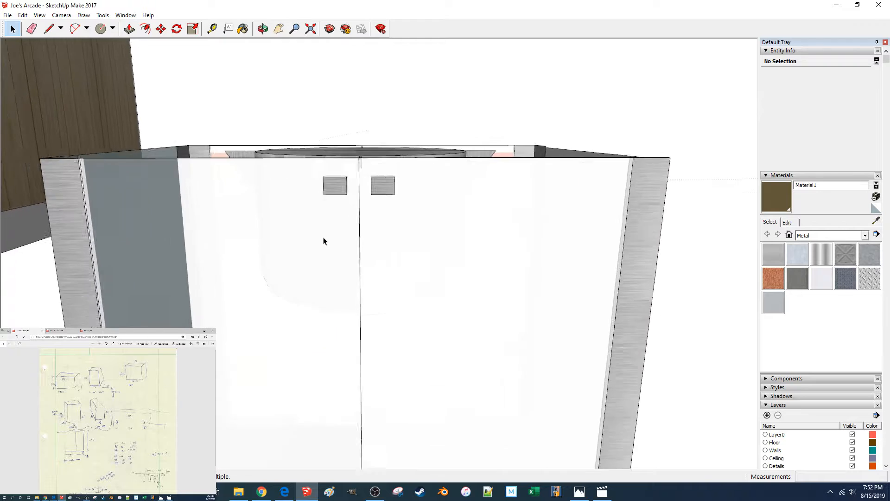
pyautogui.click(327, 234)
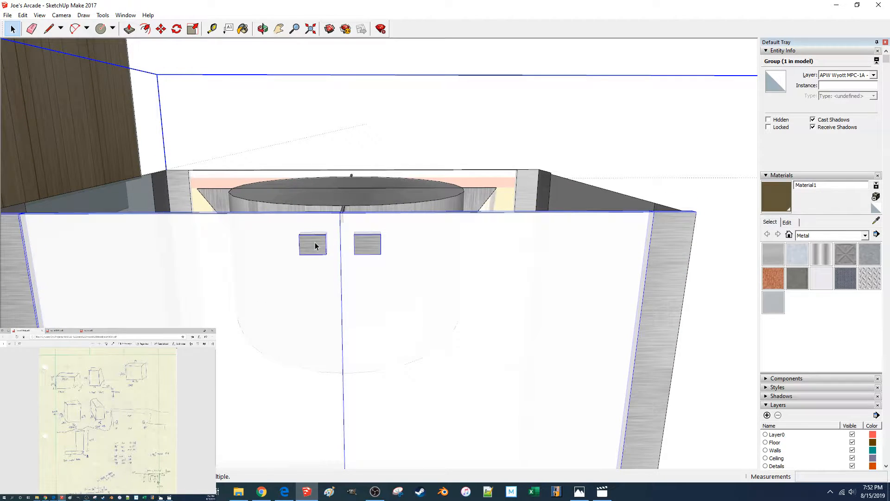
pyautogui.scroll(-5, 391, 281)
pyautogui.keyDown('shift'); pyautogui.moveTo(391, 281); pyautogui.dragTo(328, 233, button='middle'); pyautogui.keyUp('shift')
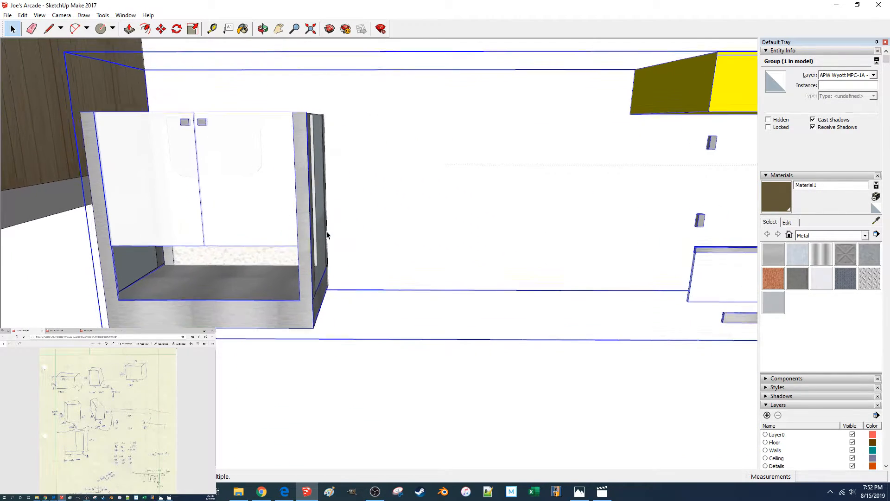
pyautogui.keyDown('shift'); pyautogui.moveTo(284, 189); pyautogui.dragTo(327, 238, button='middle'); pyautogui.keyUp('shift')
pyautogui.moveTo(327, 241); pyautogui.dragTo(316, 330, button='middle')
pyautogui.click(379, 360)
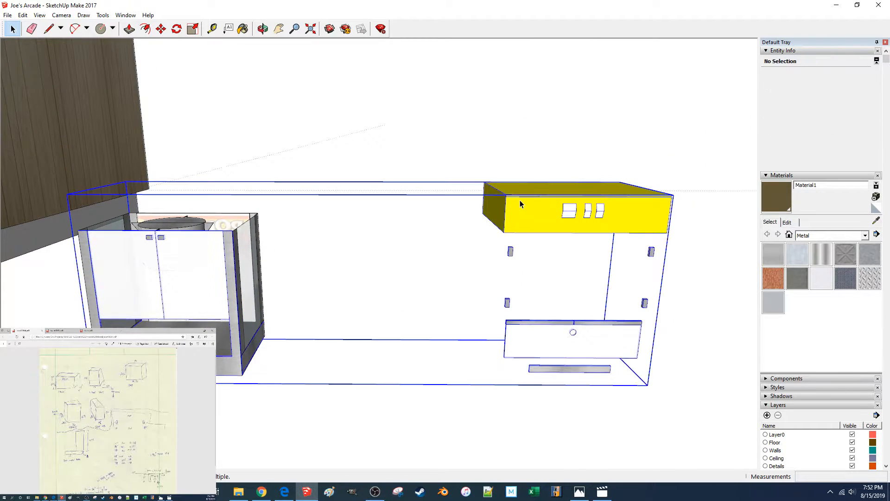
pyautogui.click(526, 316)
pyautogui.click(526, 330)
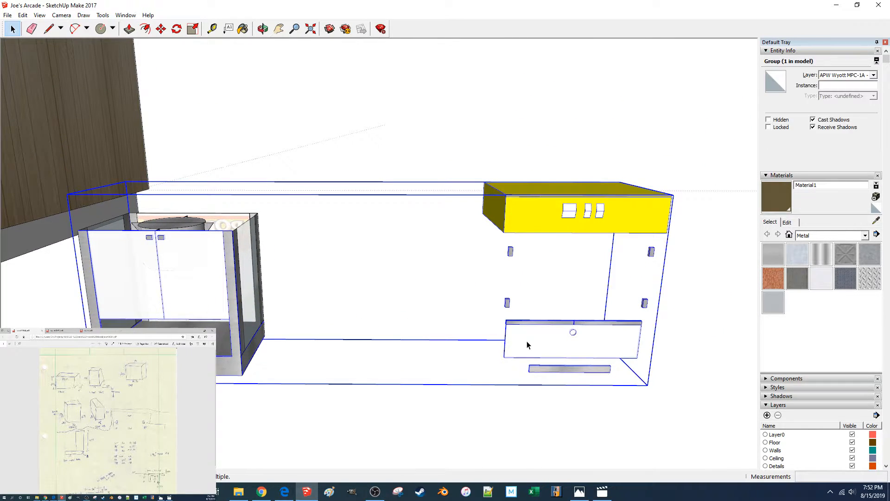
pyautogui.rightClick(527, 342)
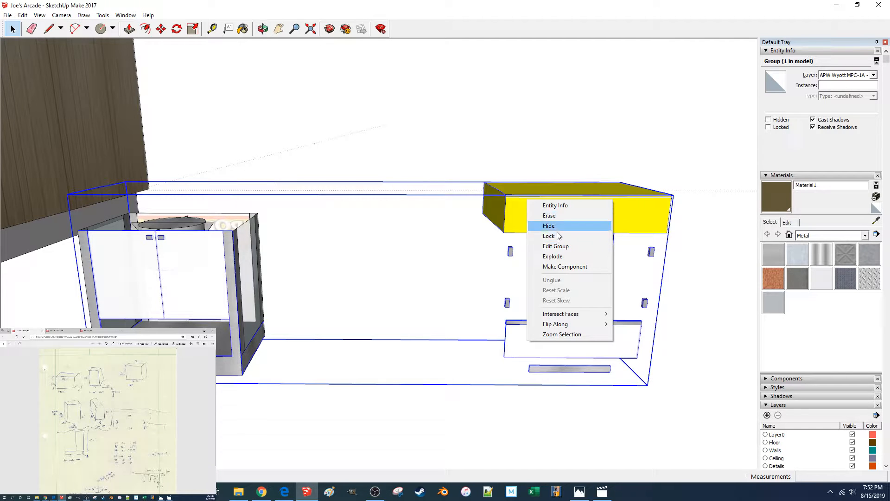
pyautogui.click(553, 256)
pyautogui.click(531, 334)
pyautogui.click(366, 317)
# Move the left door's handle 0.25" along the red axis.
pyautogui.scroll(3, 155, 273)
pyautogui.keyDown('shift'); pyautogui.moveTo(155, 273); pyautogui.dragTo(357, 271, button='middle'); pyautogui.keyUp('shift')
pyautogui.click(357, 270)
pyautogui.click(387, 269)
pyautogui.scroll(5, 334, 249)
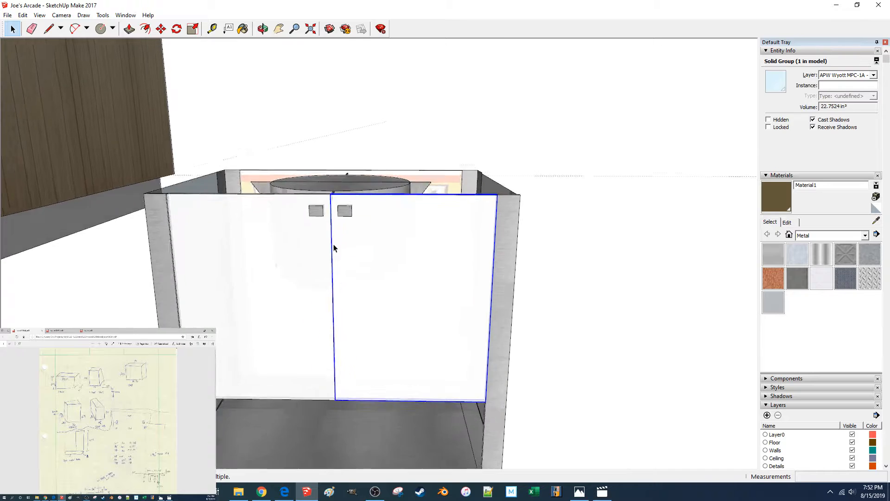
pyautogui.click(286, 206)
pyautogui.click(253, 210)
pyautogui.press('m')
pyautogui.click(234, 261)
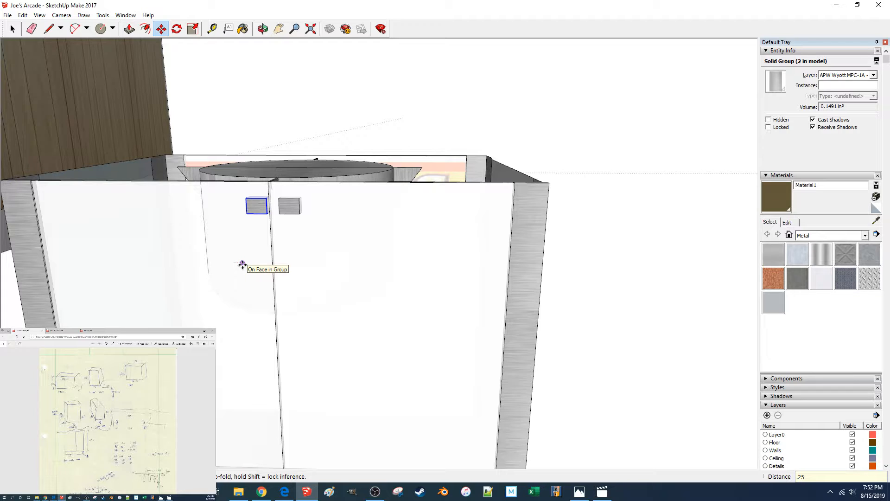
pyautogui.press('Return')
pyautogui.press('space')
# Open the left door group, widen it by moving its inner edge 0.25" along the red axis, and close the group.
pyautogui.click(232, 266)
pyautogui.doubleClick(233, 265)
pyautogui.scroll(-3, 259, 237)
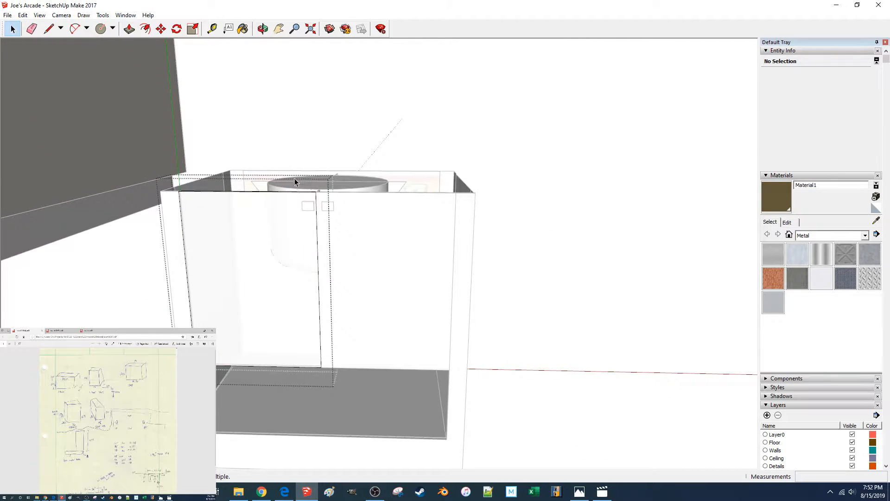
pyautogui.moveTo(338, 385); pyautogui.dragTo(338, 385)
pyautogui.press('m')
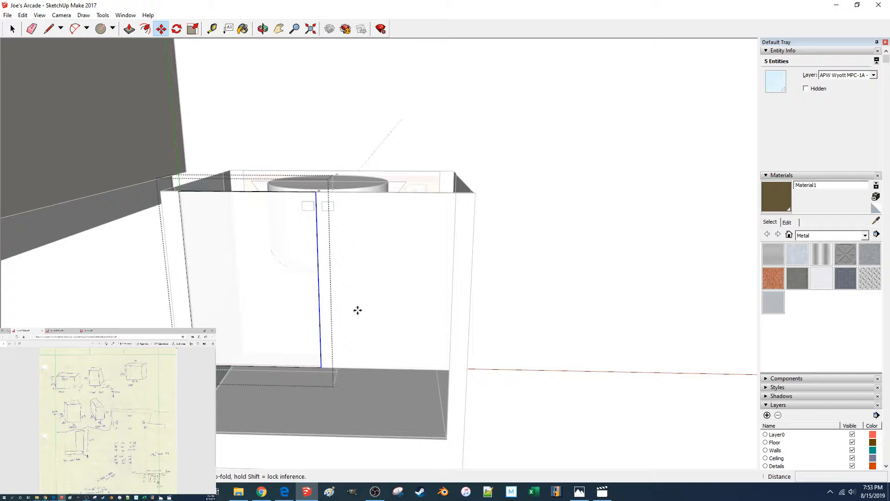
pyautogui.click(358, 311)
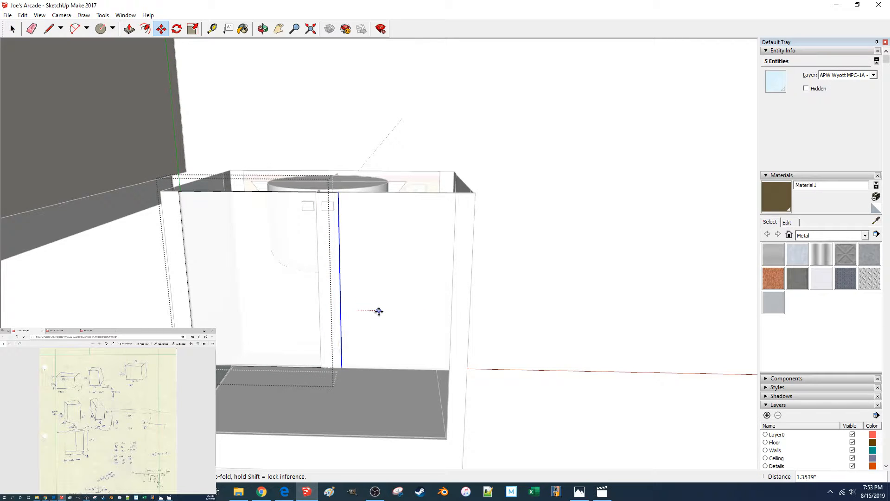
pyautogui.write('.25')
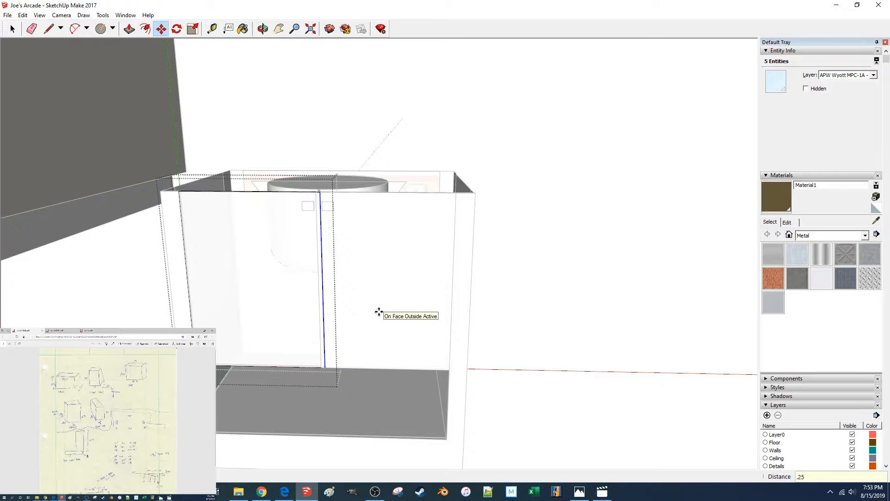
pyautogui.press('space')
pyautogui.click(378, 299)
# Move the right door and its handle together 0.25" along the red axis.
pyautogui.scroll(2, 370, 266)
pyautogui.click(321, 200)
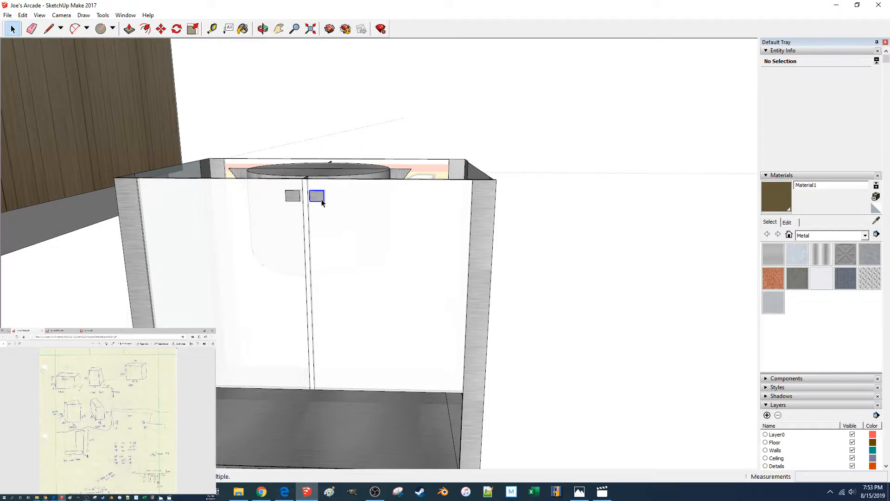
pyautogui.keyDown('shift'); pyautogui.click(348, 221); pyautogui.keyUp('shift')
pyautogui.press('m')
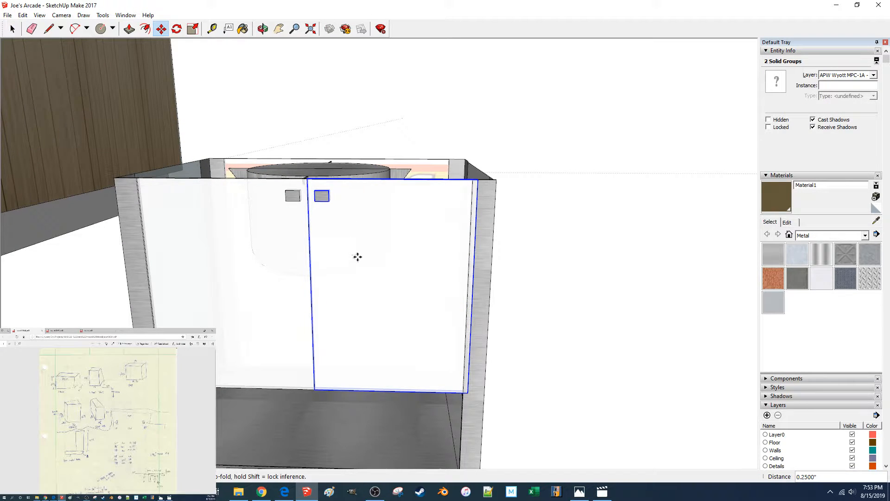
pyautogui.click(360, 258)
pyautogui.moveTo(371, 254); pyautogui.dragTo(388, 246, button='middle')
# Open the right door group, widen it by moving its outer edge 0.25" along the red axis, and close the group.
pyautogui.press('space')
pyautogui.doubleClick(455, 238)
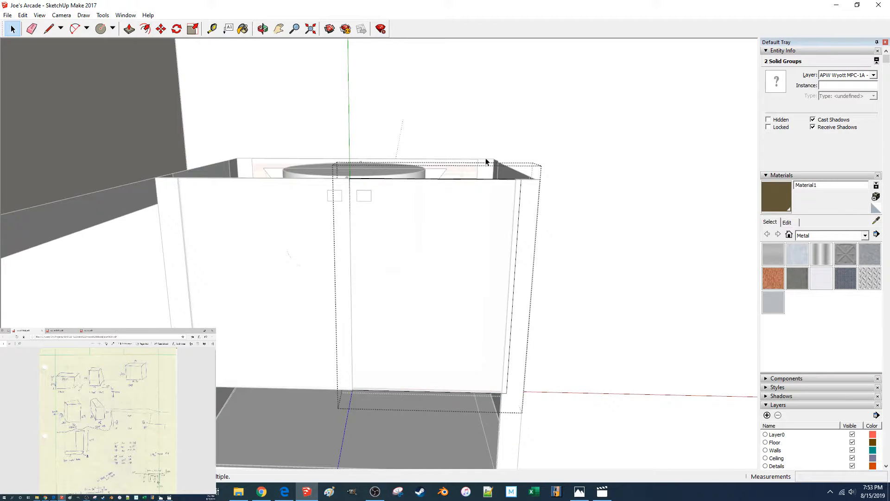
pyautogui.moveTo(486, 145); pyautogui.dragTo(566, 436)
pyautogui.press('m')
pyautogui.click(573, 420)
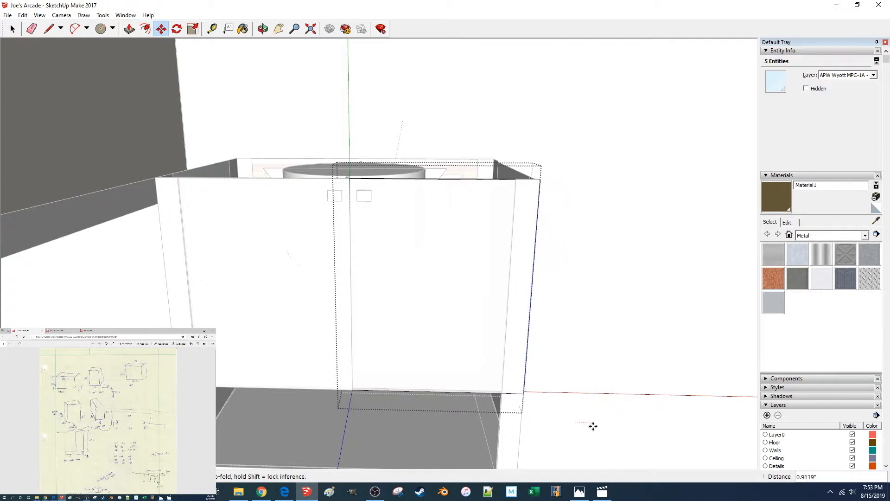
pyautogui.write('.5')
pyautogui.press('Return')
pyautogui.press('space')
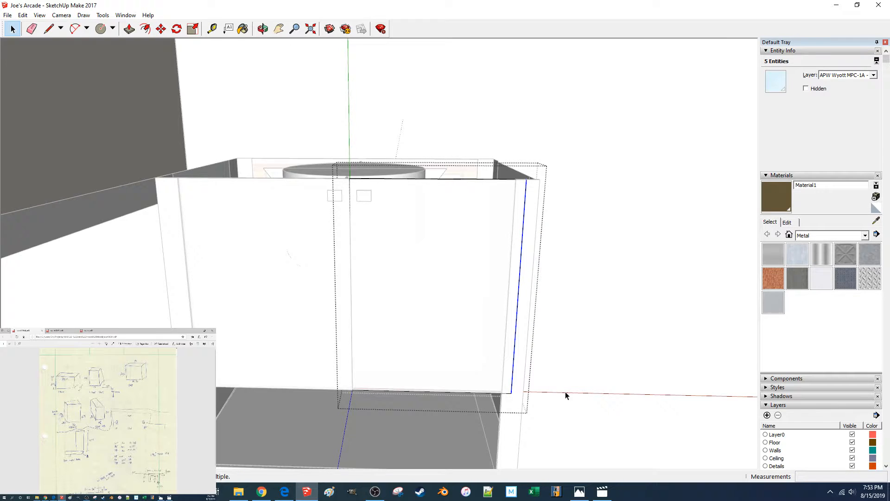
pyautogui.click(561, 403)
# Move both doors and their handles 52" along the red axis to join the separated parts.
pyautogui.click(374, 212)
pyautogui.click(359, 199)
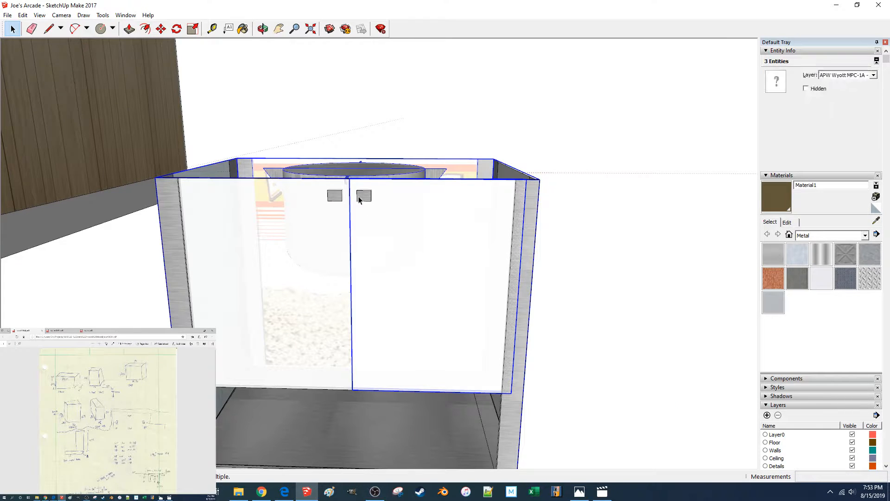
pyautogui.doubleClick(405, 239)
pyautogui.click(656, 247)
pyautogui.click(365, 197)
pyautogui.keyDown('ctrl'); pyautogui.click(365, 196); pyautogui.keyUp('ctrl')
pyautogui.keyDown('ctrl'); pyautogui.click(334, 195); pyautogui.keyUp('ctrl')
pyautogui.keyDown('ctrl'); pyautogui.click(326, 227); pyautogui.keyUp('ctrl')
pyautogui.press('m')
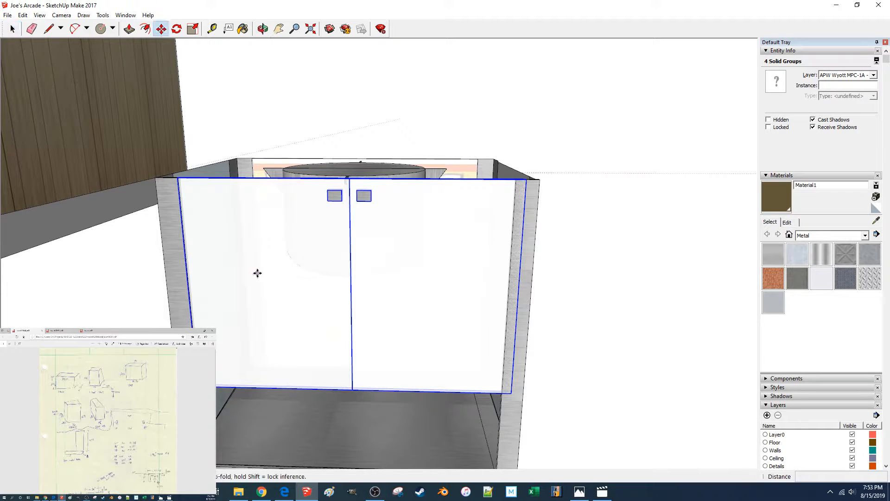
pyautogui.click(259, 275)
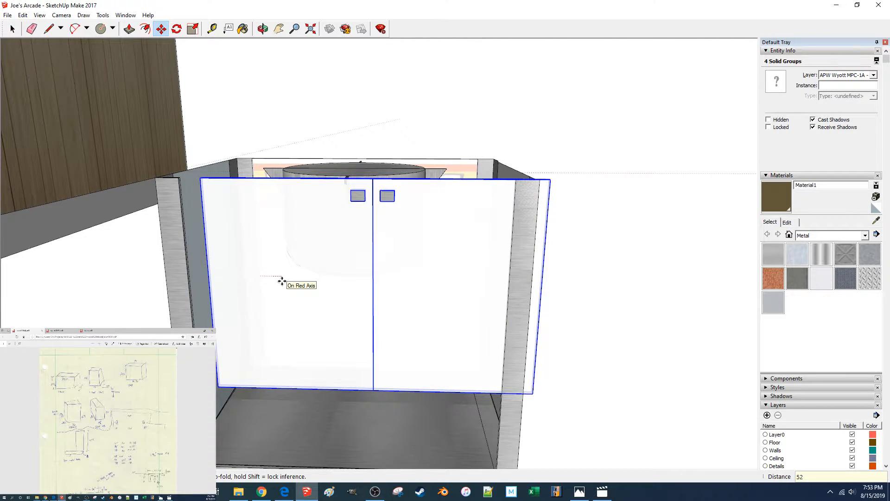
pyautogui.write('52')
pyautogui.press('Return')
pyautogui.press('space')
# Open the remaining cabinet group and move the popcorn kettle 0.25" along the red axis.
pyautogui.click(381, 204)
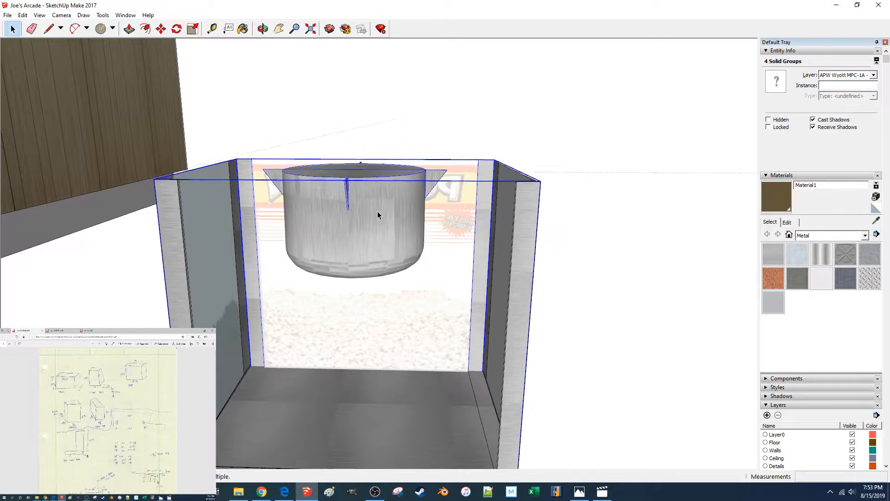
pyautogui.scroll(2, 378, 212)
pyautogui.doubleClick(385, 267)
pyautogui.click(363, 262)
pyautogui.press('m')
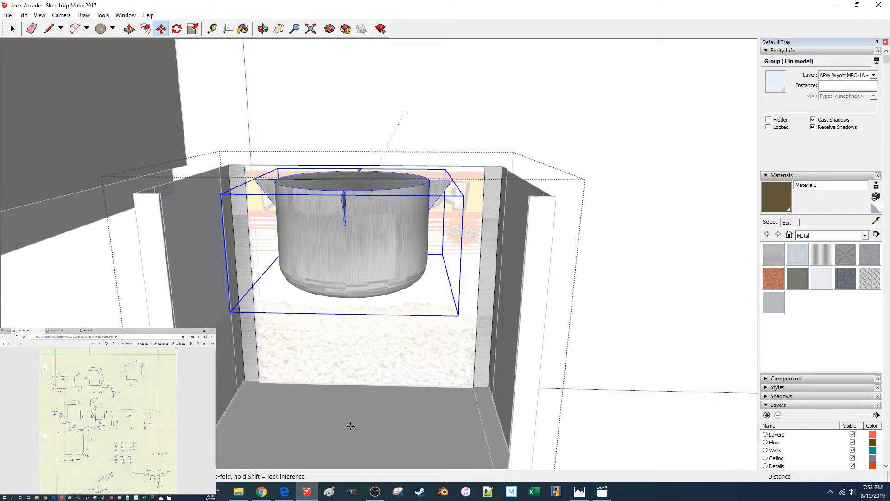
pyautogui.click(350, 424)
pyautogui.write('.25')
pyautogui.press('Return')
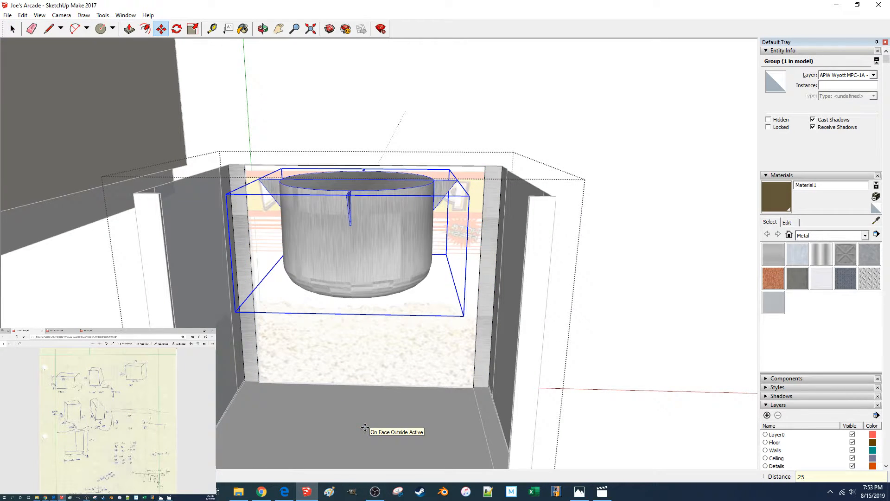
# Move the popcorn kettle another 52" along the red axis to the separated parts.
pyautogui.click(365, 427)
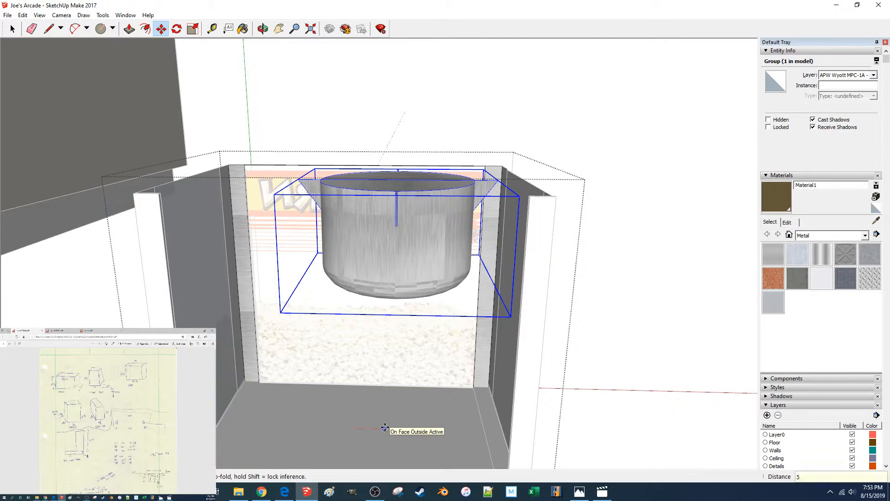
pyautogui.press('Return')
pyautogui.scroll(-5, 385, 427)
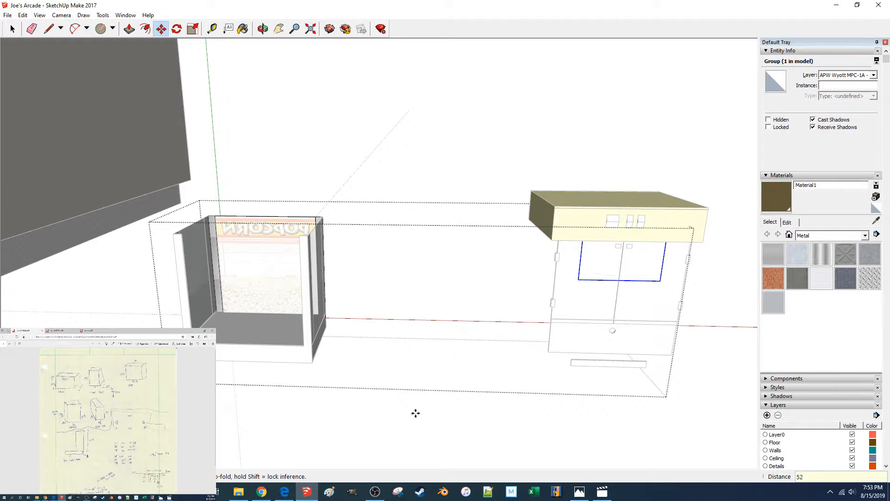
pyautogui.moveTo(358, 370); pyautogui.dragTo(387, 368, button='middle')
pyautogui.press('space')
# Open the rear glass panel group, widen it by moving its right edge 0.5" along the red axis, and close the group.
pyautogui.scroll(1, 369, 291)
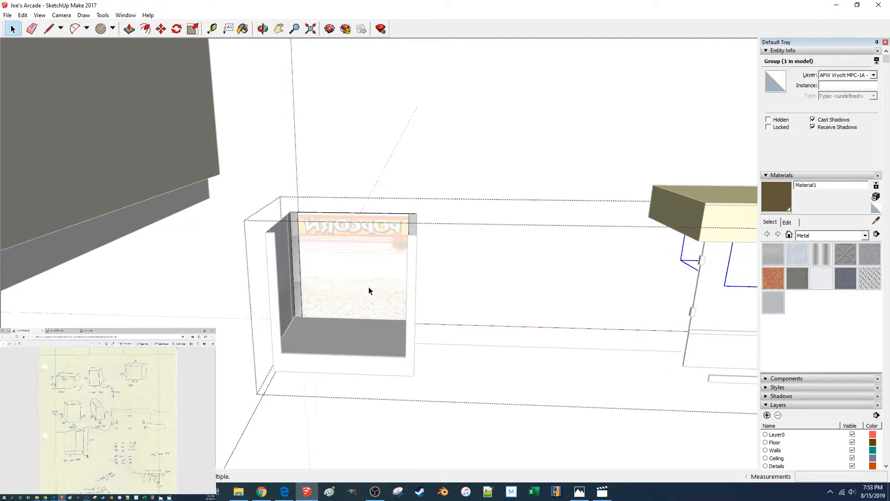
pyautogui.scroll(4, 369, 291)
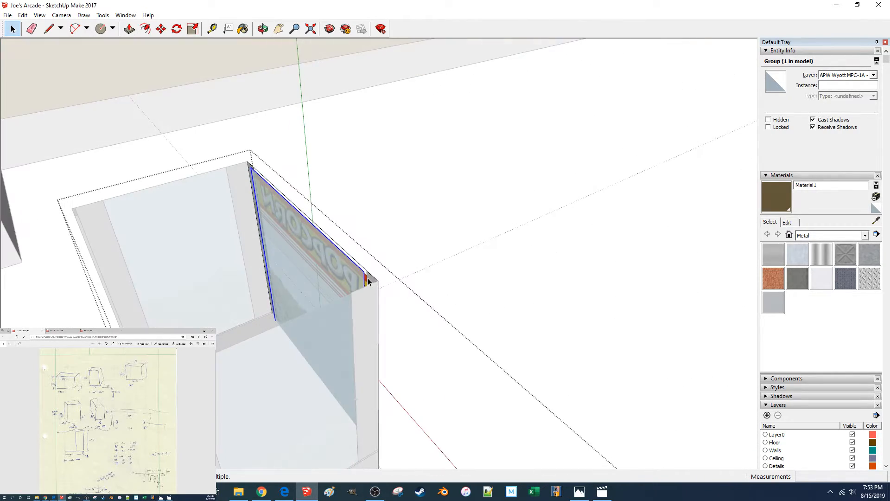
pyautogui.doubleClick(334, 266)
pyautogui.click(456, 258)
pyautogui.press('m')
pyautogui.click(464, 259)
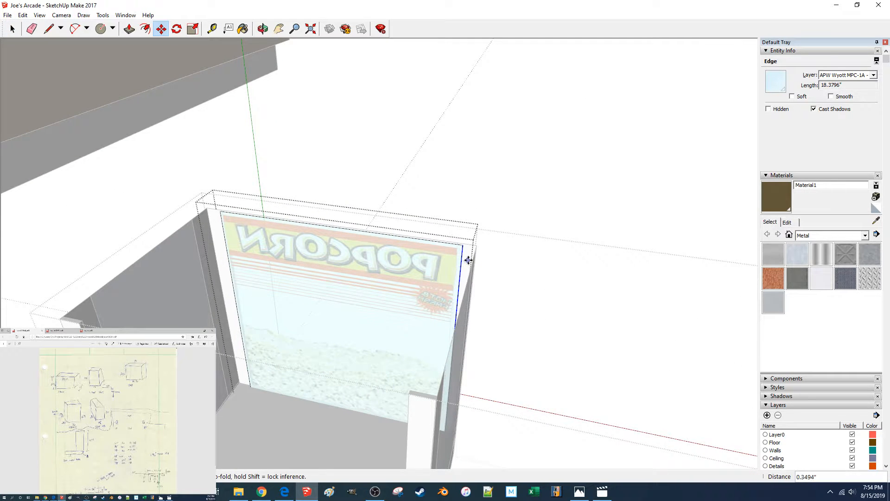
pyautogui.press('Return')
pyautogui.scroll(2, 468, 261)
pyautogui.moveTo(466, 254); pyautogui.dragTo(465, 260, button='middle')
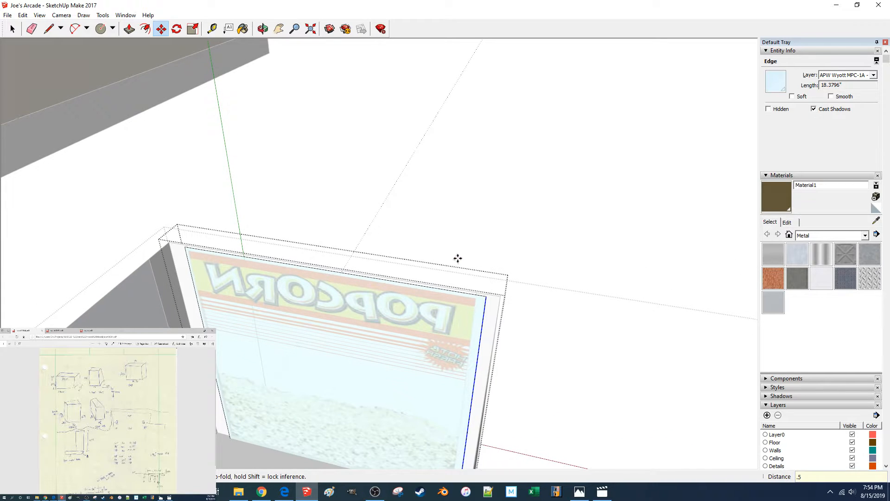
pyautogui.press('space')
pyautogui.press('m')
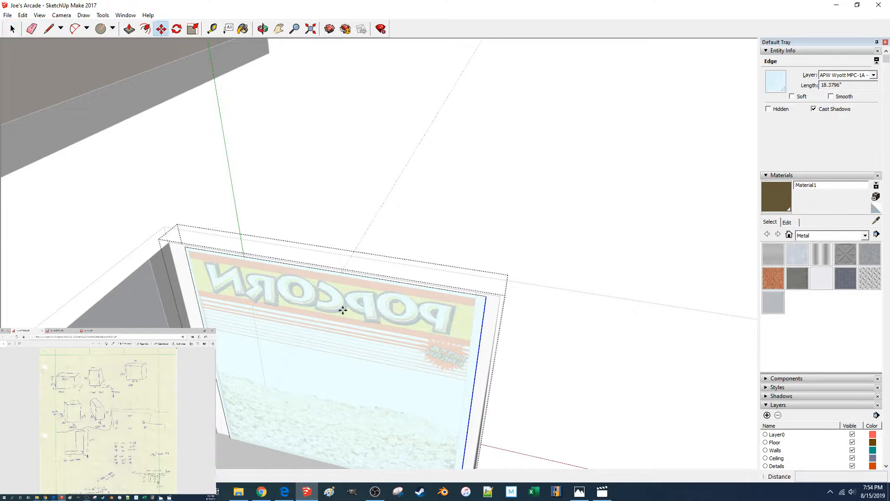
pyautogui.press('space')
pyautogui.click(587, 246)
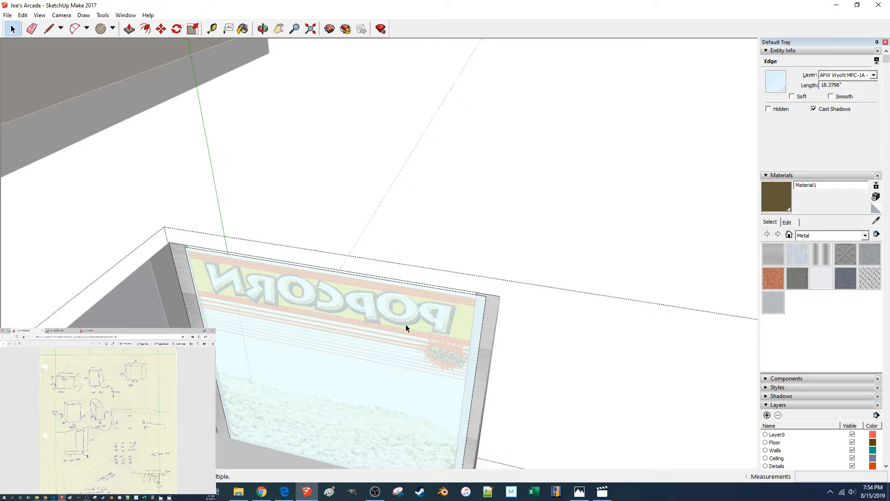
# Move the rear glass panel along the red axis to the separated parts and leave the cabinet group.
pyautogui.click(403, 324)
pyautogui.press('m')
pyautogui.click(333, 324)
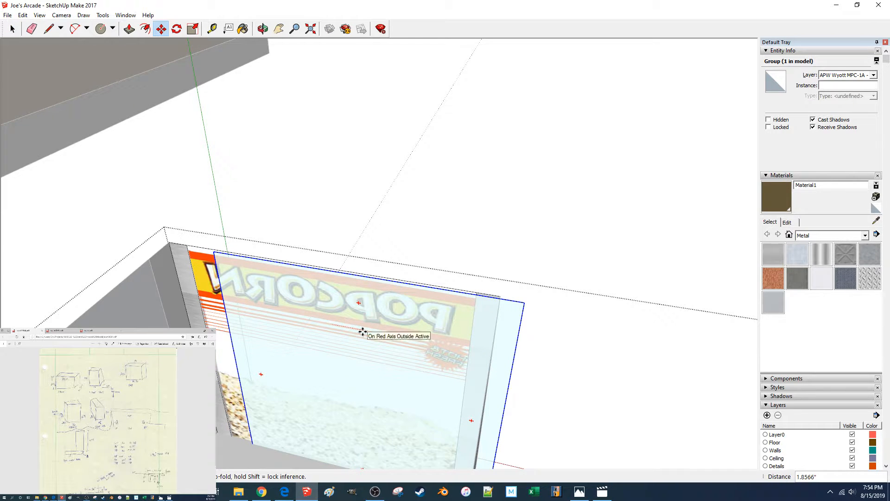
pyautogui.press('Escape')
pyautogui.press('space')
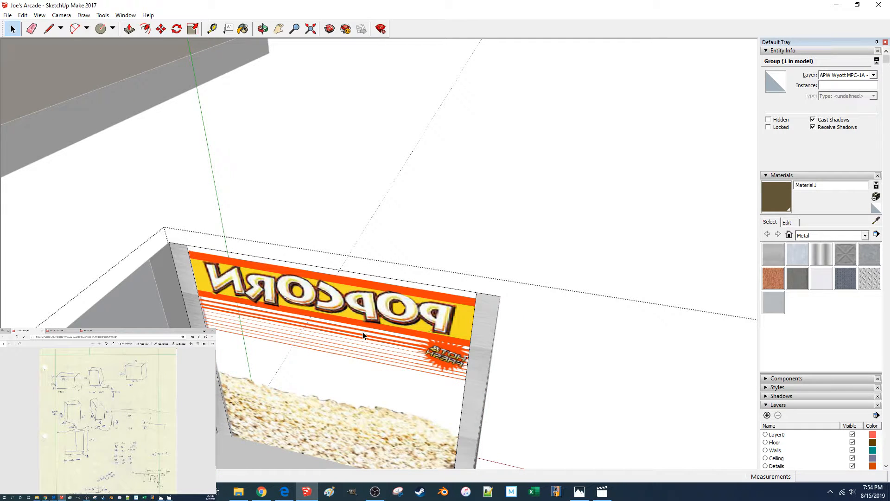
pyautogui.press('Escape')
# Set the width of the popcorn image at the cabinet's back to 17.1351", leaving its height as is.
pyautogui.click(416, 321)
pyautogui.moveTo(415, 321); pyautogui.dragTo(435, 310, button='middle')
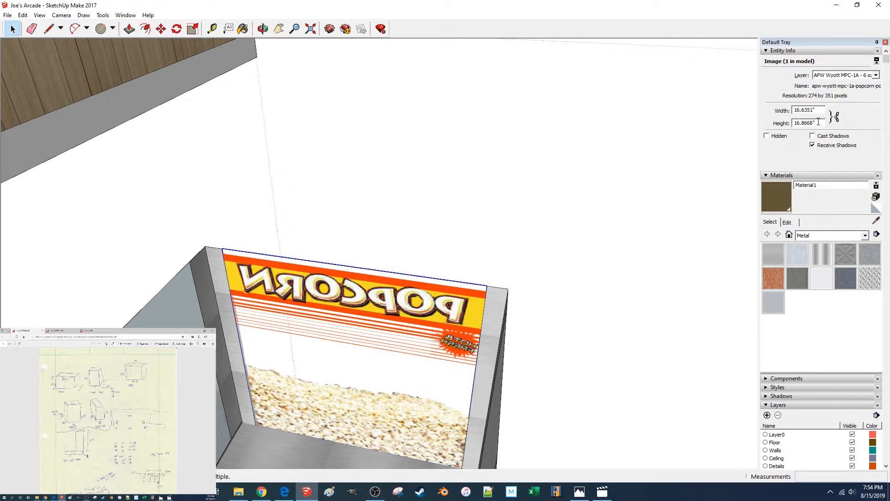
pyautogui.click(805, 110)
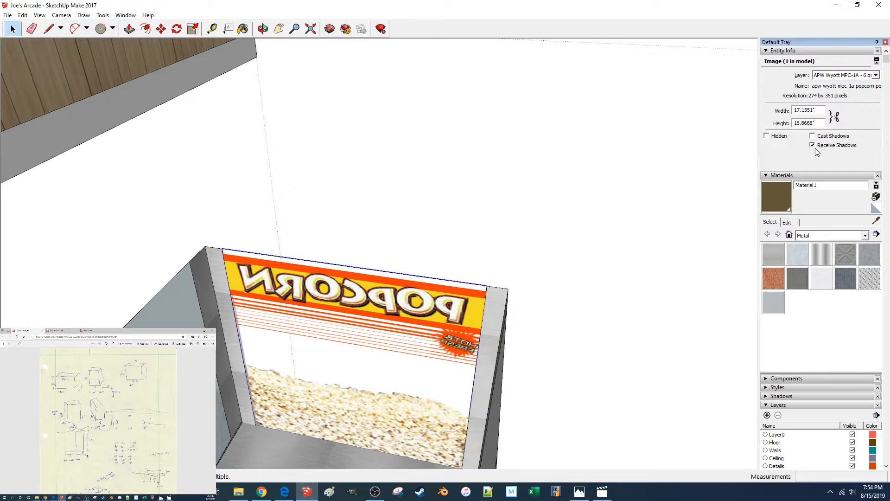
pyautogui.click(819, 124)
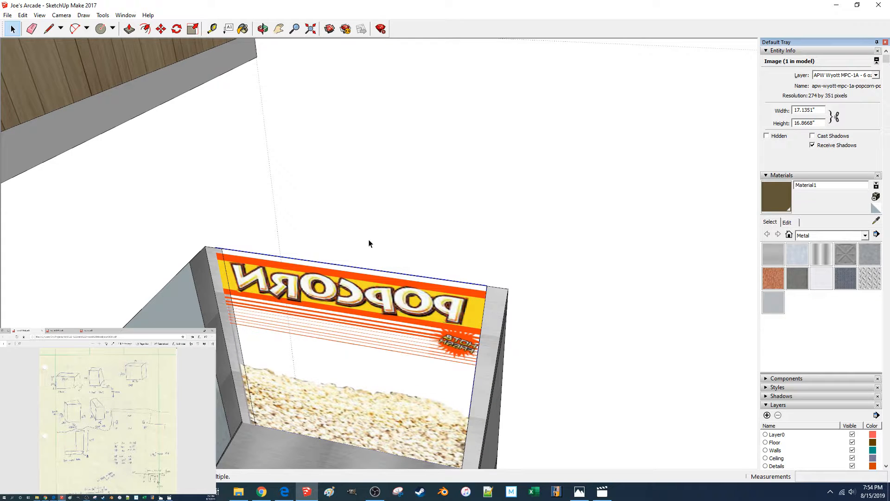
# Move the widened popcorn image 0.5" along the red axis to realign it within the rear frame.
pyautogui.press('m')
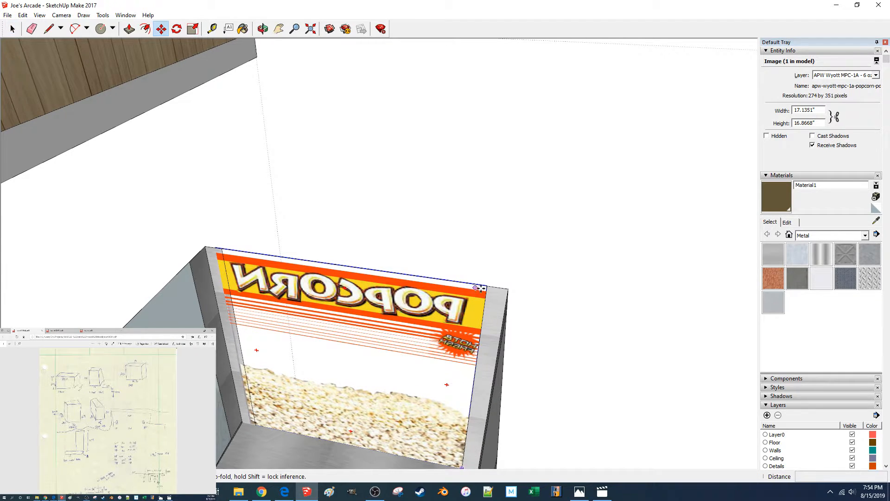
pyautogui.click(487, 287)
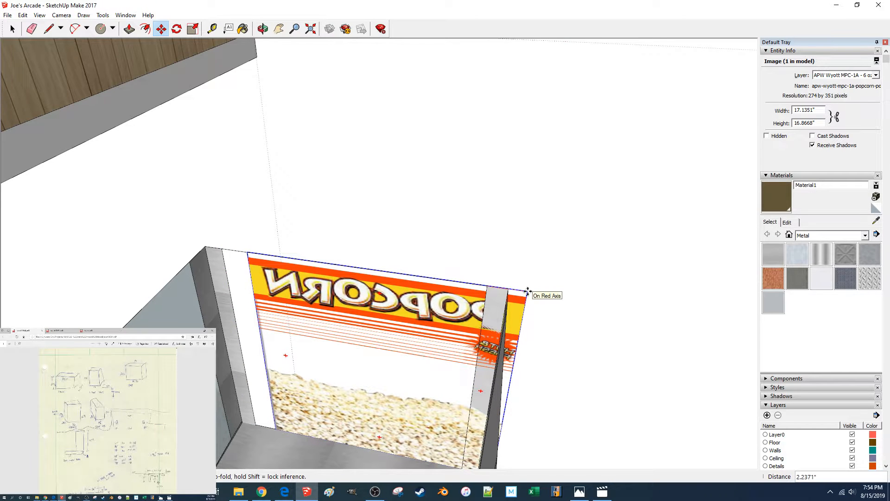
pyautogui.write('.5')
pyautogui.press('Return')
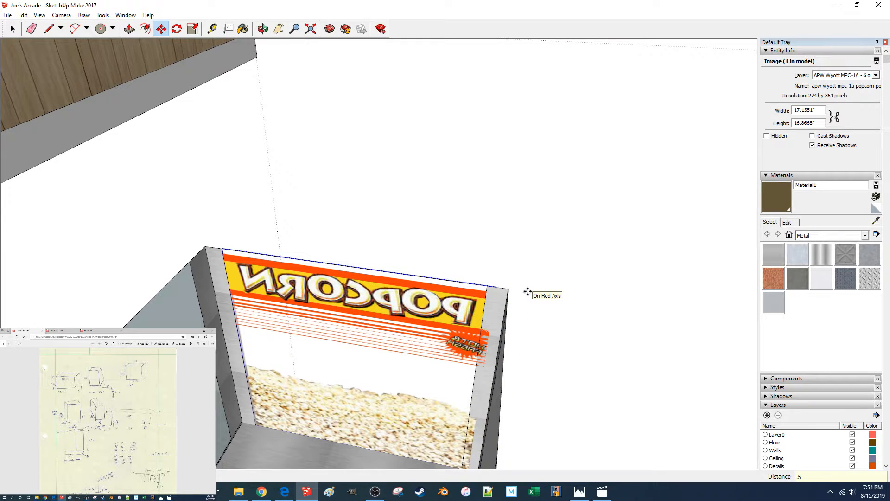
# Move the popcorn image 52" along the red axis to the separated parts and deselect it.
pyautogui.click(327, 206)
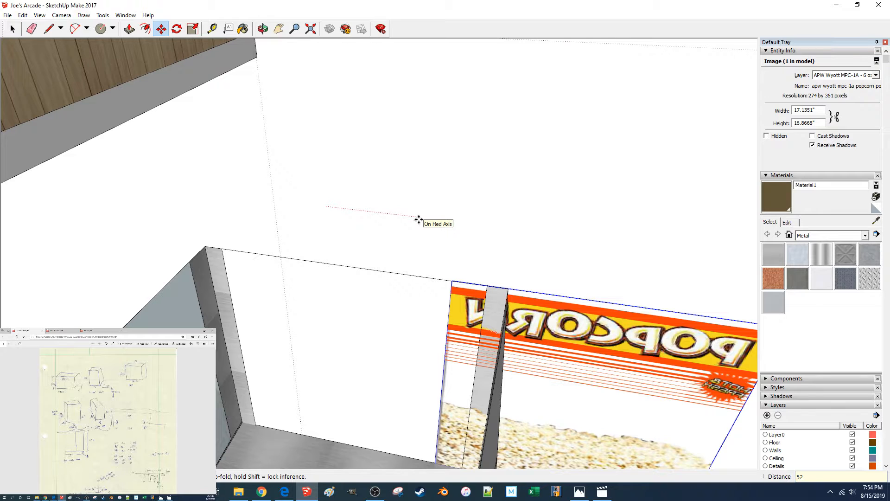
pyautogui.press('Return')
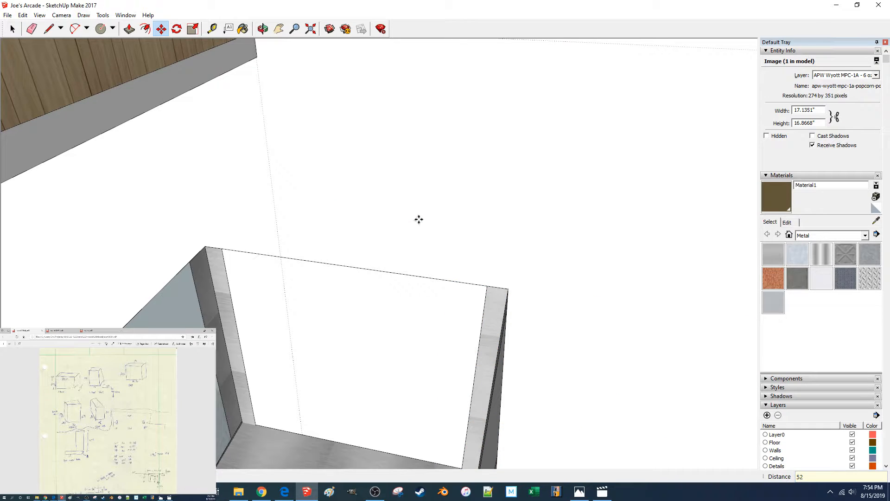
pyautogui.press('space')
pyautogui.click(414, 224)
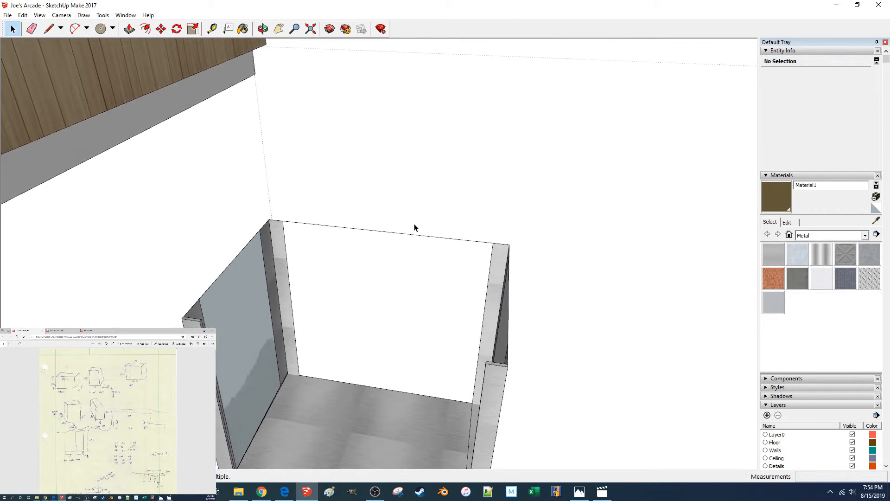
# Open the rear frame inside the cabinet group and widen it by moving the upright nearest the separated parts 0.5" along the red axis.
pyautogui.tripleClick(409, 181)
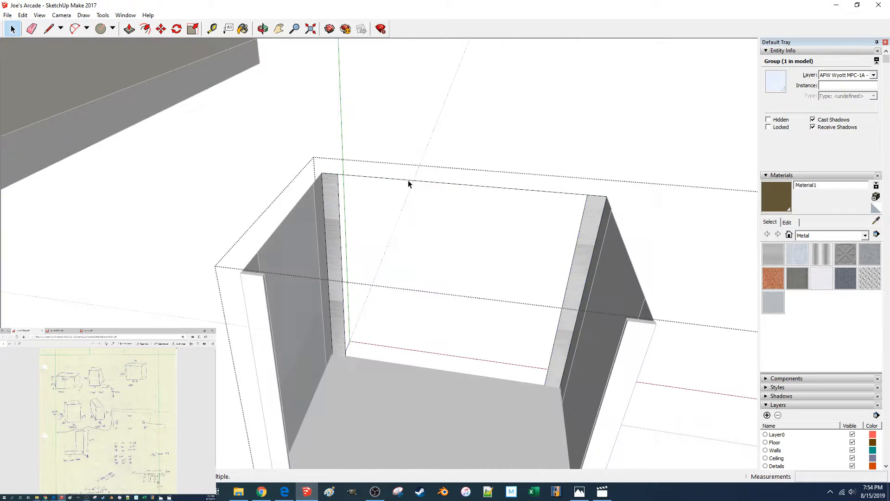
pyautogui.scroll(2, 402, 181)
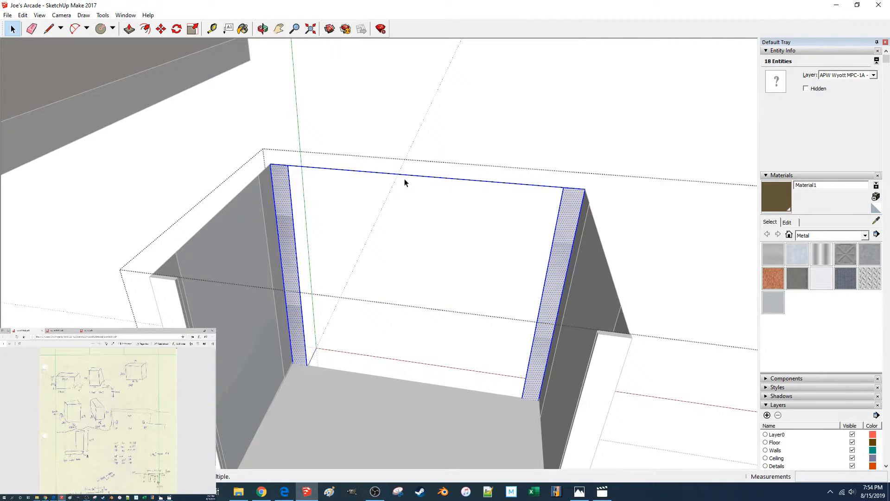
pyautogui.moveTo(414, 179); pyautogui.dragTo(467, 133, button='middle')
pyautogui.moveTo(465, 130); pyautogui.dragTo(514, 156)
pyautogui.moveTo(514, 157); pyautogui.dragTo(354, 113, button='middle')
pyautogui.click(558, 147)
pyautogui.moveTo(318, 104); pyautogui.dragTo(405, 408)
pyautogui.press('m')
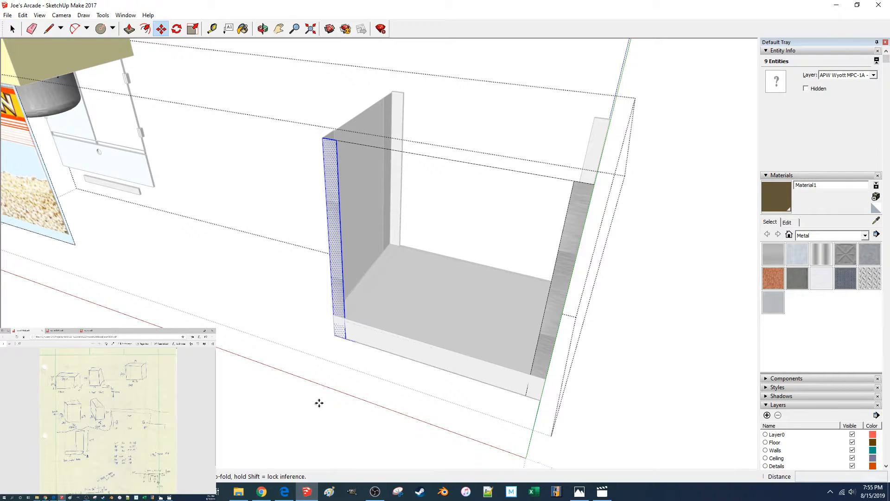
pyautogui.click(318, 403)
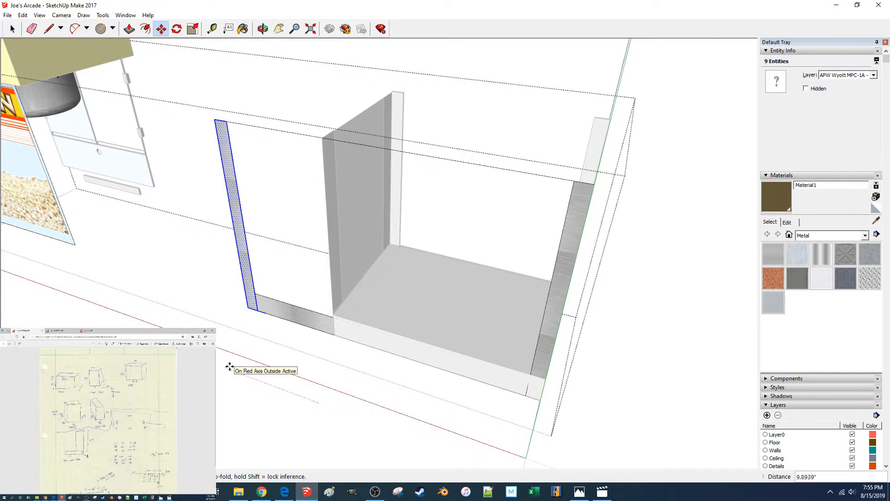
pyautogui.press('Escape')
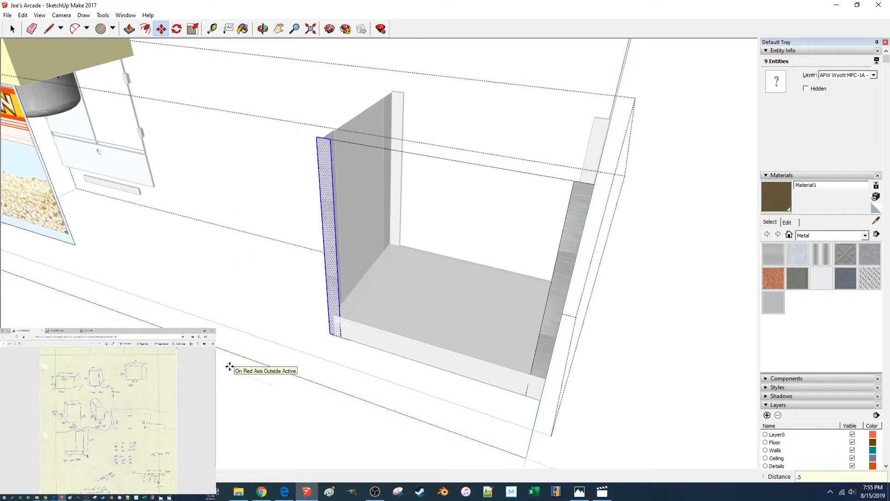
# Select all the connected geometry of the widened rear frame and make it a group.
pyautogui.press('space')
pyautogui.click(300, 408)
pyautogui.doubleClick(333, 302)
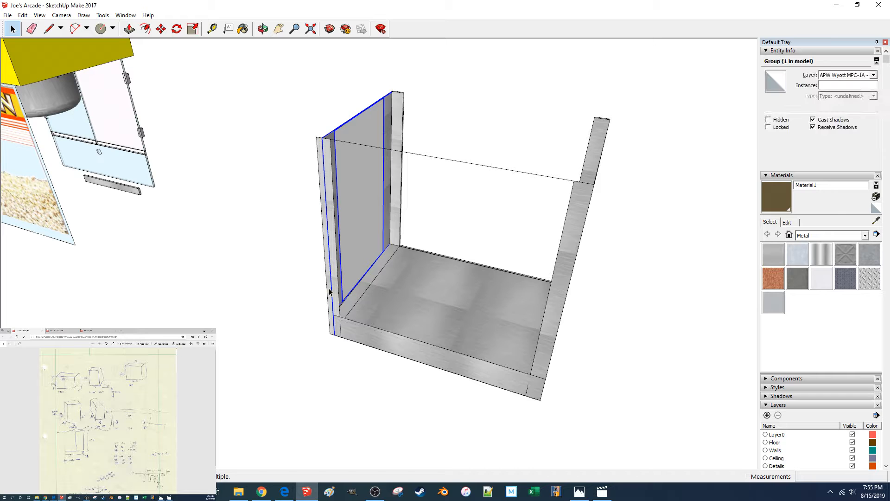
pyautogui.click(328, 302)
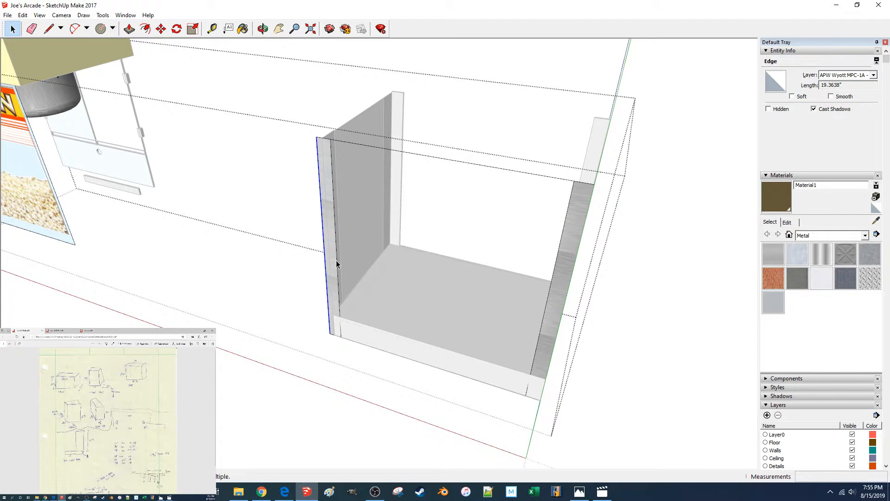
pyautogui.tripleClick(316, 144)
pyautogui.press('m')
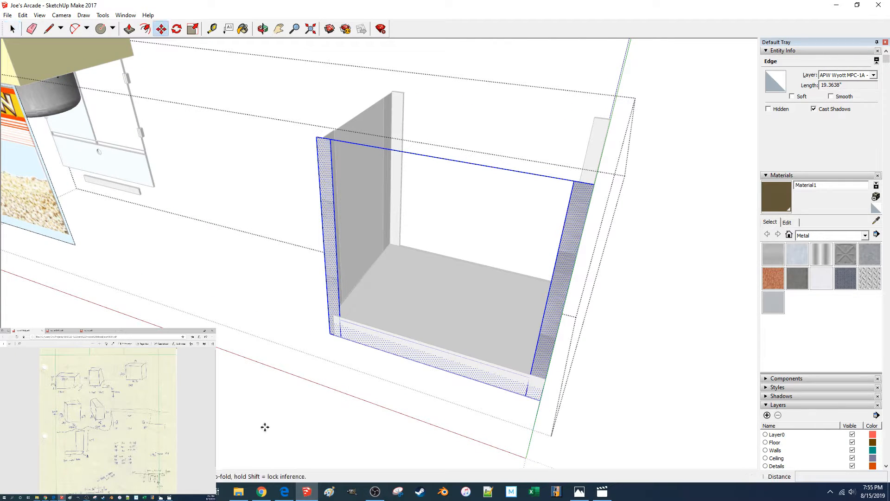
pyautogui.click(264, 425)
pyautogui.press('Escape')
pyautogui.hotkey('ctrl', 'g')
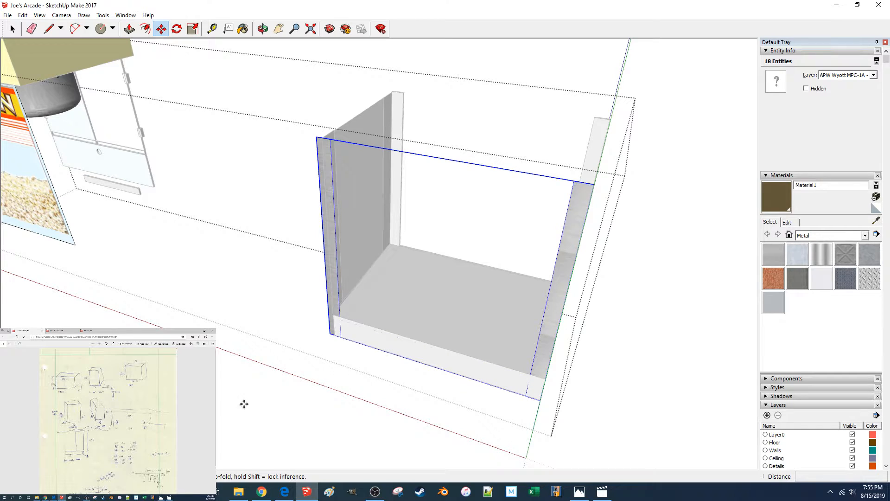
# Move the rear frame group 52" along the red axis to the separated popcorn image and top.
pyautogui.click(261, 403)
pyautogui.write('5')
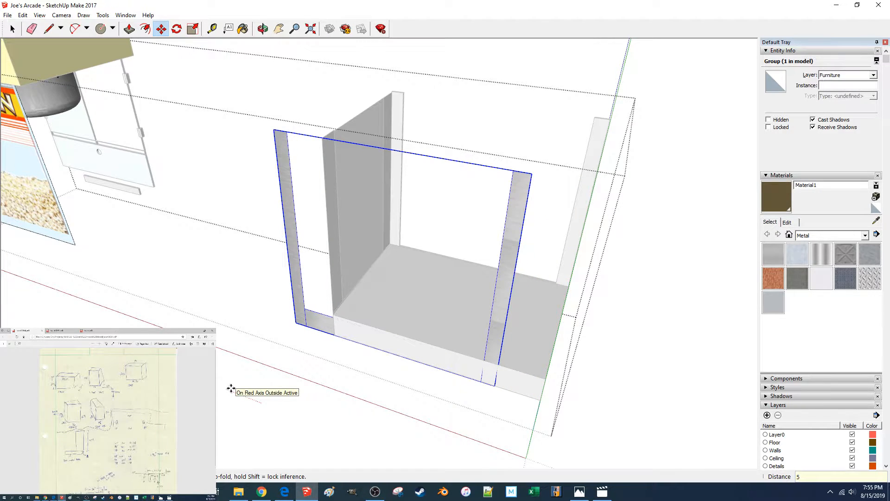
pyautogui.write('4')
pyautogui.press('Return')
pyautogui.press('space')
pyautogui.scroll(-3, 291, 374)
pyautogui.moveTo(233, 391); pyautogui.dragTo(328, 342, button='middle')
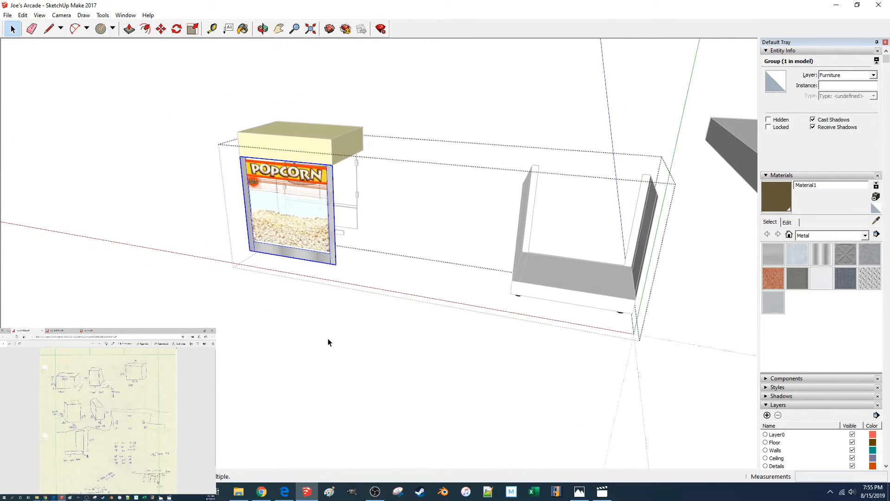
# Move the rear foot farthest from the separated parts 52" along the red axis from under the base.
pyautogui.scroll(5, 328, 342)
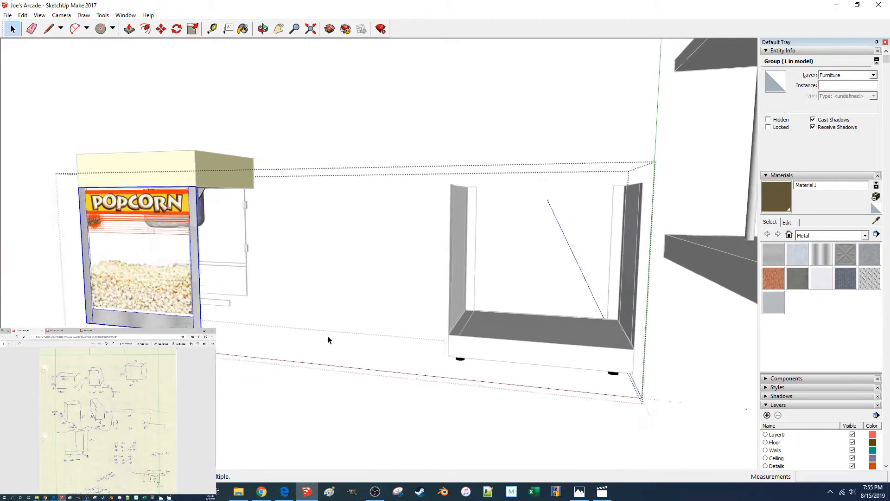
pyautogui.scroll(6, 385, 377)
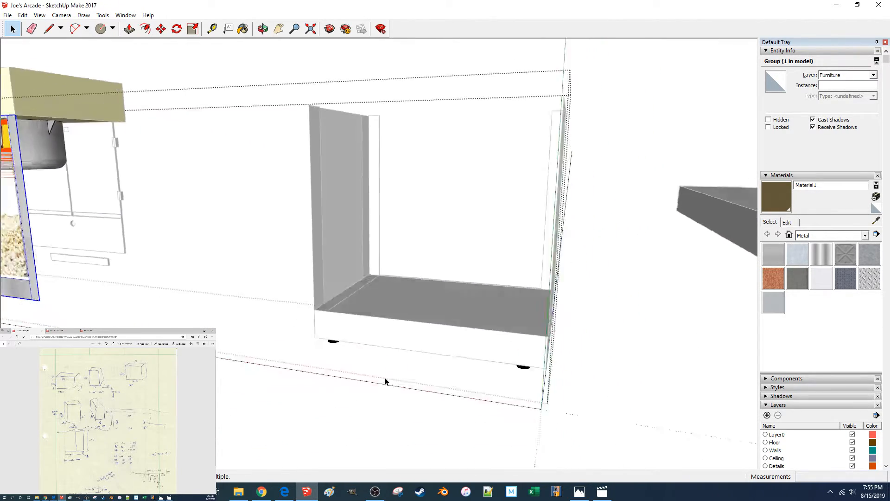
pyautogui.moveTo(385, 377); pyautogui.dragTo(412, 328, button='middle')
pyautogui.click(498, 216)
pyautogui.scroll(1, 483, 227)
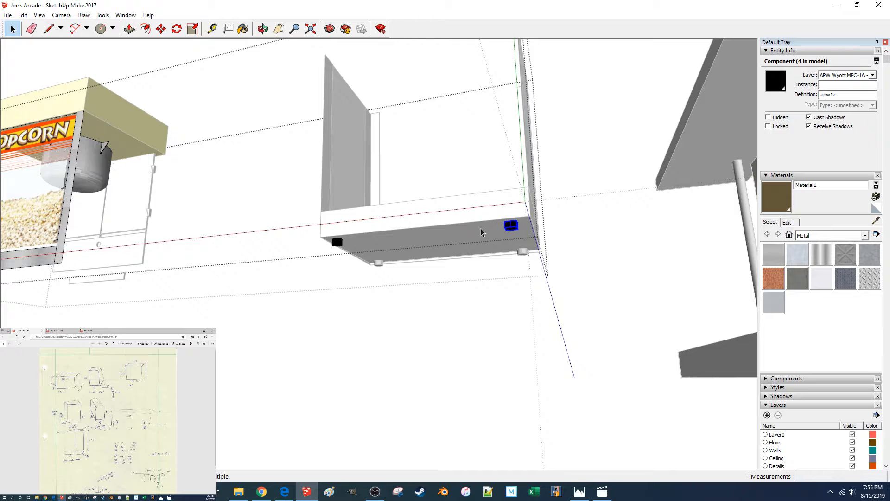
pyautogui.scroll(2, 482, 230)
pyautogui.press('m')
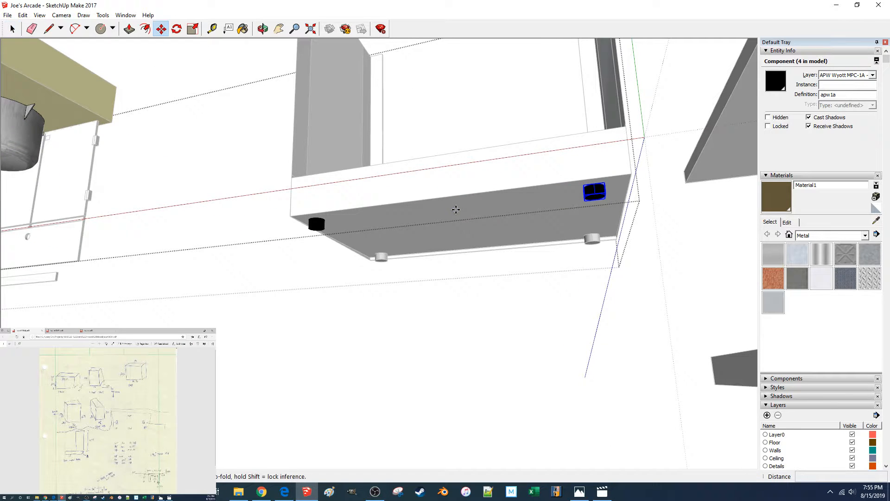
pyautogui.click(452, 212)
pyautogui.write('54')
pyautogui.press('Return')
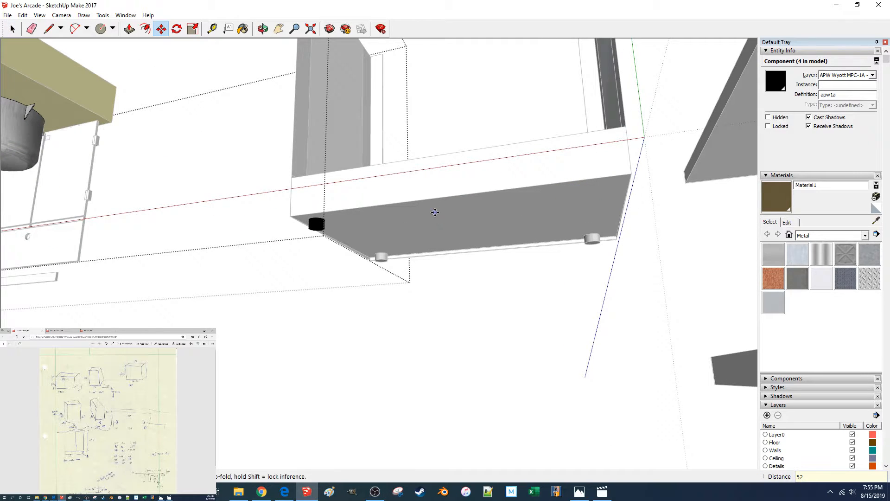
# Shift the other rear foot 0.5" outward along the red axis and move it over to the separated parts.
pyautogui.press('space')
pyautogui.press('m')
pyautogui.click(338, 225)
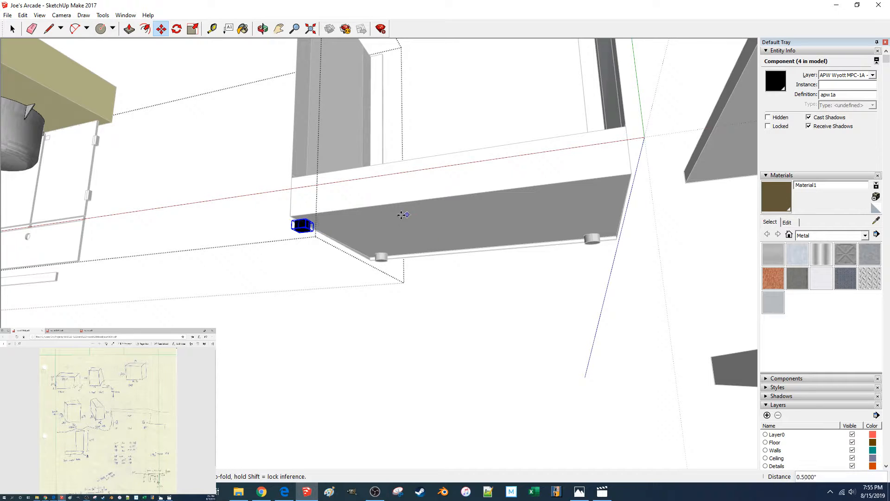
pyautogui.press('Escape')
pyautogui.press('space')
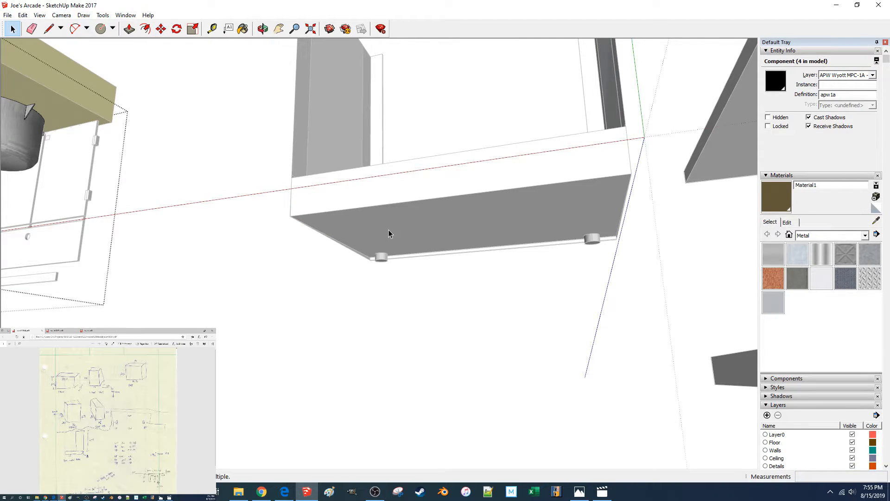
# Open the front feet group and move the foot nearest the separated parts 0.5" outward along the red axis.
pyautogui.click(382, 263)
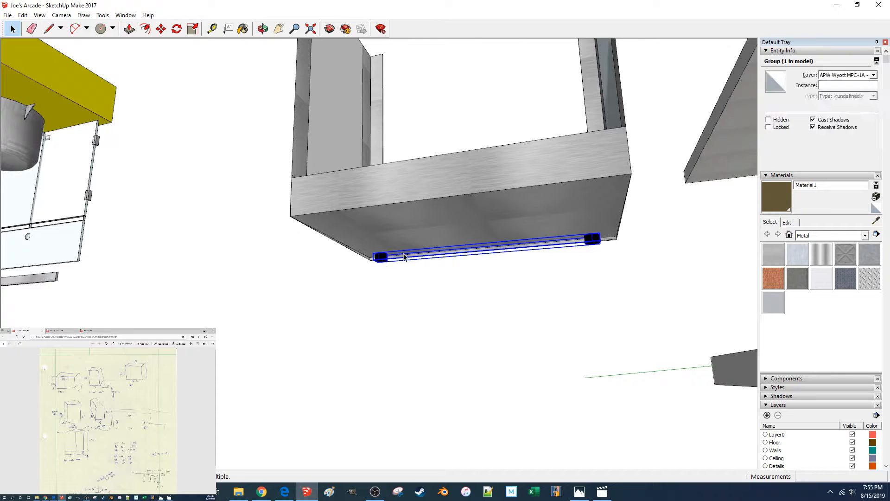
pyautogui.doubleClick(386, 260)
pyautogui.press('m')
pyautogui.click(380, 257)
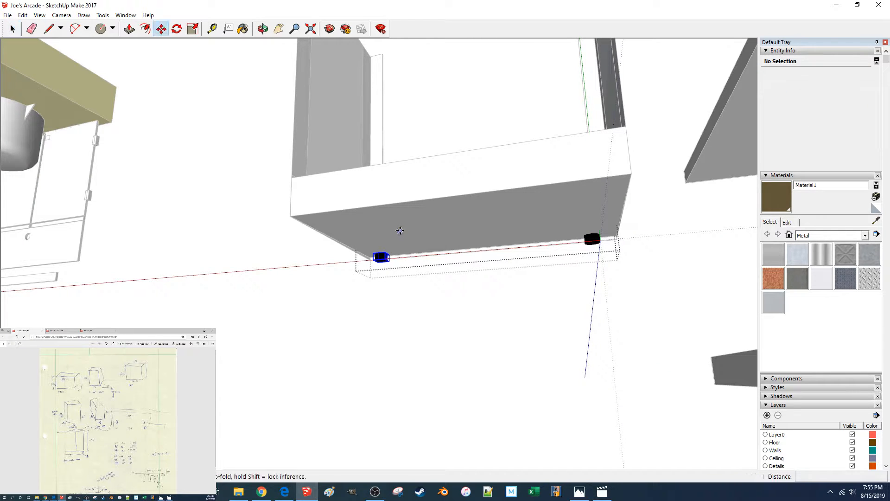
pyautogui.press('Return')
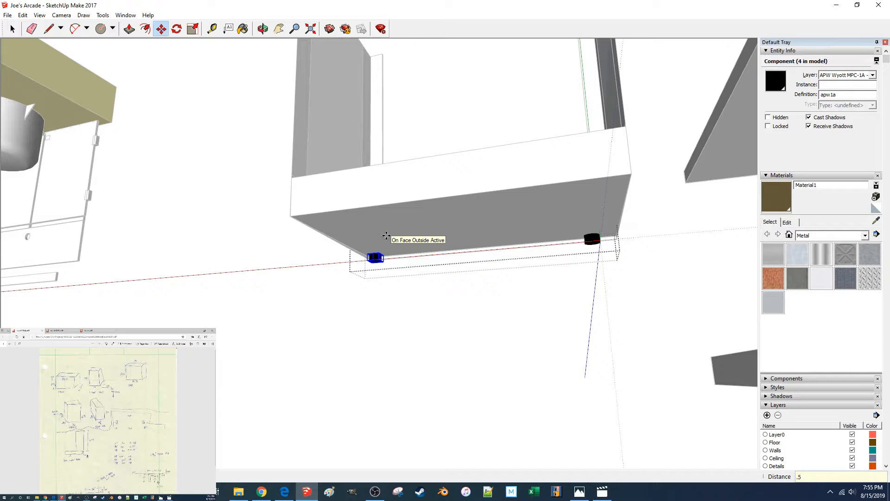
pyautogui.press('space')
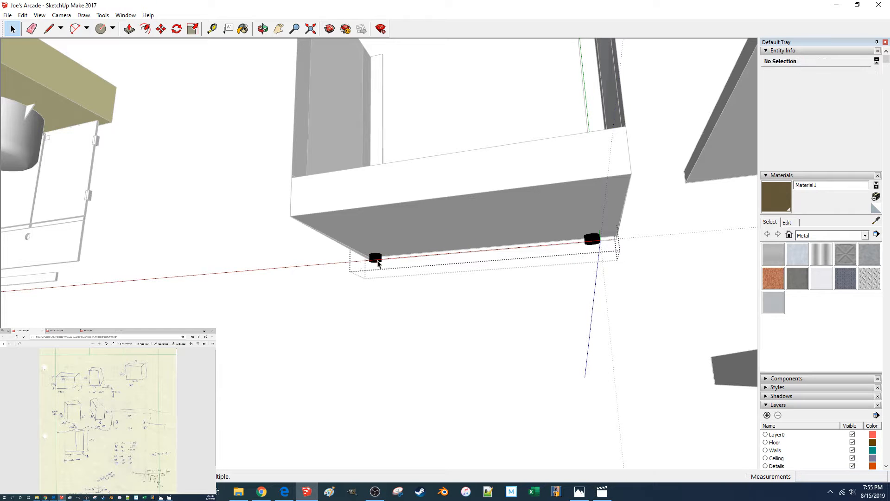
# Move the shifted front foot 52" along the red axis to the separated parts.
pyautogui.click(377, 260)
pyautogui.press('m')
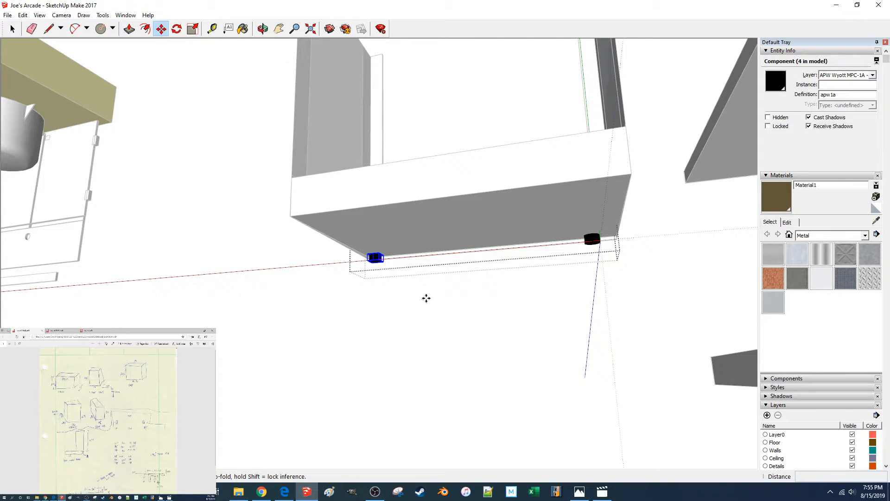
pyautogui.click(426, 298)
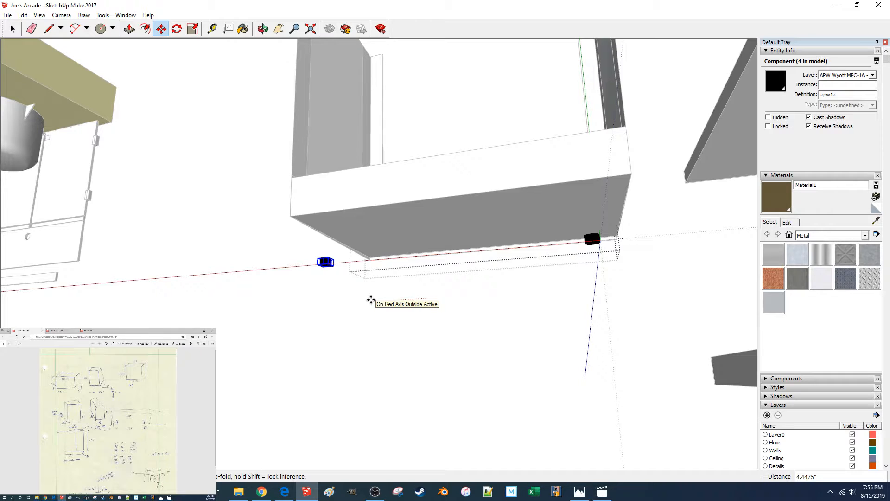
pyautogui.write('54')
pyautogui.press('Return')
pyautogui.press('space')
# Move the remaining front foot 52" along the red axis and leave the feet group.
pyautogui.click(592, 240)
pyautogui.press('m')
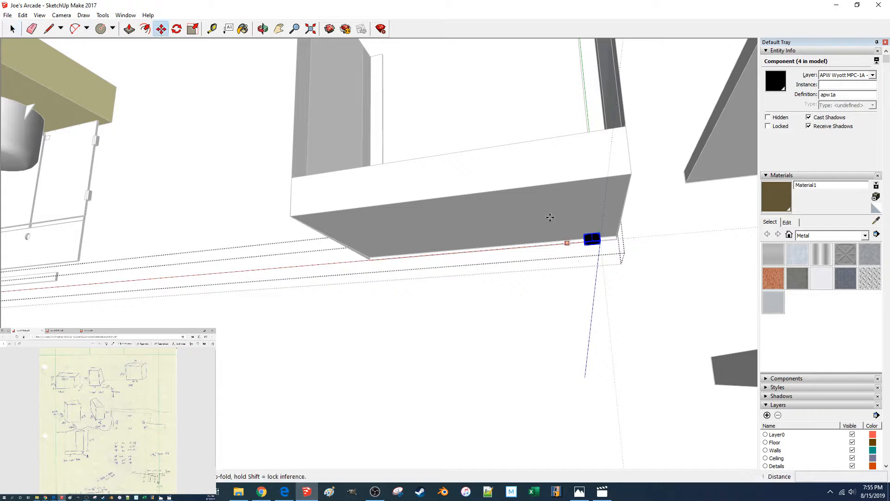
pyautogui.click(547, 217)
pyautogui.write('54')
pyautogui.press('Return')
pyautogui.press('space')
pyautogui.scroll(-5, 492, 284)
pyautogui.click(446, 208)
# Move the side popcorn image together with its side frame 52" along the red axis, leaving the base in place.
pyautogui.moveTo(446, 207); pyautogui.dragTo(453, 241, button='middle')
pyautogui.click(562, 227)
pyautogui.moveTo(562, 227); pyautogui.dragTo(536, 247, button='middle')
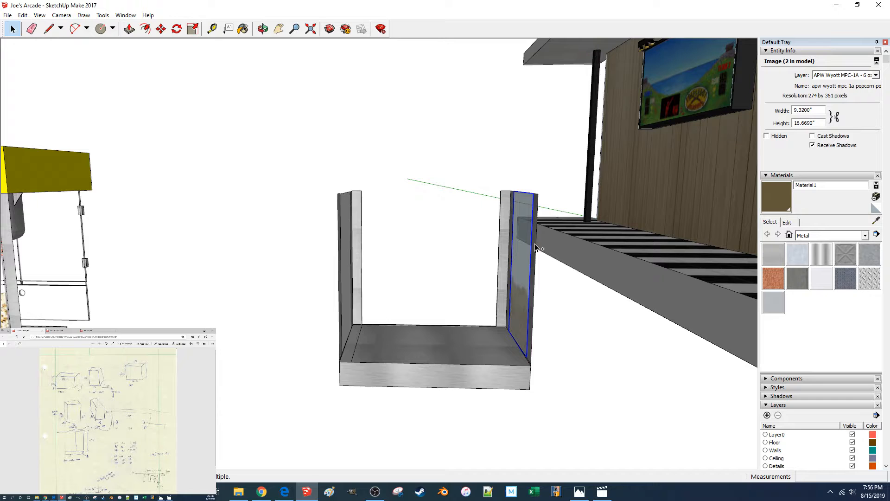
pyautogui.keyDown('ctrl'); pyautogui.click(509, 240); pyautogui.keyUp('ctrl')
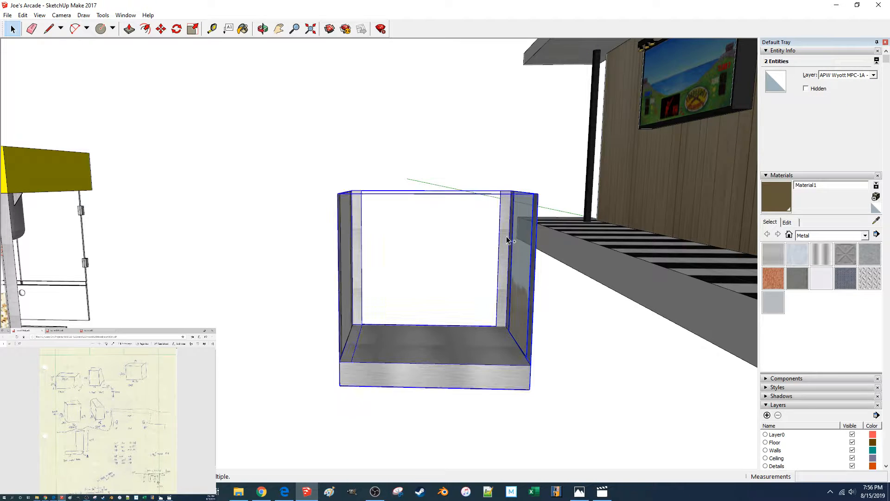
pyautogui.keyDown('shift'); pyautogui.click(505, 240); pyautogui.keyUp('shift')
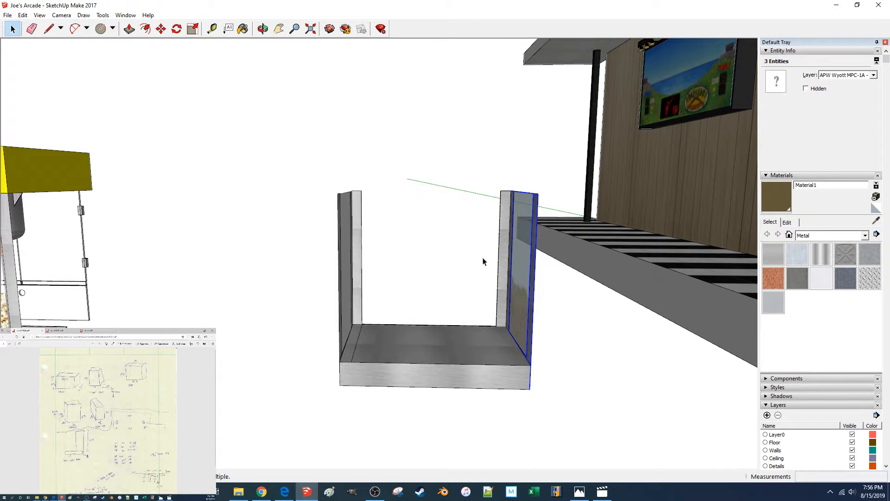
pyautogui.click(473, 338)
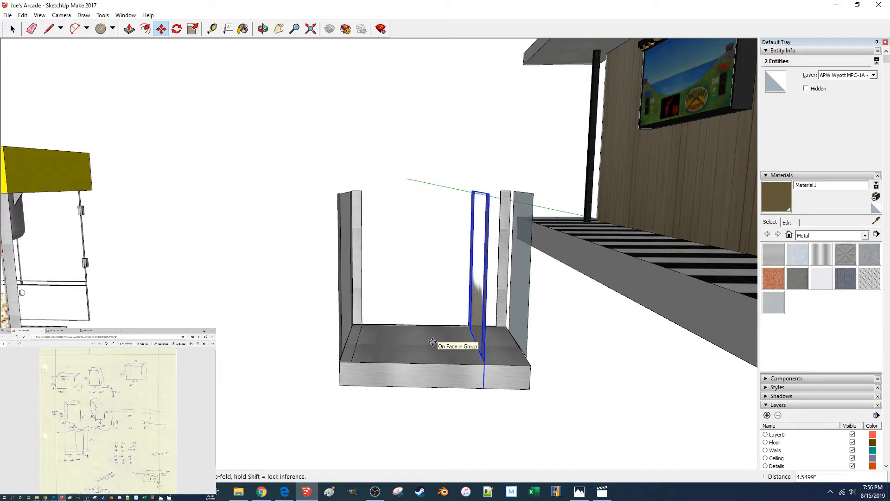
pyautogui.write('52')
pyautogui.press('Return')
# Move the leftover side glass pane 52" along the red axis into the relocated side frame.
pyautogui.moveTo(433, 341); pyautogui.dragTo(417, 342, button='middle')
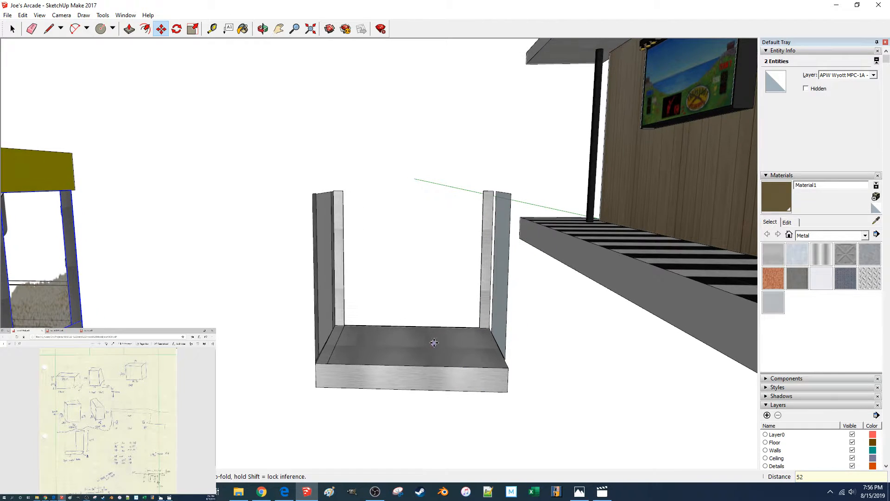
pyautogui.click(470, 343)
pyautogui.write('52')
pyautogui.press('Return')
pyautogui.press('space')
# Move the side panel nearest the separated parts along the red axis to join them.
pyautogui.moveTo(443, 347); pyautogui.dragTo(287, 293, button='middle')
pyautogui.click(326, 284)
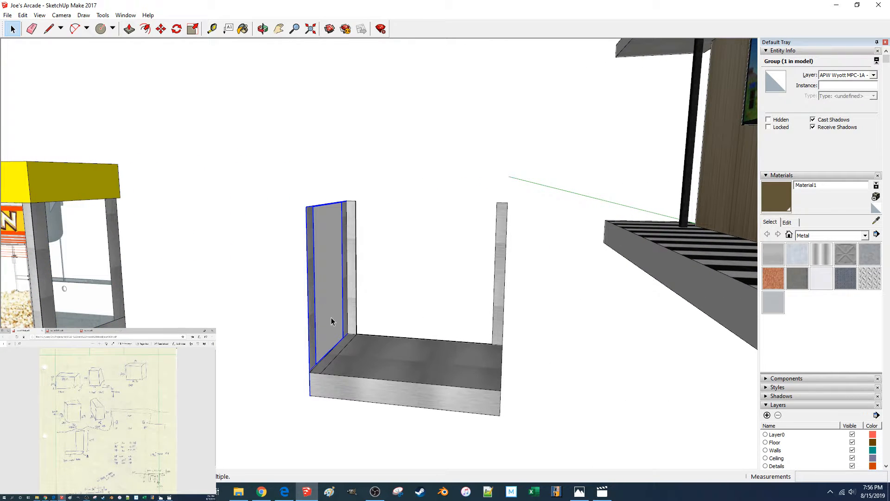
pyautogui.click(391, 357)
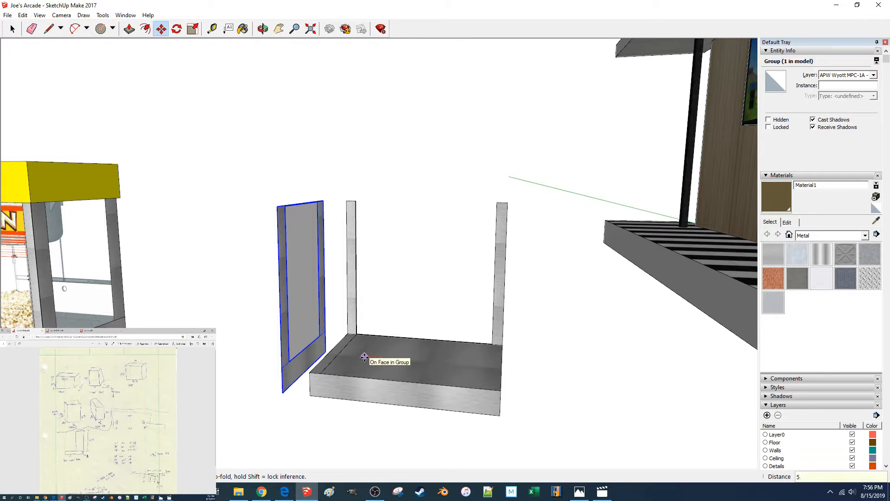
pyautogui.press('Escape')
# Open the base group and widen it slightly by moving its end and upright nearest the separated parts along the red axis.
pyautogui.click(356, 342)
pyautogui.moveTo(355, 341); pyautogui.dragTo(394, 361, button='middle')
pyautogui.doubleClick(395, 361)
pyautogui.scroll(-1, 368, 286)
pyautogui.scroll(-2, 368, 287)
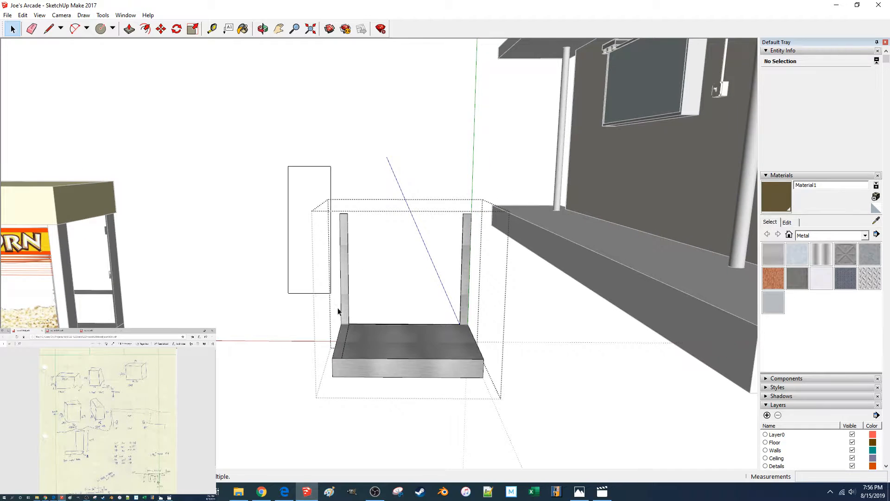
pyautogui.press('m')
pyautogui.click(399, 376)
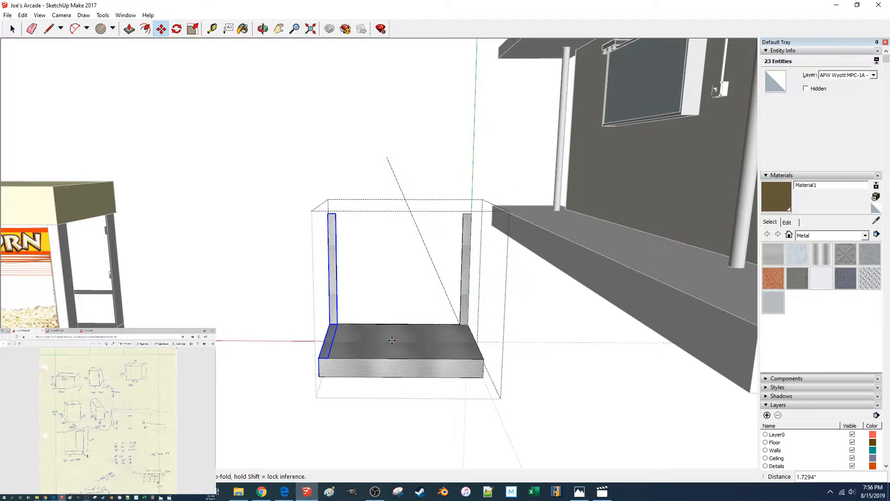
pyautogui.press('Return')
pyautogui.press('space')
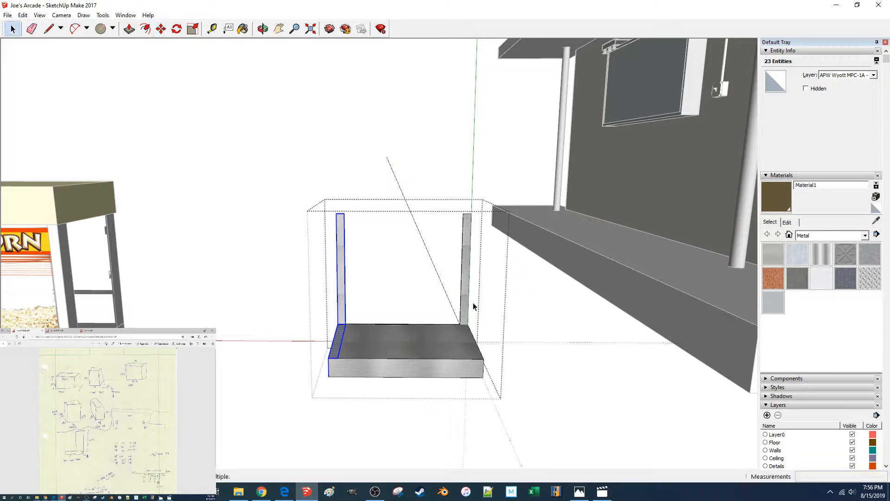
# Leave the base group and move the whole base 52" along the red axis under the separated parts.
pyautogui.click(542, 323)
pyautogui.click(441, 350)
pyautogui.click(440, 409)
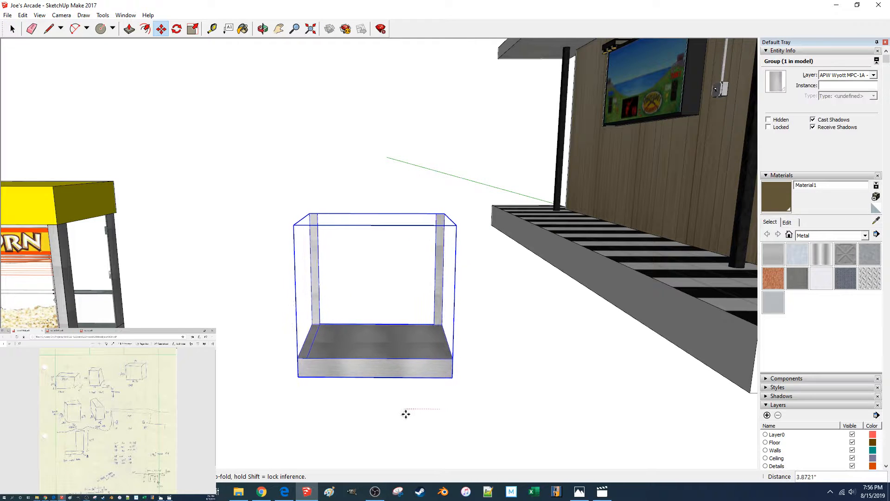
pyautogui.write("5'")
pyautogui.press('Return')
pyautogui.press('space')
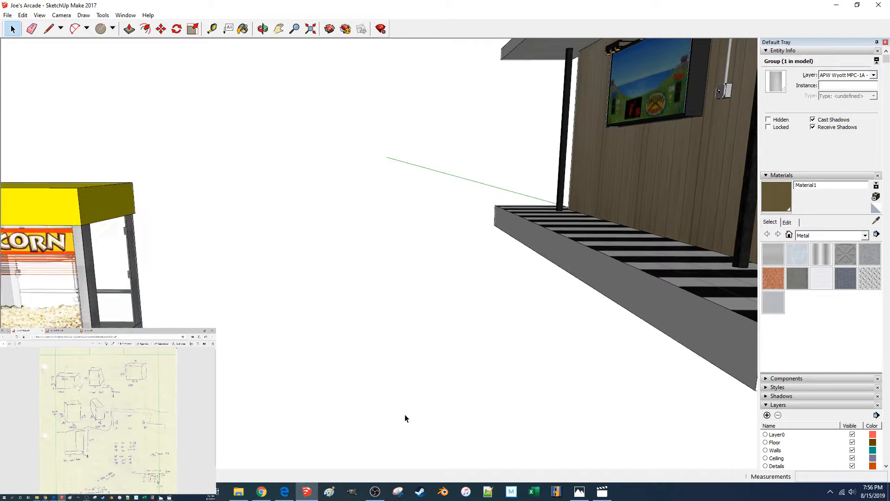
# Check the reassembled machine's top width by spanning its upper edge with the Line tool, without drawing a line.
pyautogui.click(406, 414)
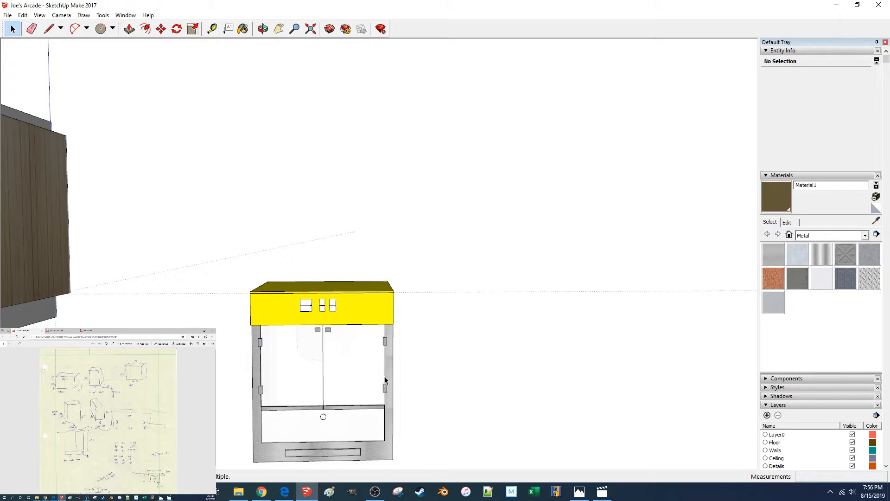
pyautogui.press('l')
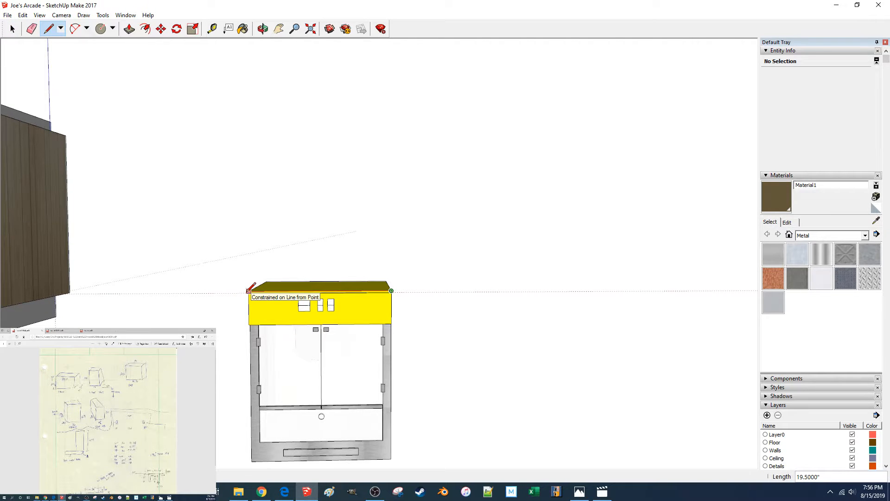
pyautogui.press('space')
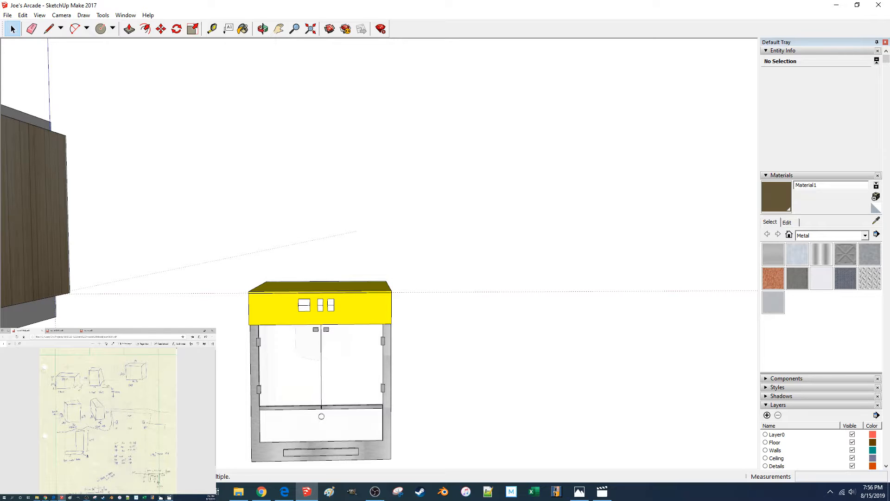
# Bring up the popcorn machine video footage for reference, open the frame group and sample its apw metel material from the in-model materials.
pyautogui.click(171, 498)
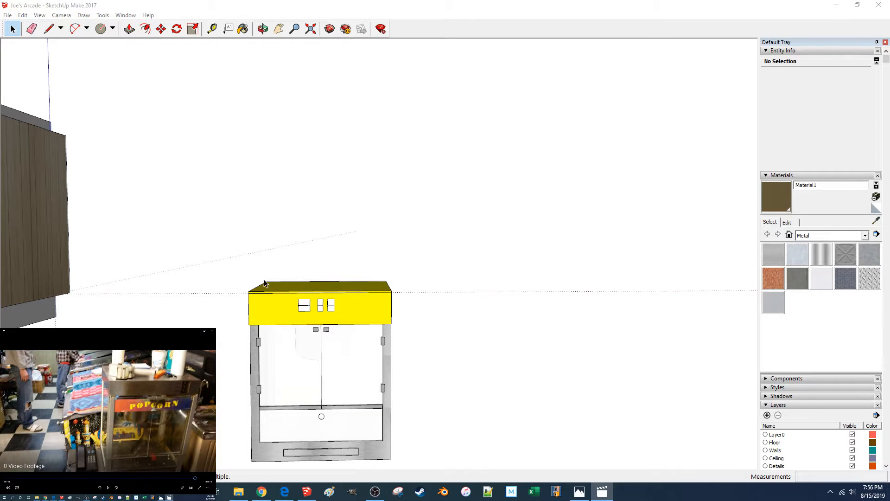
pyautogui.doubleClick(388, 312)
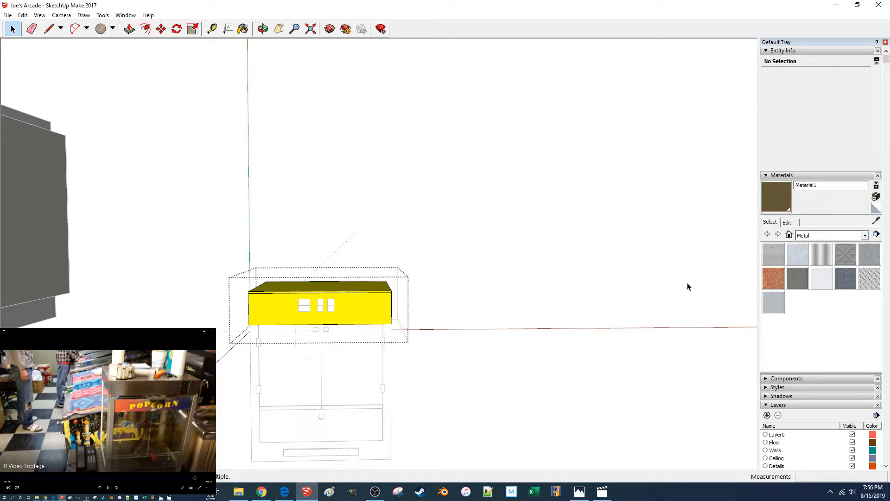
pyautogui.doubleClick(390, 365)
pyautogui.click(388, 366)
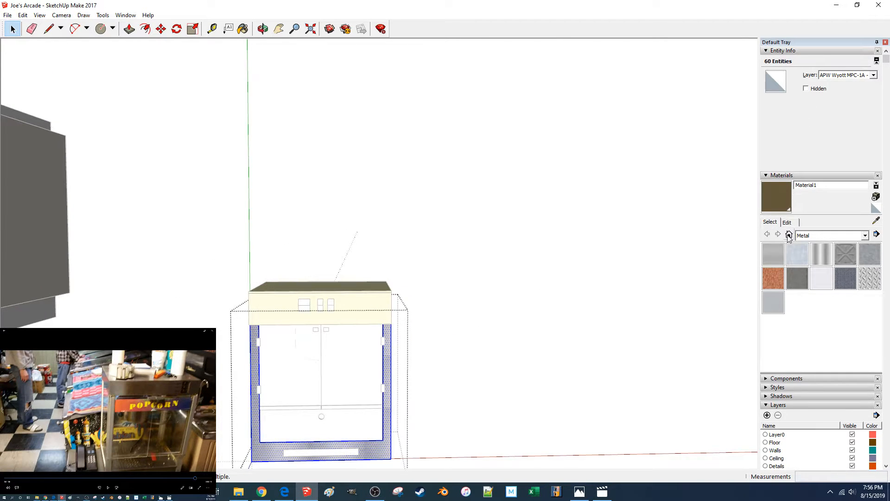
pyautogui.click(788, 234)
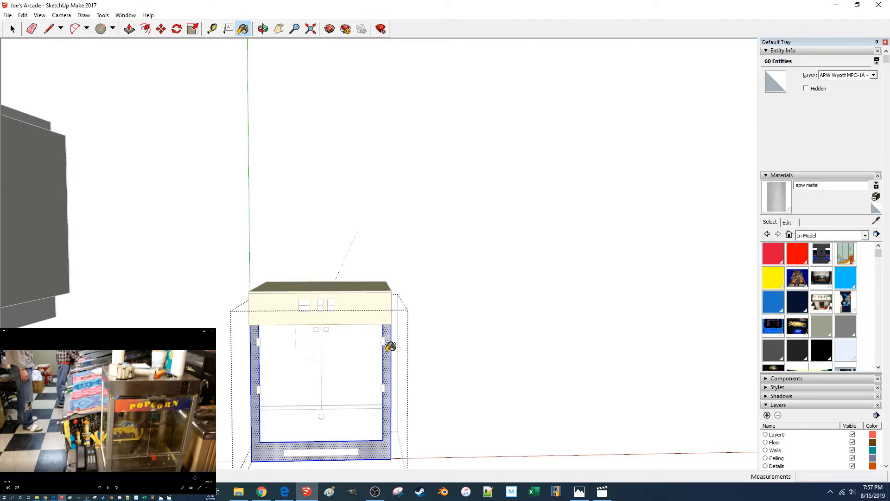
# Open the yellow top housing group and paint its front, top, side and thin edge faces with the apw metel material.
pyautogui.doubleClick(371, 311)
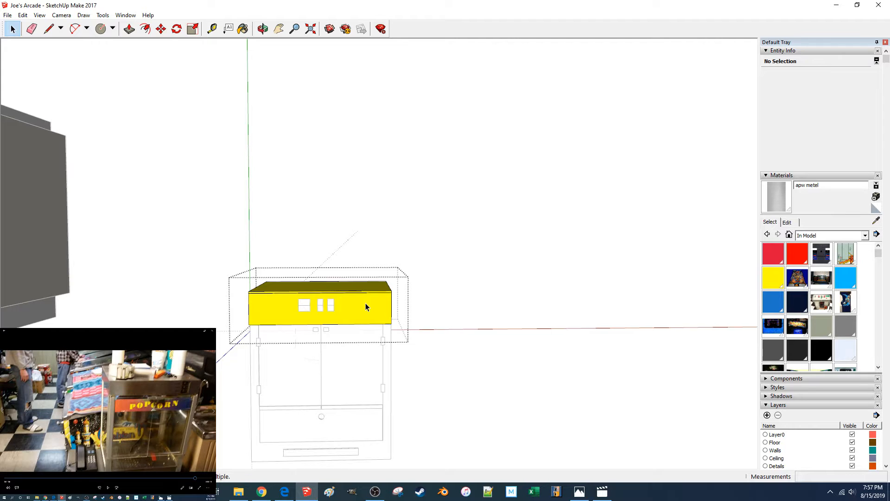
pyautogui.press('b')
pyautogui.click(365, 303)
pyautogui.moveTo(365, 302); pyautogui.dragTo(372, 319, button='middle')
pyautogui.scroll(4, 373, 319)
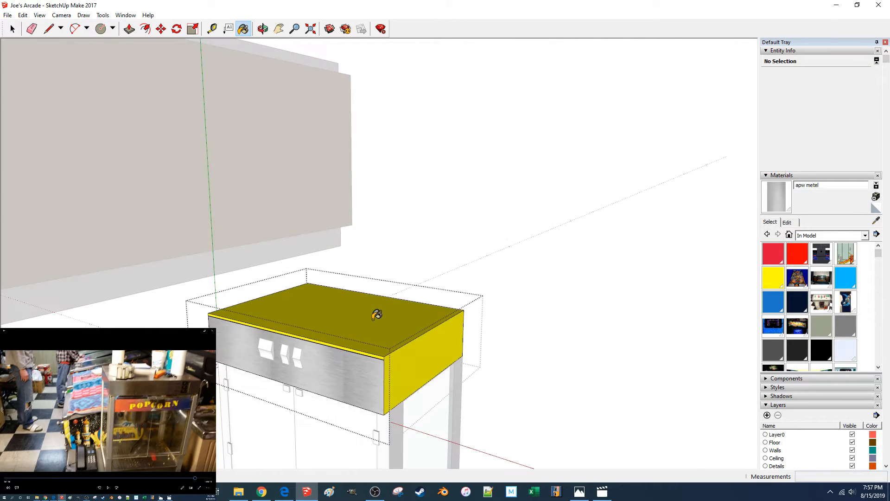
pyautogui.click(376, 314)
pyautogui.scroll(2, 384, 270)
pyautogui.click(384, 271)
pyautogui.scroll(4, 388, 277)
pyautogui.click(378, 270)
pyautogui.scroll(1, 378, 269)
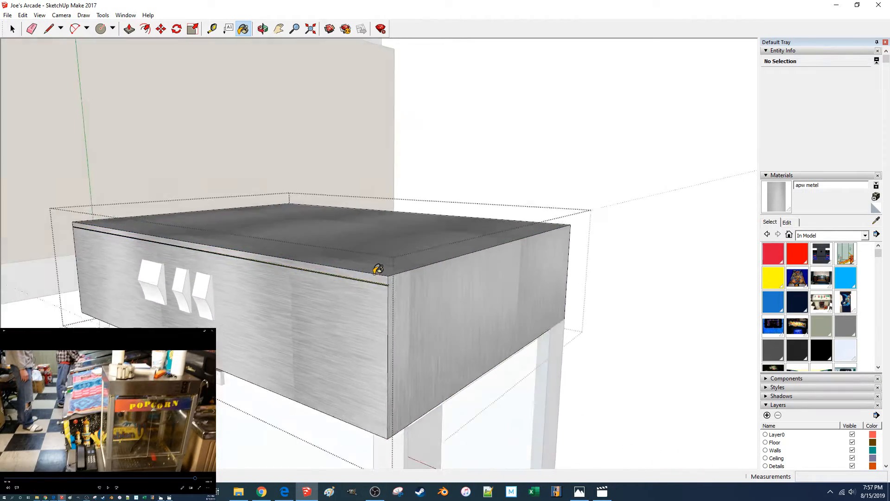
pyautogui.scroll(4, 319, 333)
# Paint the remaining yellow faces of the top housing, including those on its underside, with the apw metel material.
pyautogui.moveTo(238, 412); pyautogui.dragTo(488, 292, button='middle')
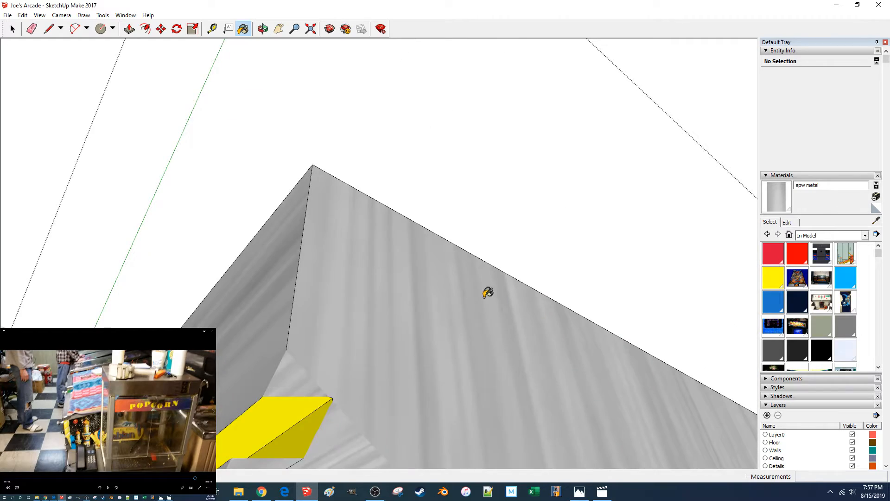
pyautogui.moveTo(306, 416); pyautogui.dragTo(403, 327, button='middle')
pyautogui.click(460, 373)
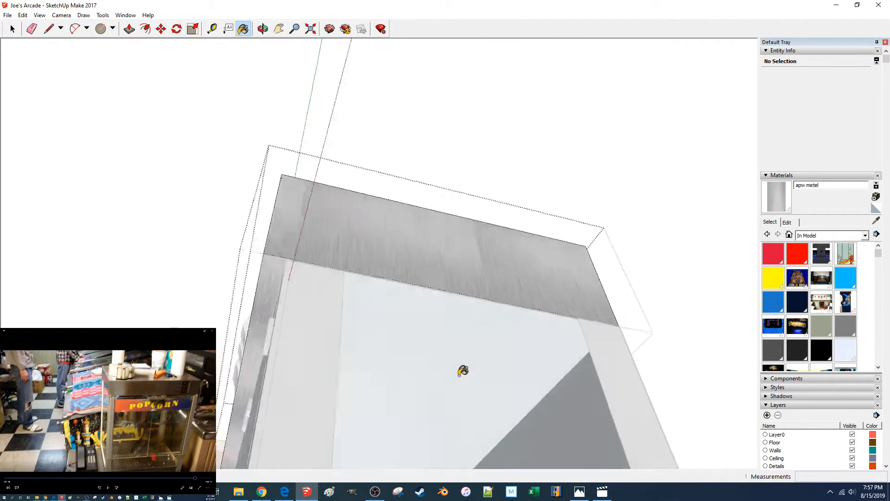
pyautogui.moveTo(462, 371); pyautogui.dragTo(220, 265, button='middle')
pyautogui.click(175, 272)
pyautogui.moveTo(414, 283); pyautogui.dragTo(505, 305, button='middle')
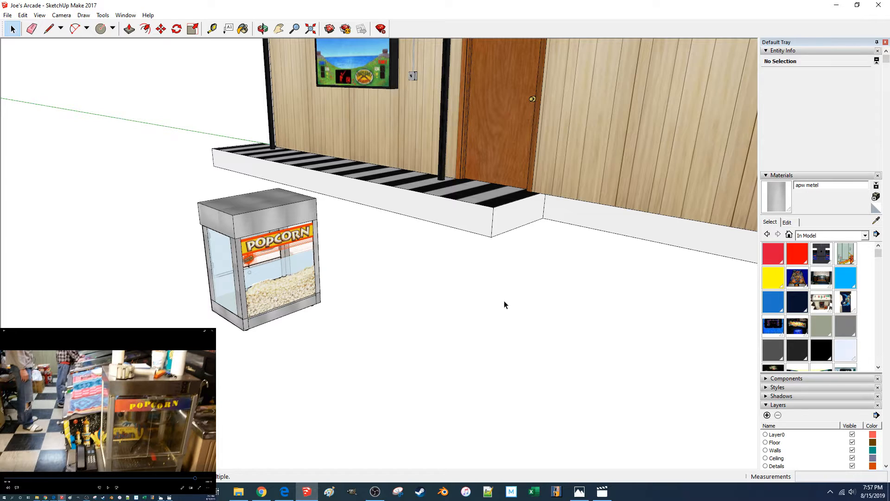
# Move the POPCORN image 25" out of the machine along the green axis.
pyautogui.click(262, 242)
pyautogui.scroll(5, 262, 243)
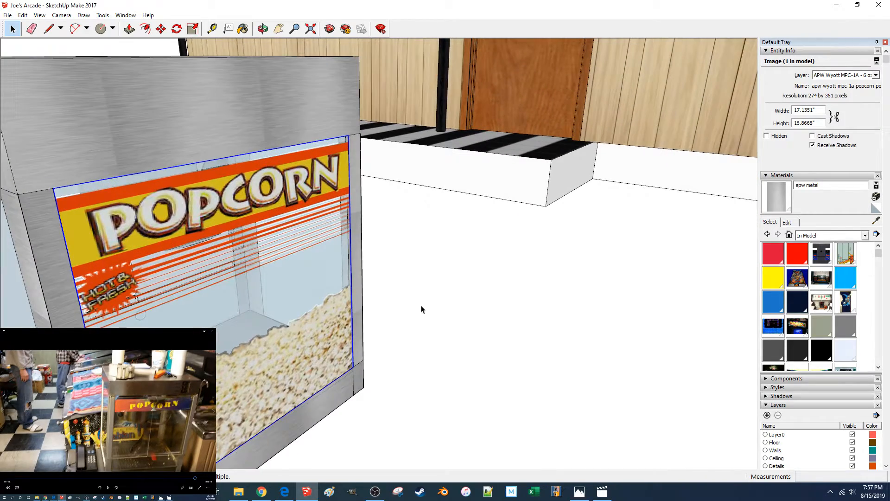
pyautogui.press('m')
pyautogui.click(409, 295)
pyautogui.scroll(-3, 479, 364)
pyautogui.scroll(-3, 464, 357)
pyautogui.scroll(2, 418, 351)
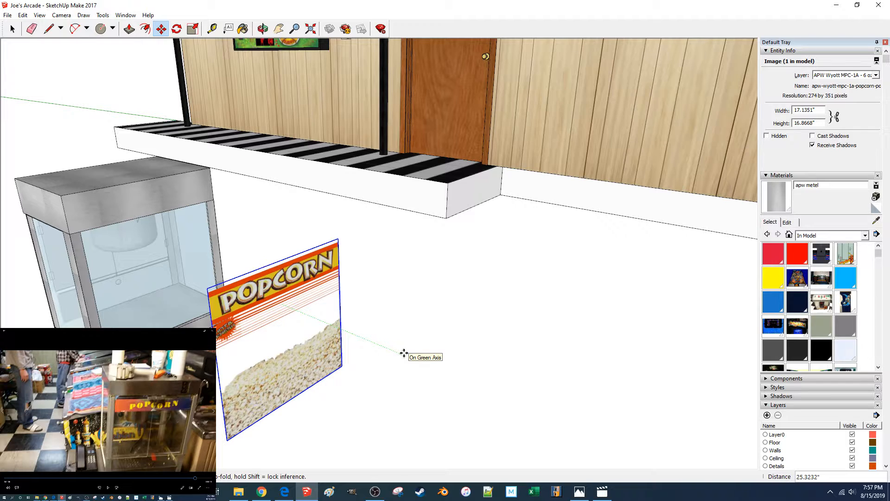
pyautogui.write('25')
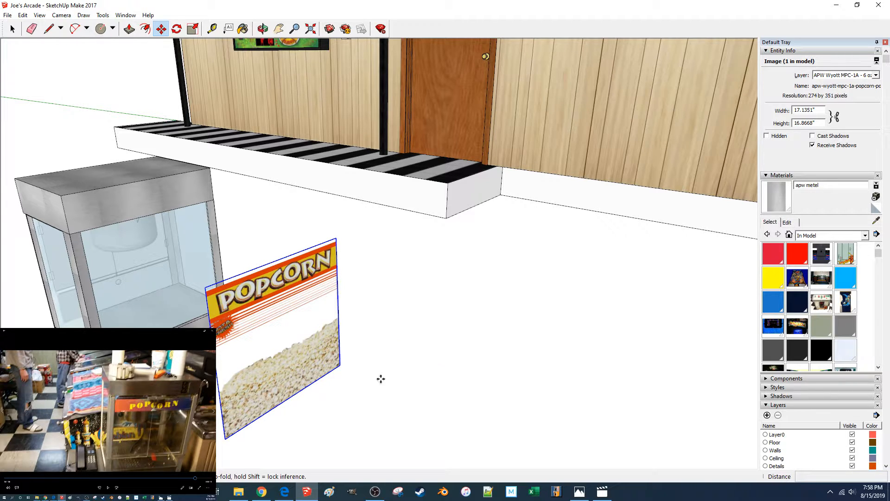
# Copy the POPCORN image about 3.7" along the green axis toward the machine and rotate the copy 180 degrees.
pyautogui.press('ctrl')
pyautogui.click(377, 399)
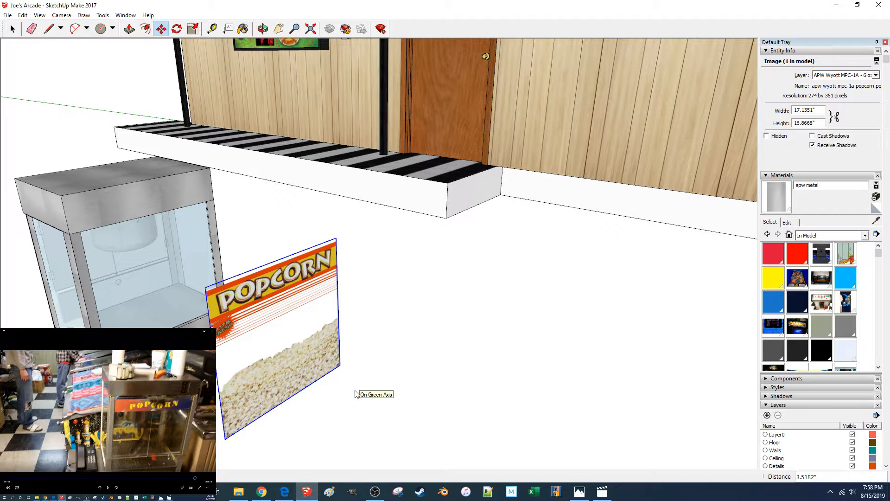
pyautogui.click(353, 391)
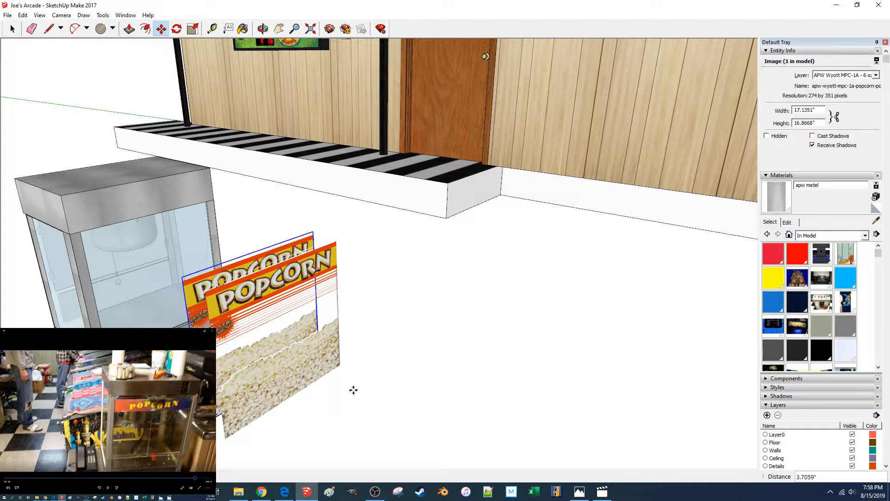
pyautogui.moveTo(354, 390); pyautogui.dragTo(363, 387, button='middle')
pyautogui.press('q')
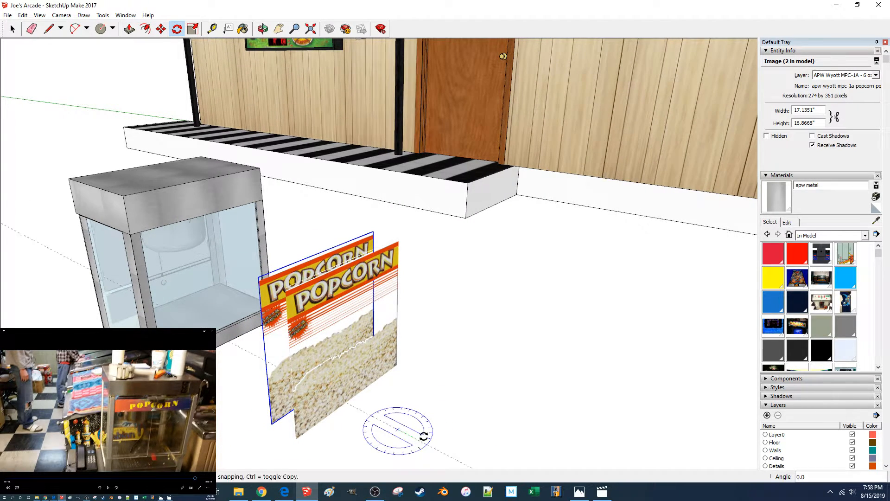
pyautogui.write('180')
pyautogui.press('Return')
pyautogui.press('space')
# Move the rotated image copy about 38" along the green axis to the machine's door side.
pyautogui.click(439, 320)
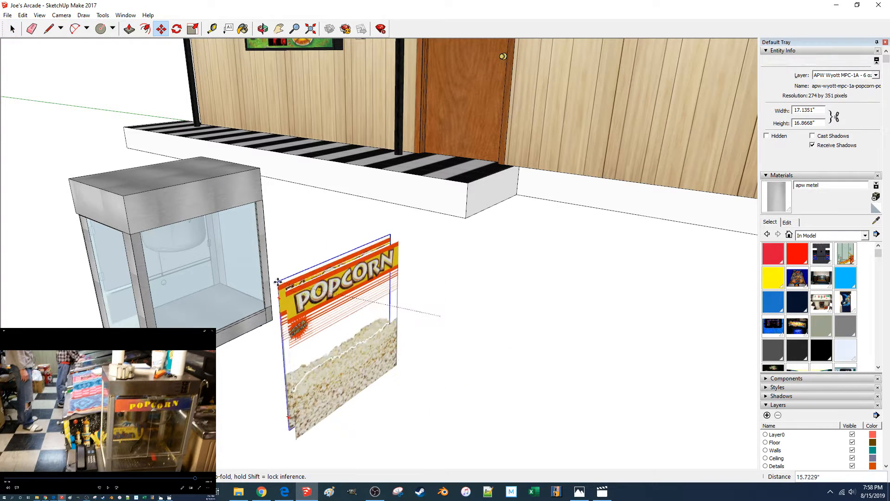
pyautogui.moveTo(300, 330); pyautogui.dragTo(574, 342, button='middle')
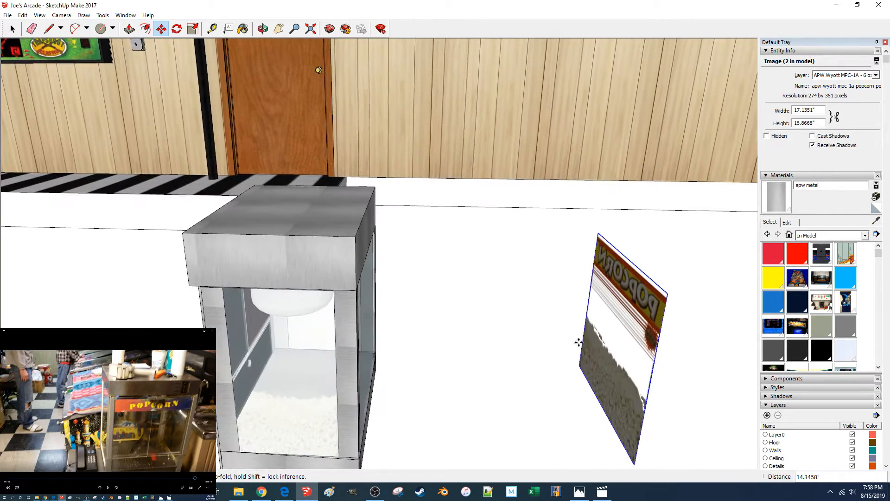
pyautogui.click(606, 339)
pyautogui.press('Right')
pyautogui.press('Left')
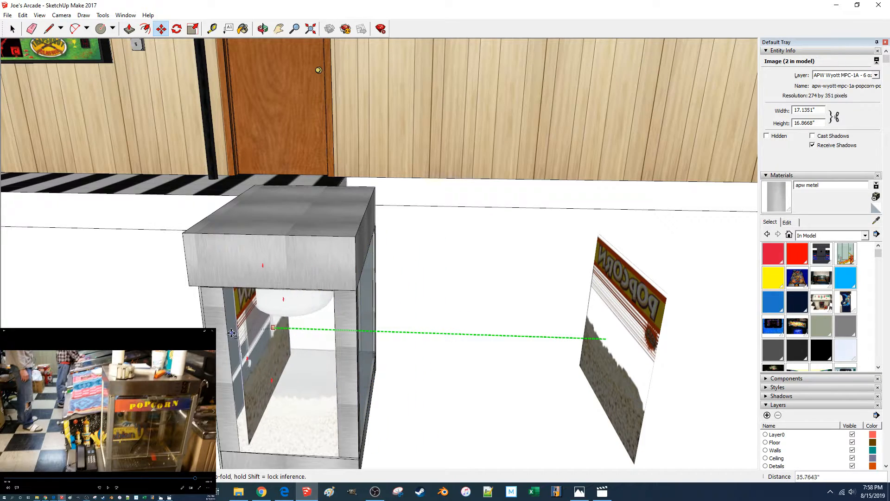
pyautogui.moveTo(224, 323); pyautogui.dragTo(357, 320, button='middle')
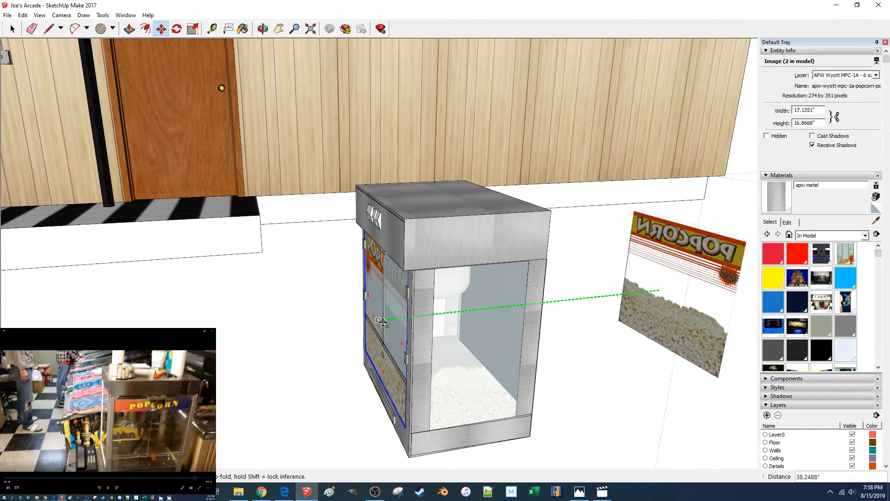
# Shift the image copy along the green axis in small moves to place it directly behind the front glass doors.
pyautogui.scroll(8, 387, 324)
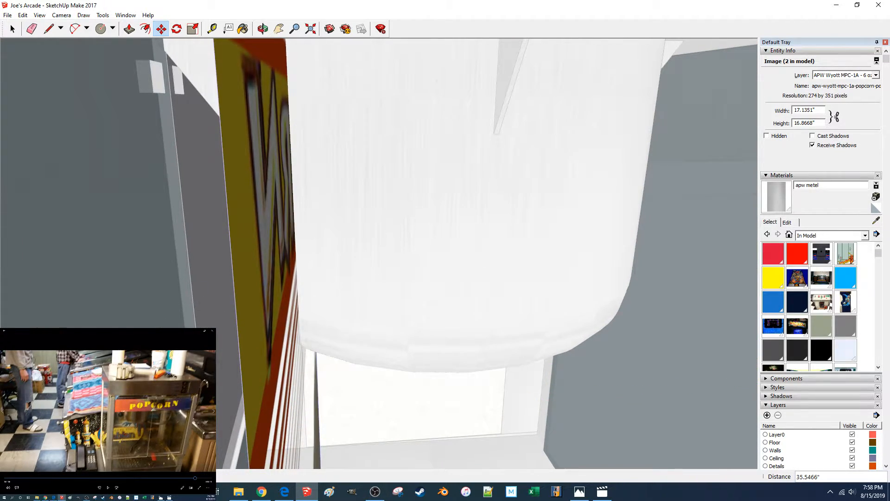
pyautogui.scroll(-2, 388, 324)
pyautogui.keyDown('shift'); pyautogui.moveTo(350, 445); pyautogui.dragTo(353, 385, button='middle'); pyautogui.keyUp('shift')
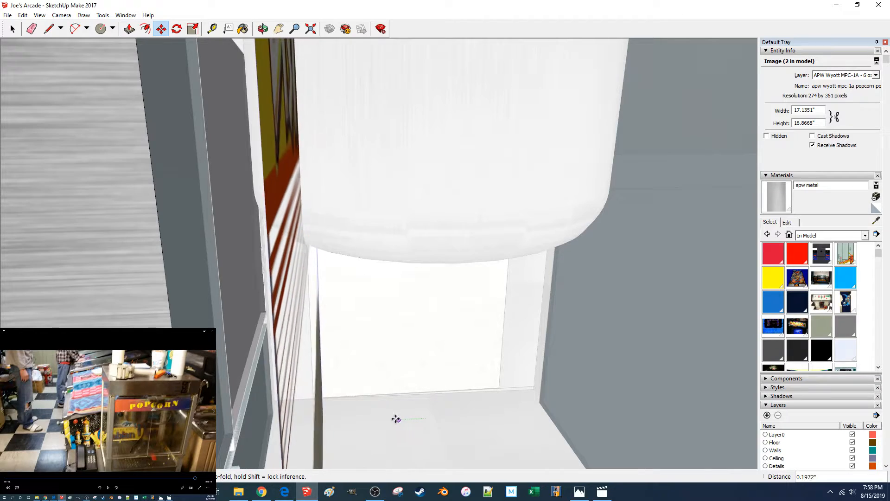
pyautogui.scroll(-5, 330, 422)
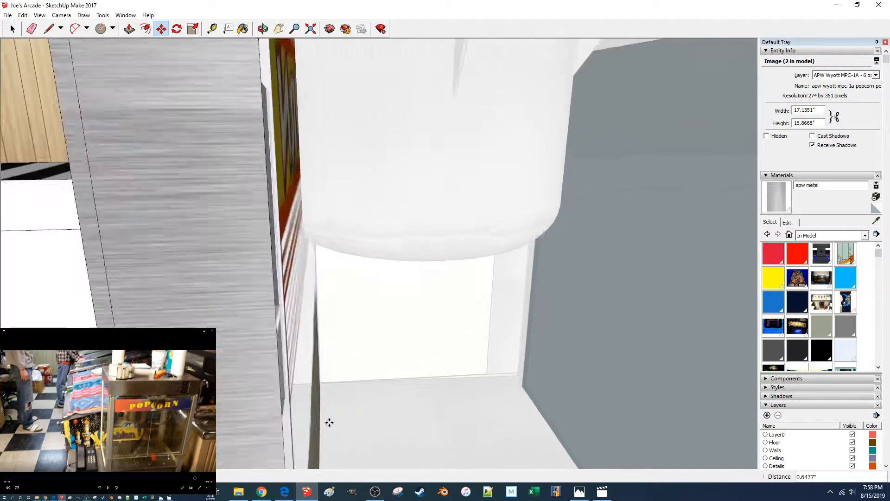
pyautogui.moveTo(342, 418); pyautogui.dragTo(402, 373, button='middle')
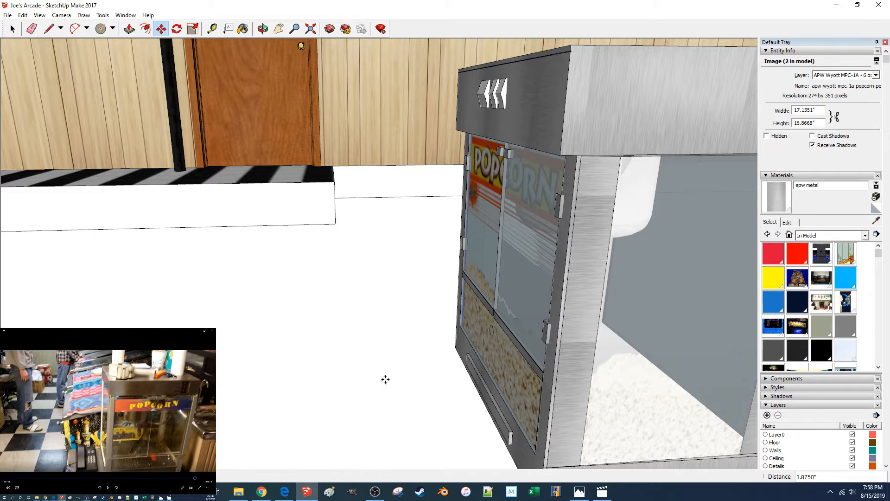
pyautogui.press('space')
pyautogui.click(473, 369)
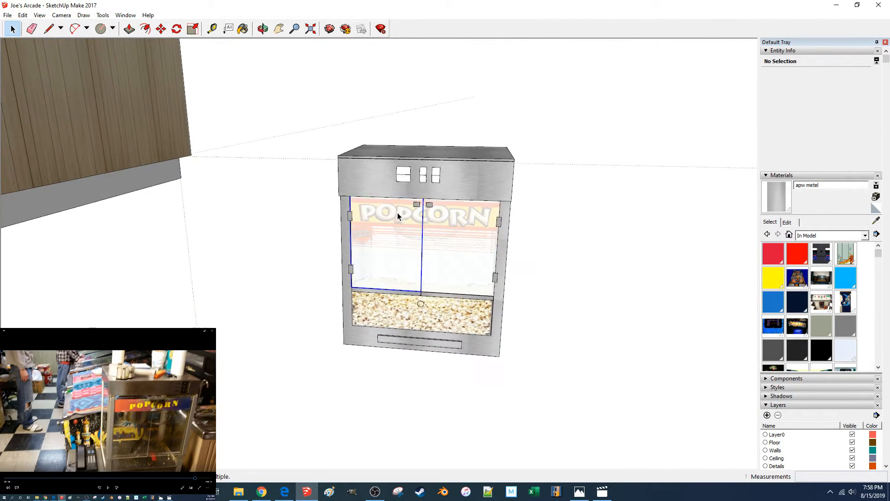
# Try deleting a panel of the machine's front glass, and undo back past the image copy's last move.
pyautogui.scroll(3, 395, 259)
pyautogui.click(411, 326)
pyautogui.press('Delete')
pyautogui.moveTo(639, 320); pyautogui.dragTo(397, 280, button='middle')
pyautogui.scroll(5, 398, 280)
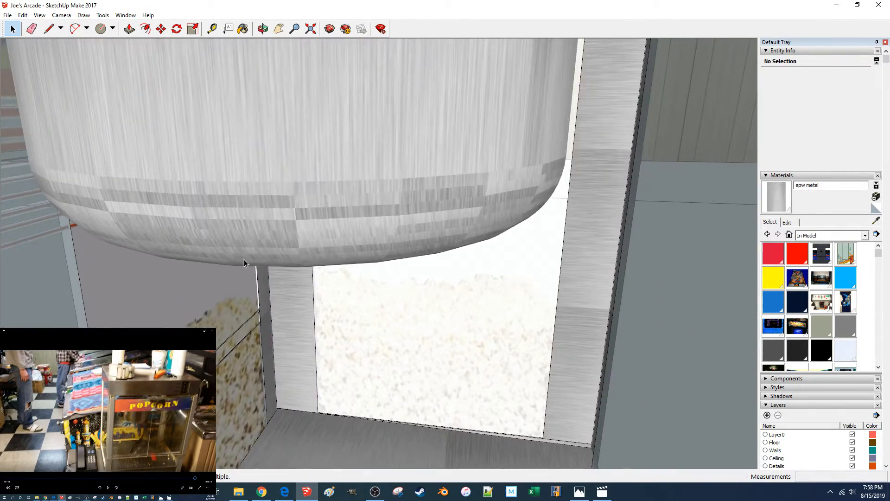
pyautogui.click(251, 371)
pyautogui.scroll(1, 255, 323)
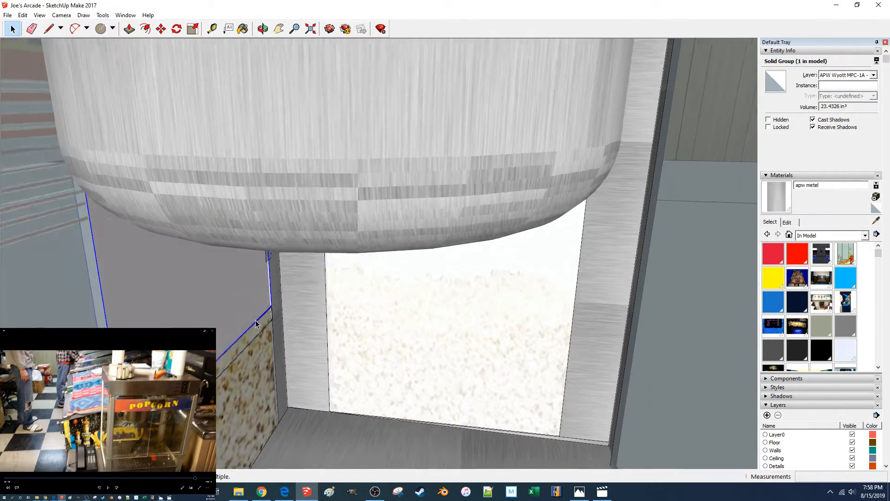
pyautogui.scroll(3, 255, 323)
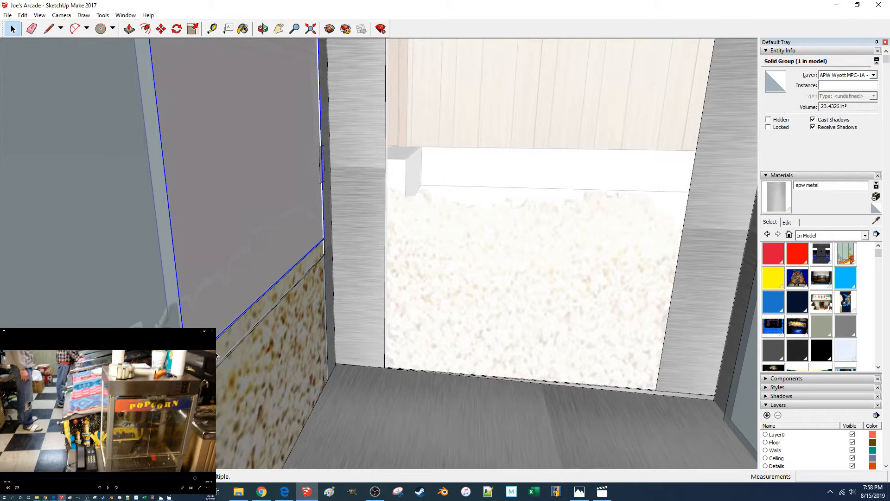
pyautogui.hotkey('ctrl', 'z')
# Examine how the POPCORN image copy sits against the front doors' glass from outside and inside the machine.
pyautogui.click(330, 350)
pyautogui.press('m')
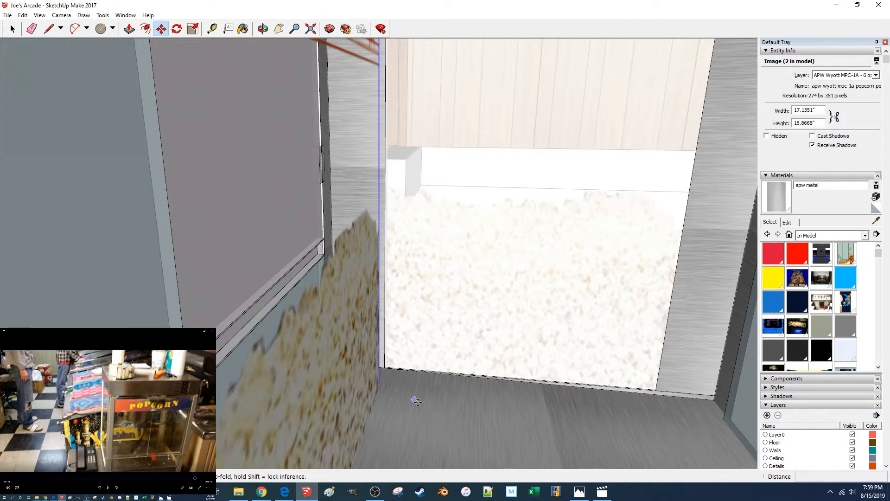
pyautogui.scroll(-10, 427, 410)
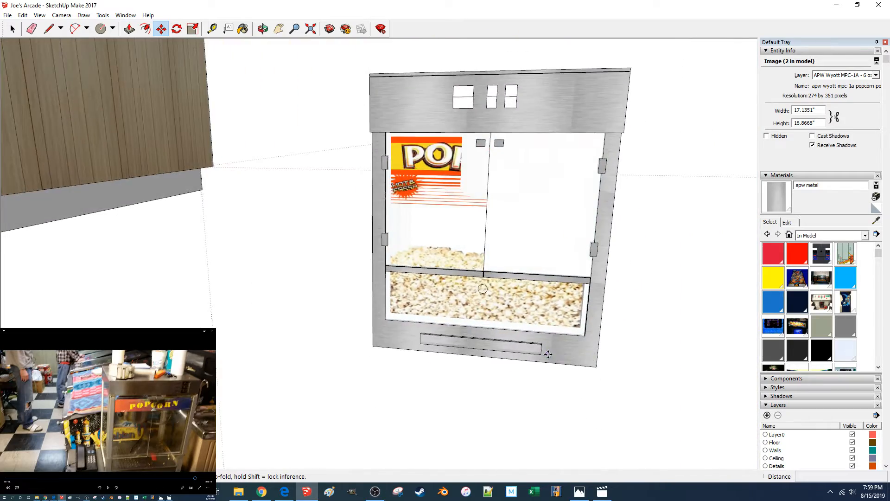
pyautogui.scroll(-4, 545, 352)
pyautogui.scroll(9, 484, 337)
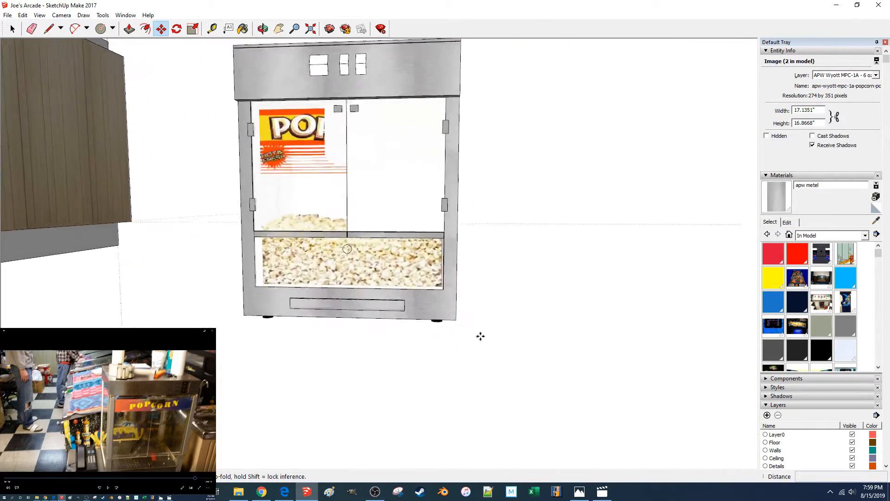
pyautogui.scroll(6, 479, 336)
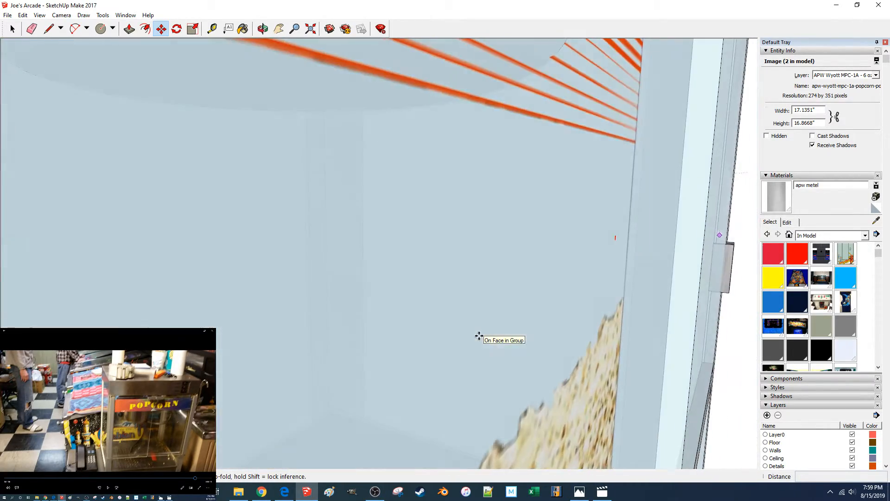
pyautogui.scroll(-6, 479, 335)
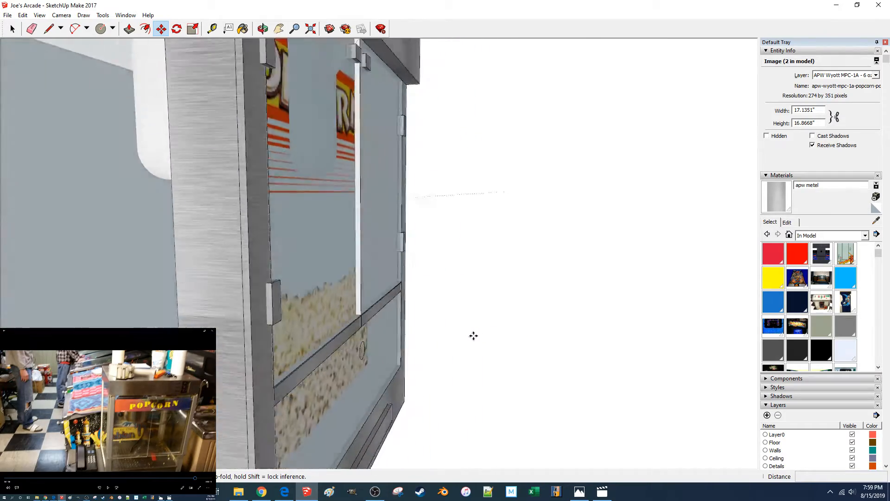
pyautogui.scroll(6, 472, 335)
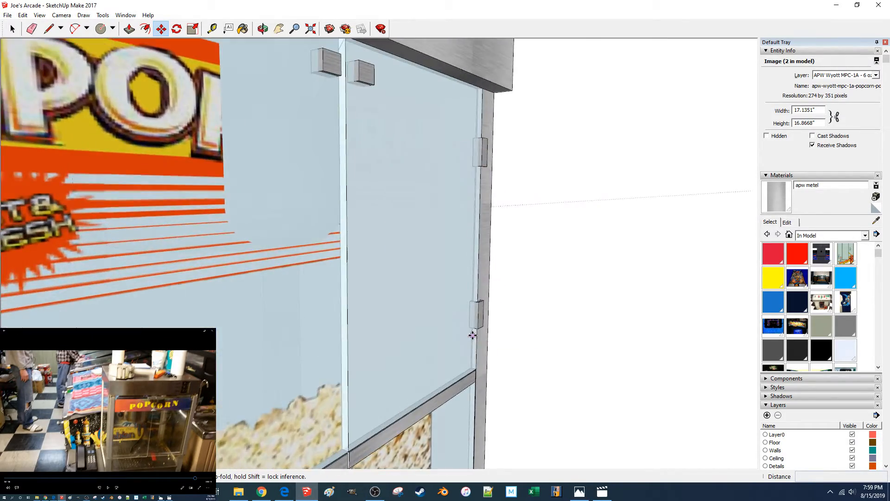
pyautogui.scroll(6, 472, 335)
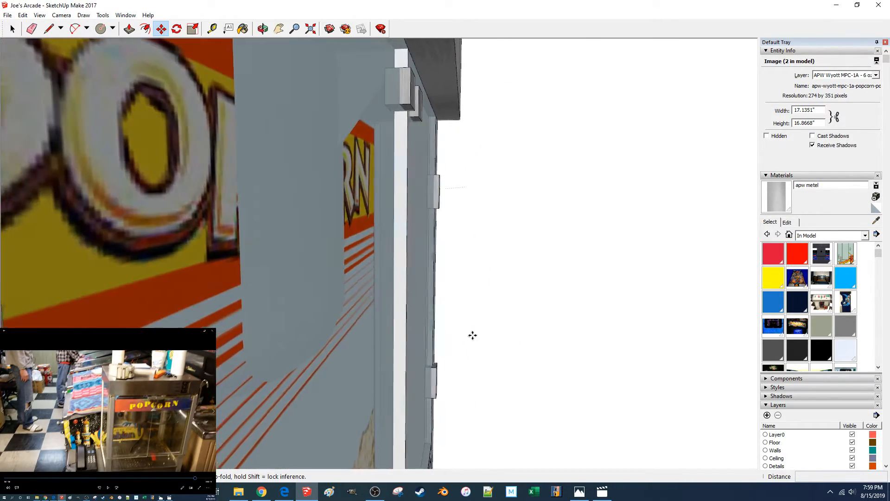
pyautogui.scroll(-4, 473, 335)
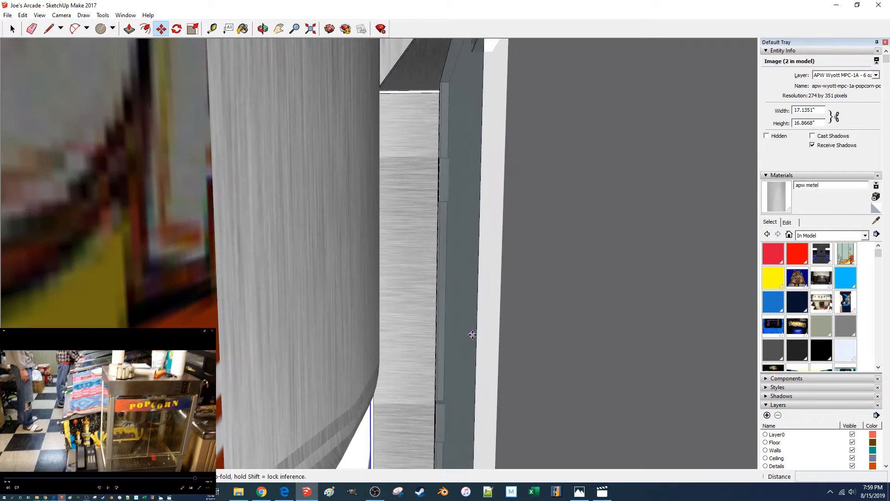
pyautogui.scroll(-4, 472, 335)
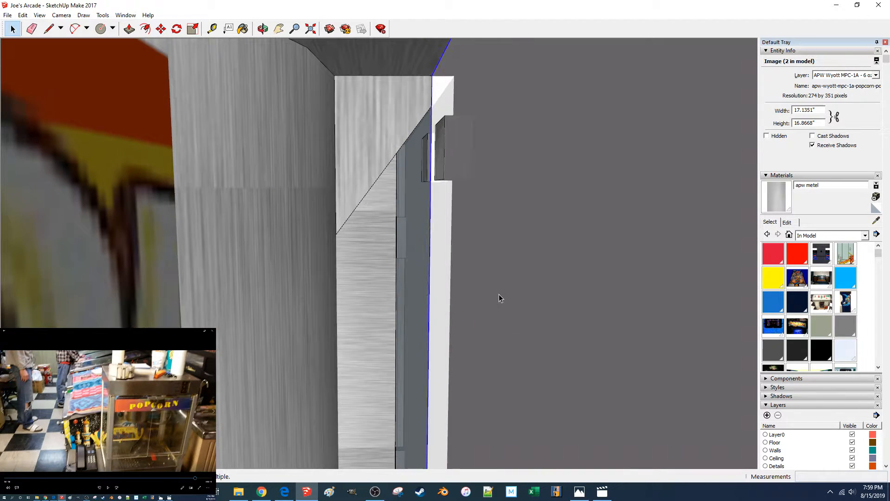
# Move the POPCORN image copy about 2.1" along the green axis toward the outside of the front doors.
pyautogui.click(480, 298)
pyautogui.click(416, 294)
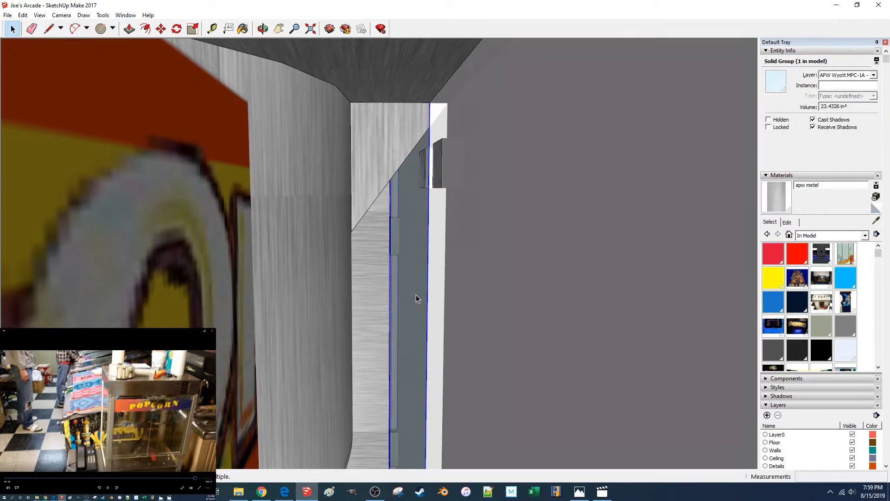
pyautogui.click(151, 289)
pyautogui.scroll(-5, 154, 289)
pyautogui.moveTo(154, 289); pyautogui.dragTo(189, 211, button='middle')
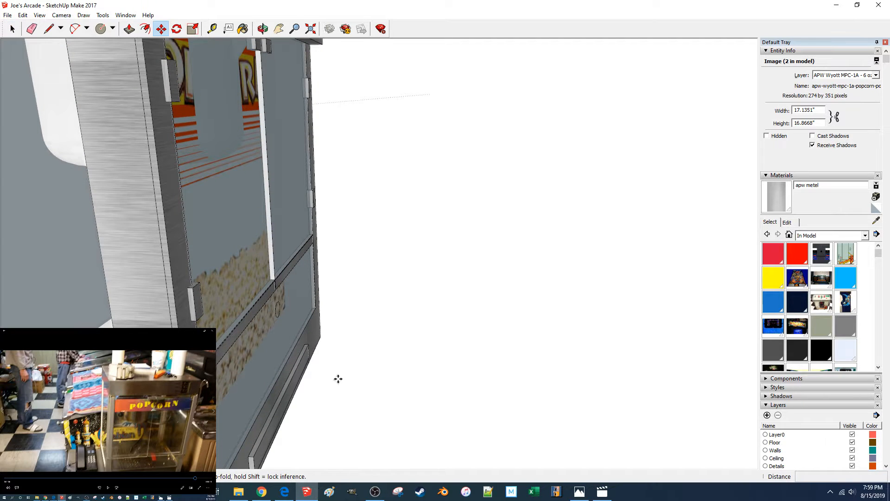
pyautogui.click(338, 379)
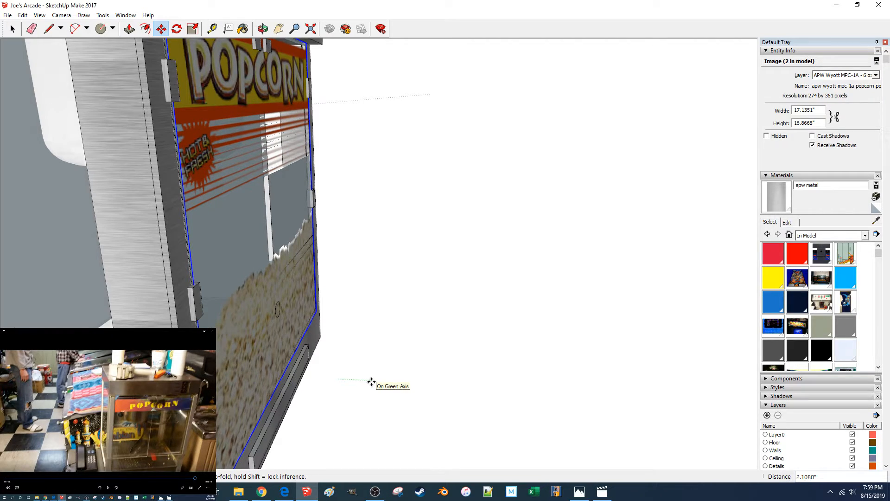
pyautogui.scroll(-5, 392, 332)
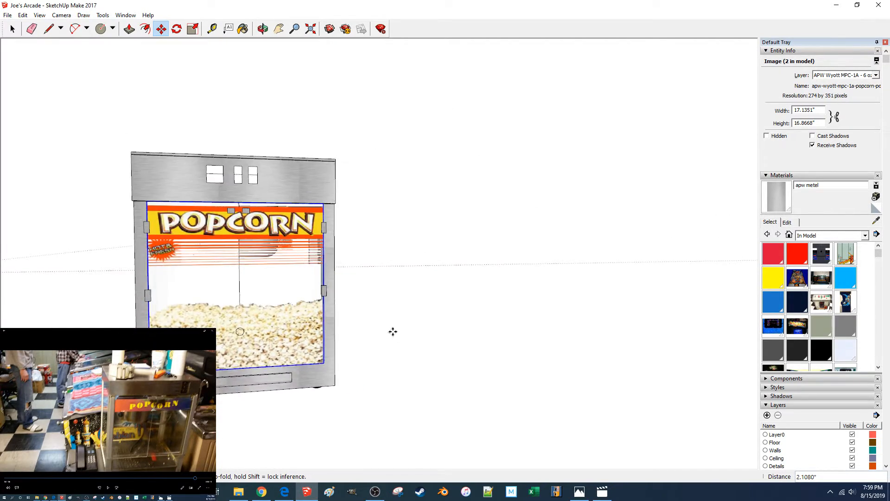
pyautogui.moveTo(436, 332); pyautogui.dragTo(455, 321, button='middle')
pyautogui.scroll(2, 393, 332)
pyautogui.press('space')
pyautogui.click(432, 335)
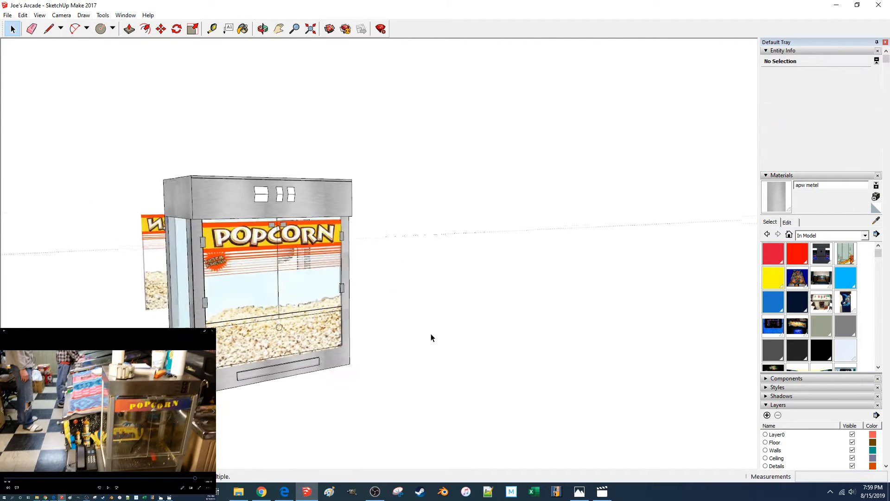
# Move the left front door's glass panel about 0.3" along the green axis into the machine.
pyautogui.moveTo(431, 334); pyautogui.dragTo(438, 363, button='middle')
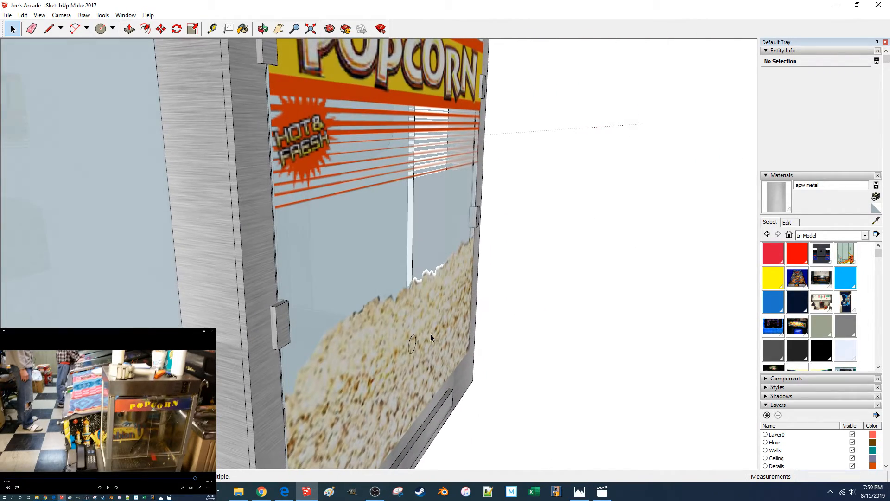
pyautogui.click(430, 333)
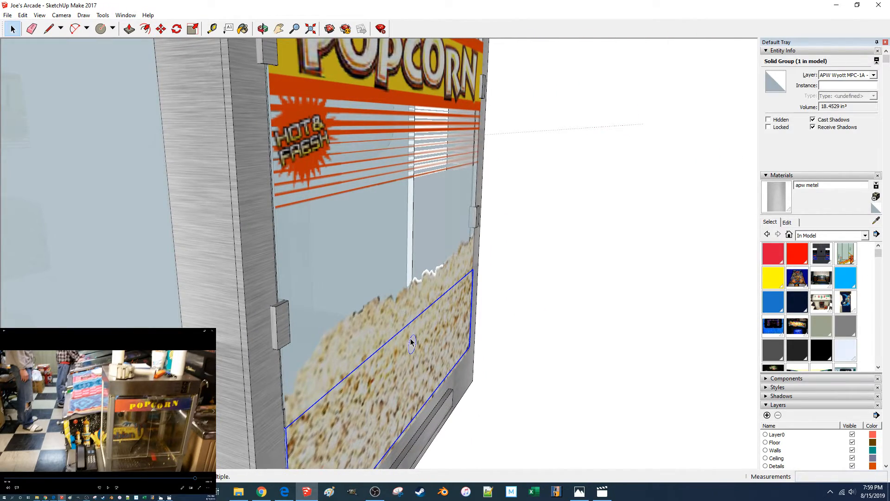
pyautogui.click(395, 298)
pyautogui.scroll(-3, 395, 287)
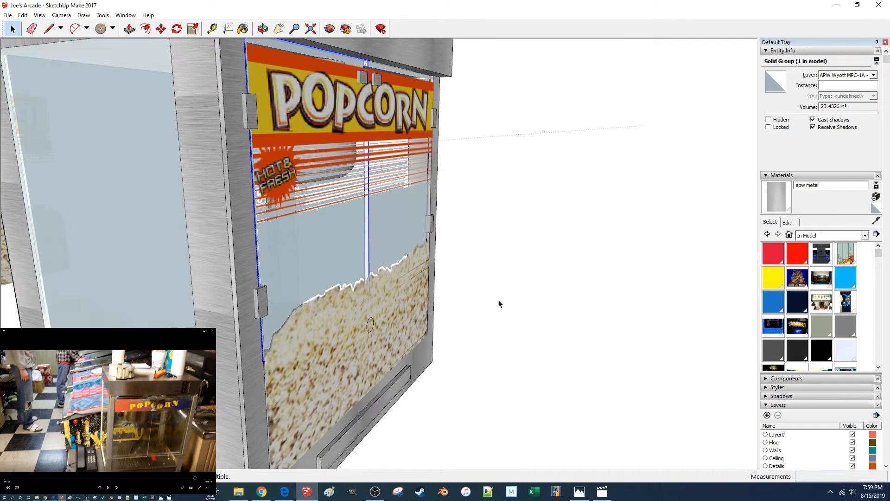
pyautogui.press('m')
pyautogui.click(512, 317)
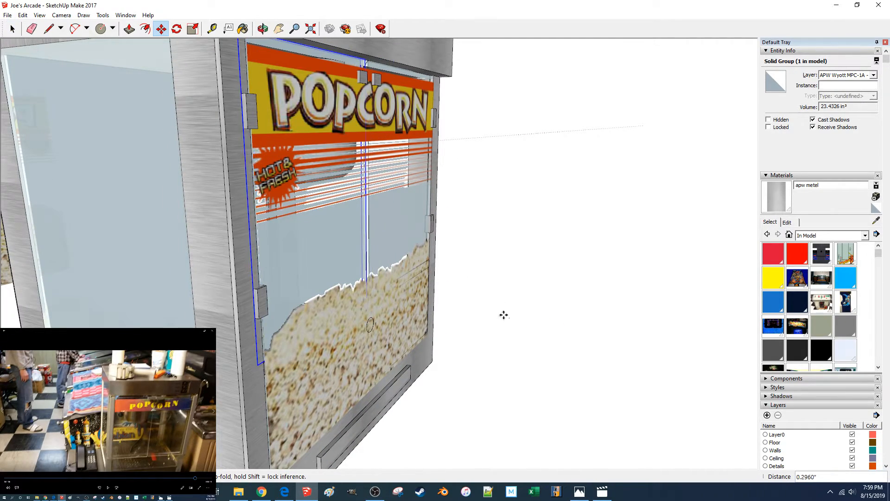
pyautogui.click(503, 315)
# Move the POPCORN image copy about 16.8" along the green axis, clear of the machine's front doors.
pyautogui.scroll(5, 426, 140)
pyautogui.moveTo(425, 140); pyautogui.dragTo(328, 156, button='middle')
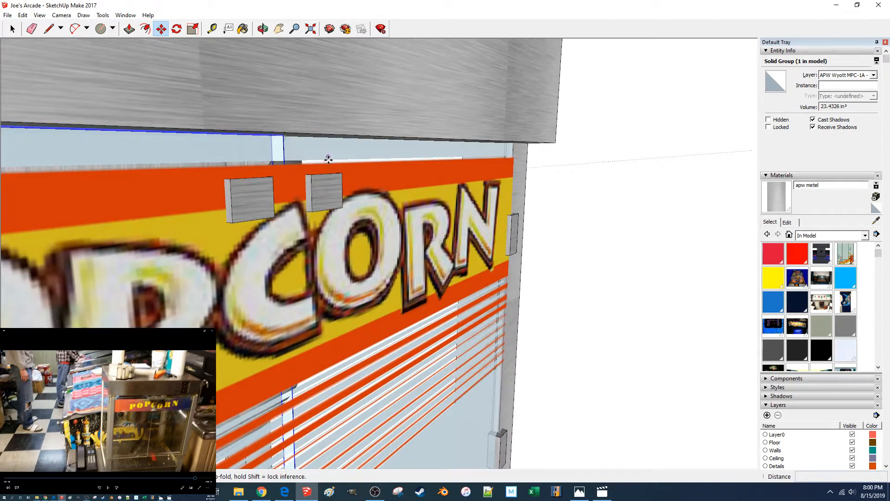
pyautogui.scroll(-3, 322, 165)
pyautogui.click(337, 165)
pyautogui.press('m')
pyautogui.click(554, 227)
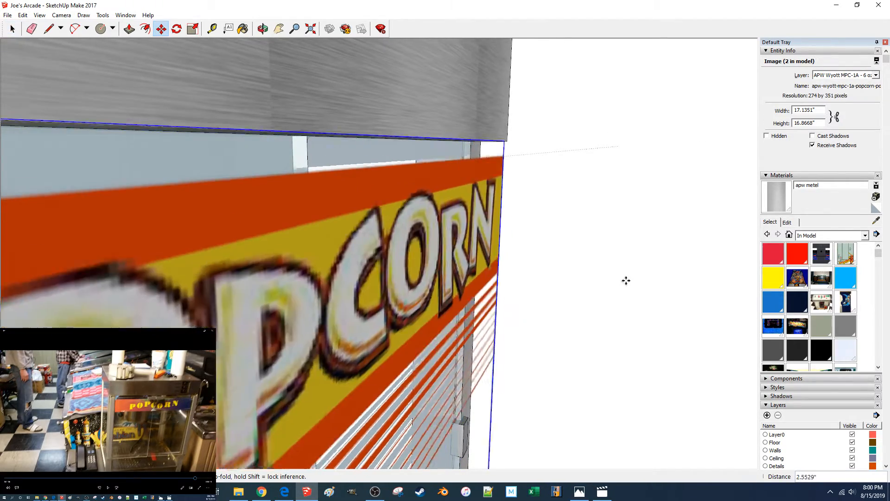
pyautogui.scroll(-3, 630, 281)
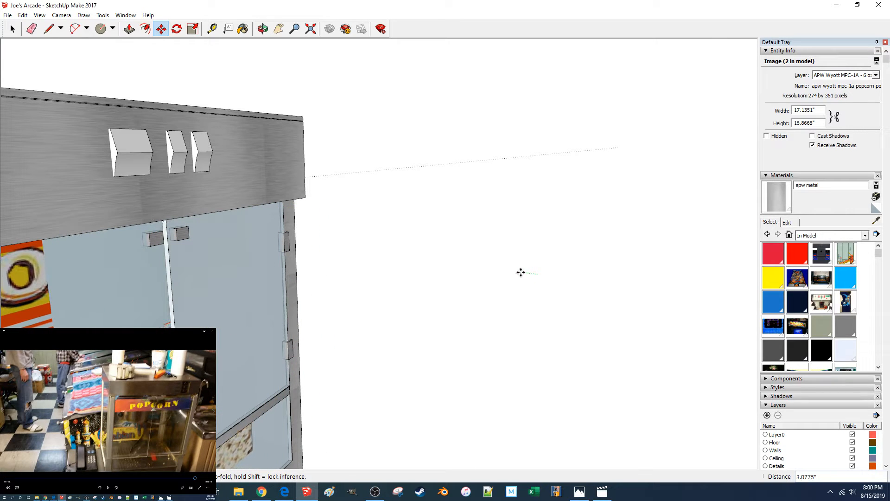
pyautogui.scroll(-2, 521, 275)
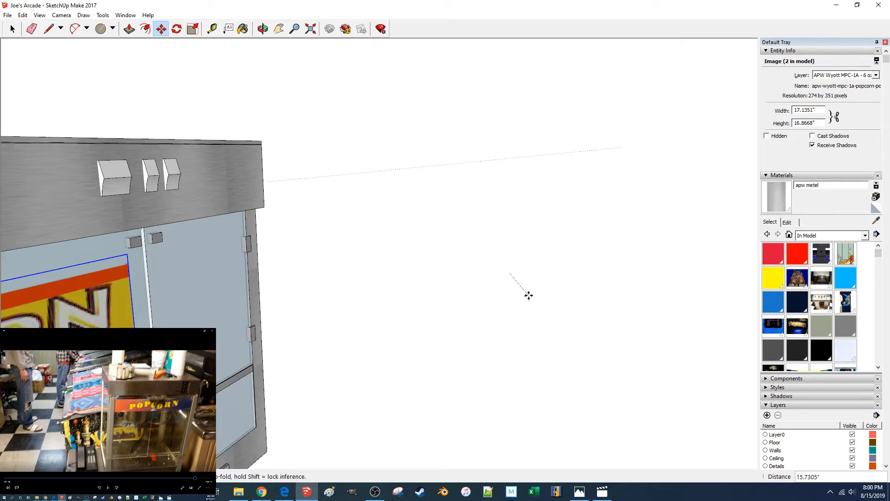
pyautogui.scroll(-1, 531, 295)
pyautogui.click(572, 267)
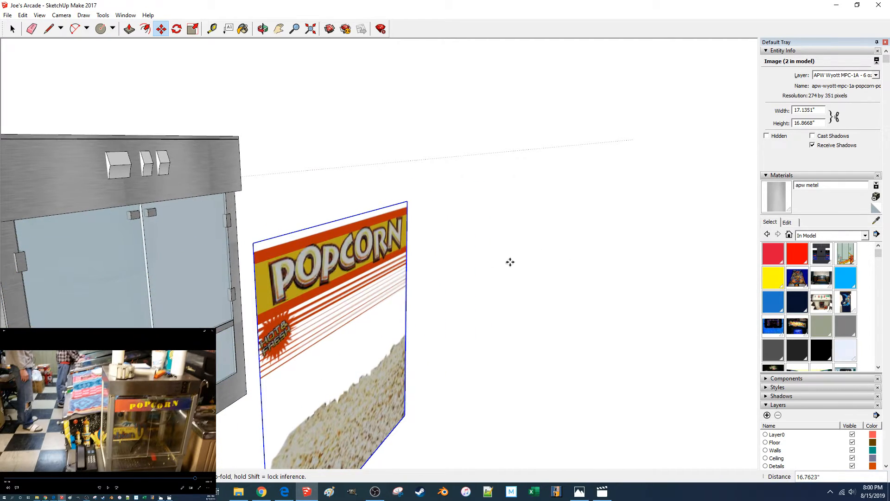
# Move the POPCORN image copy back along the green axis, about 13.4" and about 3.5", to behind the front door glass.
pyautogui.scroll(5, 195, 255)
pyautogui.press('space')
pyautogui.click(368, 252)
pyautogui.moveTo(367, 252); pyautogui.dragTo(548, 396, button='middle')
pyautogui.scroll(-3, 274, 322)
pyautogui.scroll(-6, 274, 323)
pyautogui.click(306, 371)
pyautogui.click(548, 397)
pyautogui.press('m')
pyautogui.click(523, 450)
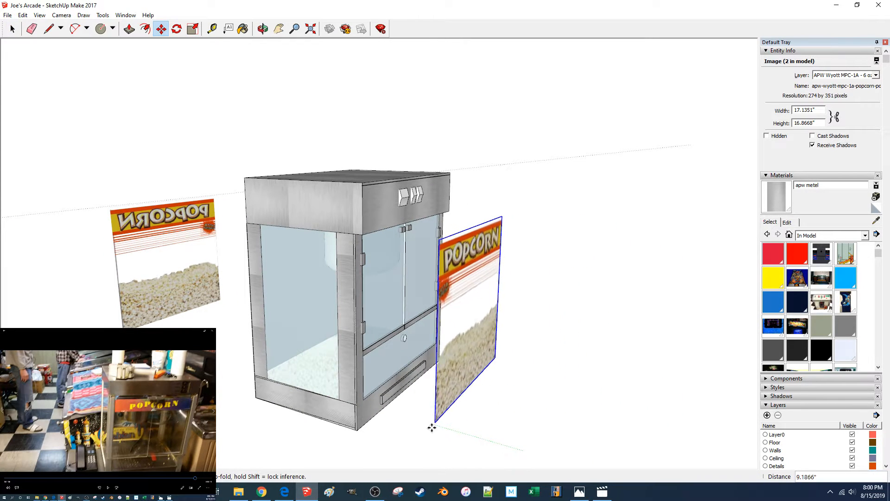
pyautogui.click(397, 414)
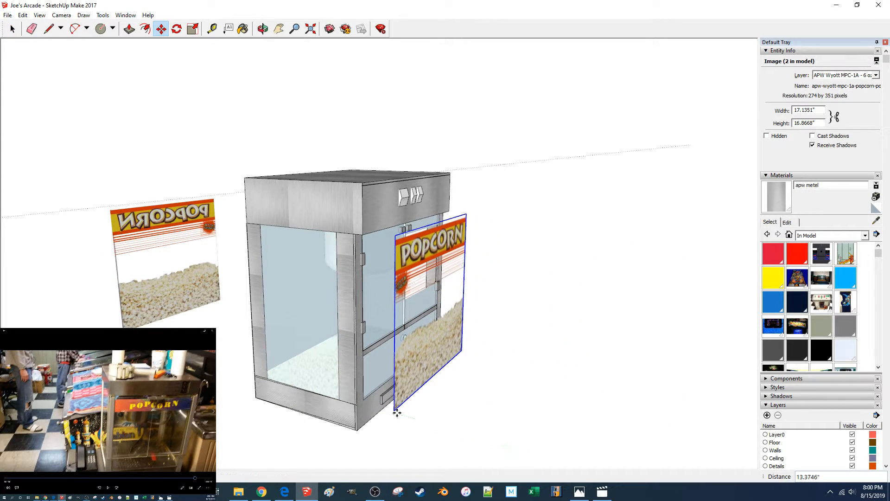
pyautogui.click(503, 440)
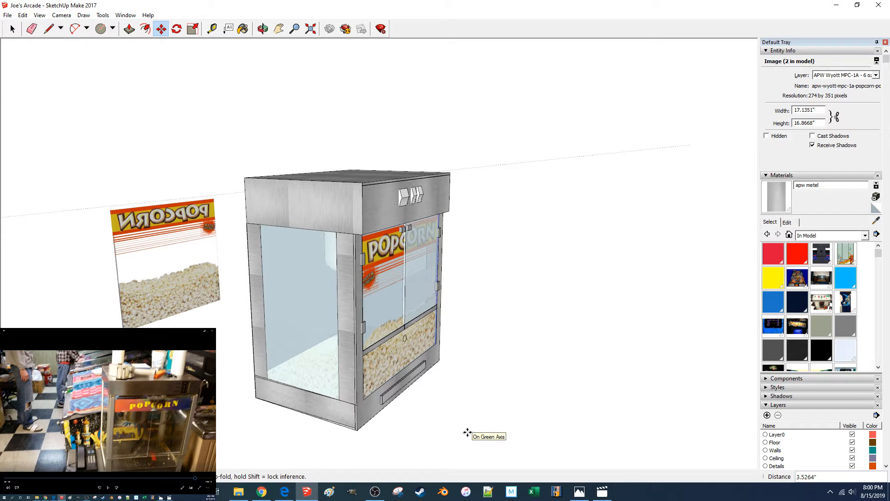
pyautogui.moveTo(495, 354); pyautogui.dragTo(371, 302, button='middle')
# Open the left front door's glass group for editing and sample the material on its front face.
pyautogui.click(320, 240)
pyautogui.scroll(2, 319, 240)
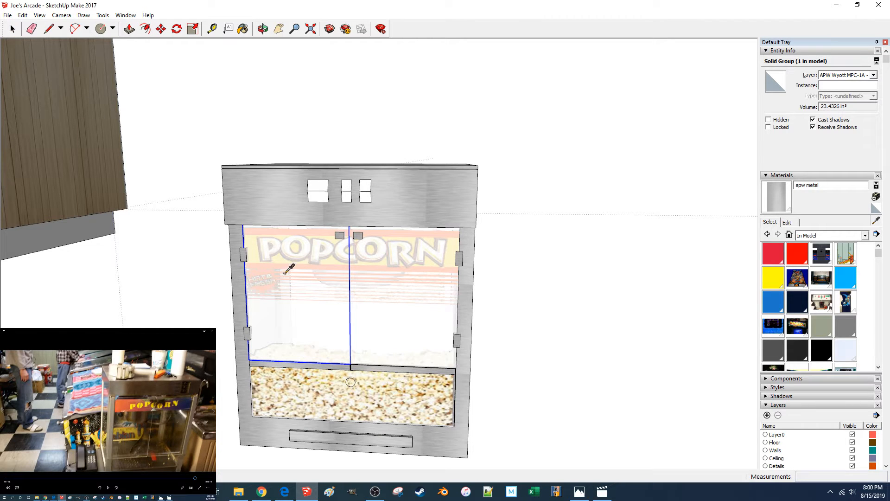
pyautogui.moveTo(288, 299); pyautogui.dragTo(263, 350, button='middle')
pyautogui.scroll(3, 281, 315)
pyautogui.scroll(3, 238, 364)
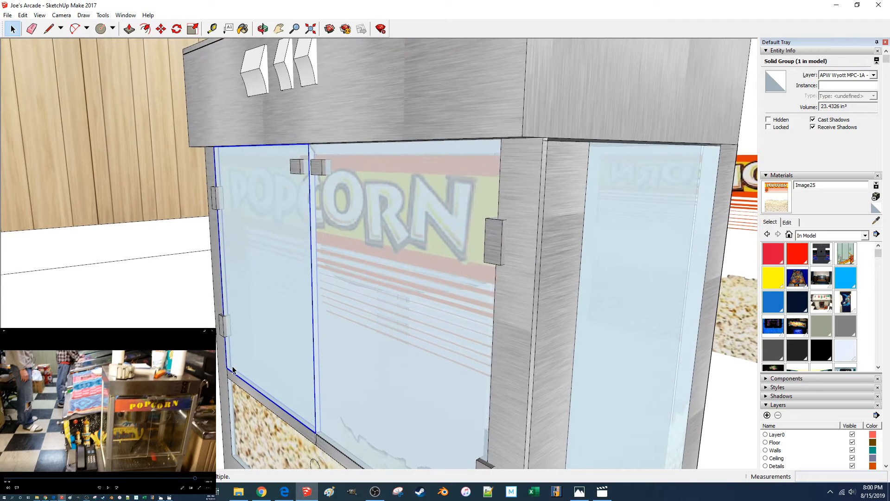
pyautogui.doubleClick(233, 370)
pyautogui.click(251, 335)
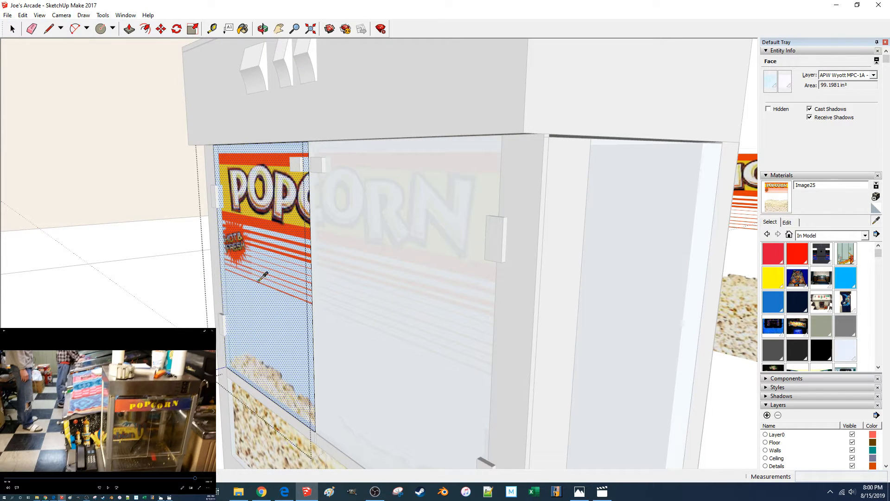
# Select all the geometry of the right front door's glass for painting with Material9, and leave the group.
pyautogui.press('space')
pyautogui.click(374, 295)
pyautogui.doubleClick(375, 295)
pyautogui.click(374, 296)
pyautogui.click(364, 295)
pyautogui.doubleClick(364, 296)
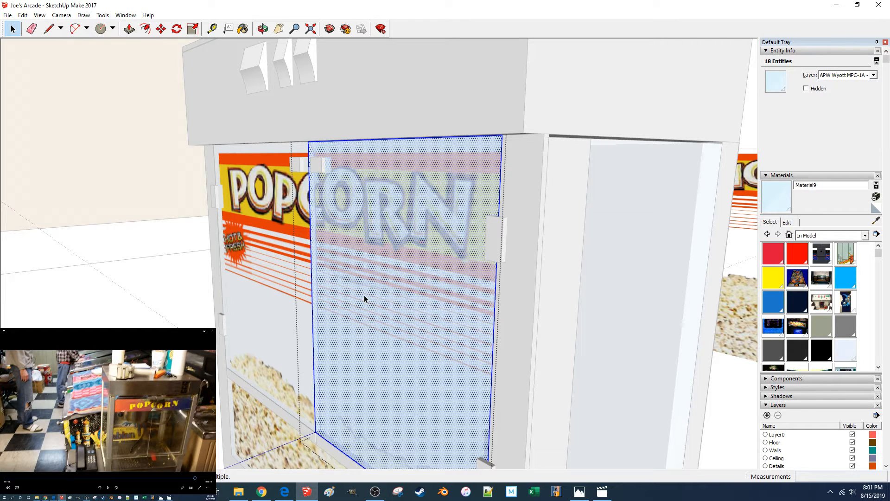
pyautogui.press('b')
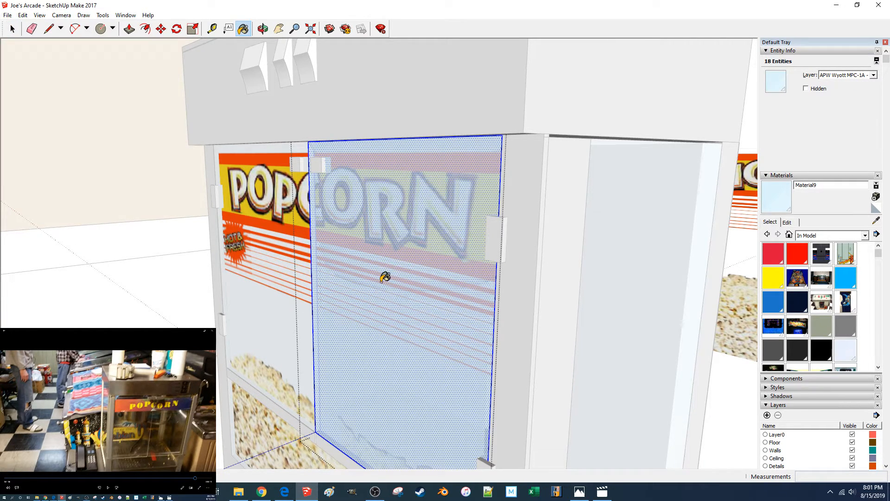
pyautogui.click(152, 283)
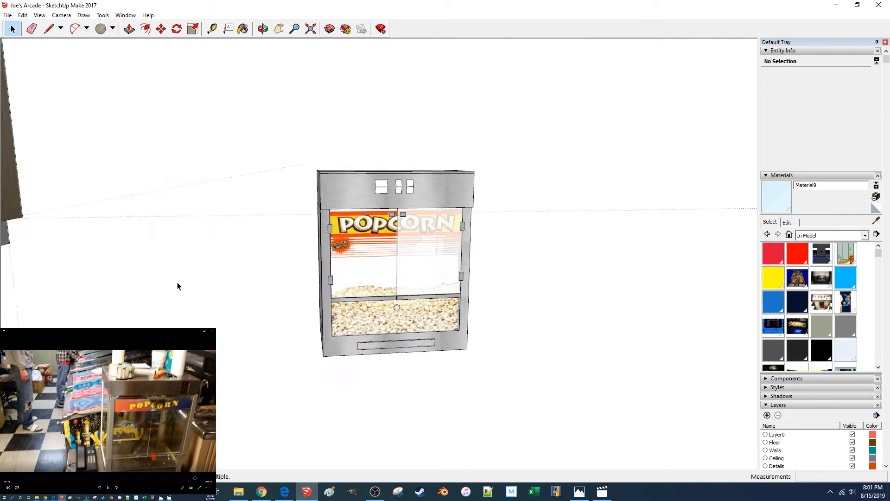
# Delete the right front door's glass and copy the left front door's glass 20" along the red axis.
pyautogui.click(419, 221)
pyautogui.press('Delete')
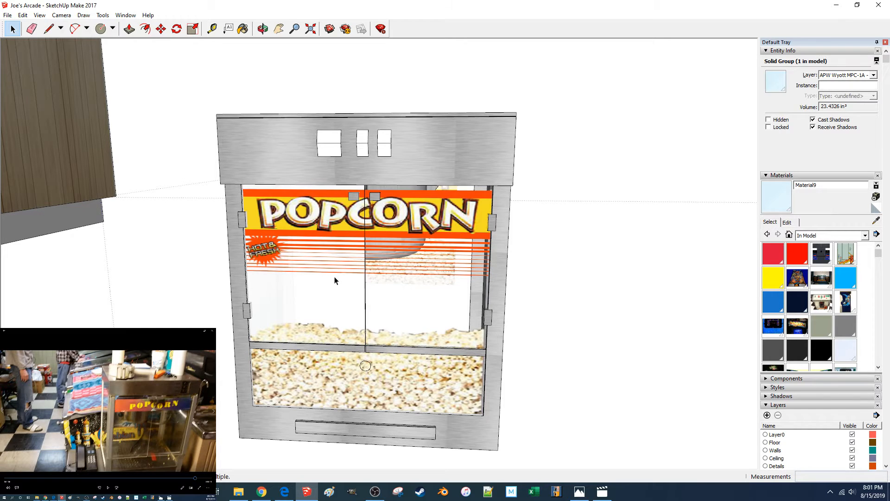
pyautogui.click(331, 277)
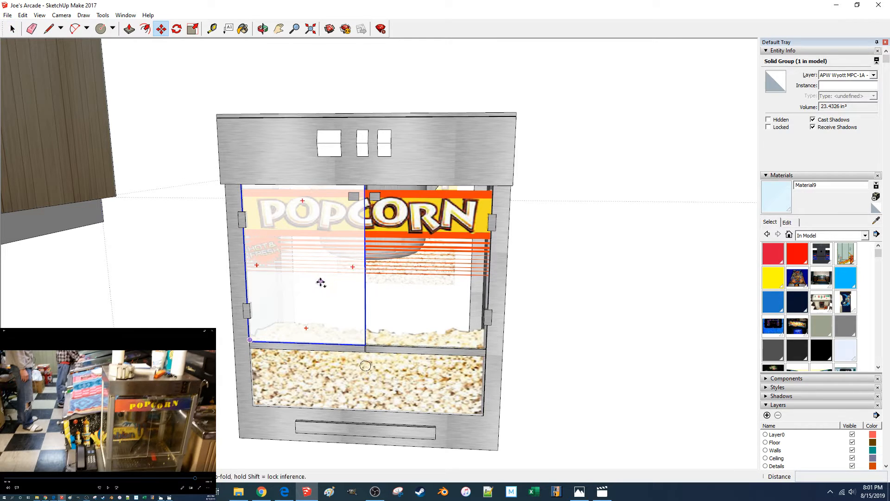
pyautogui.click(320, 282)
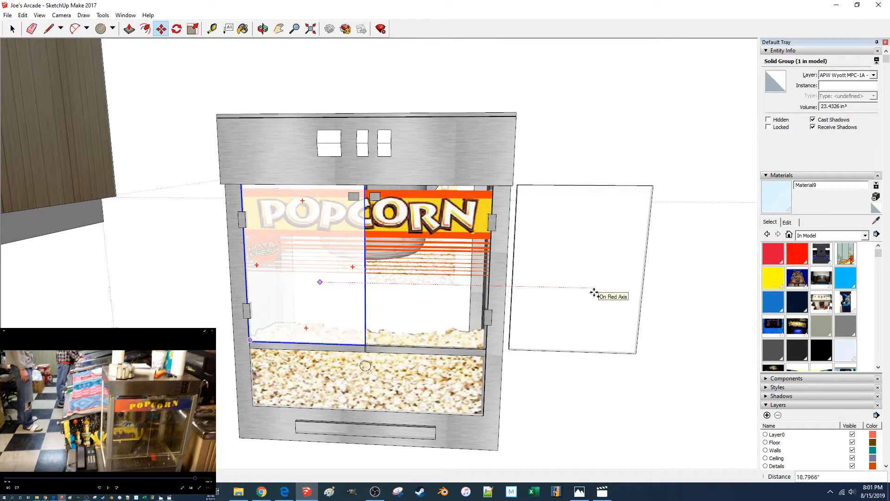
pyautogui.write('20')
pyautogui.press('Return')
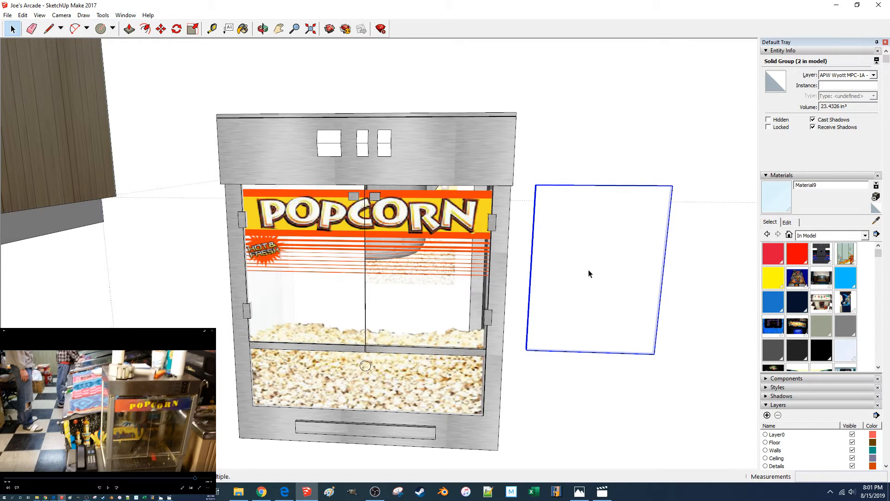
# Move the copied glass about 11.4" back along the red axis into the right front door opening.
pyautogui.press('s')
pyautogui.moveTo(538, 270); pyautogui.dragTo(559, 272, button='middle')
pyautogui.press('space')
pyautogui.click(650, 119)
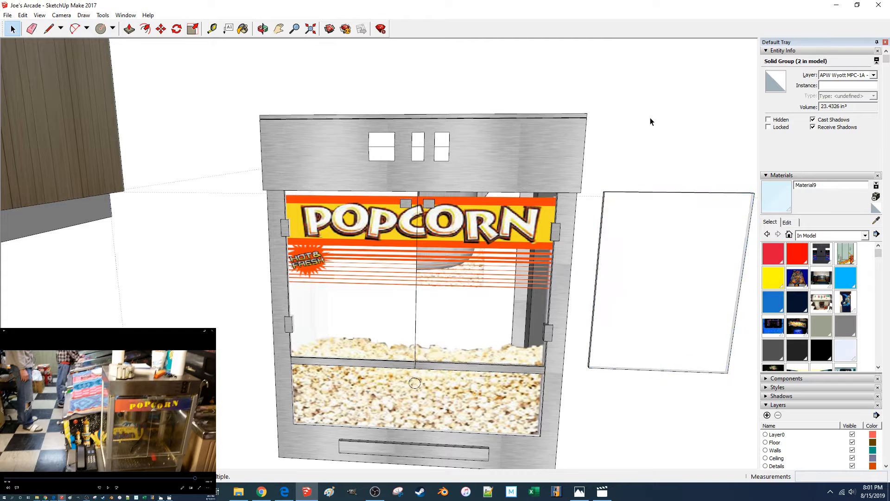
pyautogui.press('m')
pyautogui.click(667, 290)
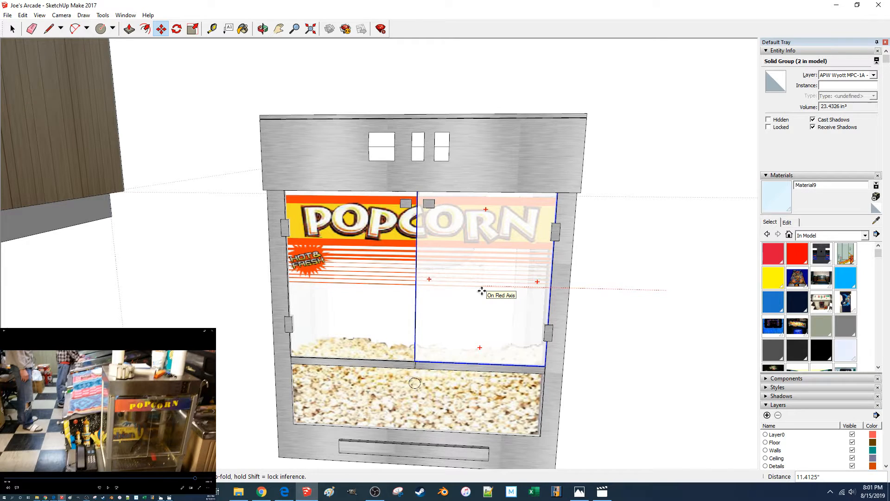
pyautogui.click(482, 291)
# Open the right front door's glass group and reverse its front face, leaving the group.
pyautogui.scroll(-3, 480, 289)
pyautogui.click(532, 255)
pyautogui.moveTo(464, 256); pyautogui.dragTo(398, 233, button='middle')
pyautogui.scroll(4, 407, 235)
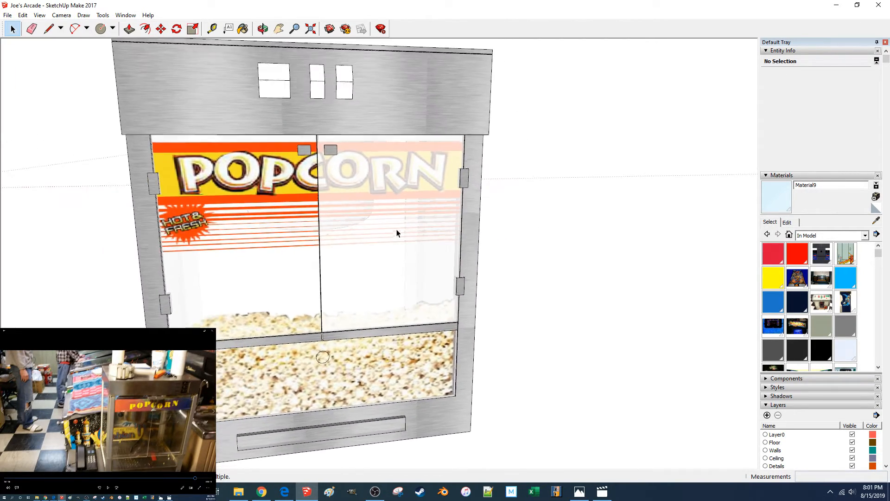
pyautogui.doubleClick(388, 256)
pyautogui.rightClick(388, 257)
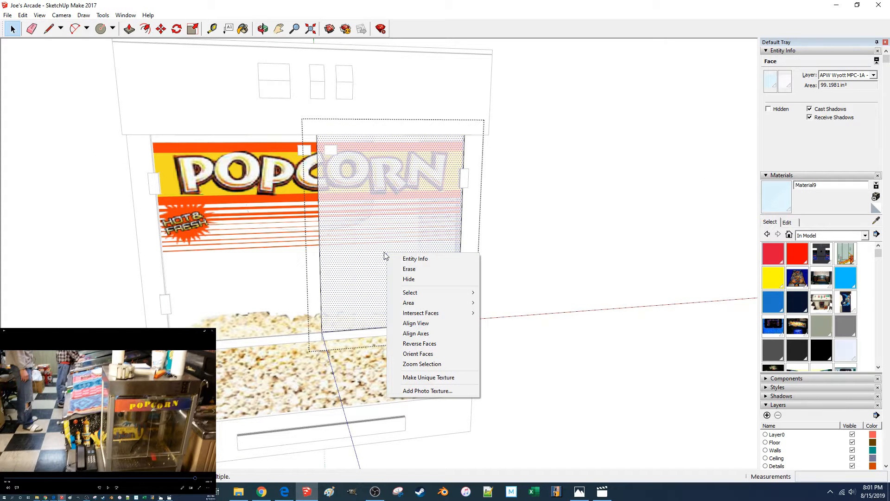
pyautogui.press('r')
pyautogui.click(578, 246)
# Reopen the right front door's glass group, return its front face to the earlier orientation, and leave the group.
pyautogui.scroll(-5, 462, 241)
pyautogui.doubleClick(396, 241)
pyautogui.rightClick(393, 240)
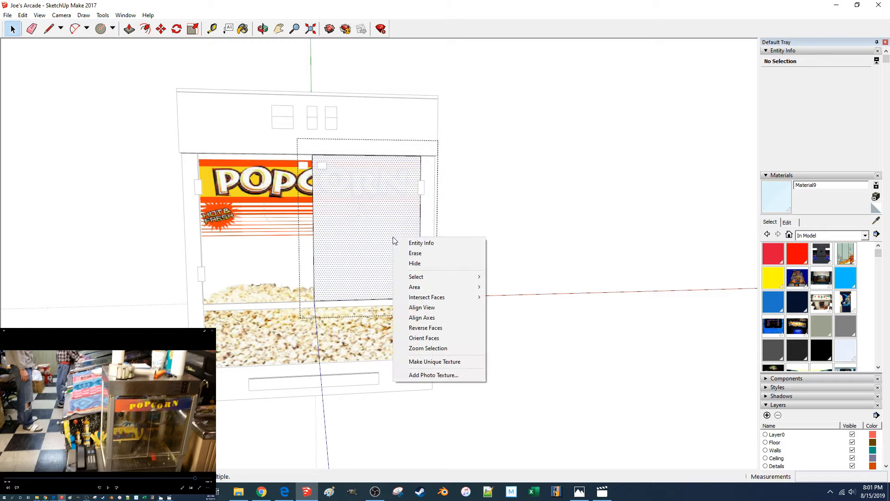
pyautogui.click(385, 237)
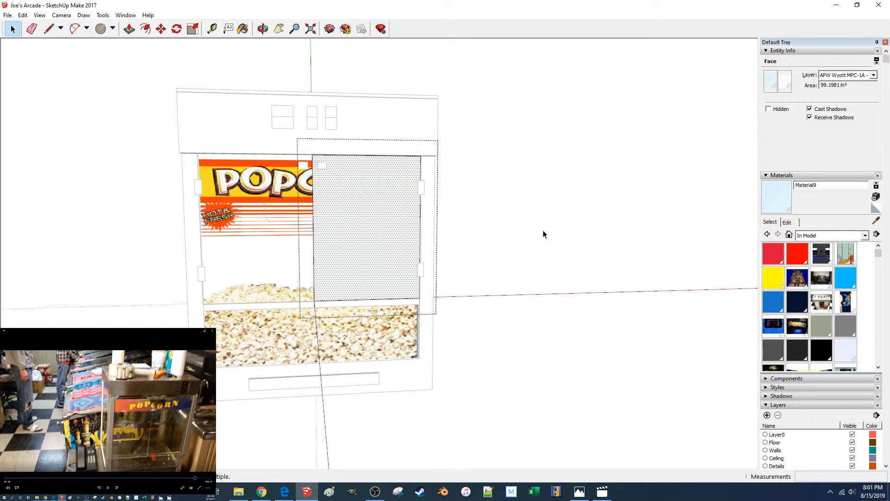
pyautogui.click(530, 231)
pyautogui.doubleClick(424, 240)
pyautogui.doubleClick(415, 240)
pyautogui.rightClick(397, 245)
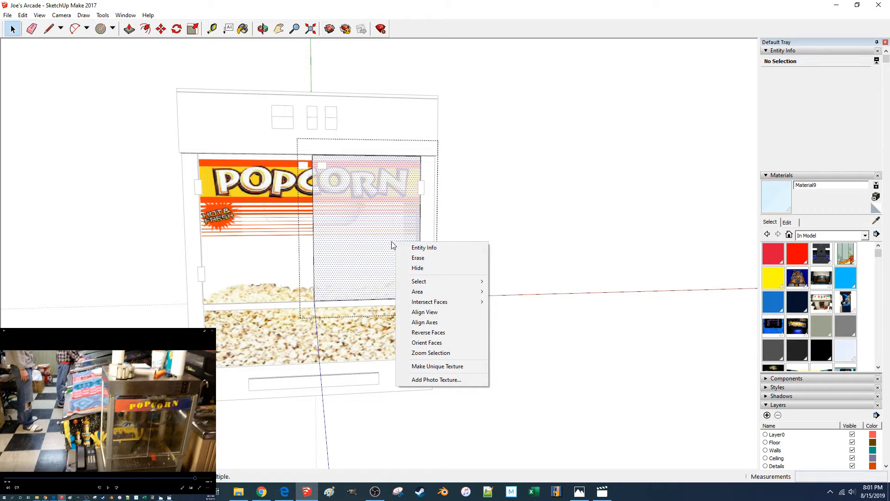
pyautogui.click(382, 245)
pyautogui.click(502, 223)
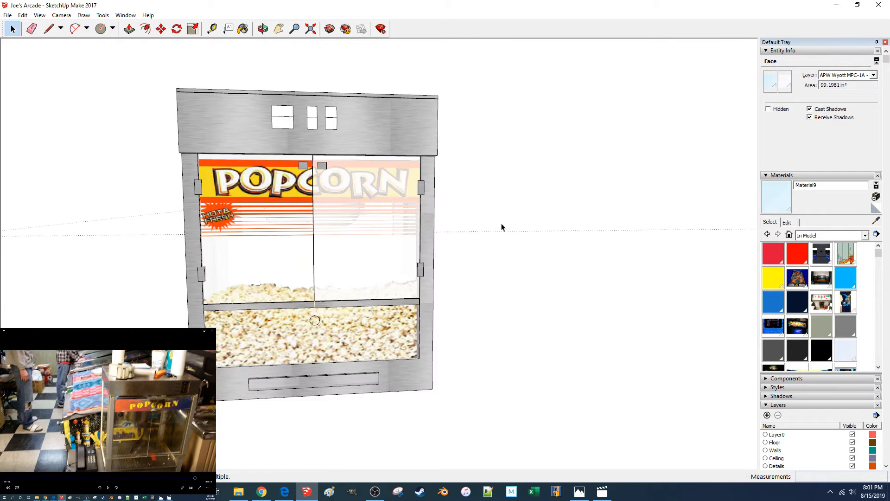
pyautogui.scroll(2, 407, 242)
pyautogui.scroll(2, 407, 242)
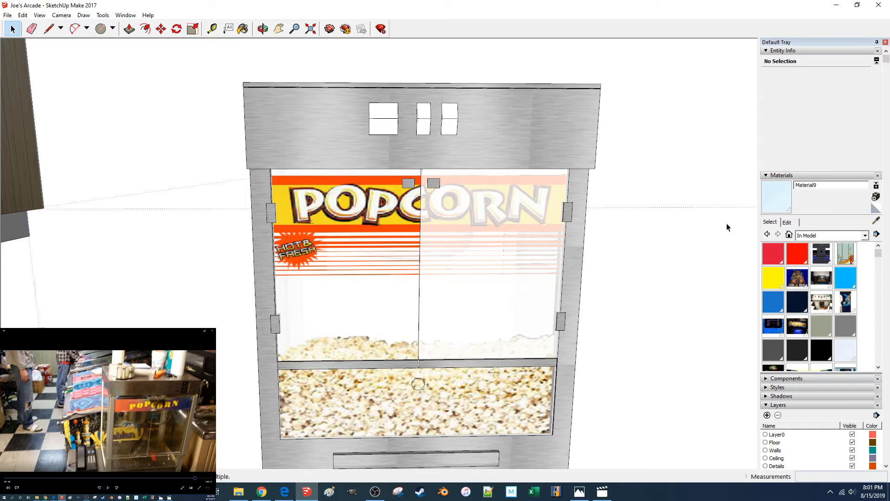
pyautogui.scroll(-5, 677, 240)
pyautogui.moveTo(589, 261); pyautogui.dragTo(526, 265, button='middle')
pyautogui.scroll(3, 529, 263)
pyautogui.scroll(4, 526, 264)
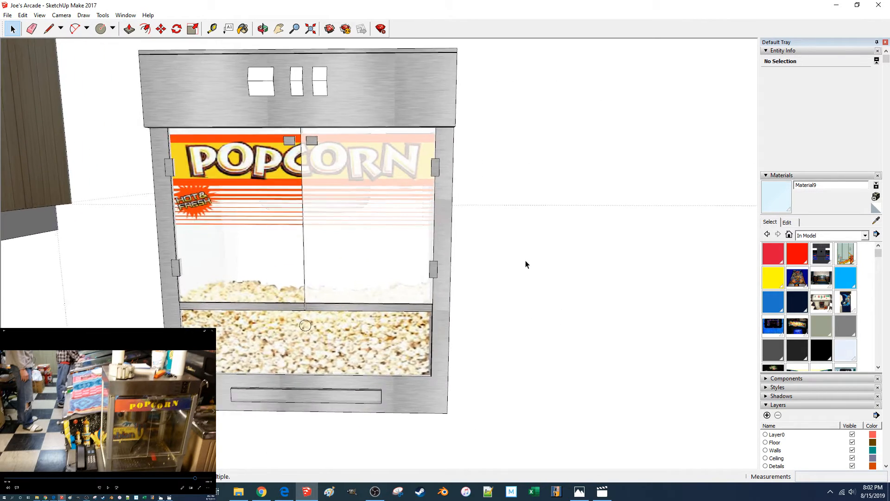
# Move the loose POPCORN image 25" along the green axis to the machine's rear glass.
pyautogui.scroll(-3, 526, 265)
pyautogui.moveTo(527, 265); pyautogui.dragTo(466, 344, button='middle')
pyautogui.click(473, 341)
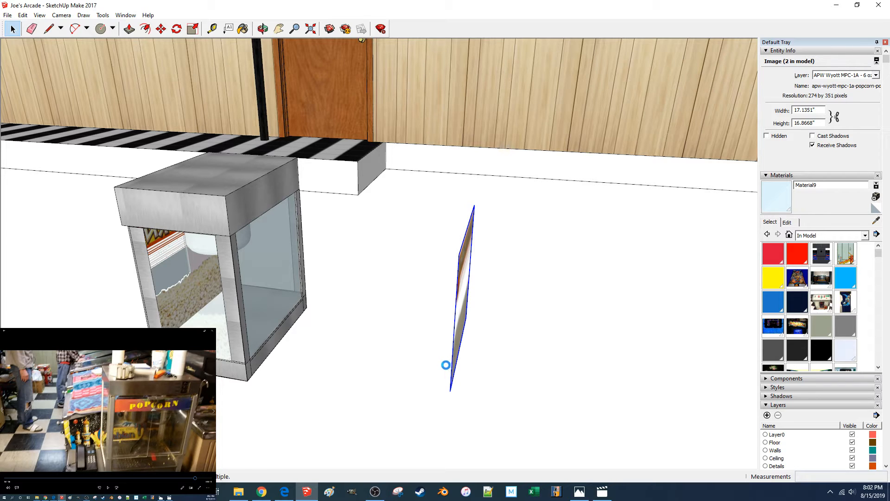
pyautogui.press('m')
pyautogui.click(497, 372)
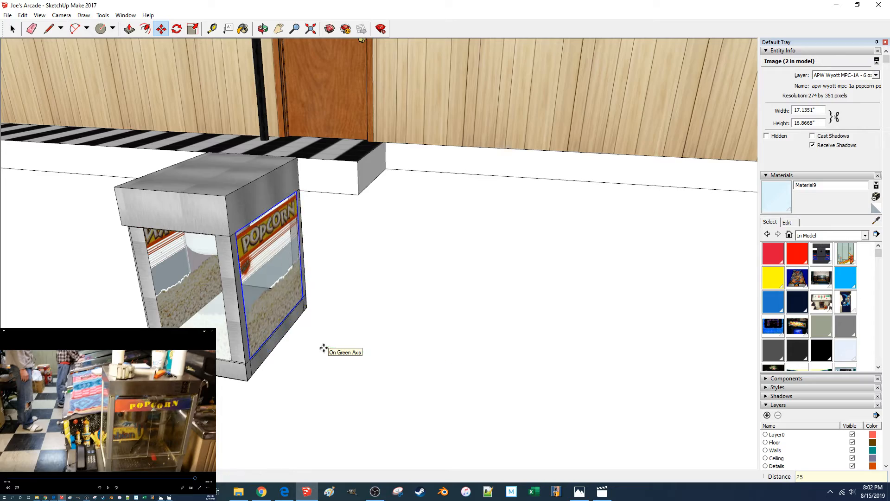
pyautogui.click(400, 276)
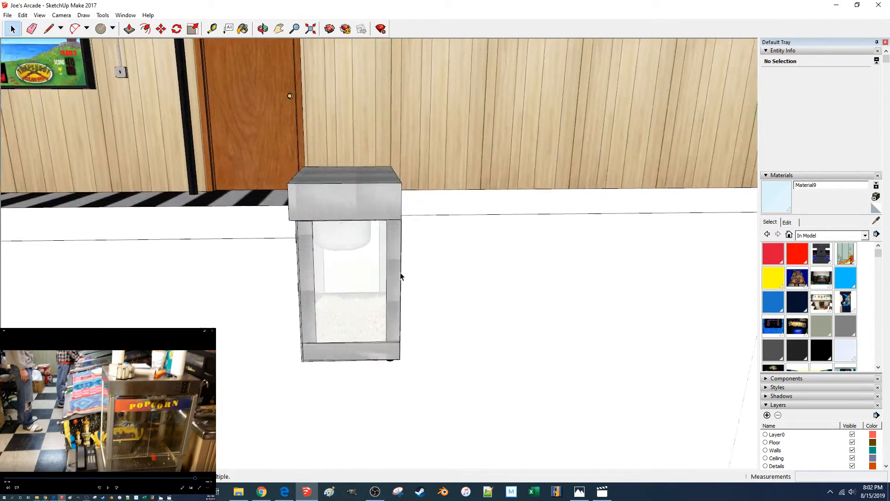
pyautogui.click(372, 320)
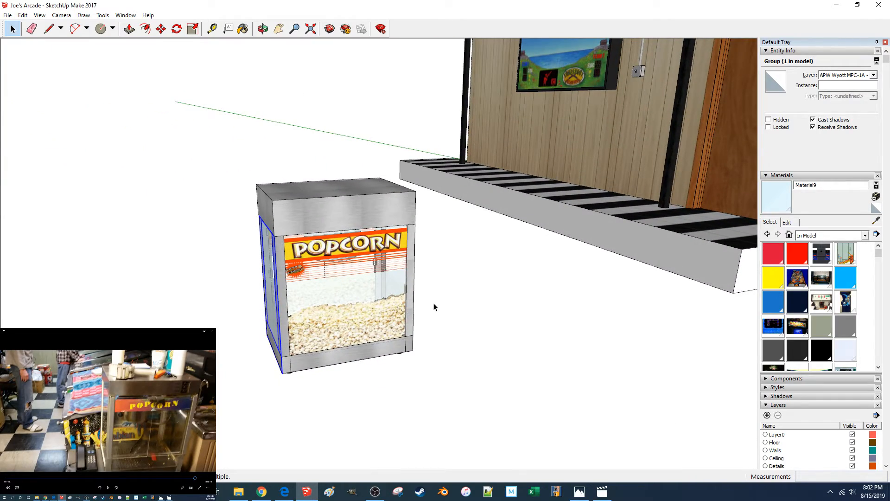
pyautogui.click(434, 308)
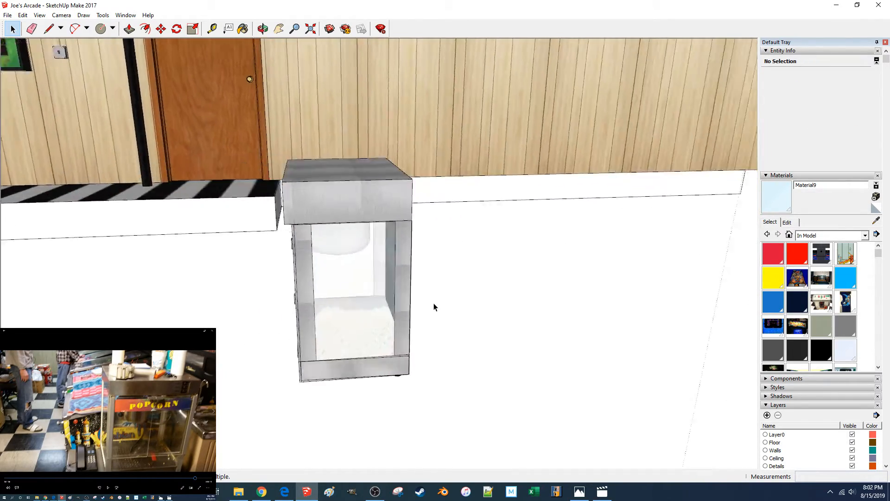
# Push the front face of the right front door's glass inward by about 0.13" and leave its group.
pyautogui.scroll(5, 421, 279)
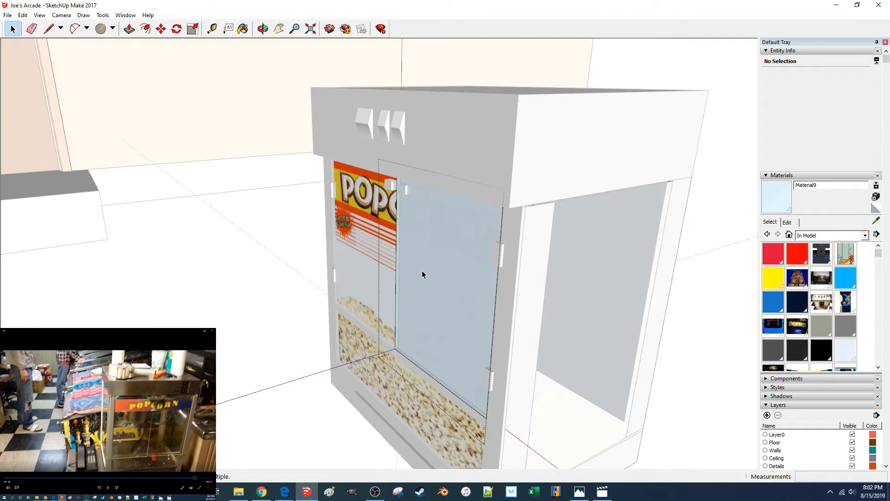
pyautogui.press('p')
pyautogui.click(414, 280)
pyautogui.click(415, 280)
pyautogui.moveTo(415, 280); pyautogui.dragTo(289, 309, button='middle')
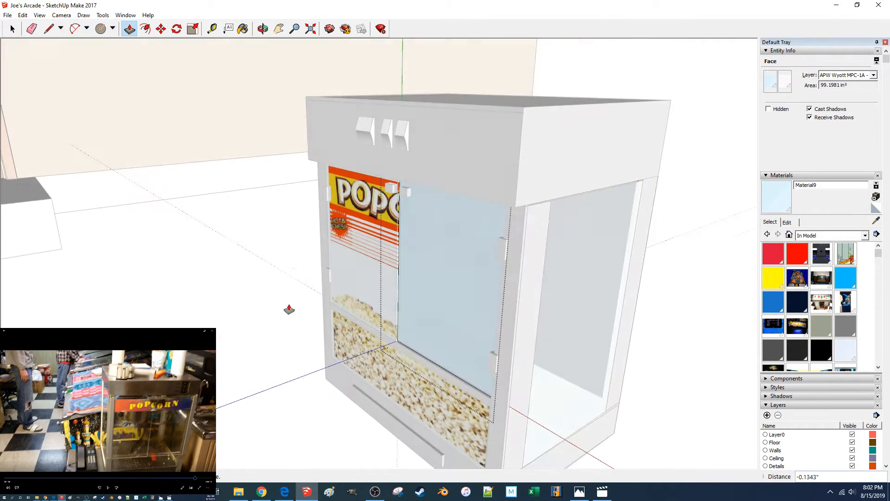
pyautogui.click(249, 304)
pyautogui.click(249, 305)
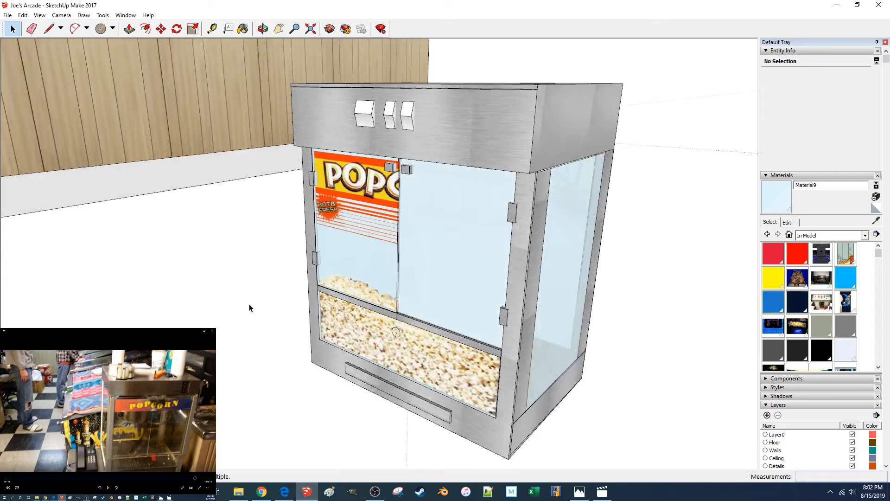
# Undo the last push/pull on the right front door's glass and leave its group.
pyautogui.scroll(5, 249, 308)
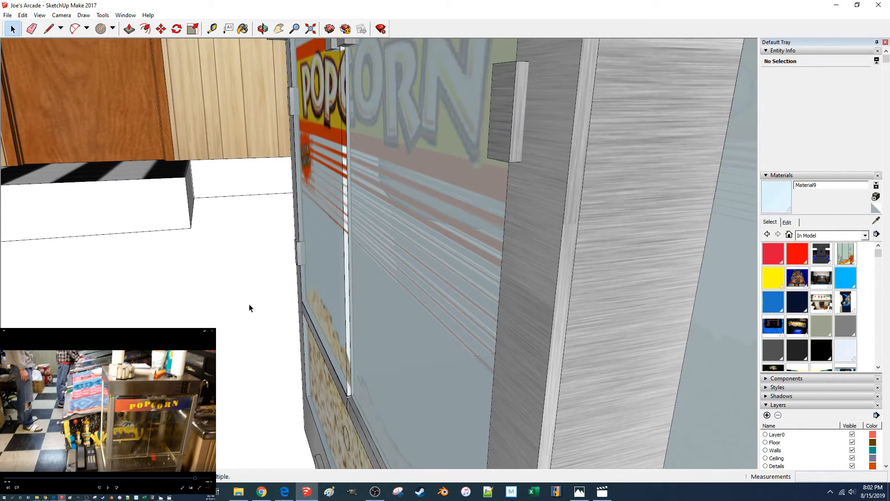
pyautogui.moveTo(249, 308); pyautogui.dragTo(249, 304, button='middle')
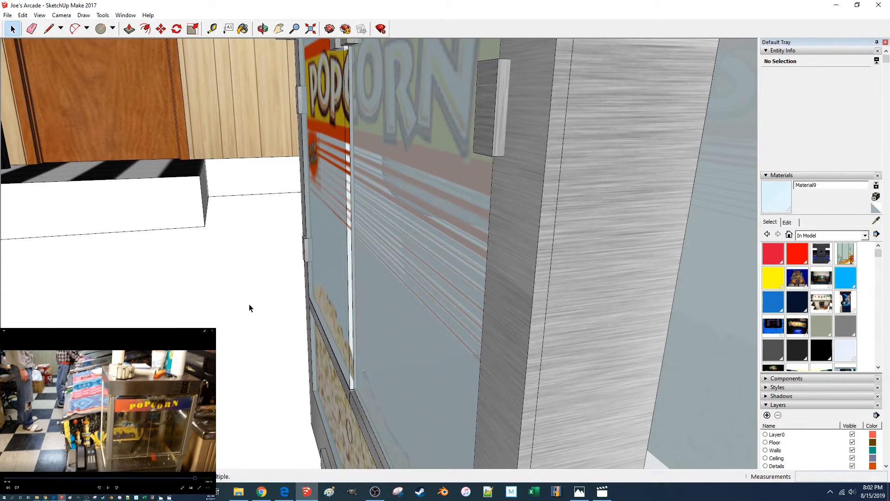
pyautogui.hotkey('ctrl', 'z')
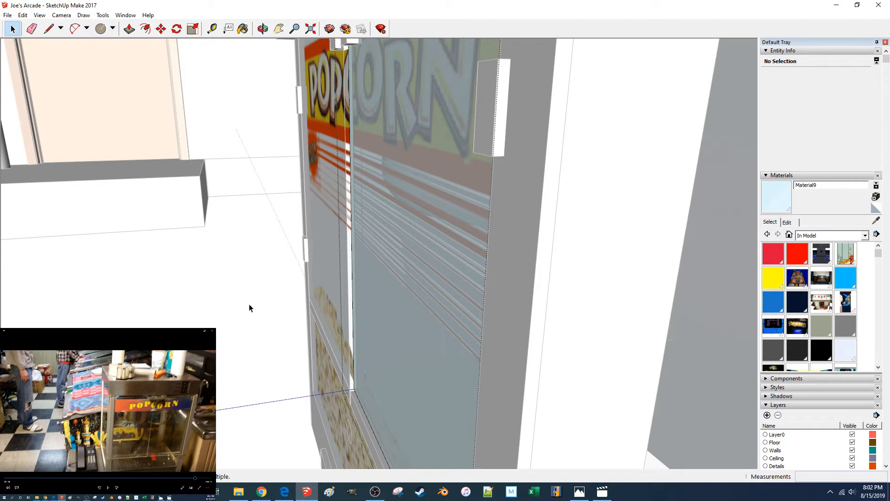
pyautogui.press('Escape')
# Push/pull the inner face of the right front door's glass by about 0.0055" from inside the machine, and leave the group.
pyautogui.scroll(-3, 268, 317)
pyautogui.scroll(6, 268, 318)
pyautogui.scroll(6, 267, 318)
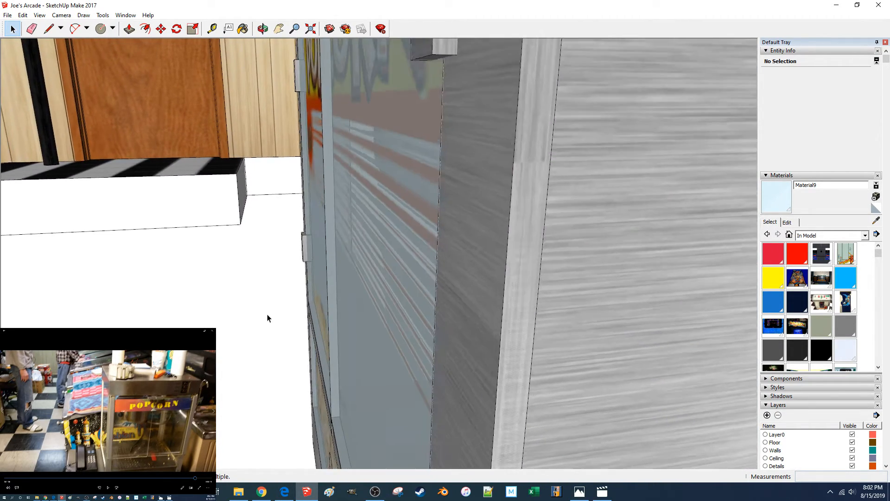
pyautogui.scroll(-3, 267, 318)
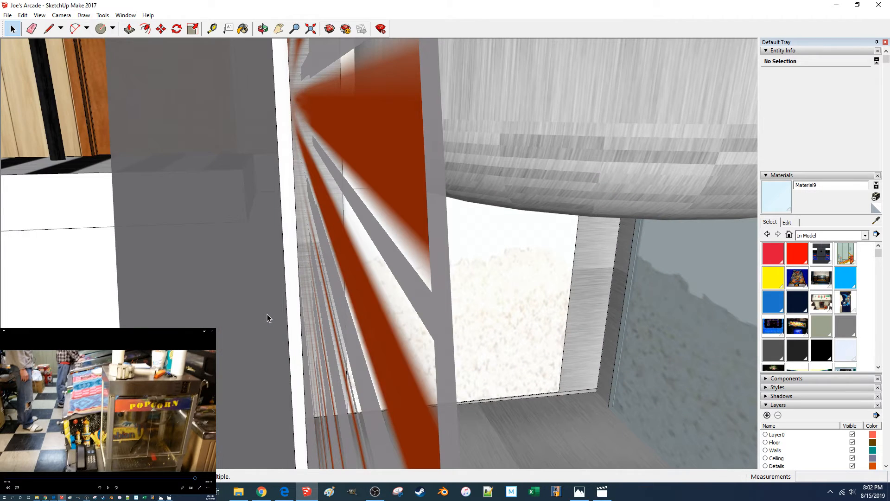
pyautogui.scroll(3, 267, 318)
pyautogui.scroll(-3, 267, 318)
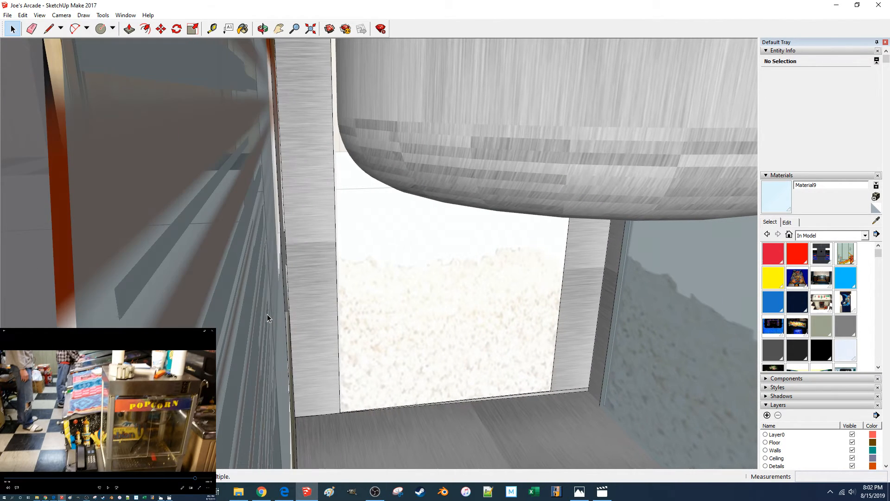
pyautogui.scroll(3, 267, 318)
pyautogui.scroll(2, 267, 318)
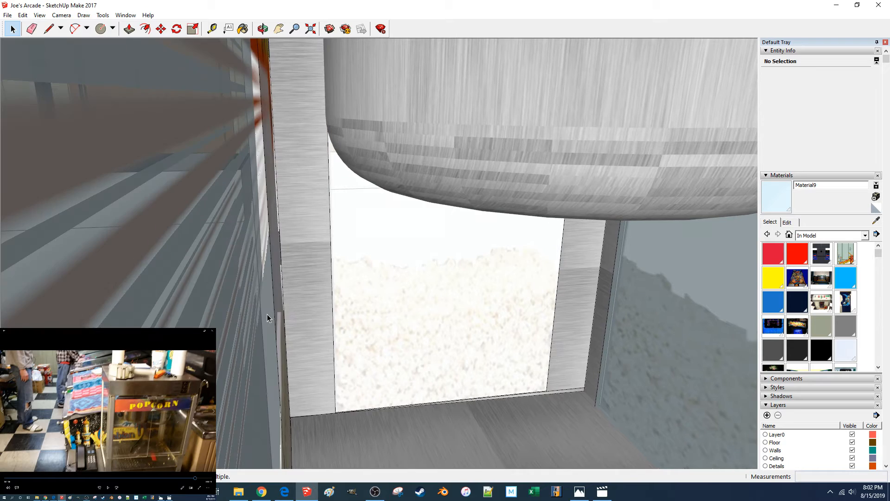
pyautogui.scroll(2, 267, 318)
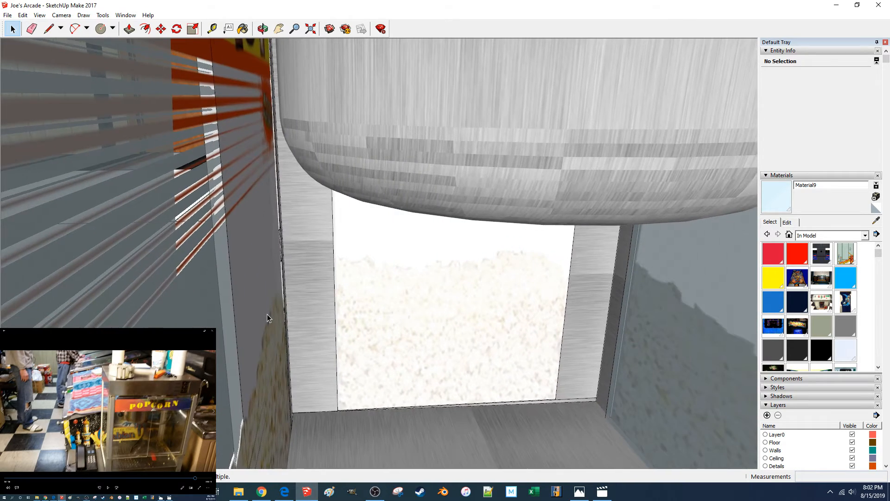
pyautogui.scroll(2, 264, 301)
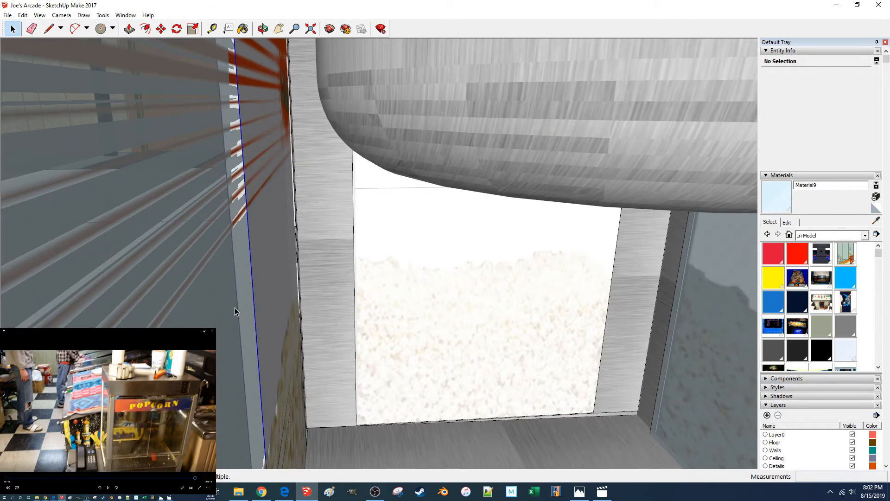
pyautogui.press('p')
pyautogui.click(233, 308)
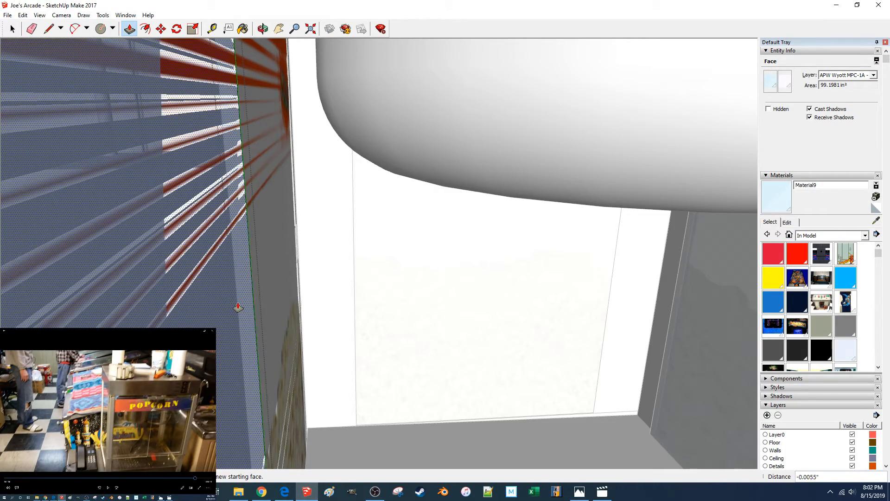
pyautogui.moveTo(238, 307); pyautogui.dragTo(470, 267, button='middle')
pyautogui.scroll(-6, 441, 259)
pyautogui.press('space')
pyautogui.click(322, 297)
# Reopen the right front door's glass group and try to push/pull its inner face from inside the machine.
pyautogui.moveTo(323, 297); pyautogui.dragTo(383, 277, button='middle')
pyautogui.scroll(5, 383, 277)
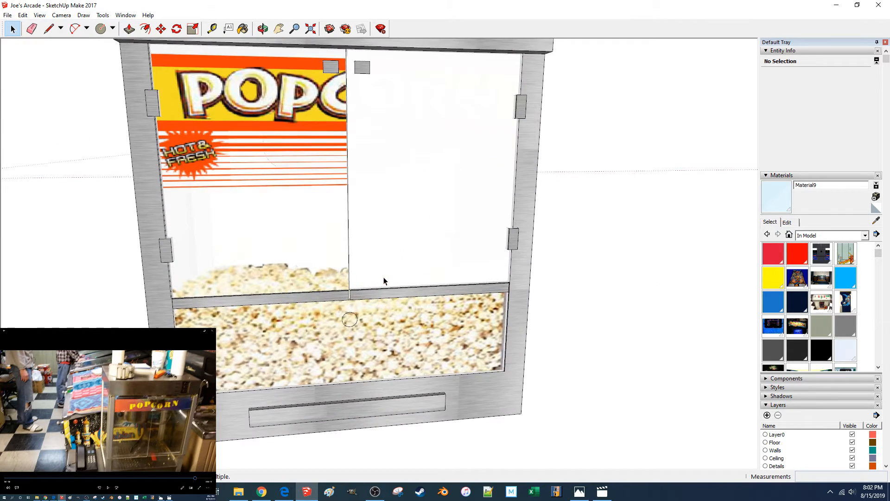
pyautogui.doubleClick(384, 281)
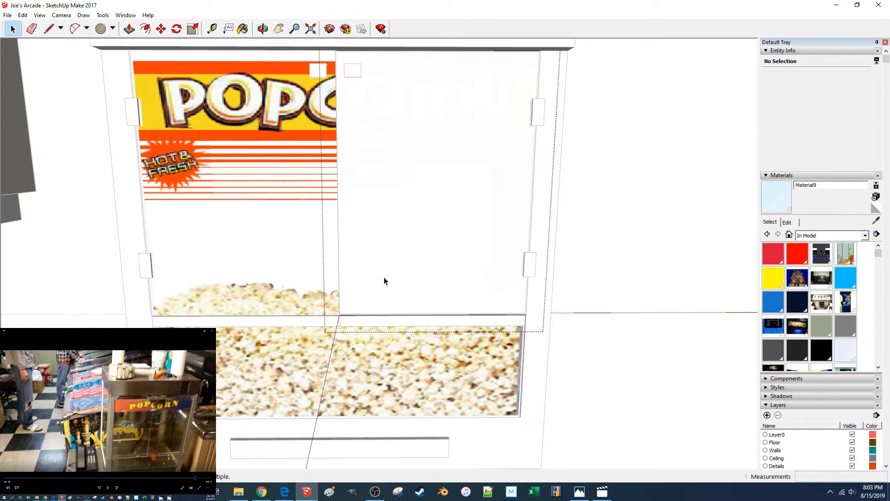
pyautogui.click(631, 295)
pyautogui.moveTo(631, 295); pyautogui.dragTo(396, 272, button='middle')
pyautogui.scroll(3, 396, 271)
pyautogui.scroll(5, 396, 274)
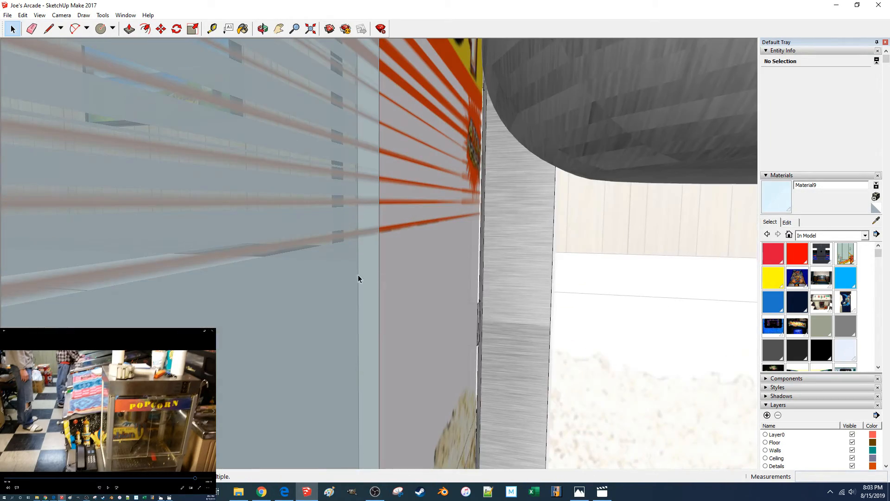
pyautogui.press('p')
pyautogui.moveTo(343, 299); pyautogui.dragTo(465, 284, button='middle')
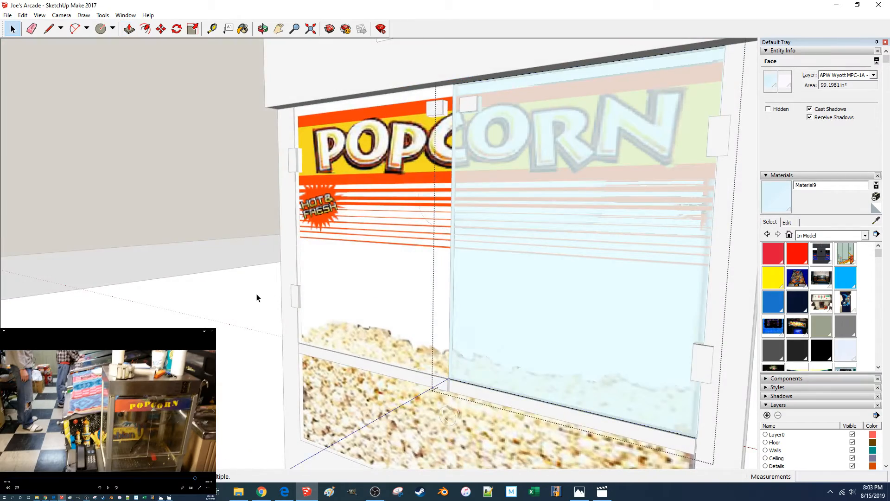
# Undo the last edit to the right front door's glass and leave its group.
pyautogui.click(259, 298)
pyautogui.hotkey('ctrl', 'z')
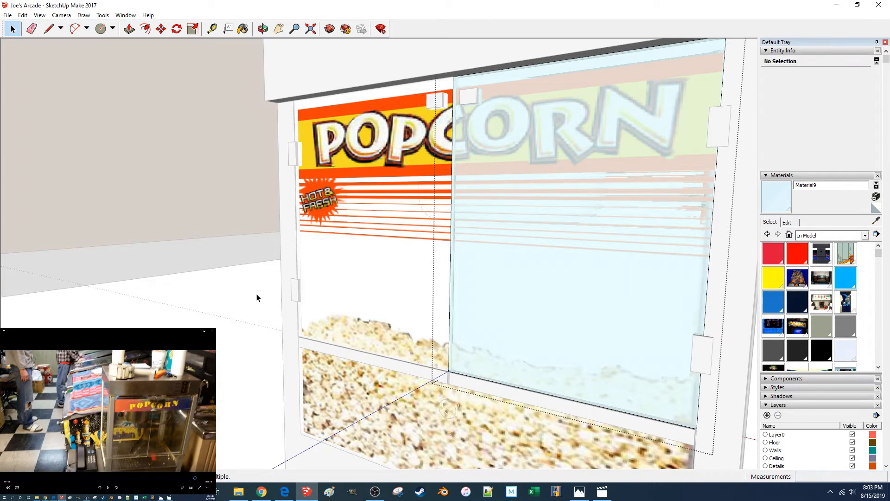
pyautogui.click(258, 297)
# Select the whole popcorn machine and rotate it about the vertical axis.
pyautogui.scroll(-7, 260, 298)
pyautogui.click(402, 311)
pyautogui.moveTo(402, 311)
pyautogui.mouseDown(button='middle')
pyautogui.moveTo(522, 326)
pyautogui.moveTo(408, 228)
pyautogui.moveTo(482, 232)
pyautogui.moveTo(457, 273)
pyautogui.mouseUp(button='middle')
pyautogui.click(522, 324)
pyautogui.moveTo(407, 228); pyautogui.dragTo(230, 143, button='middle')
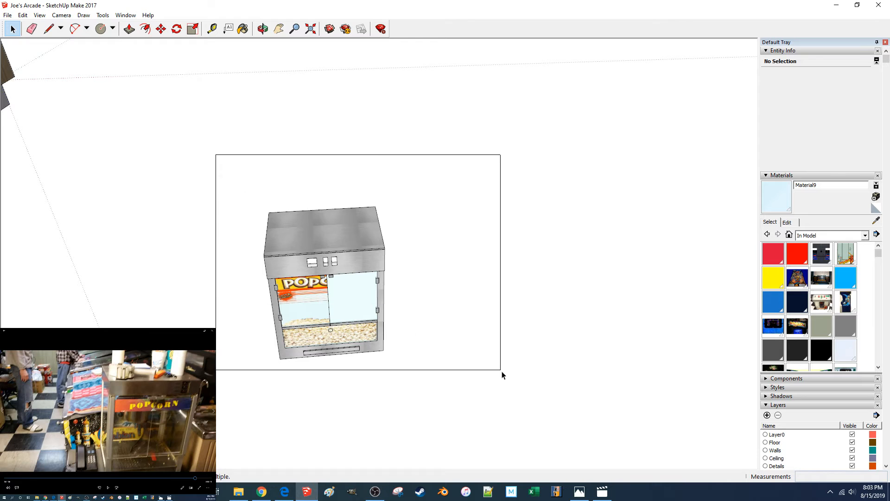
pyautogui.click(457, 332)
pyautogui.moveTo(457, 332); pyautogui.dragTo(412, 246, button='middle')
pyautogui.press('q')
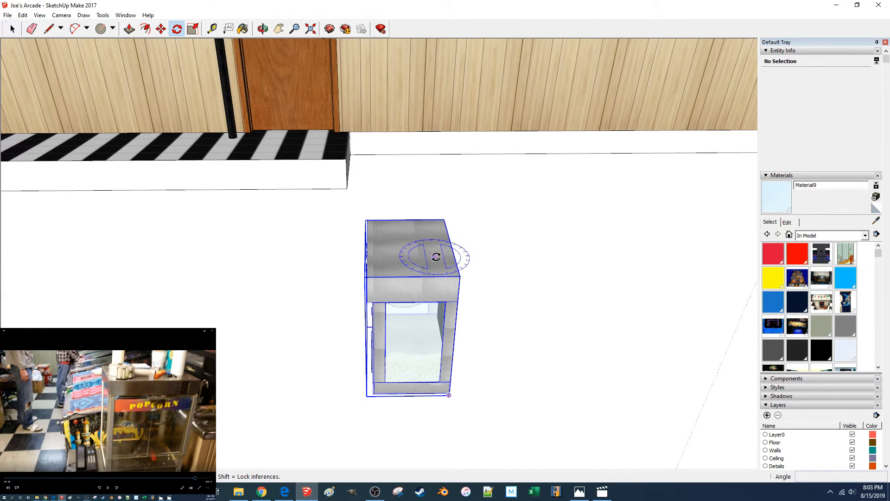
pyautogui.moveTo(459, 262); pyautogui.dragTo(351, 417, button='middle')
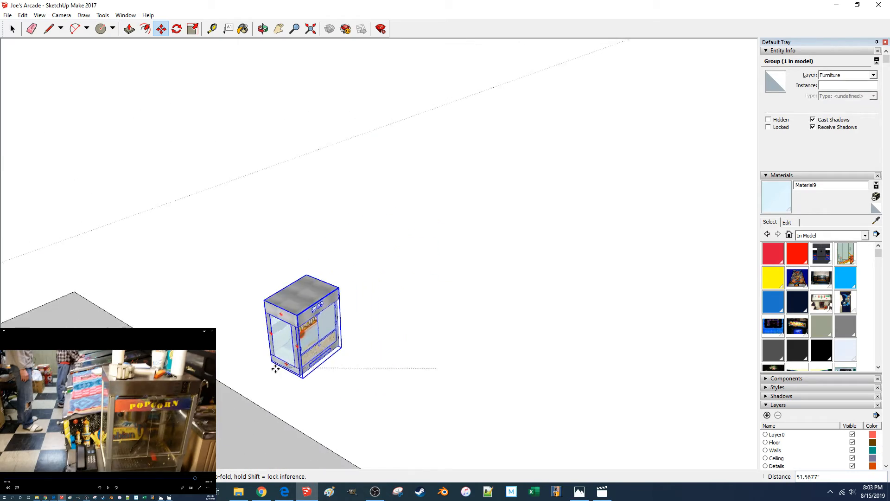
# Move the popcorn machine into the arcade and set it on top of the brown cabinet near the wooden door.
pyautogui.scroll(10, 283, 368)
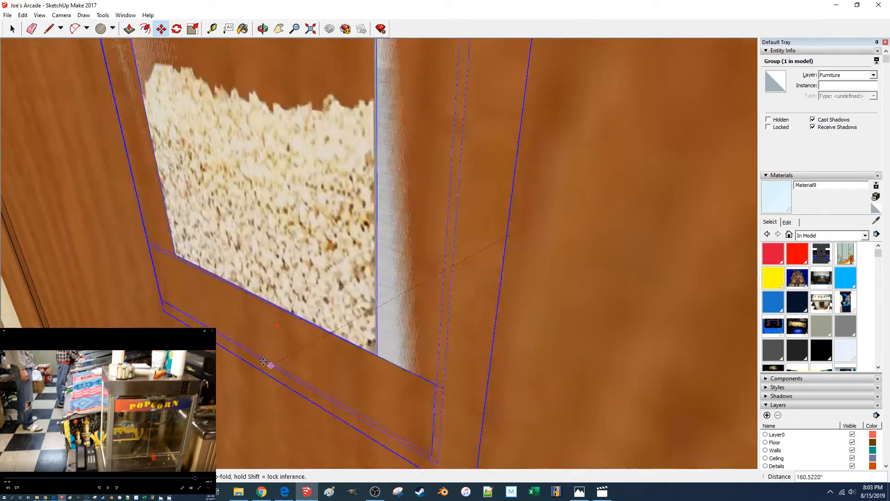
pyautogui.scroll(-10, 263, 361)
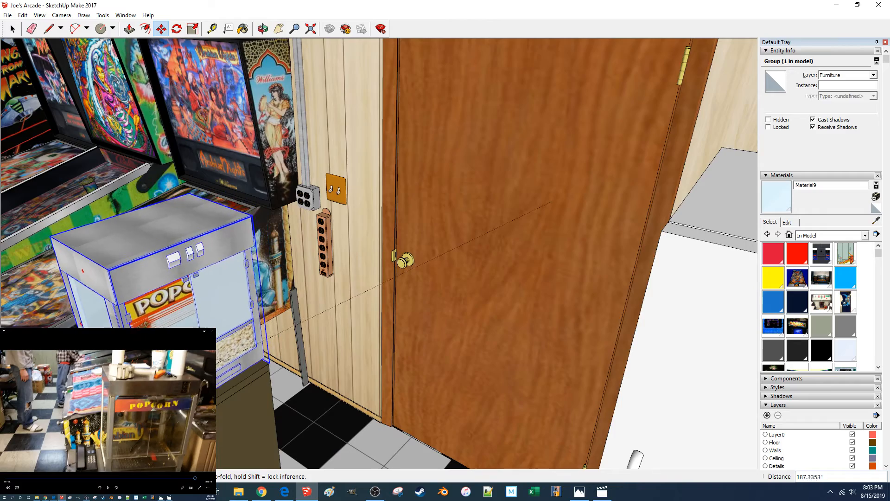
pyautogui.scroll(8, 412, 359)
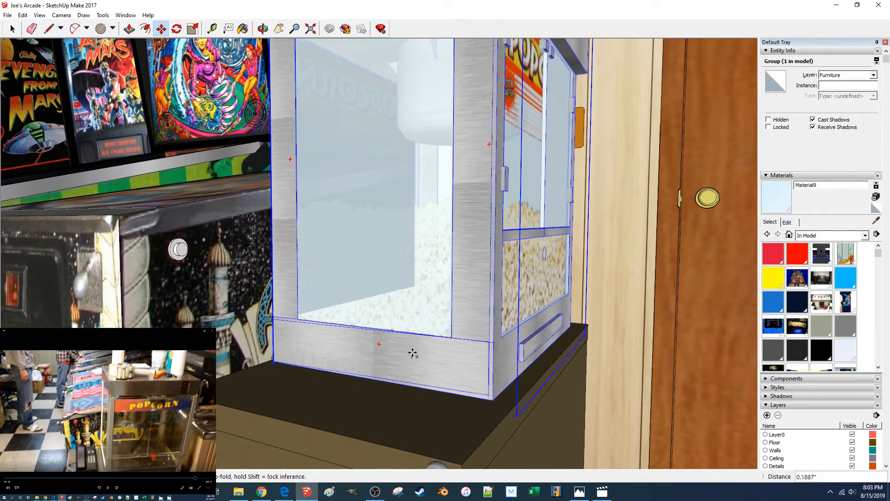
pyautogui.click(467, 353)
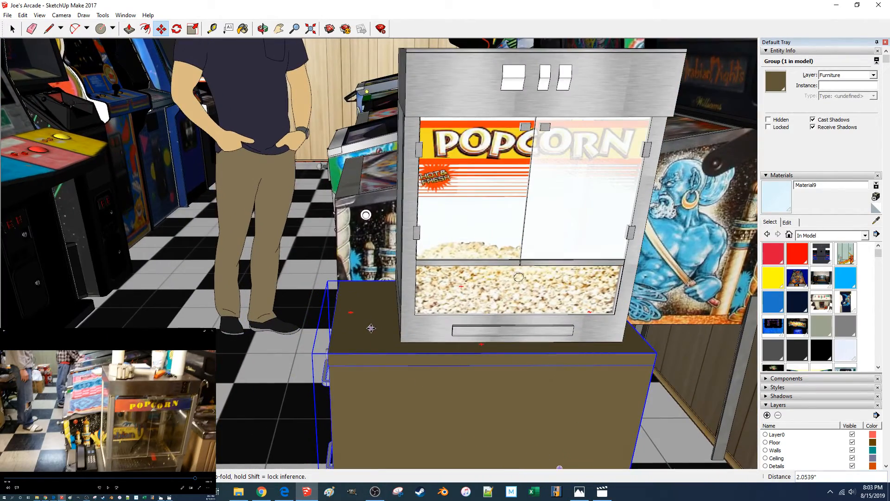
# Deselect the cabinet and nudge the popcorn machine into its final position on the cabinet top.
pyautogui.press('Escape')
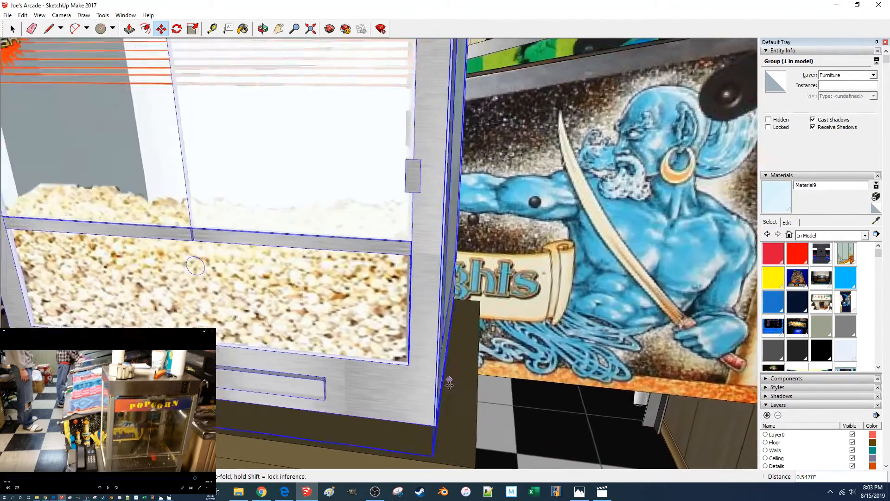
pyautogui.moveTo(449, 383); pyautogui.dragTo(405, 414, button='middle')
pyautogui.moveTo(404, 416); pyautogui.dragTo(431, 423)
pyautogui.scroll(-4, 432, 423)
pyautogui.moveTo(371, 366); pyautogui.dragTo(499, 374, button='middle')
pyautogui.press('space')
# Examine the popcorn machine's placement on the cabinet beside the pinball machines and the wooden door.
pyautogui.scroll(-4, 255, 344)
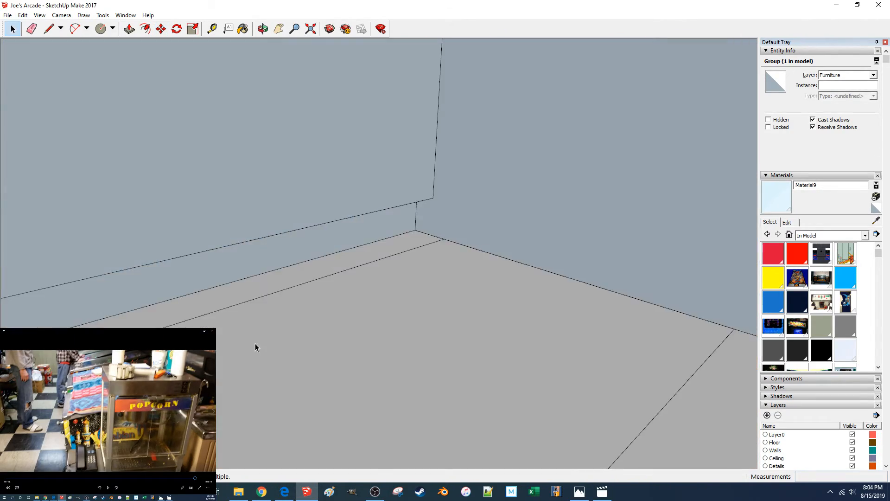
pyautogui.moveTo(255, 344); pyautogui.dragTo(334, 350, button='middle')
pyautogui.scroll(3, 334, 350)
pyautogui.moveTo(413, 250); pyautogui.dragTo(492, 241, button='middle')
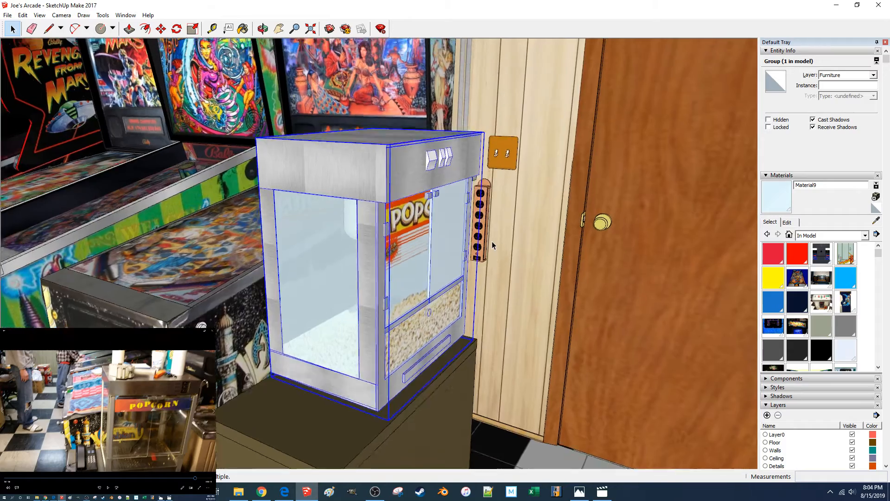
pyautogui.scroll(-5, 491, 241)
pyautogui.scroll(8, 441, 147)
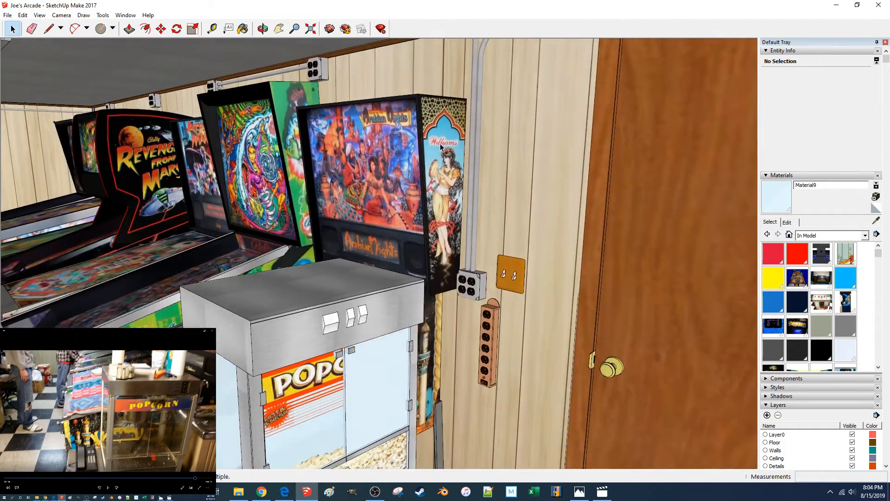